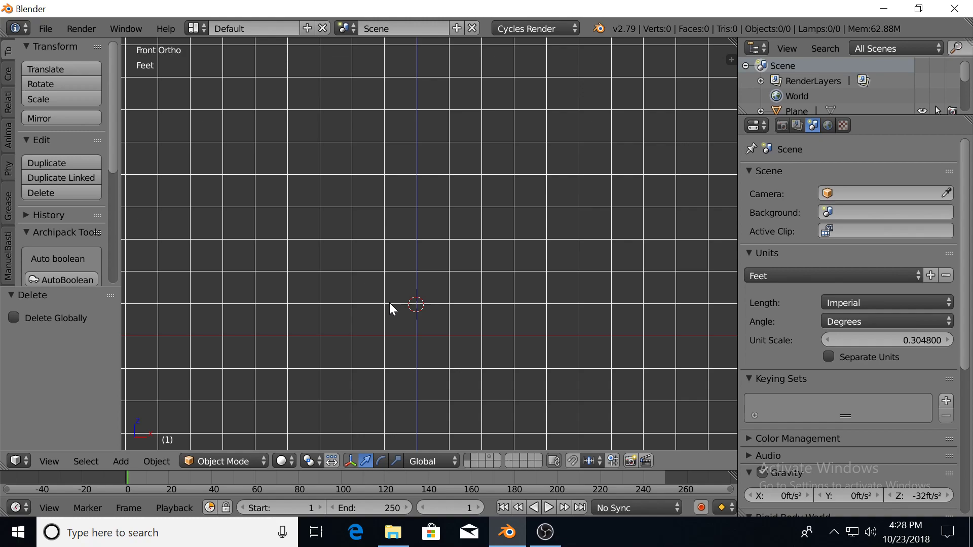
Add a cube mesh at the 3D cursor in the front orthographic view.
middle_click_drag(385, 299, 392, 304)
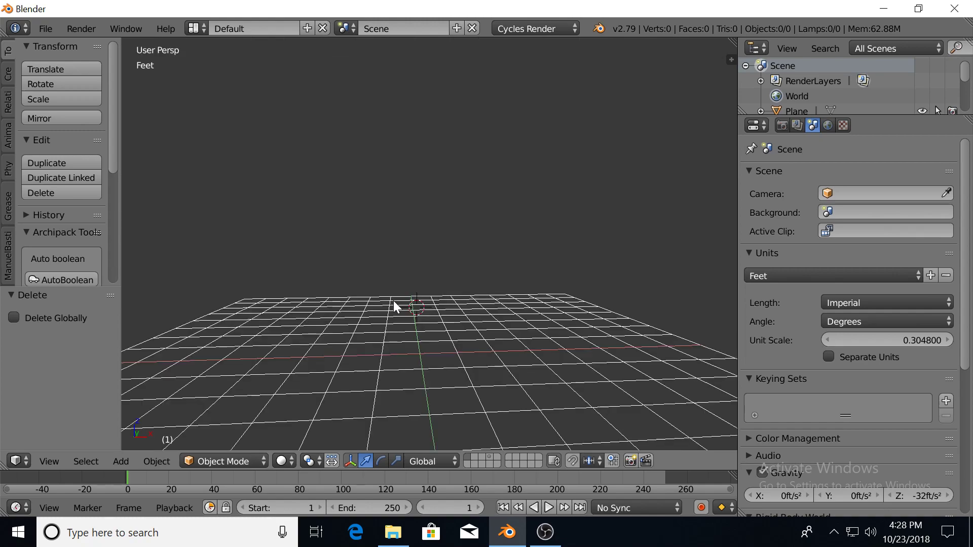
key("KP_5")
key("KP_1")
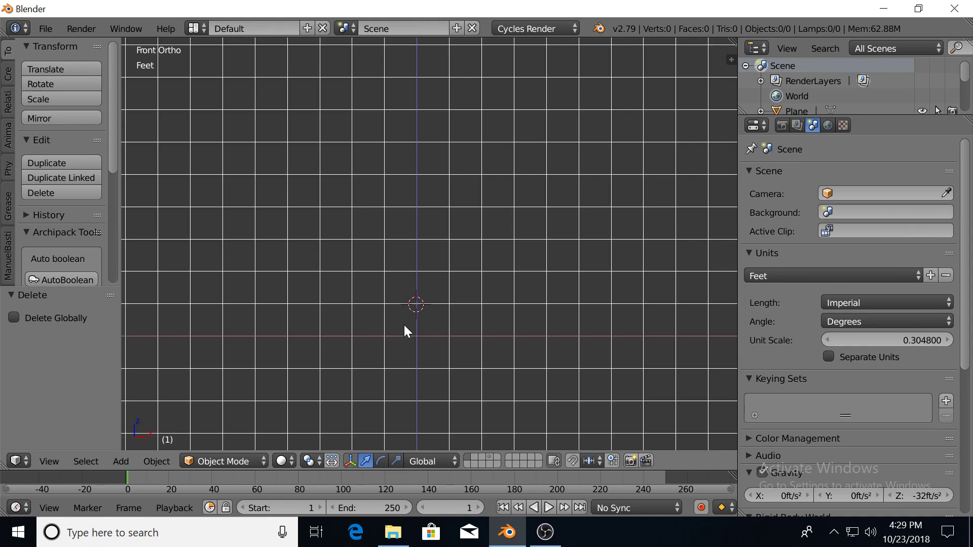
middle_click_drag(404, 324, 424, 345, "shift")
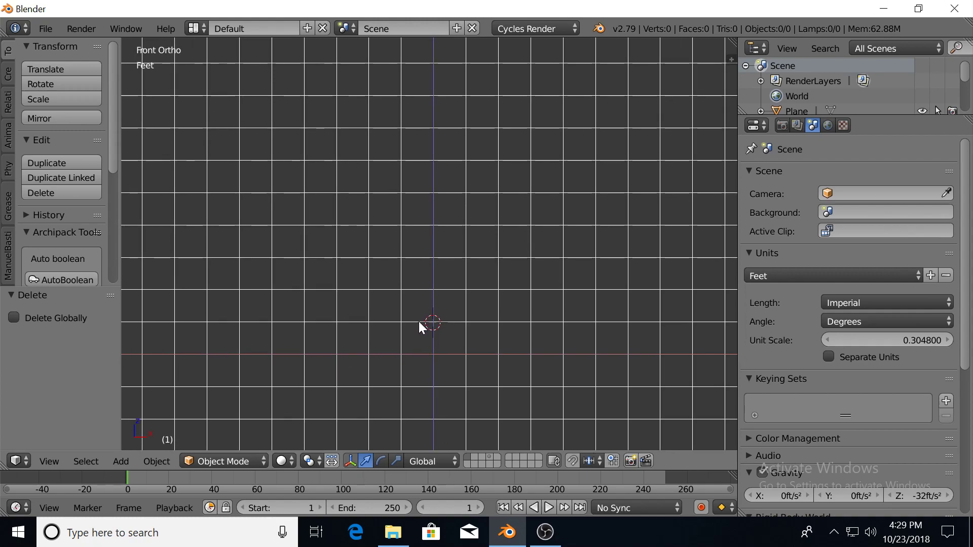
key("shift+a")
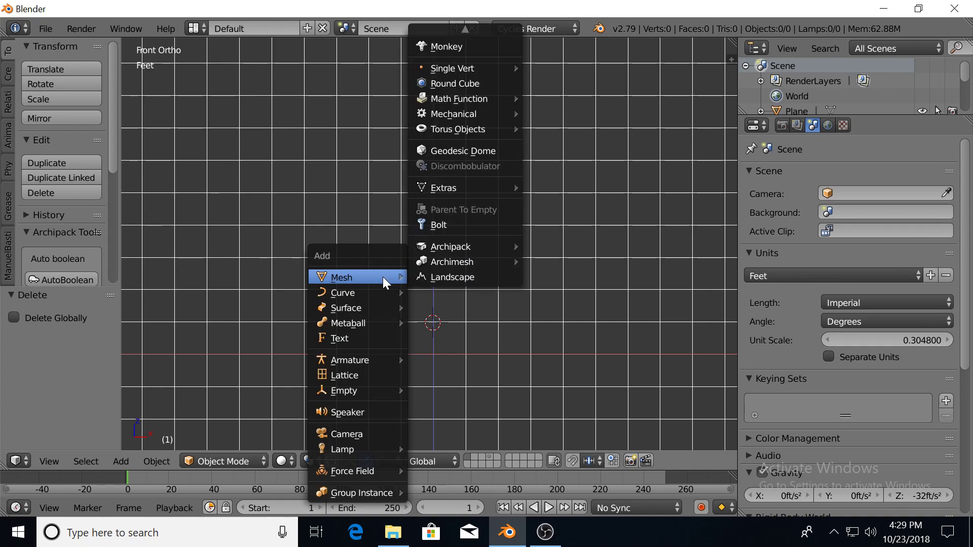
key("shift+a")
mouse_move(356, 84)
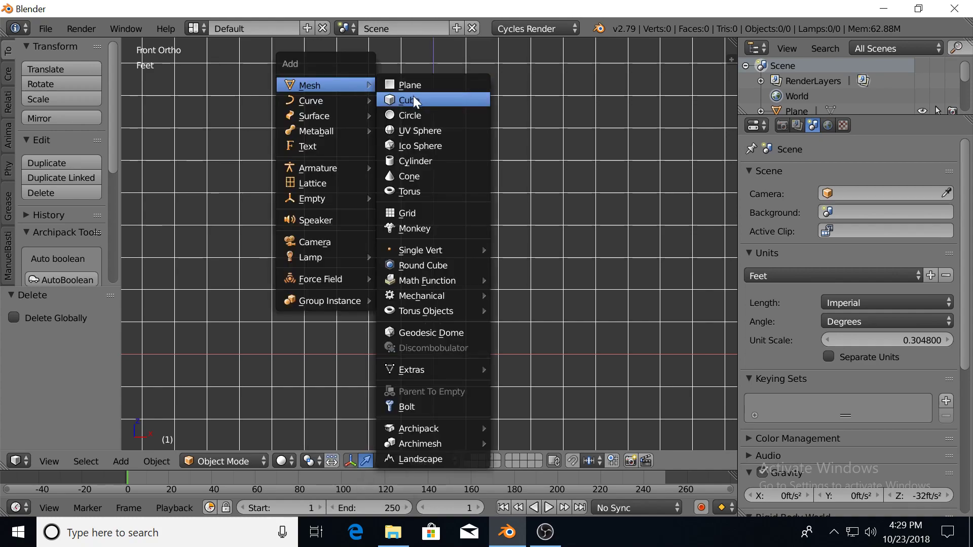
left_click(413, 96)
Put the cube into Edit Mode, use face selection and clear the selection.
scroll(453, 304, "up", 1)
middle_click_drag(448, 315, 378, 272, "shift")
scroll(364, 327, "up", 3)
middle_click_drag(361, 336, 446, 300, "shift")
key("Tab")
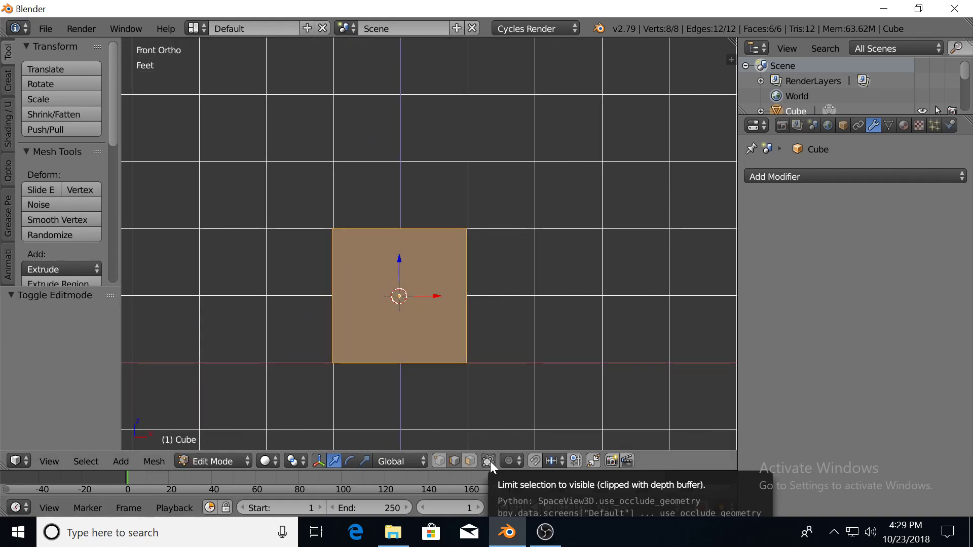
middle_click_drag(431, 399, 433, 387)
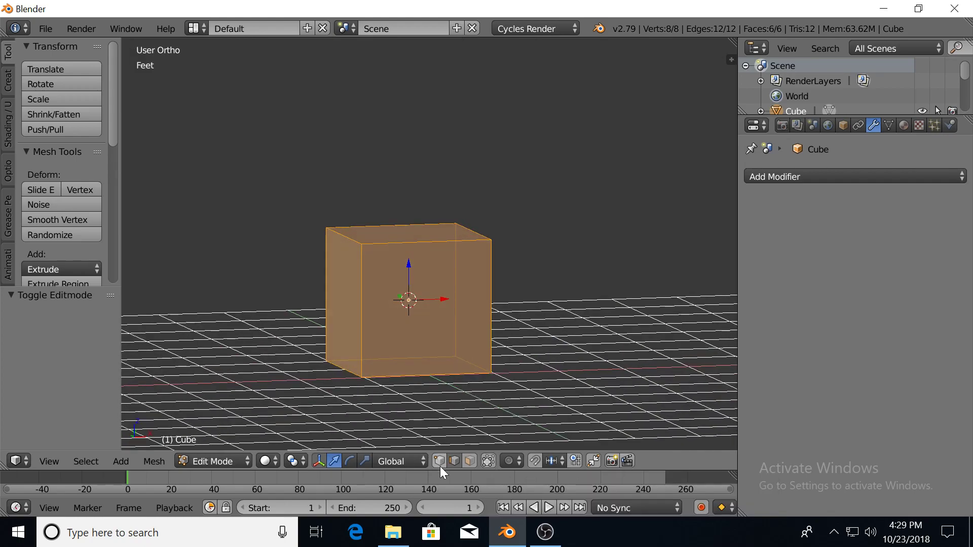
right_click(456, 355)
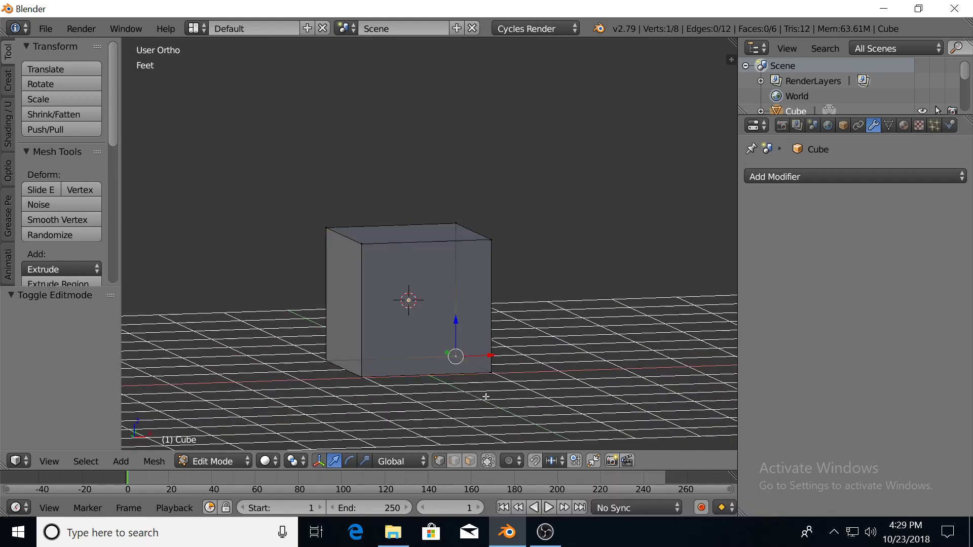
key("a")
key("KP_1")
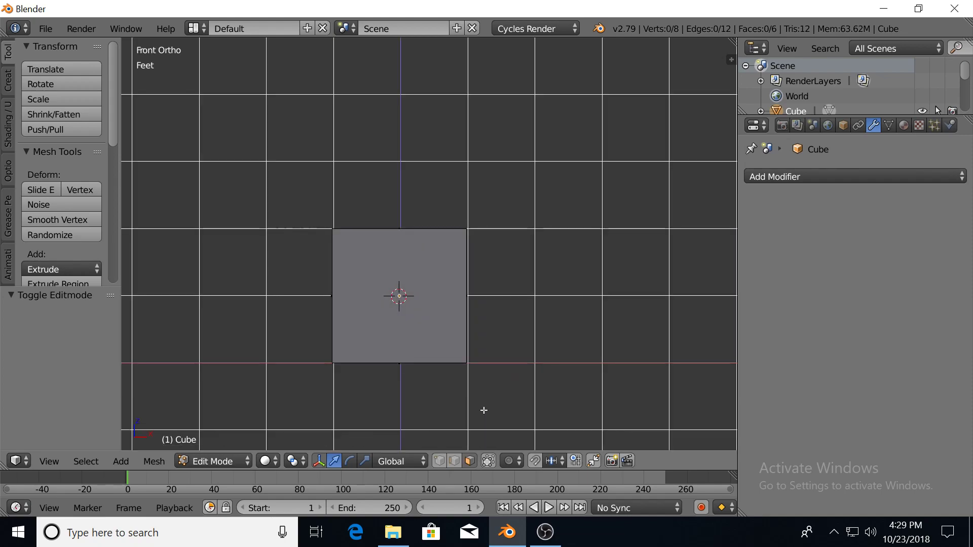
Select the cube's left side face in the front view and turn on snapping.
right_click(467, 290)
right_click(399, 224)
right_click(332, 266)
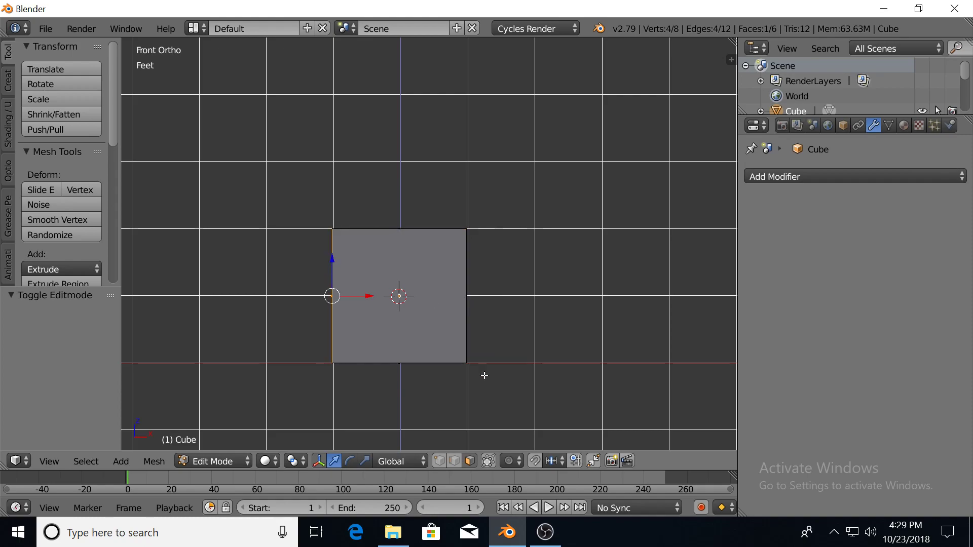
middle_click_drag(504, 314, 487, 326)
key("KP_1")
left_click(536, 461)
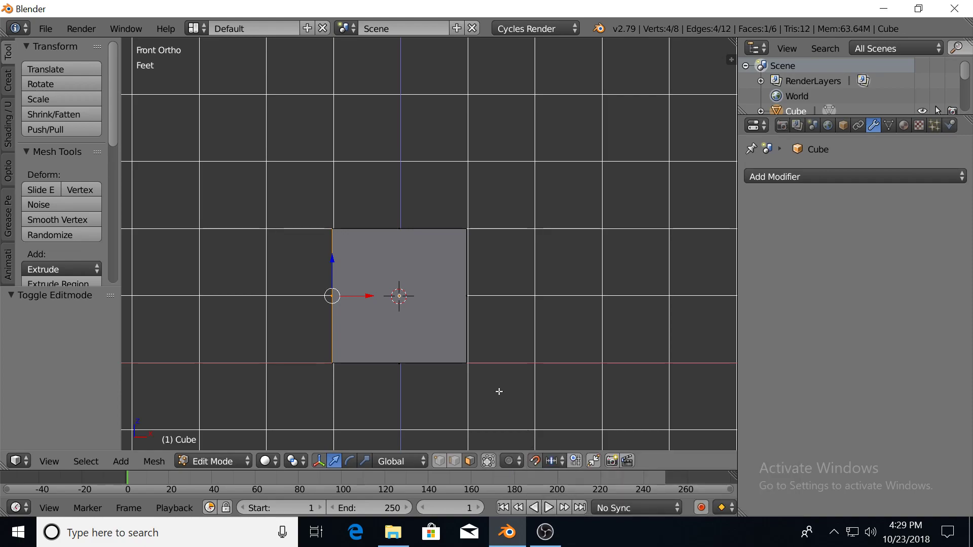
left_click(554, 462)
Move the cube's right side face outward 6 inches along X.
scroll(301, 195, "down", 1)
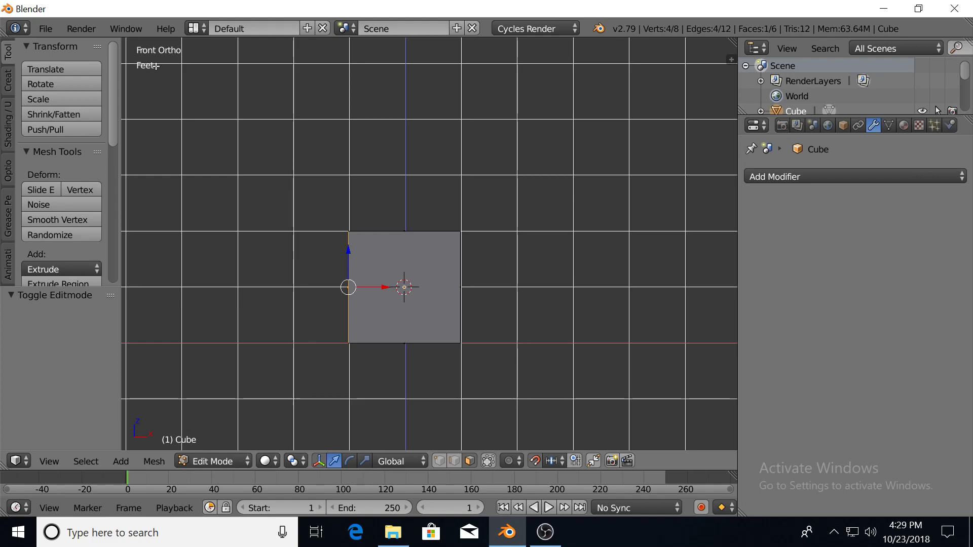
scroll(348, 239, "up", 2)
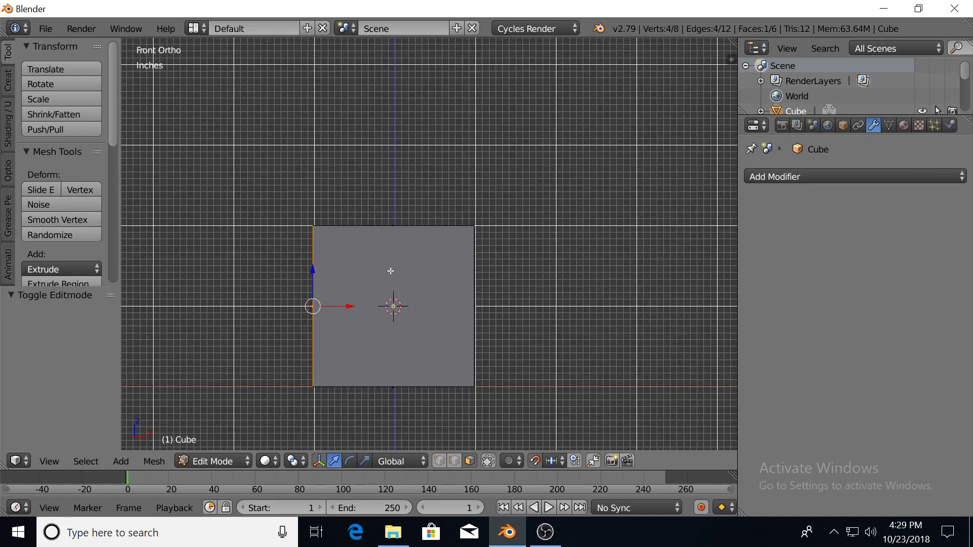
middle_click_drag(441, 275, 376, 206, "shift")
scroll(400, 203, "up", 2)
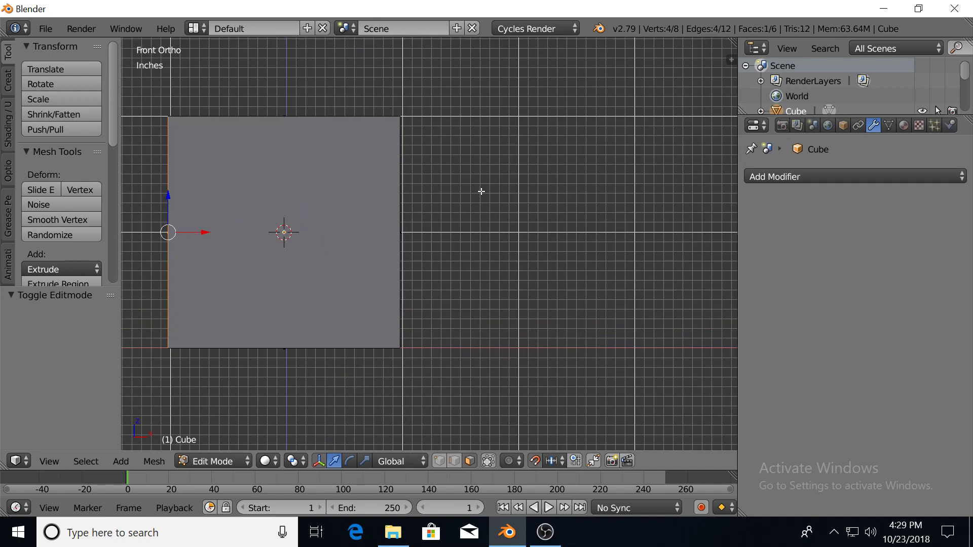
right_click(401, 231)
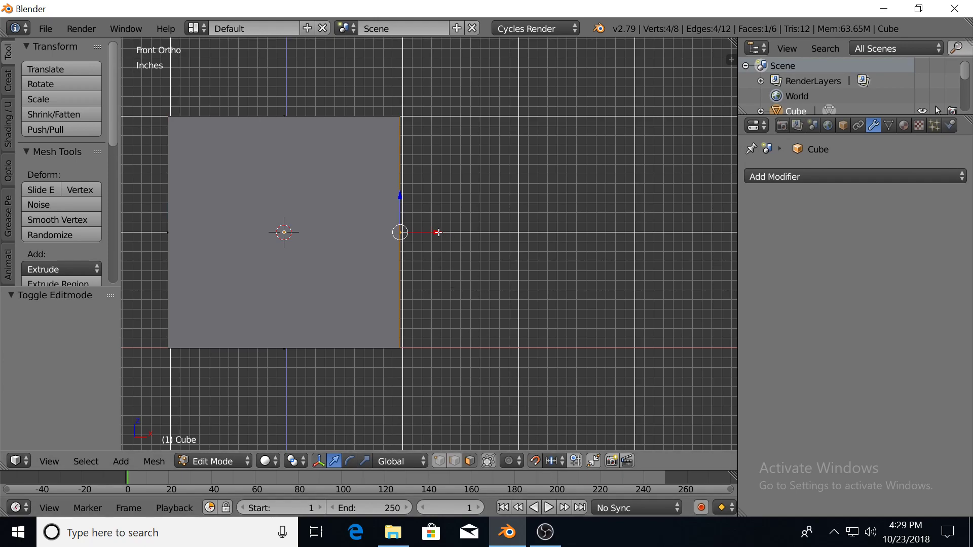
left_click_drag(438, 232, 495, 234)
Raise the cube's top face 1 foot along Z.
scroll(390, 256, "down", 5)
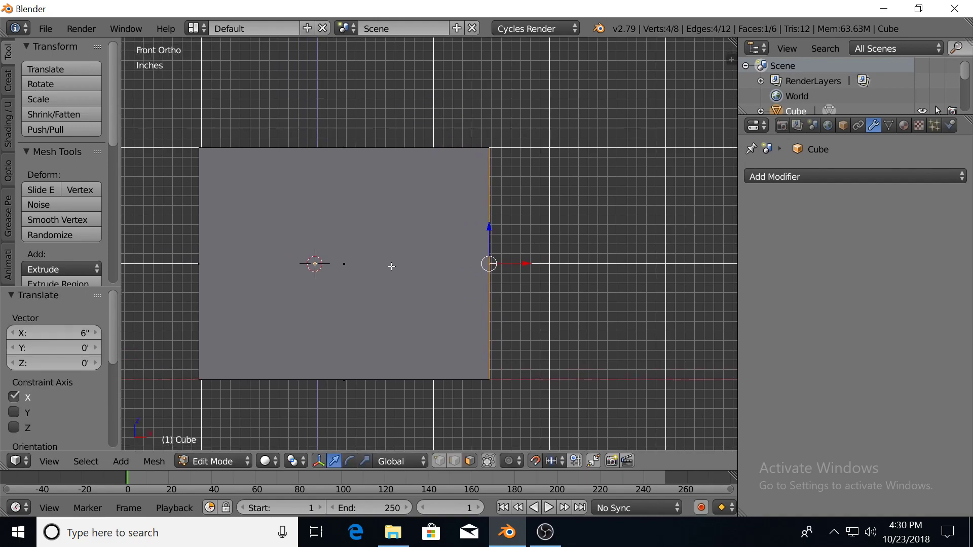
right_click(398, 213)
left_click_drag(405, 181, 404, 144)
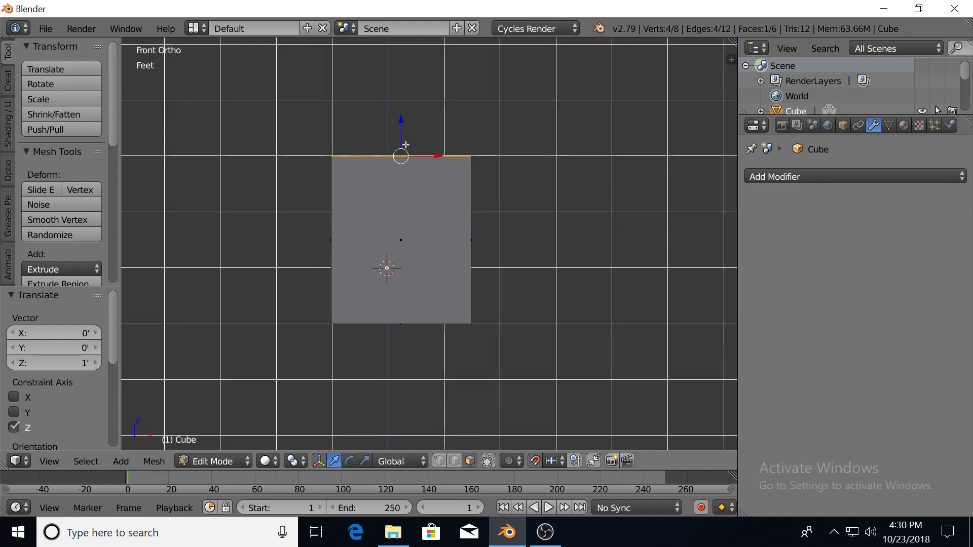
Shift the whole cube slightly along Y in the right view so its front face aligns with the Z axis line.
key("KP_3")
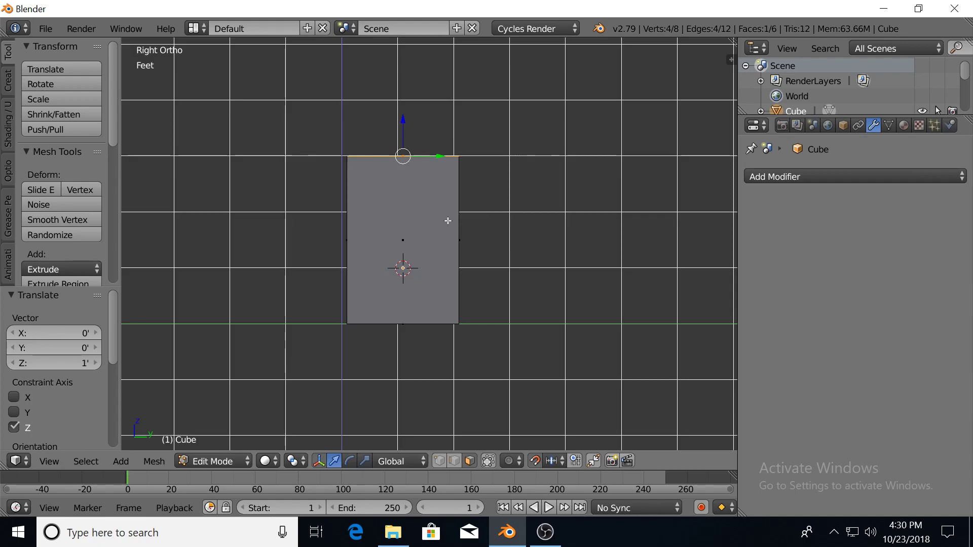
scroll(448, 262, "up", 2)
key("Tab")
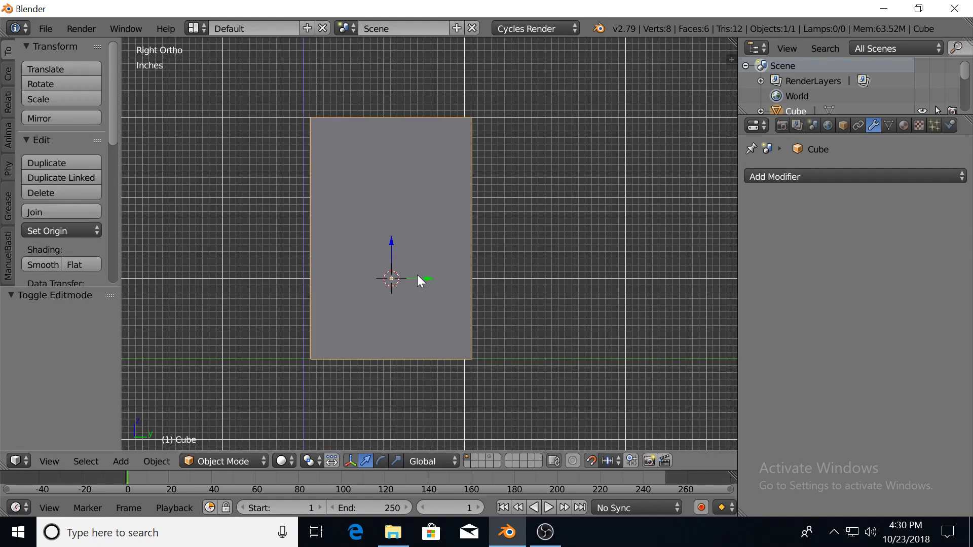
left_click_drag(427, 275, 421, 278)
Move the cube's back face outward 6 inches along Y in Edit Mode.
key("Tab")
right_click(468, 252)
left_click_drag(501, 238, 542, 239)
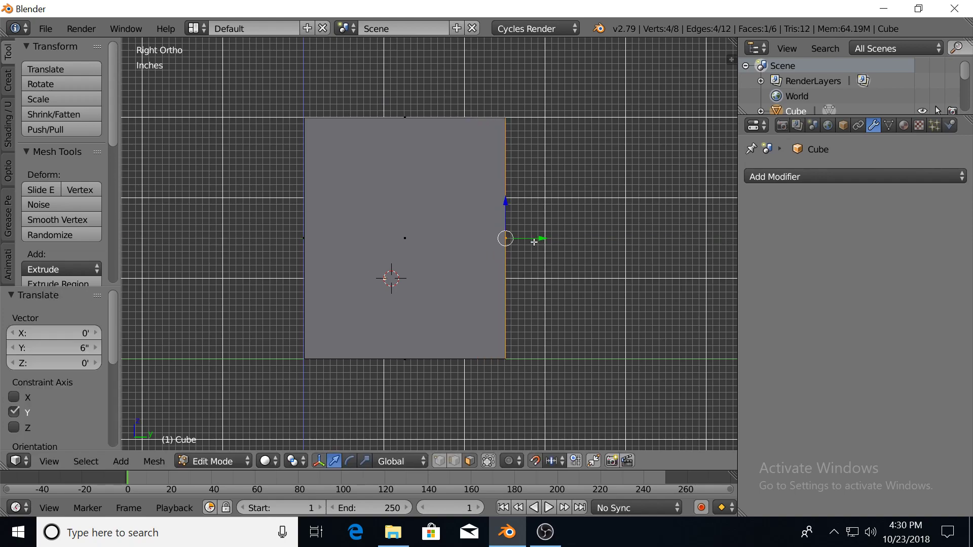
Add one horizontal loop cut around the box and lower it 1.25 feet along Z toward the base.
scroll(438, 289, "up", 1)
middle_click_drag(350, 275, 377, 287, "shift")
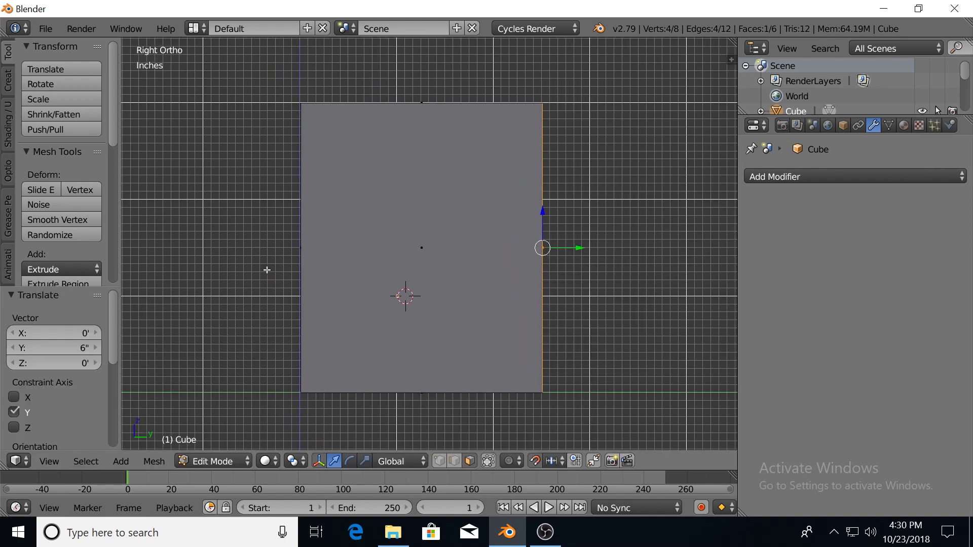
middle_click_drag(269, 269, 315, 278)
key("KP_1")
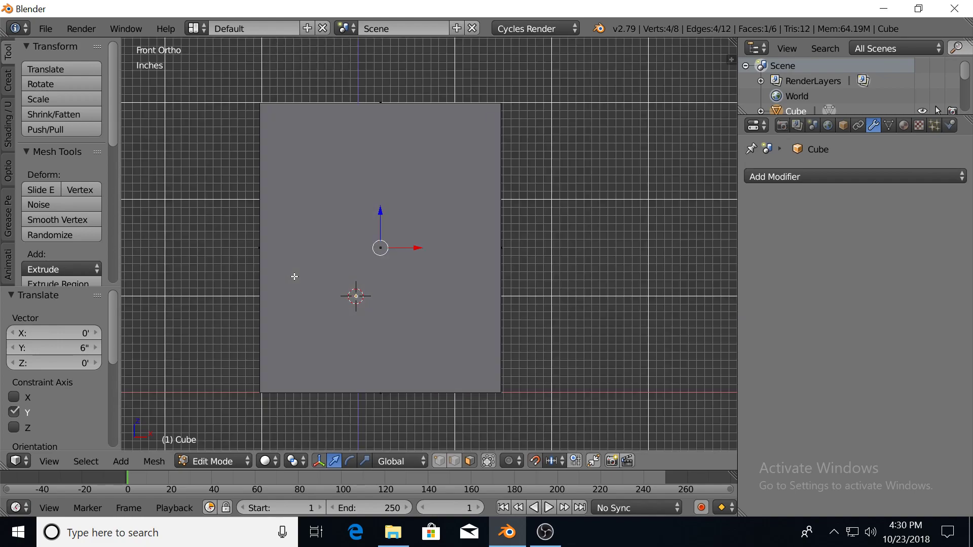
key("ctrl+r")
left_click(294, 276)
left_click(295, 277)
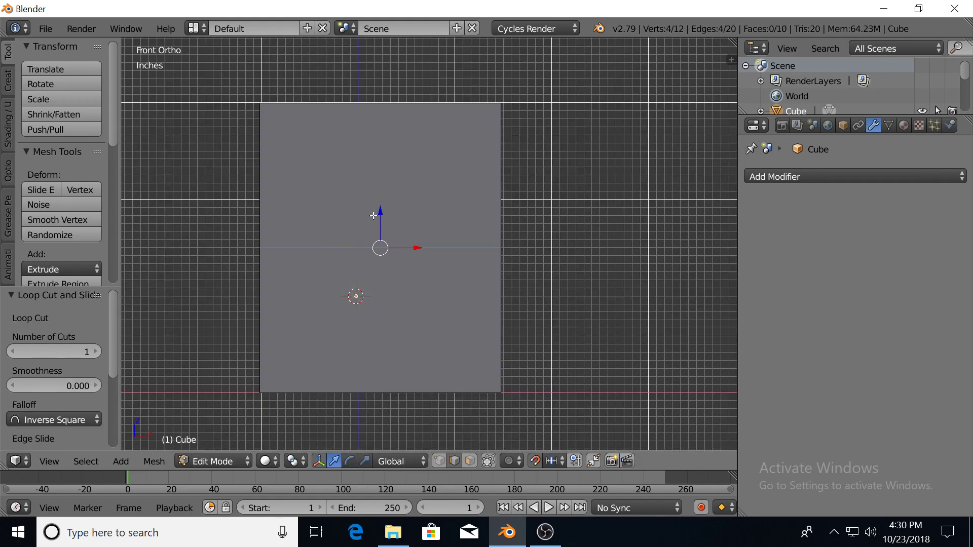
left_click_drag(379, 212, 378, 332)
Select the upper and lower front faces and move them inward 3 inches along Y.
left_click(470, 461)
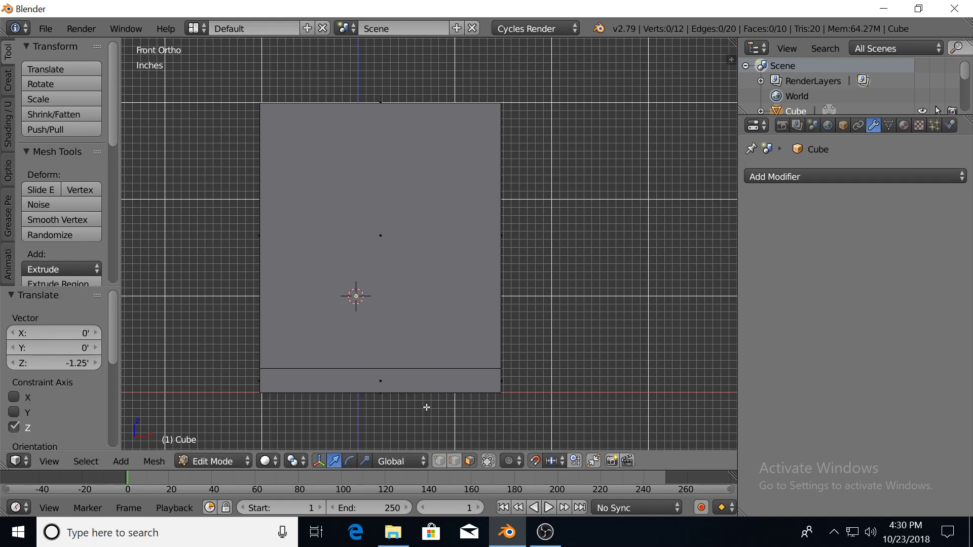
left_click(388, 379)
left_click(399, 230, "shift")
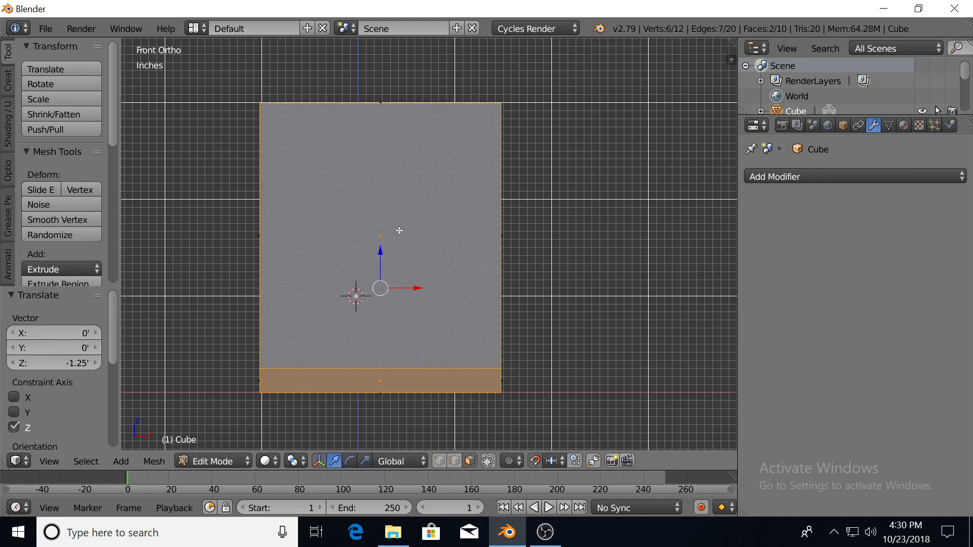
key("KP_3")
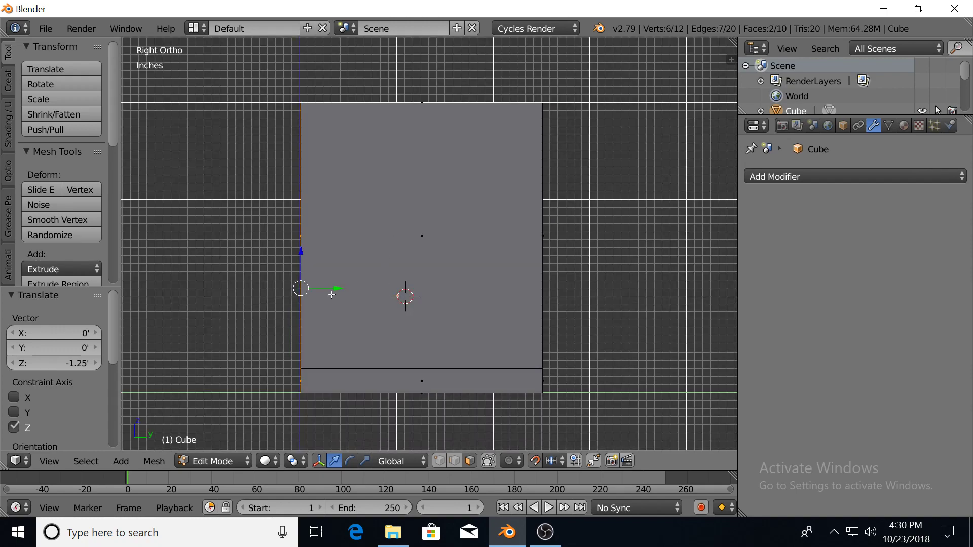
key("g")
left_click_drag(358, 288, 360, 288)
Extrude the upper front face outward along Y so it overhangs the recessed bottom strip, and return to Object Mode.
right_click(323, 233)
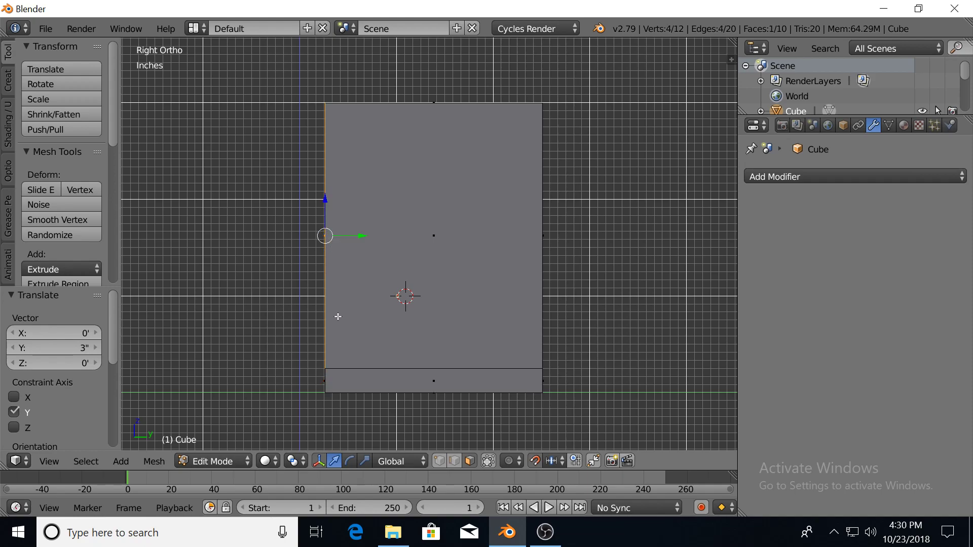
key("e")
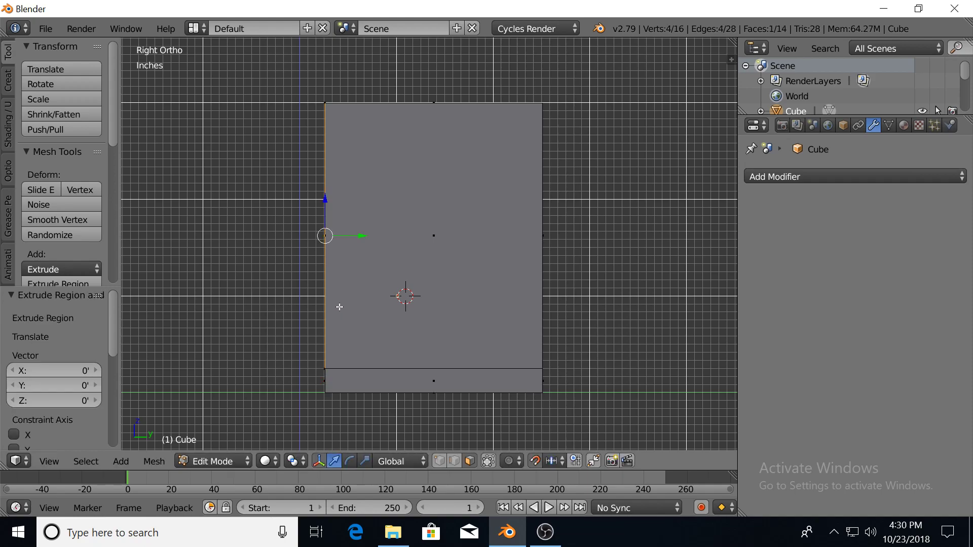
right_click(362, 237)
left_click_drag(361, 239, 326, 243)
middle_click_drag(267, 331, 427, 399)
key("Tab")
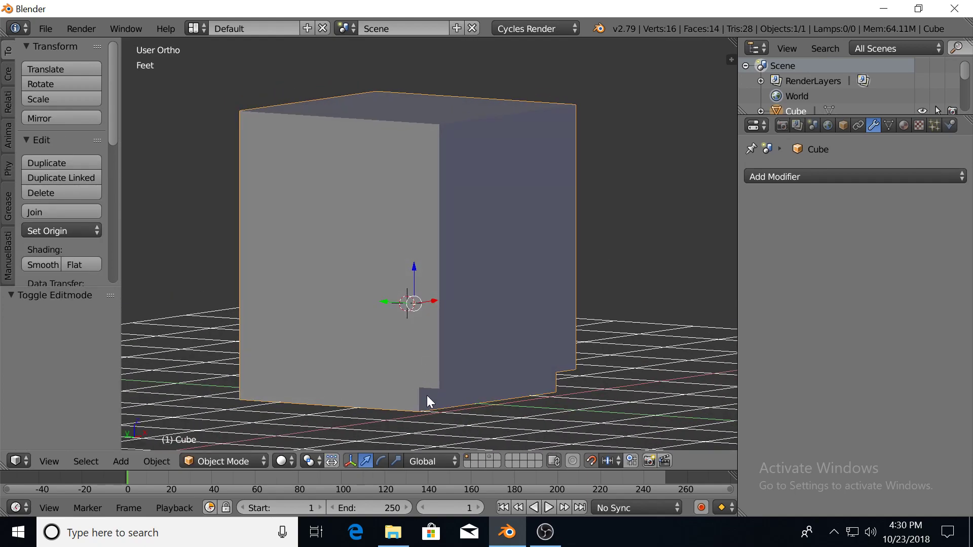
Add two evenly spaced vertical loop cuts across the front of the box without sliding them.
middle_click_drag(503, 327, 470, 335)
key("KP_1")
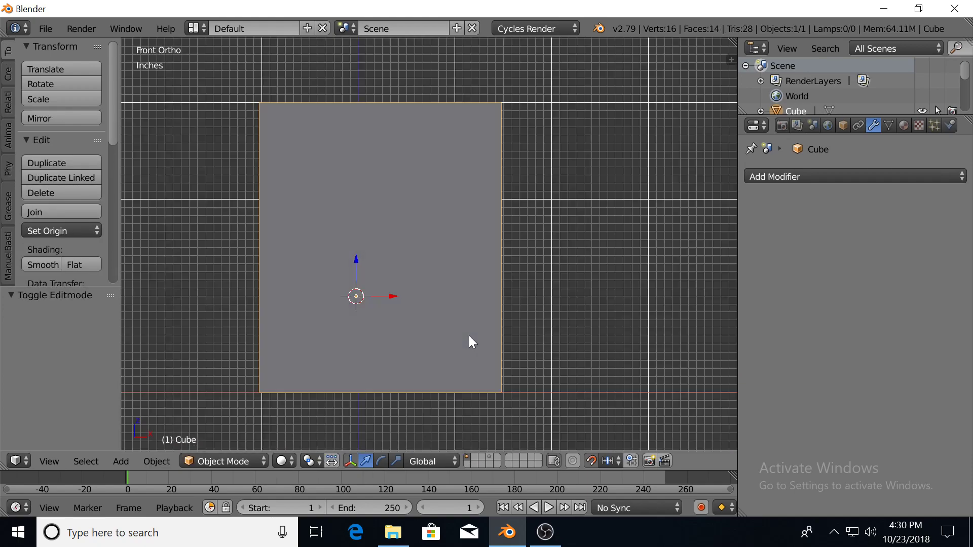
scroll(441, 318, "down", 1)
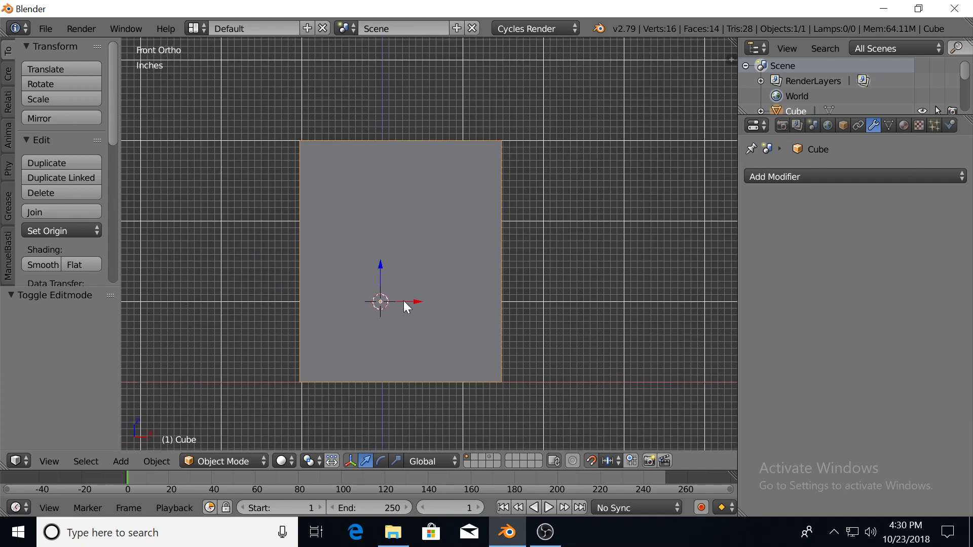
key("Tab")
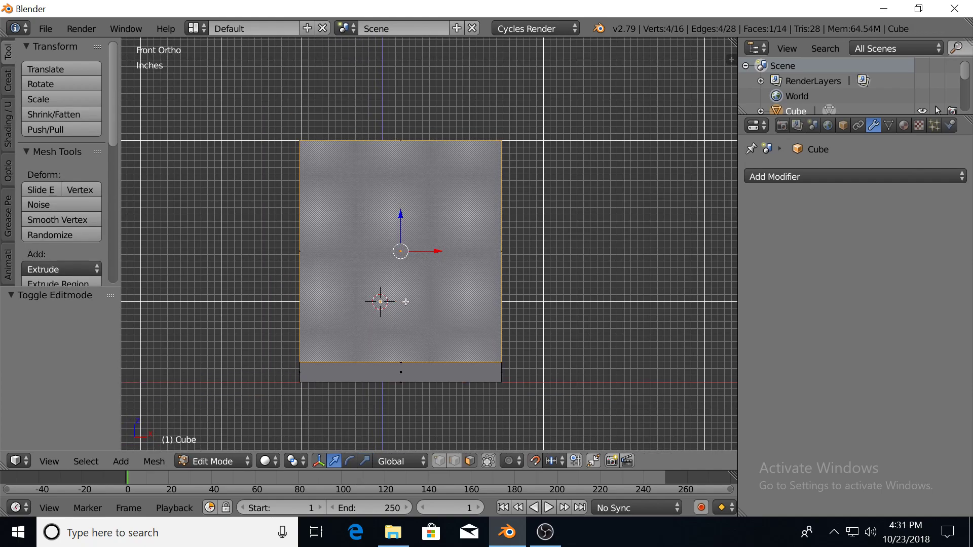
key("ctrl+r")
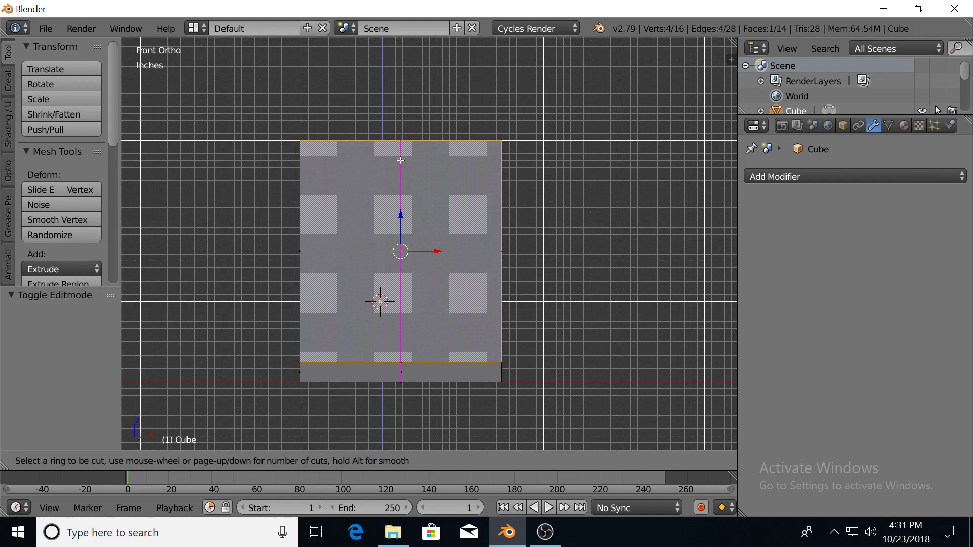
scroll(401, 161, "up", 1)
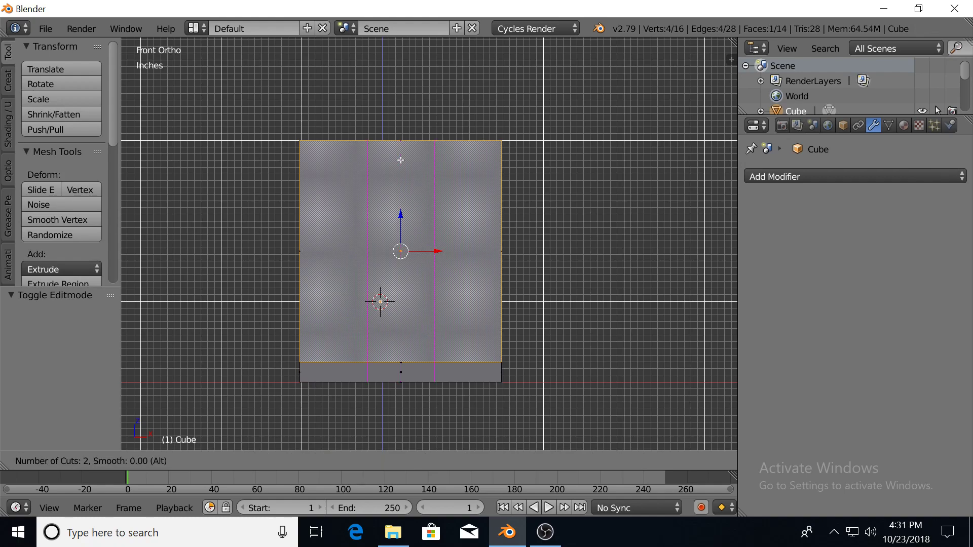
left_click(400, 160)
right_click(401, 160)
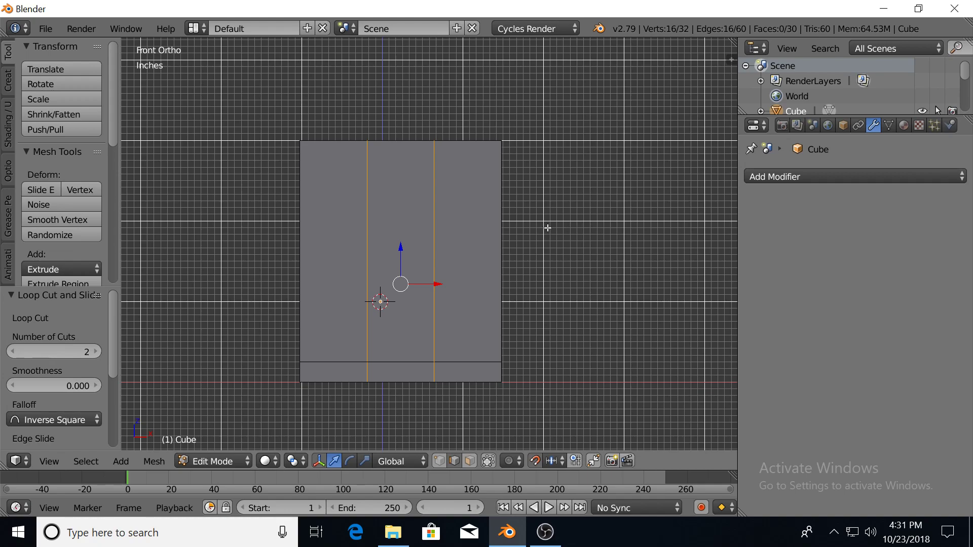
Scale the two vertical loop cuts apart along X by a factor of 2.7, toward the sides of the box.
key("s")
key("x")
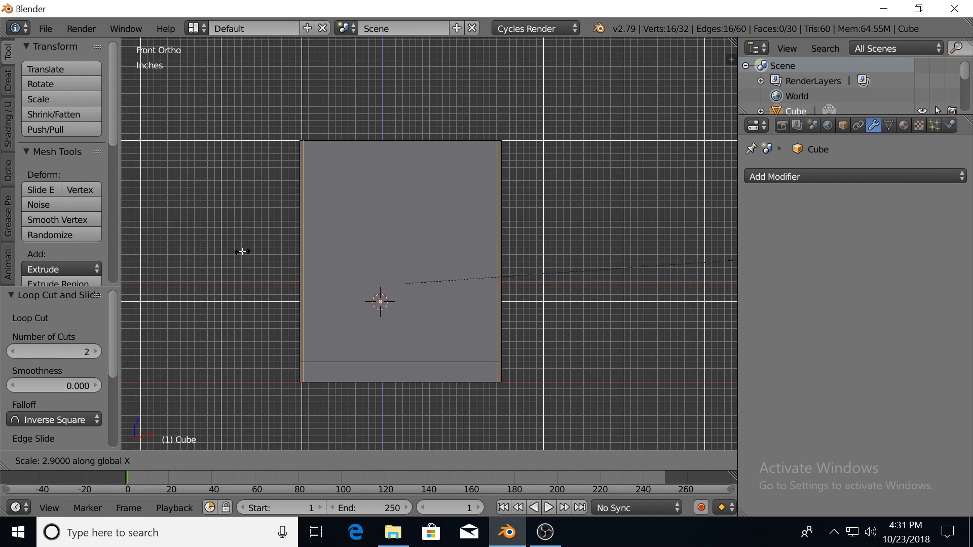
left_click(211, 222)
scroll(503, 400, "up", 3)
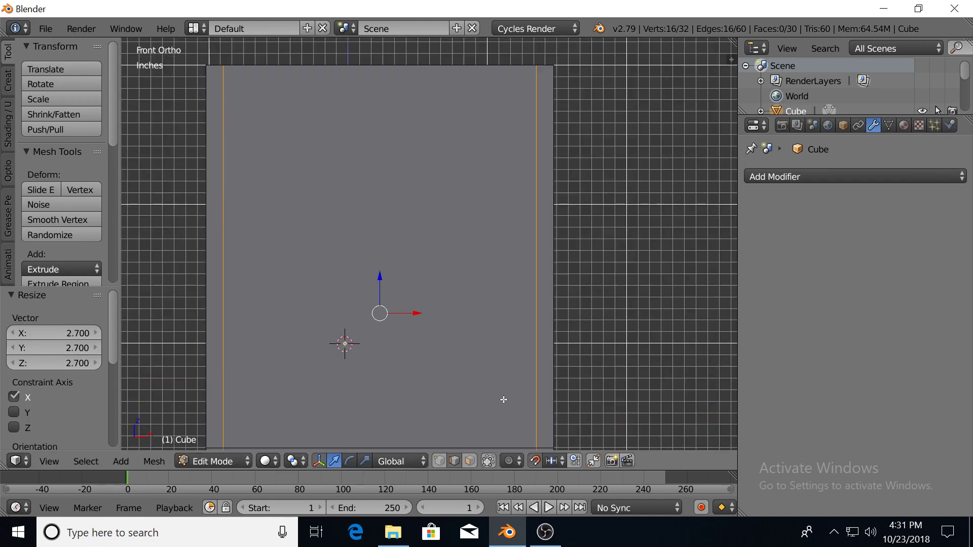
Select only the right-hand vertical edge loop around the box and move it 1 inch outward along X.
middle_click_drag(508, 412, 439, 343, "shift")
right_click(444, 327)
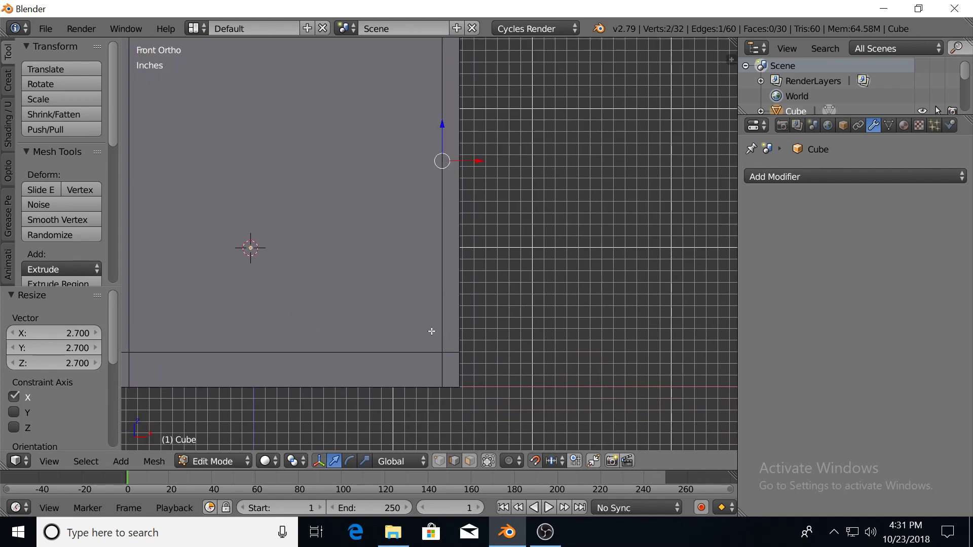
right_click(441, 237, "alt")
middle_click_drag(374, 171, 387, 191)
key("KP_1")
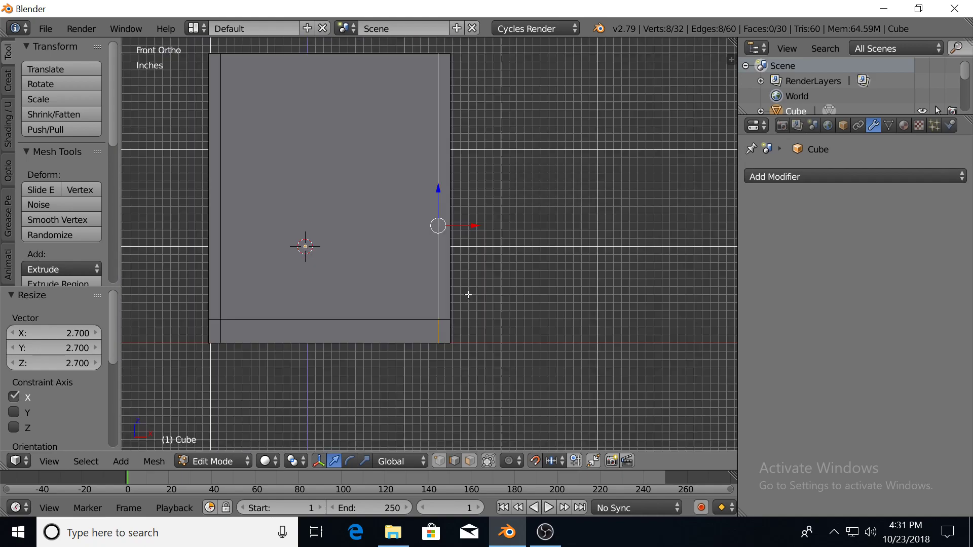
key("g")
key("x")
left_click(485, 229)
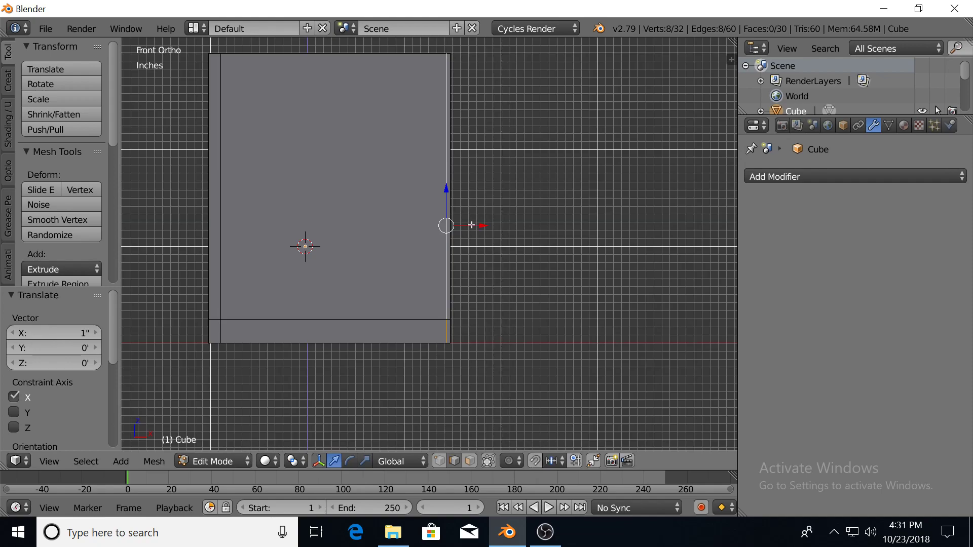
Nudge the right-hand edge loop about 252 thou back inward along X with snapping off.
key("g")
key("x")
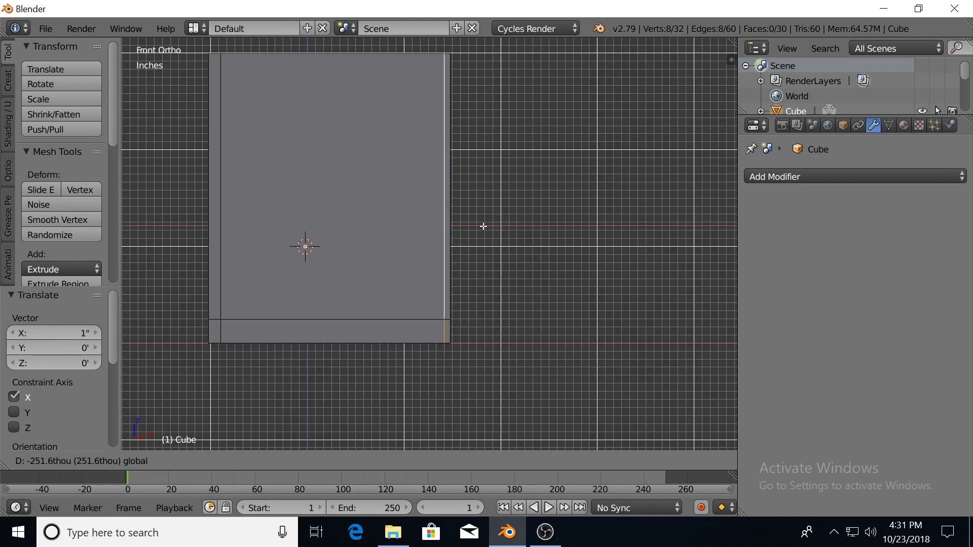
left_click(483, 226)
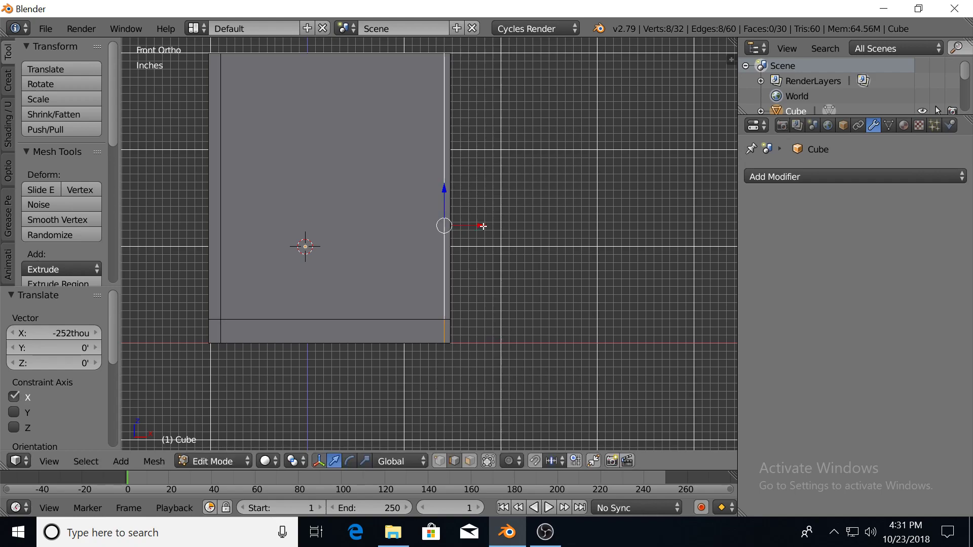
Move the left-hand vertical edge loop about 252 thou outward along X and turn snapping back on.
right_click(219, 288)
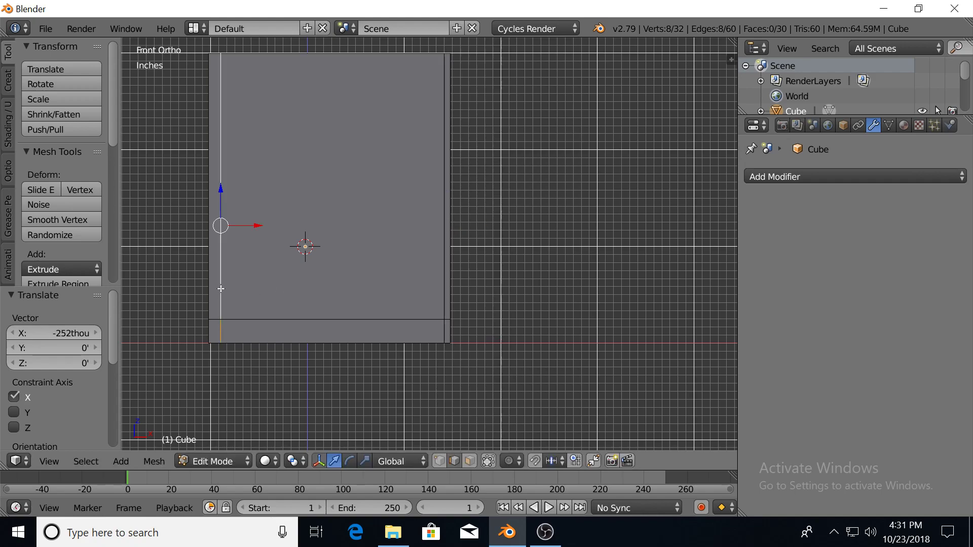
key("g")
key("x")
left_click(253, 223)
left_click(535, 461)
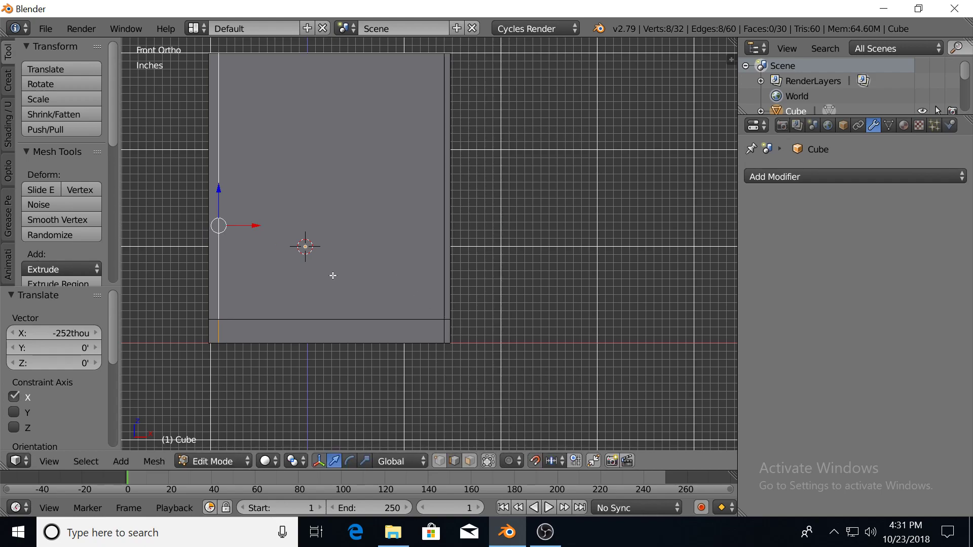
Add one horizontal loop cut to the upper section of the box and raise it 1.33 feet along Z.
scroll(334, 275, "down", 1)
scroll(314, 277, "up", 3, "shift")
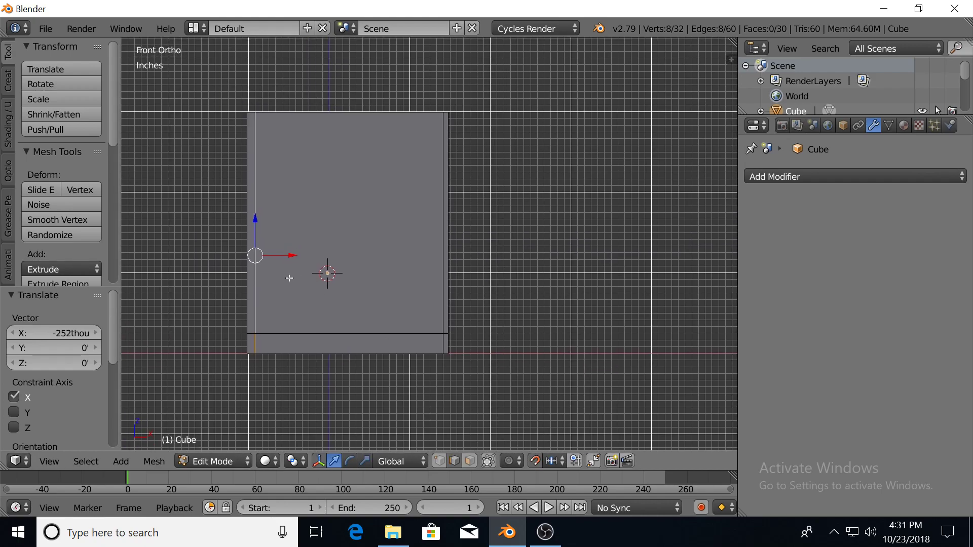
key("ctrl+r")
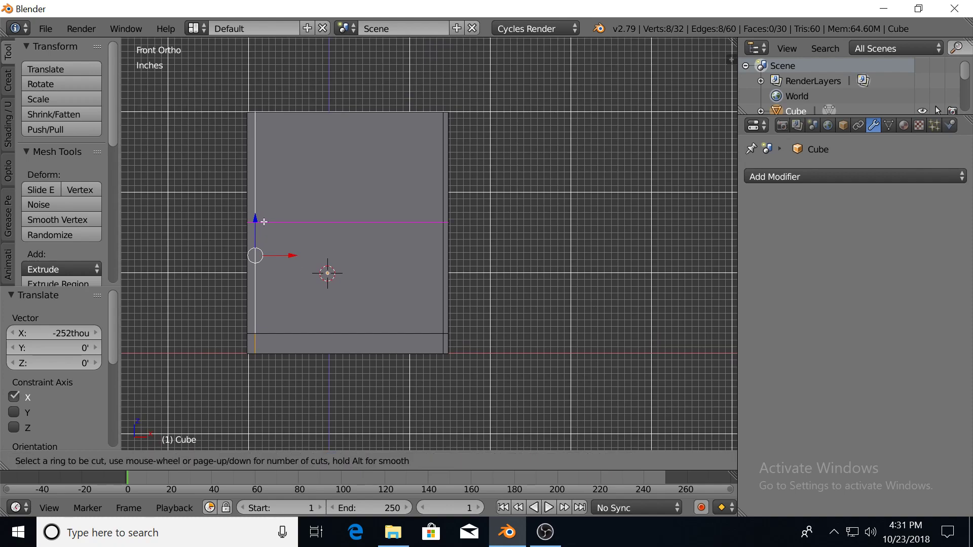
left_click(264, 221)
right_click(264, 221)
key("g")
key("z")
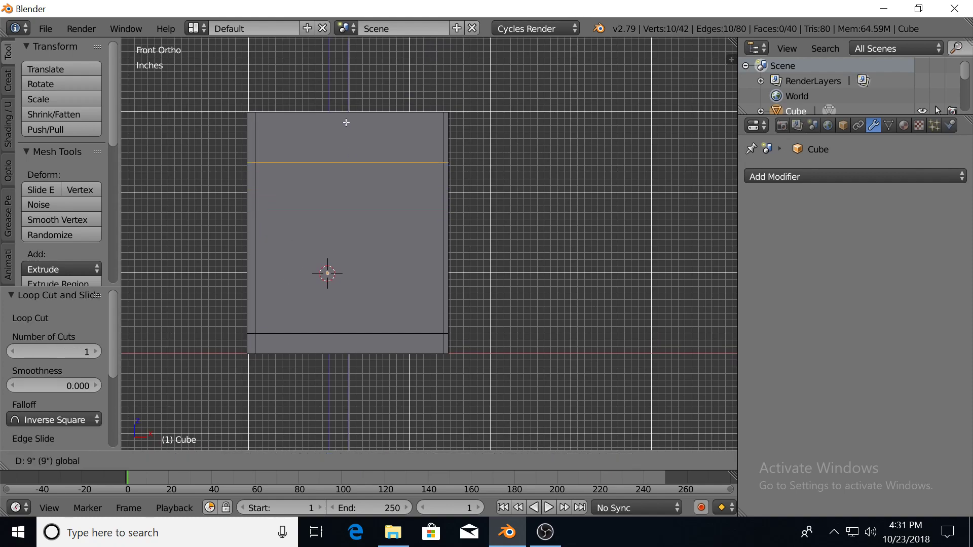
left_click(331, 100)
Lower the new horizontal edge loop 7 inches along Z to leave a drawer-height band at the top.
scroll(306, 148, "up", 4)
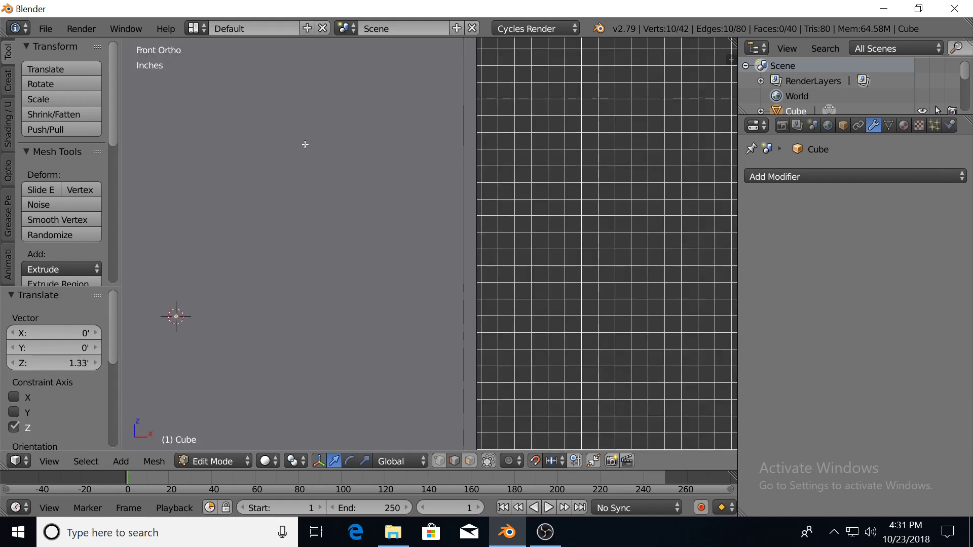
scroll(305, 148, "down", 4)
middle_click_drag(330, 263, 352, 287, "shift")
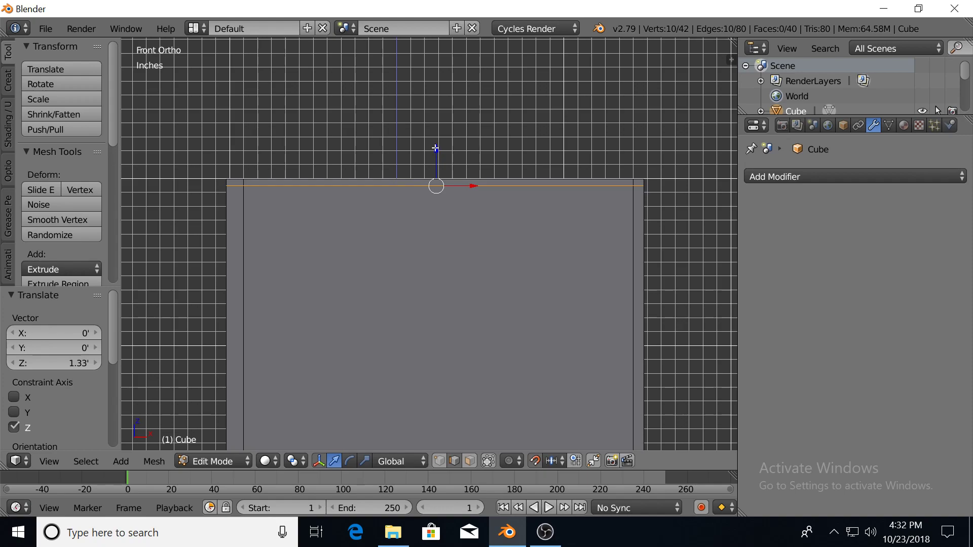
left_click_drag(435, 148, 436, 249)
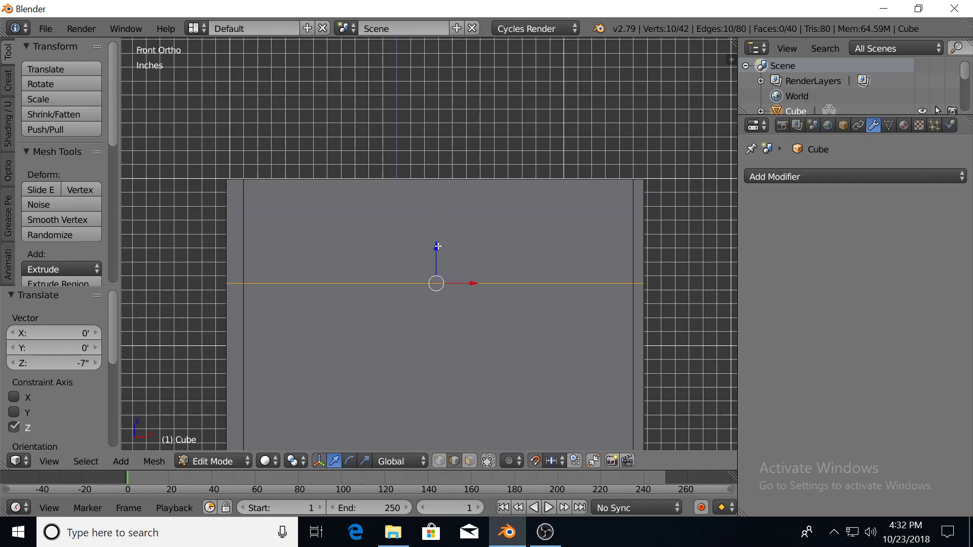
Add one centred vertical loop cut between the two side loops without sliding it.
scroll(410, 253, "down", 1)
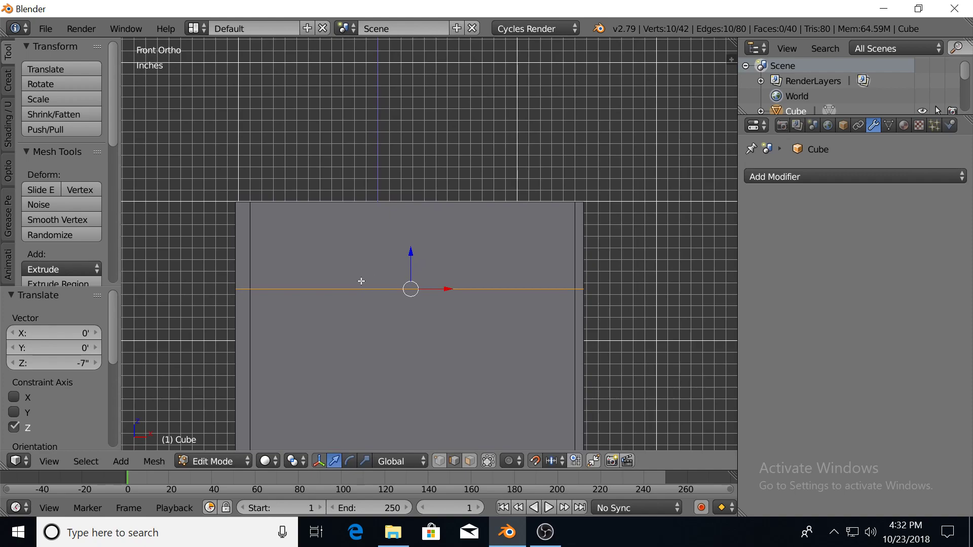
scroll(363, 280, "down", 1)
middle_click_drag(349, 298, 326, 191, "shift")
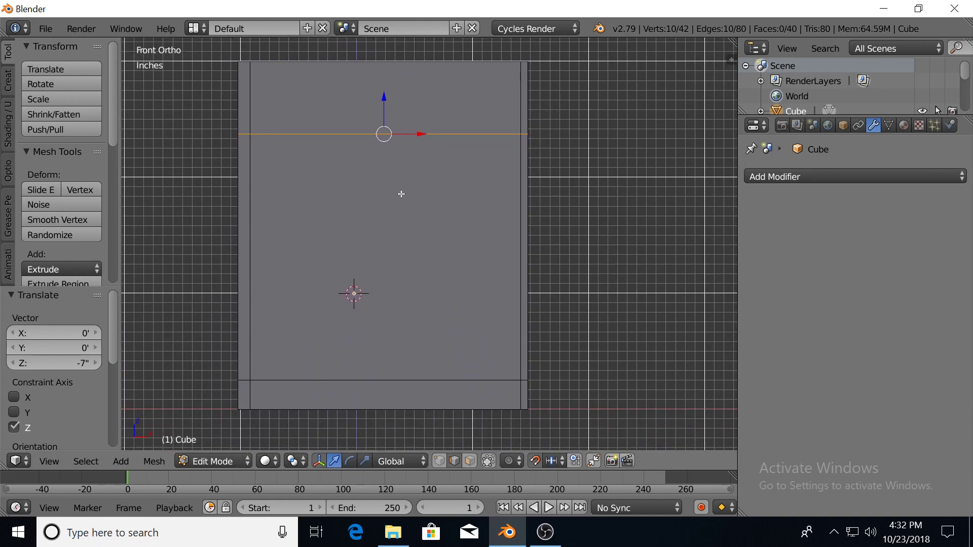
key("ctrl+r")
left_click(388, 138)
right_click(388, 138)
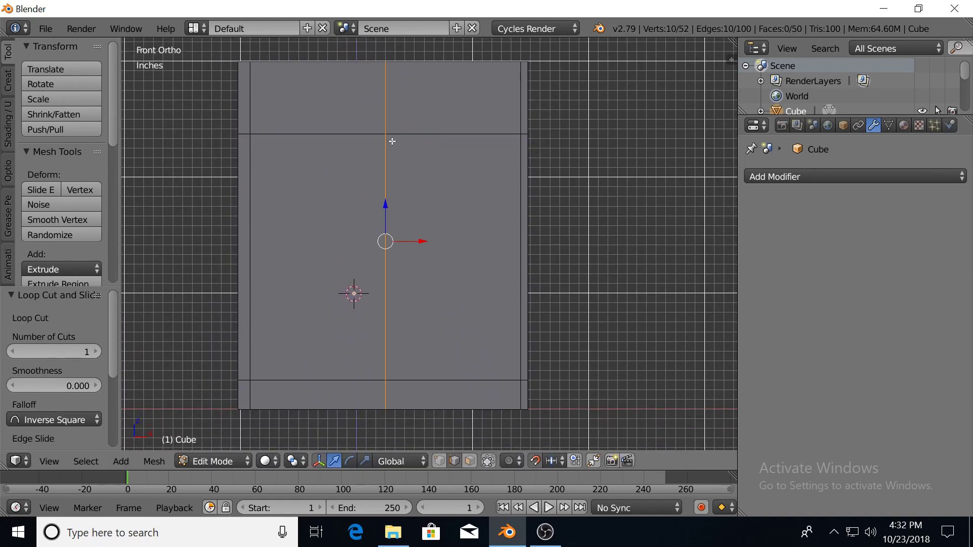
In face selection mode and wireframe view, inset the large left front face by about 950 thou.
left_click(469, 461)
right_click(343, 258)
right_click(320, 256)
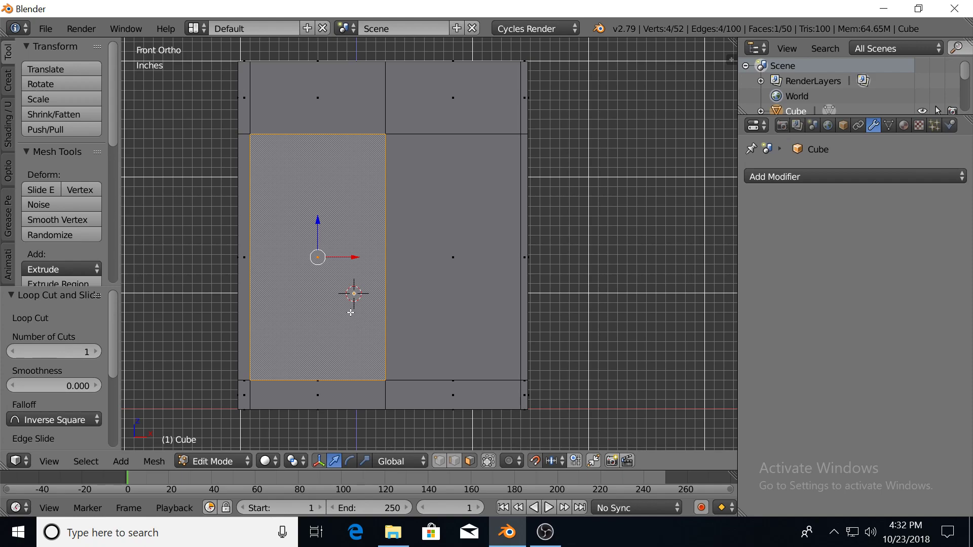
key("z")
scroll(408, 299, "up", 1)
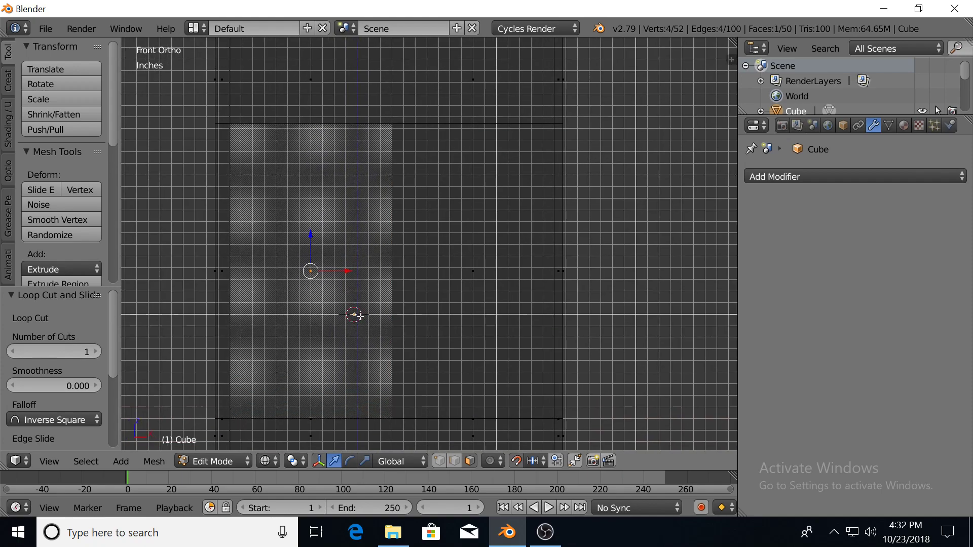
key("i")
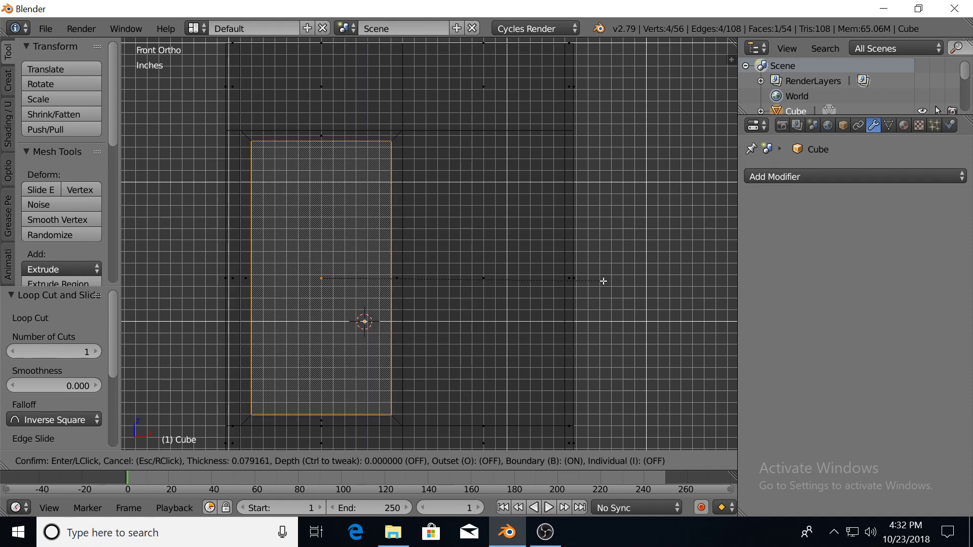
left_click(603, 281)
Select the large right front face and inset it by about 862 thou in front view.
right_click(486, 282)
middle_click(452, 301)
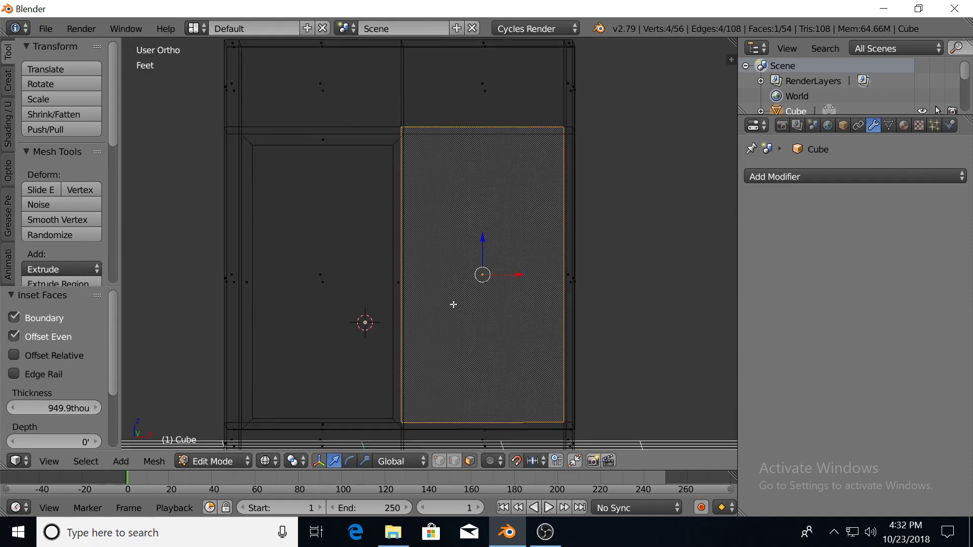
middle_click_drag(452, 301, 468, 326)
right_click(527, 356)
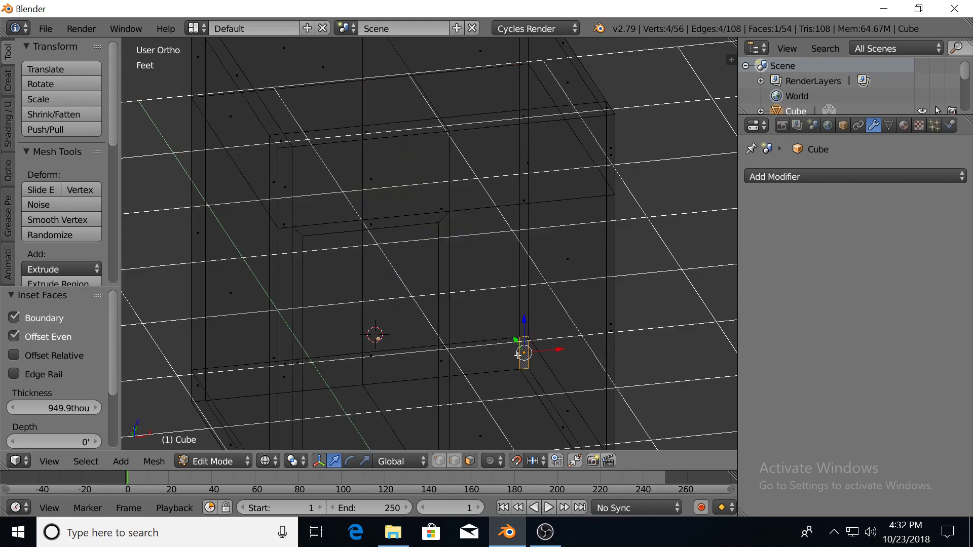
middle_click_drag(521, 355, 544, 360)
right_click(577, 309)
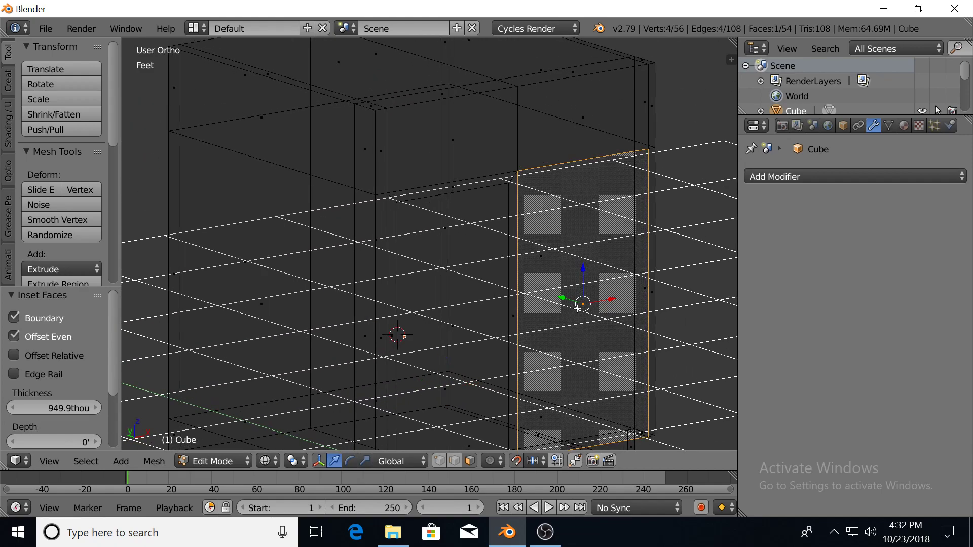
key("KP_1")
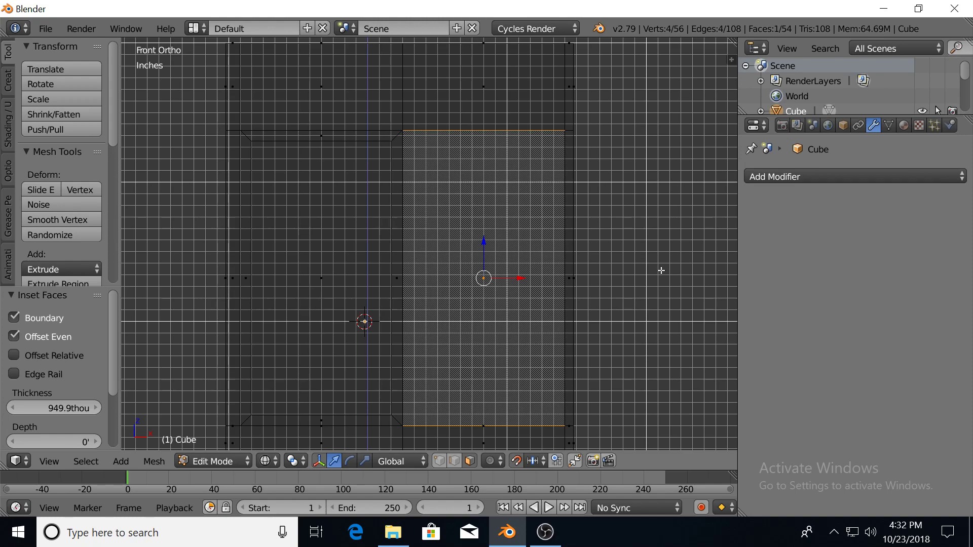
key("i")
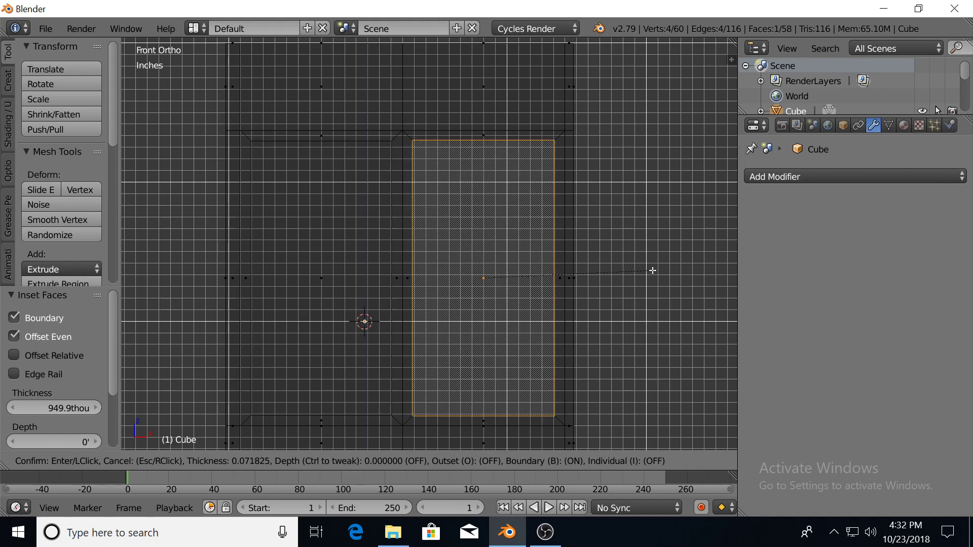
left_click(652, 271)
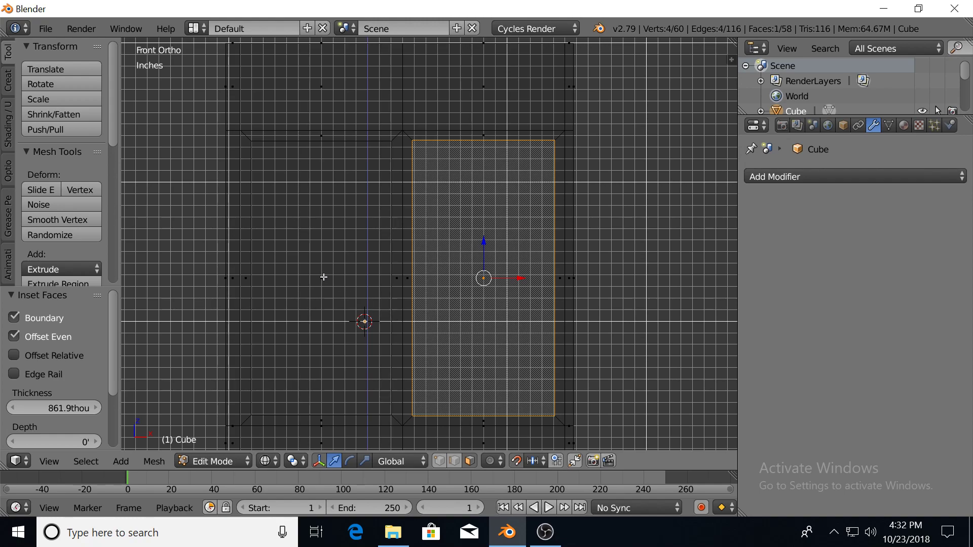
In solid view with selection limited to visible geometry, select both inset front faces and delete them to open the cabinet.
middle_click_drag(321, 276, 339, 287)
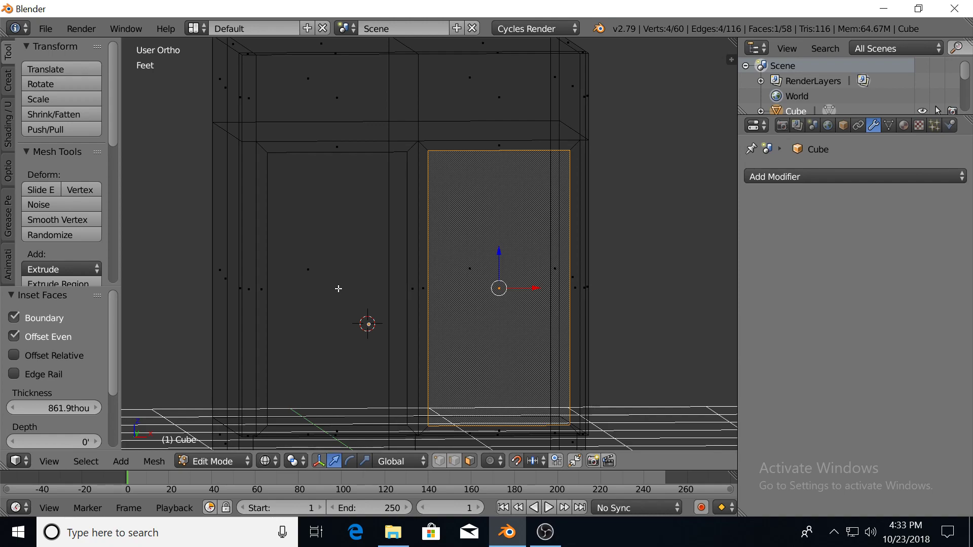
key("z")
right_click(328, 292)
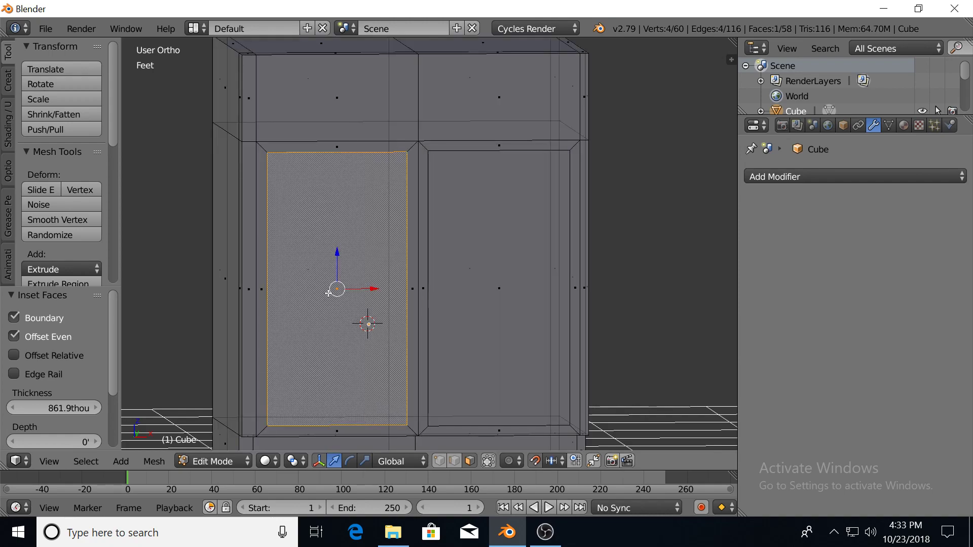
right_click(471, 286, "shift")
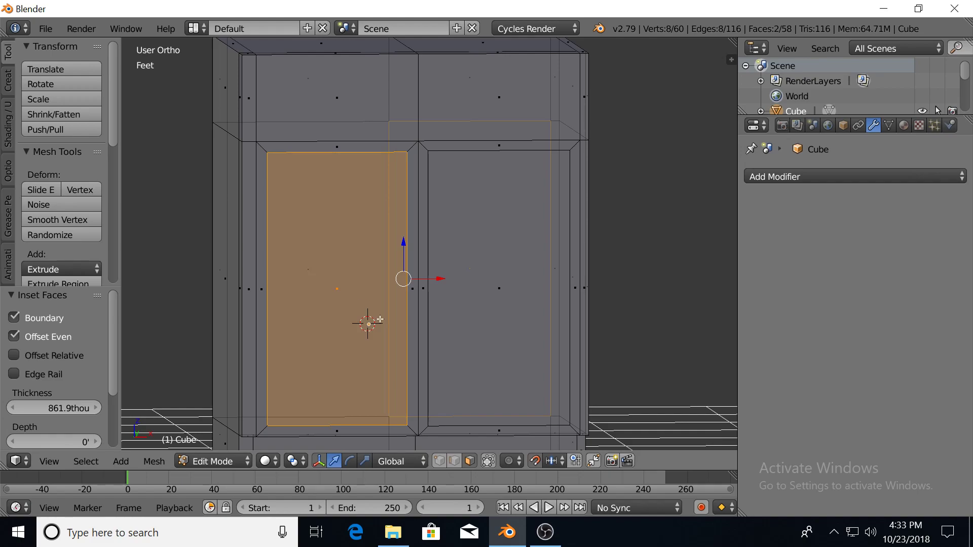
left_click(489, 464)
right_click(491, 274)
right_click(330, 289, "shift")
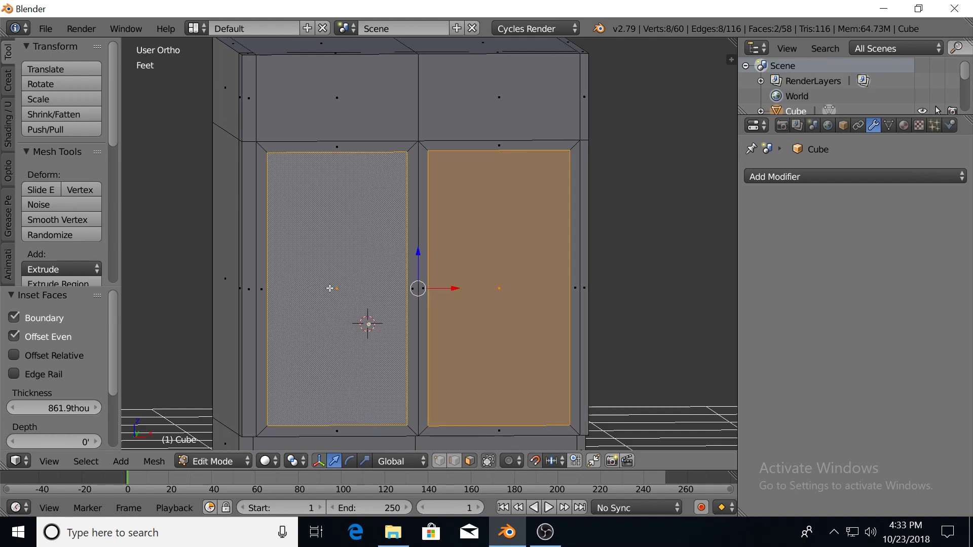
key("x")
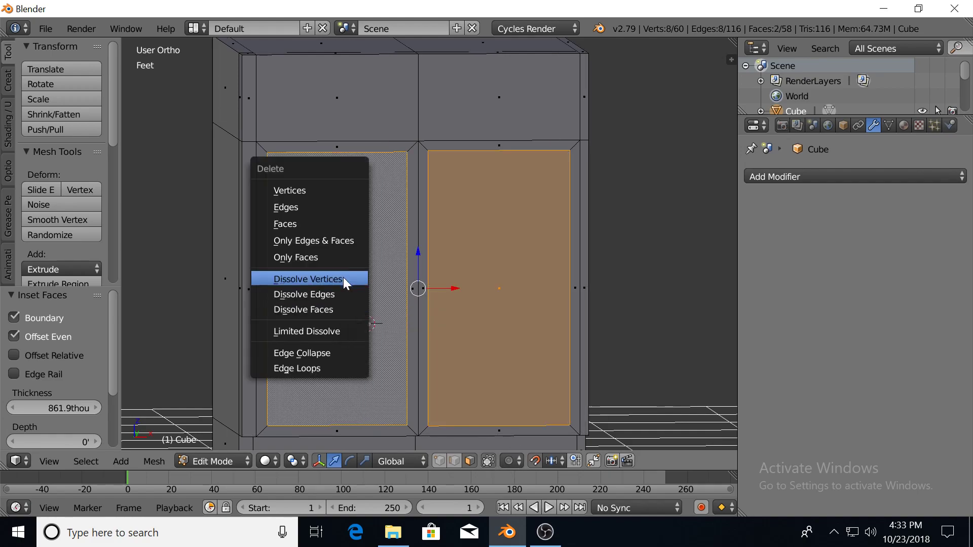
left_click(320, 225)
In edge selection mode, extrude the outer left and right vertical edges of the framed front openings about 1' inward along Y.
middle_click_drag(332, 279, 356, 288)
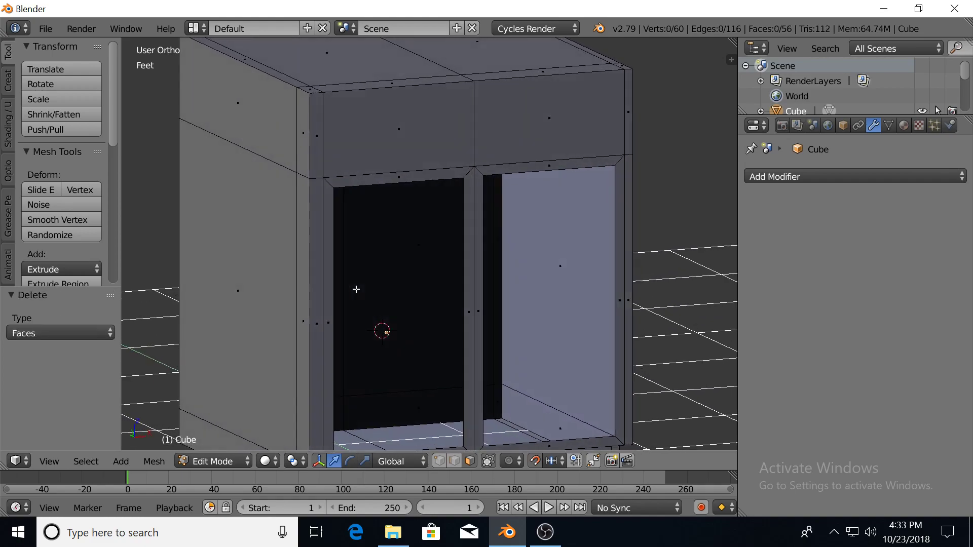
middle_click_drag(429, 343, 358, 285, "shift")
left_click(454, 463)
right_click(547, 302)
middle_click_drag(547, 302, 351, 310)
right_click(151, 302, "shift")
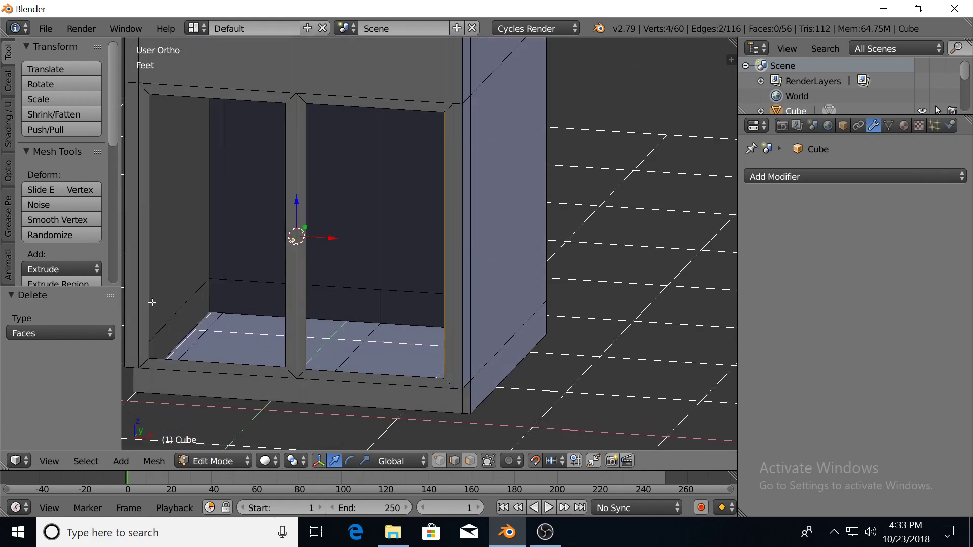
middle_click_drag(153, 310, 257, 344, "shift")
right_click(165, 322)
right_click(557, 350, "shift")
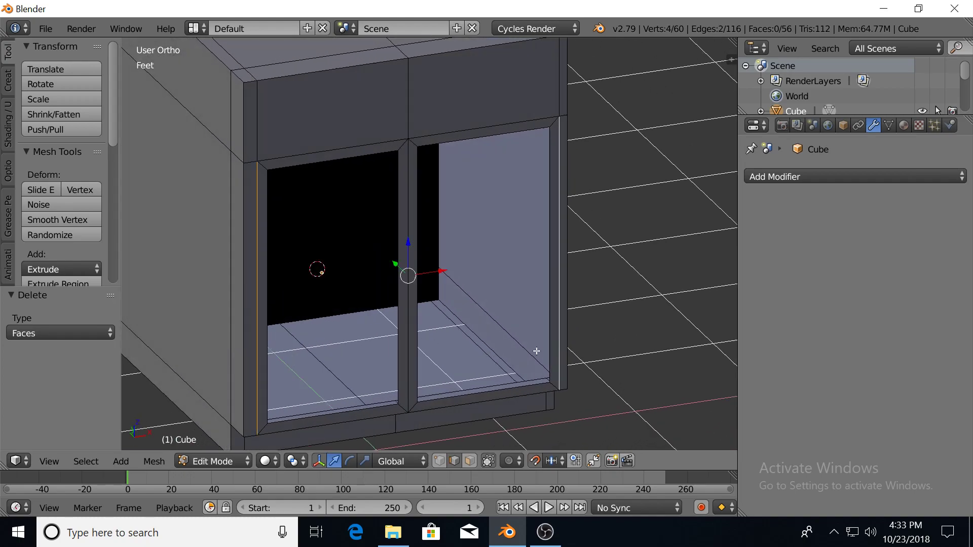
key("e")
right_click(487, 355)
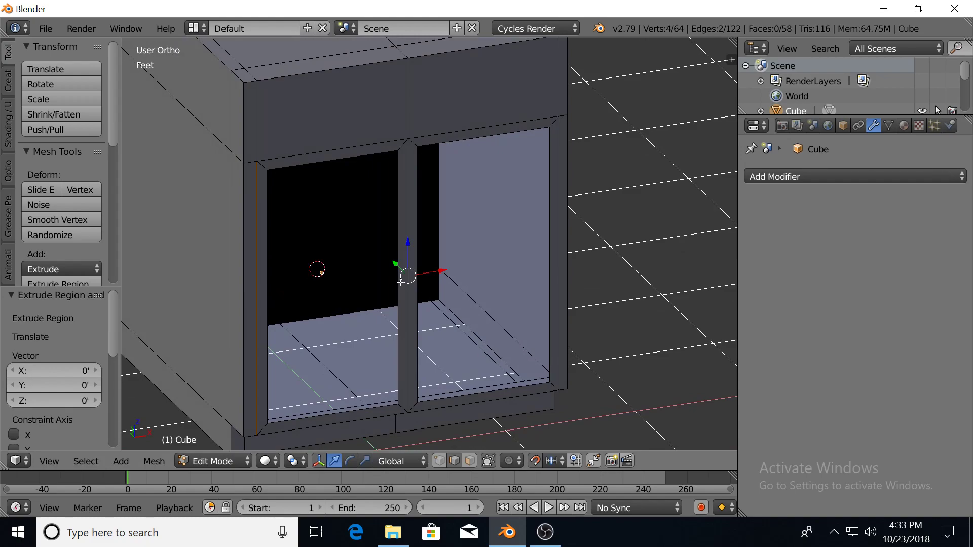
left_click_drag(396, 265, 330, 216)
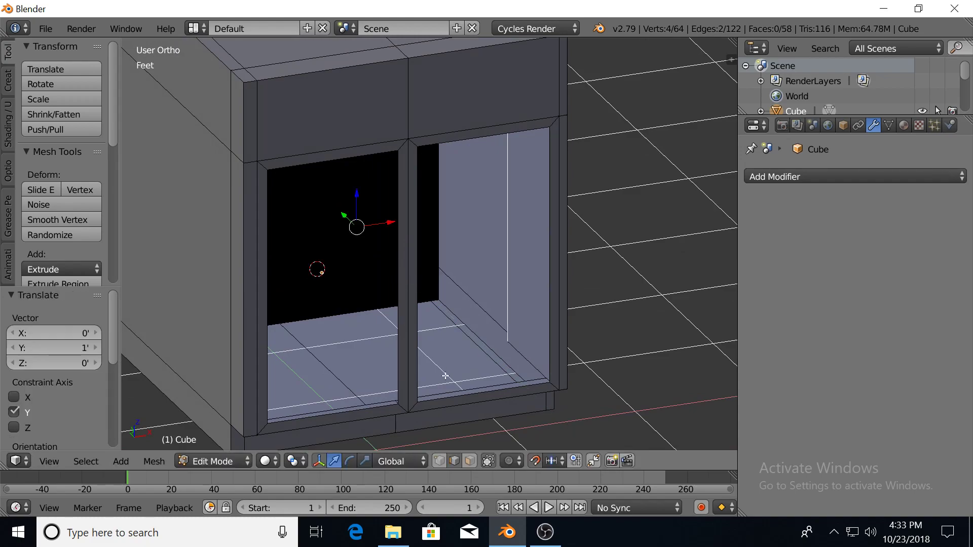
In right wireframe view, move the extruded edges along Y to the cabinet's rear and fill a back panel between them.
key("KP_3")
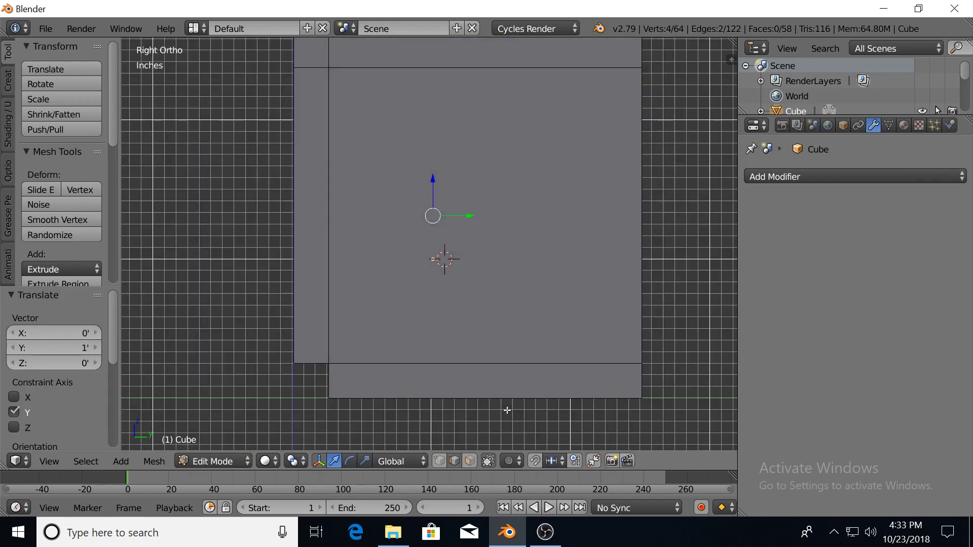
key("z")
left_click_drag(471, 217, 665, 248)
key("f")
mouse_move(382, 339)
middle_mouse_down()
mouse_move(430, 354)
mouse_move(391, 363)
mouse_move(408, 372)
middle_mouse_up()
key("z")
Select the bottom edges of the two interior side walls and fill a floor face between them.
middle_click_drag(345, 353, 371, 361)
right_click(255, 289)
middle_click_drag(310, 333, 418, 335)
right_click(477, 314, "shift")
middle_click_drag(502, 341, 424, 293)
key("f")
Select the top edges of the two interior side walls and fill a ceiling face between them.
scroll(480, 345, "up", 1)
right_click(240, 93)
middle_click_drag(240, 93, 431, 112)
right_click(511, 54, "shift")
key("f")
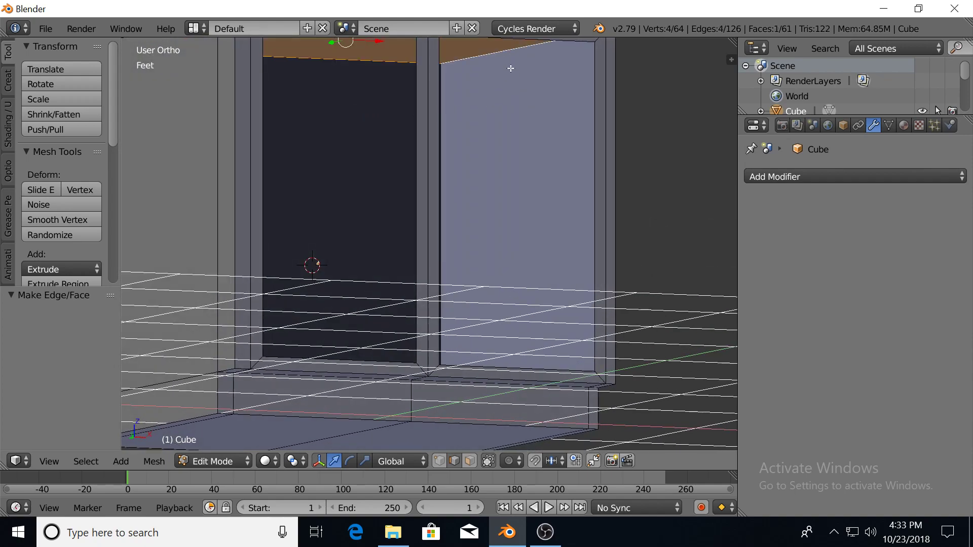
In face selection mode, select the interior back panel and recalculate its normals to the inside.
middle_click_drag(503, 159, 448, 259)
left_click(470, 461)
middle_click_drag(475, 304, 447, 302)
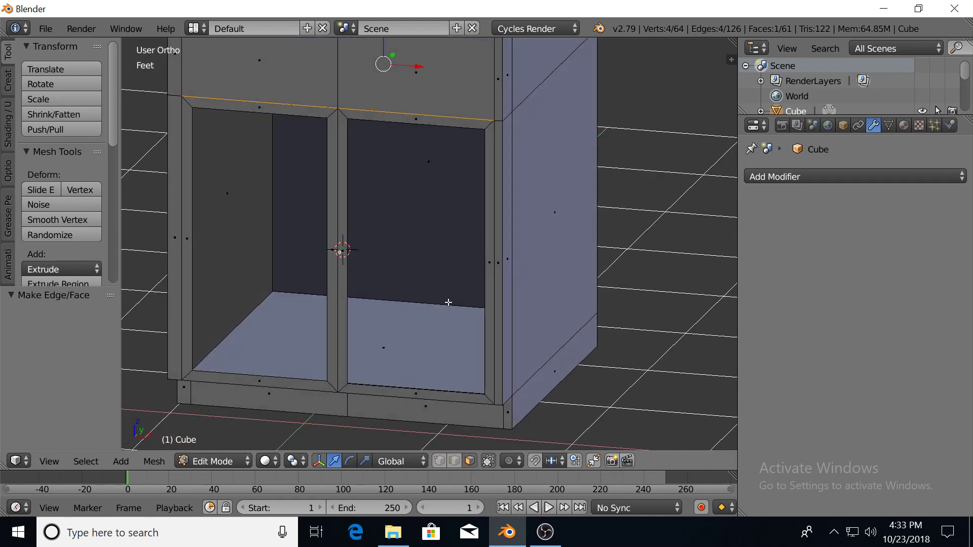
right_click(416, 194)
key("ctrl+n")
key("ctrl+shift+n")
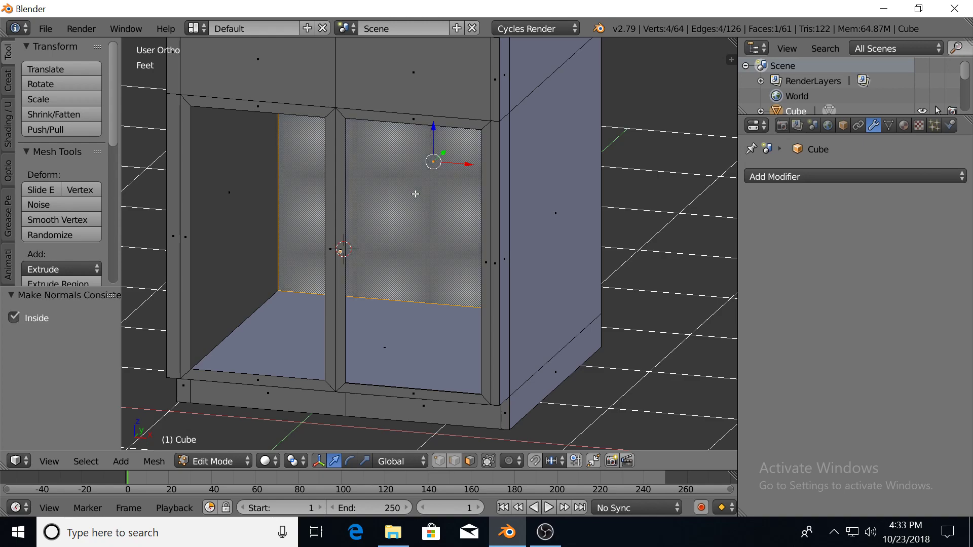
Select the left interior side wall and recalculate its normals to the inside.
middle_click_drag(256, 263, 284, 263, "shift")
right_click(265, 224)
key("ctrl+n")
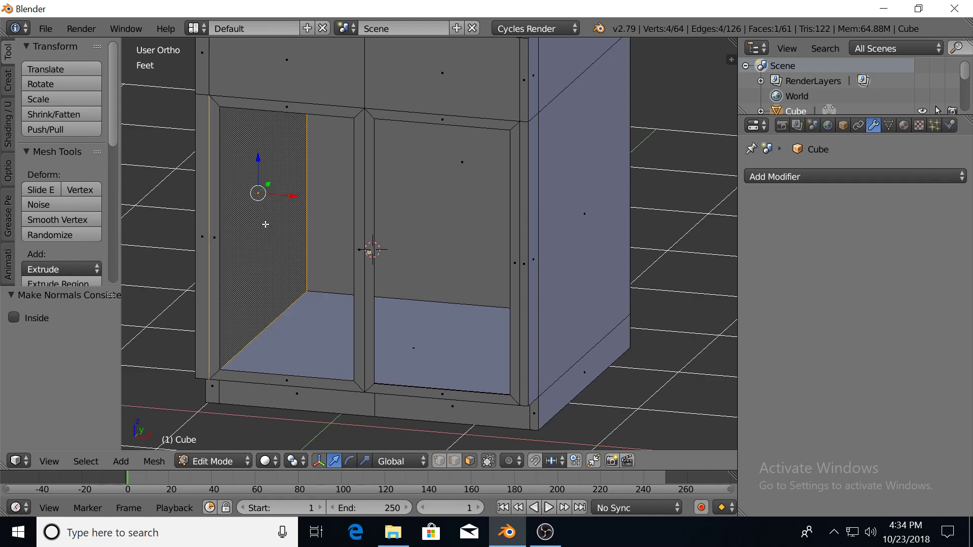
key("ctrl+shift+n")
Check the shading of the right interior wall, floor and ceiling faces, and look at the cabinet in Object Mode.
middle_click_drag(268, 238, 410, 244)
right_click(531, 222)
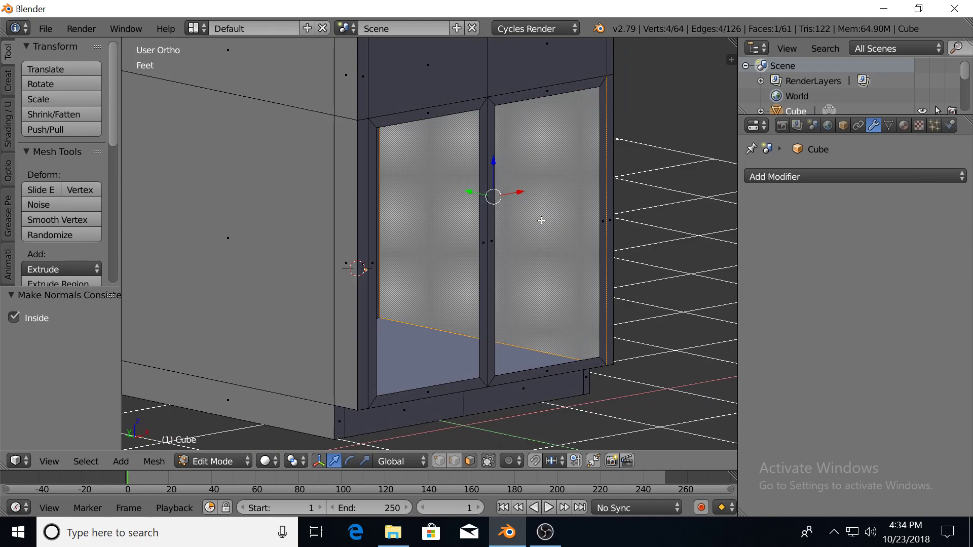
right_click(430, 344)
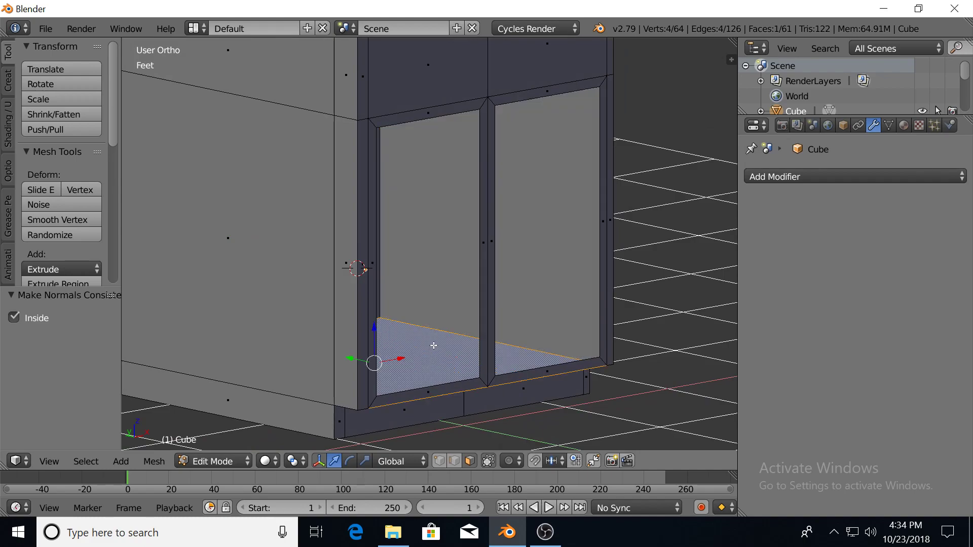
middle_click_drag(512, 333, 482, 305)
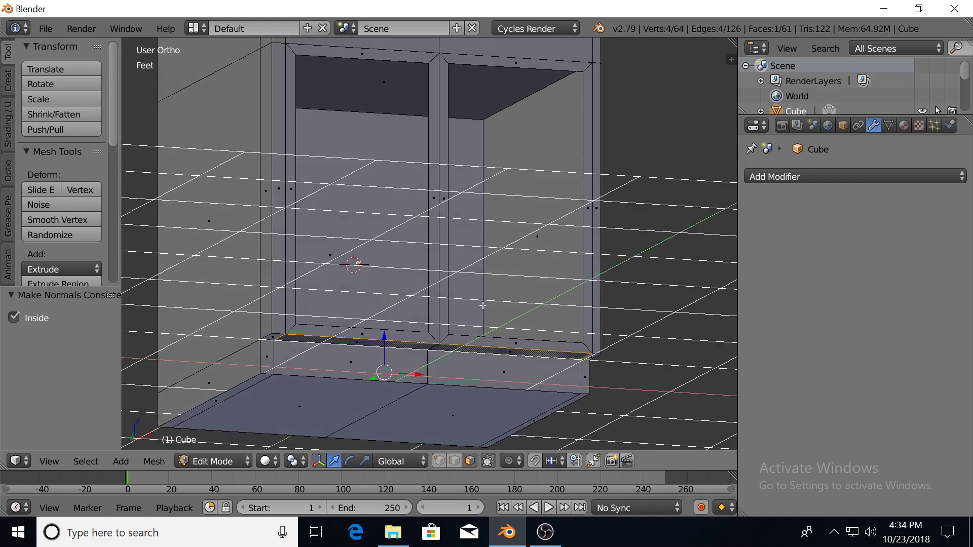
right_click(394, 85)
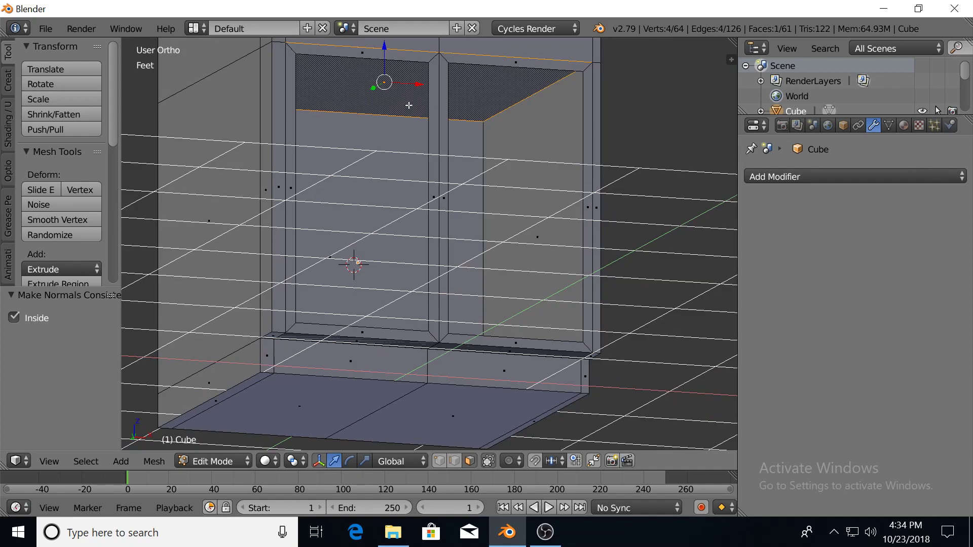
middle_click_drag(527, 199, 514, 199)
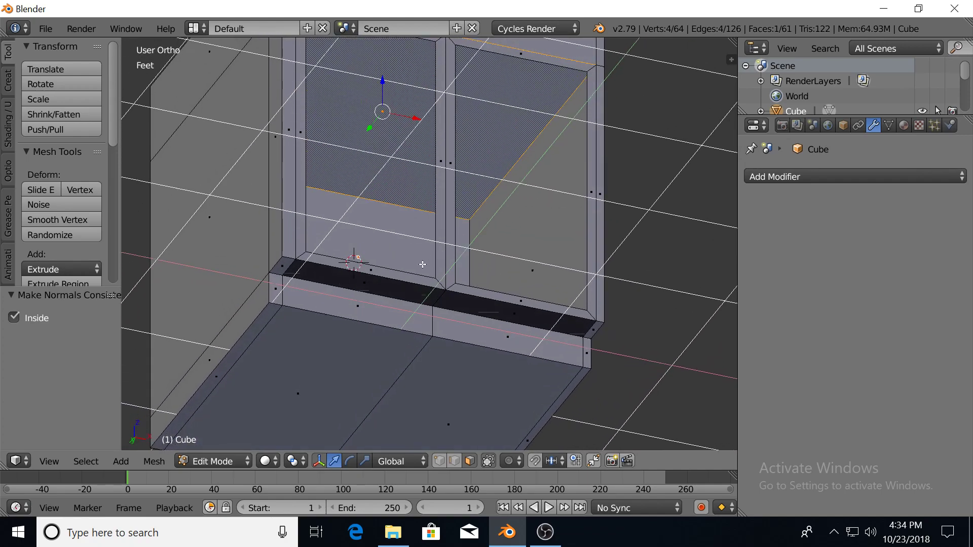
right_click(390, 287)
middle_click_drag(486, 257, 457, 299)
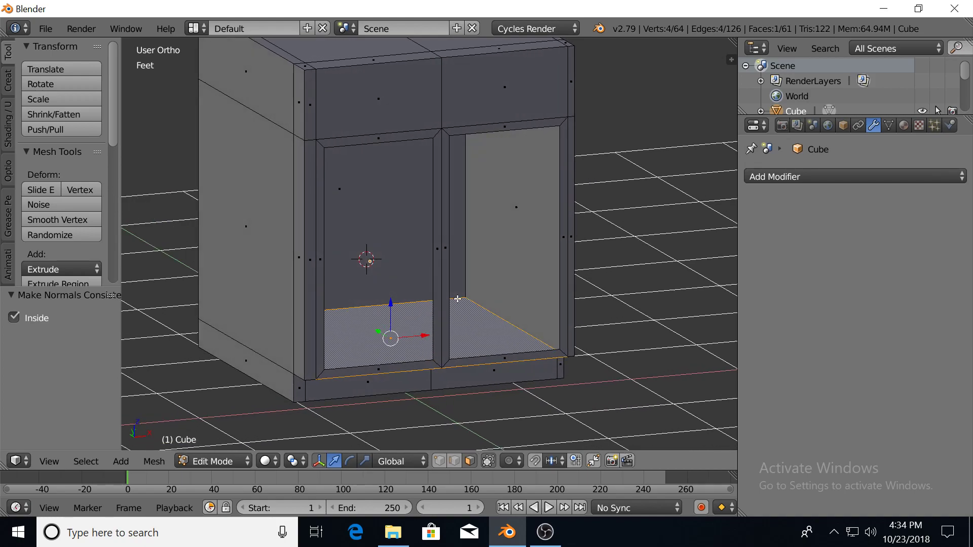
key("Tab")
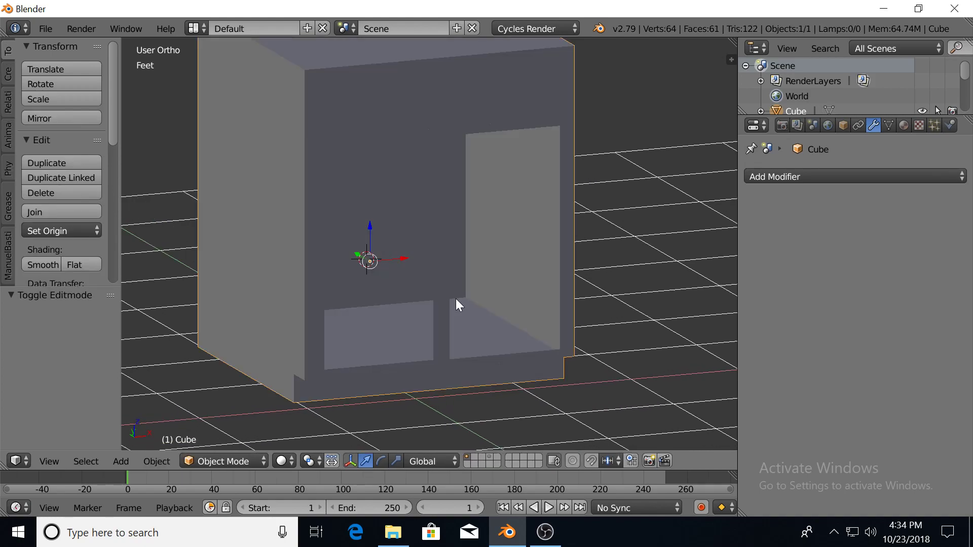
key("Tab")
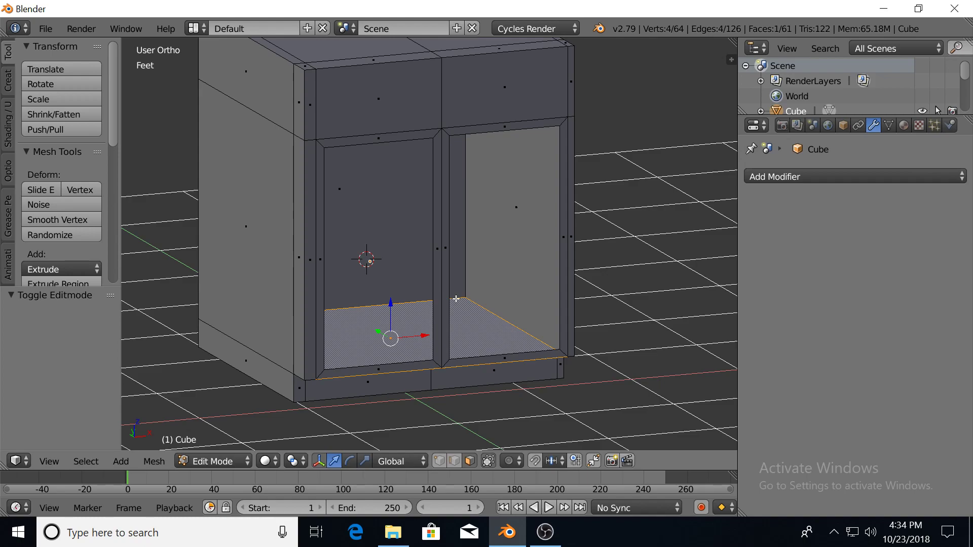
In front wireframe view, select the upper right front face of the top band and inset it by about 970 thou.
middle_click_drag(394, 247, 409, 255)
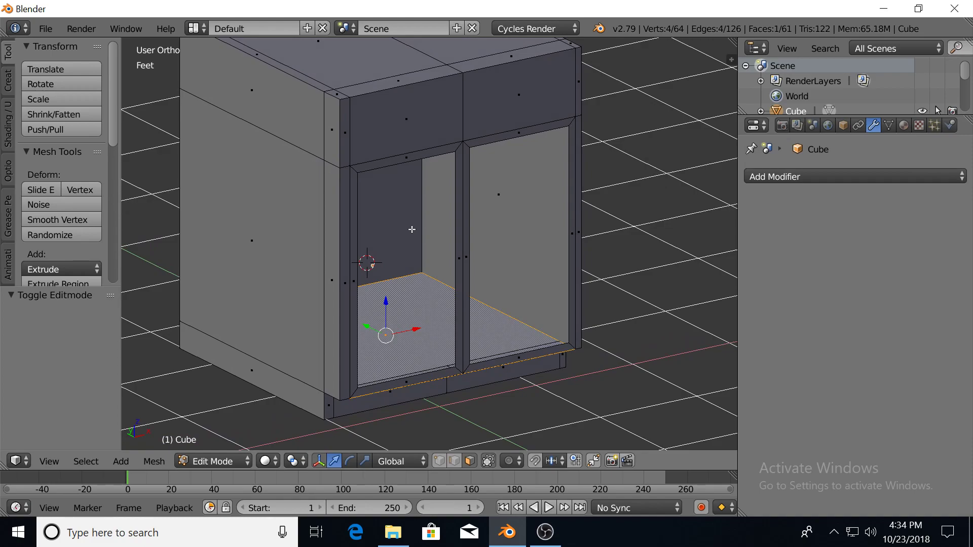
middle_click_drag(446, 257, 418, 237, "shift")
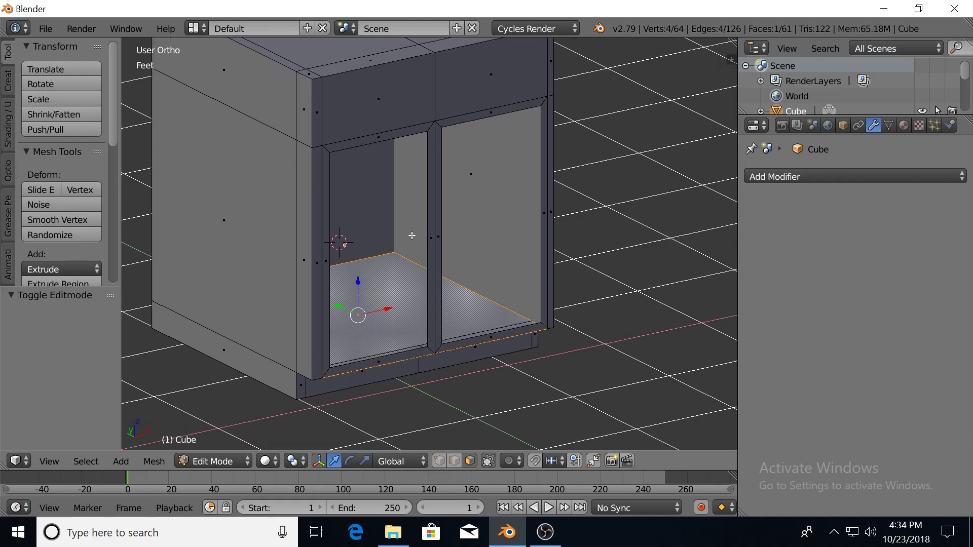
middle_click_drag(395, 211, 401, 306, "shift")
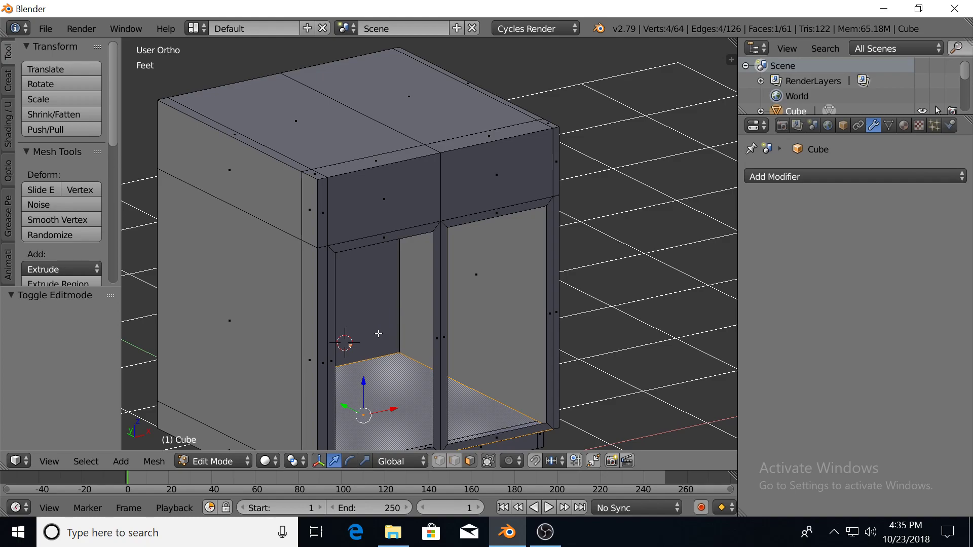
mouse_move(376, 233)
middle_mouse_down()
mouse_move(375, 251)
mouse_move(360, 231)
middle_mouse_up()
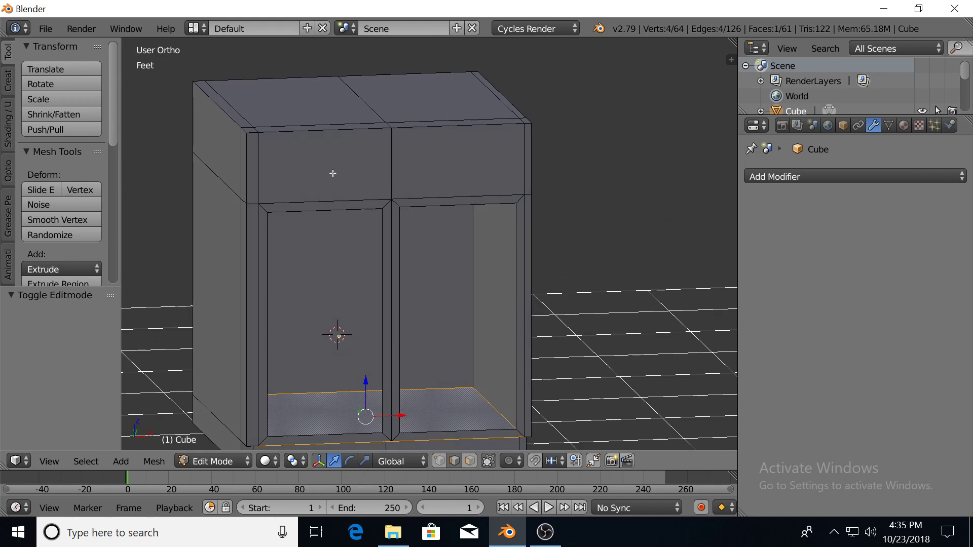
left_click(469, 461)
right_click(448, 162, "shift")
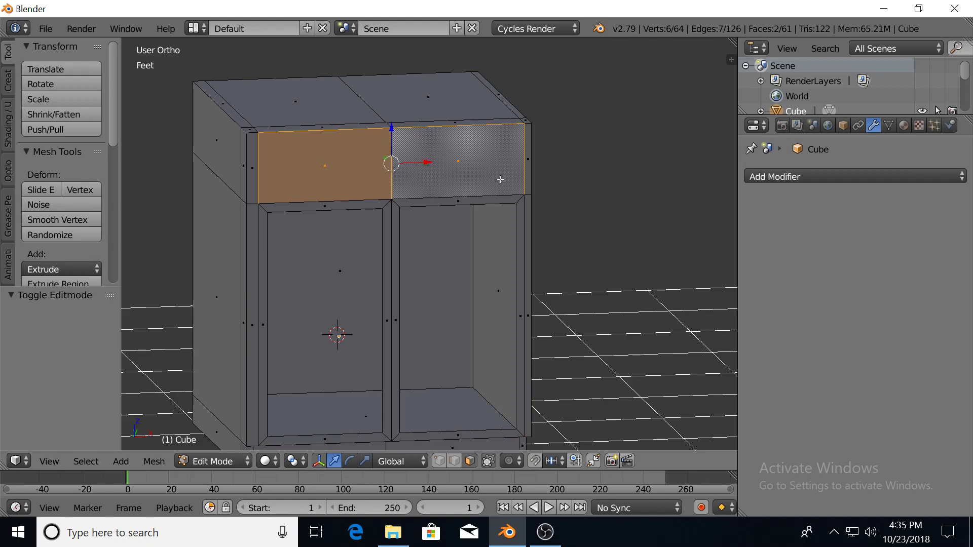
right_click(470, 184)
key("KP_1")
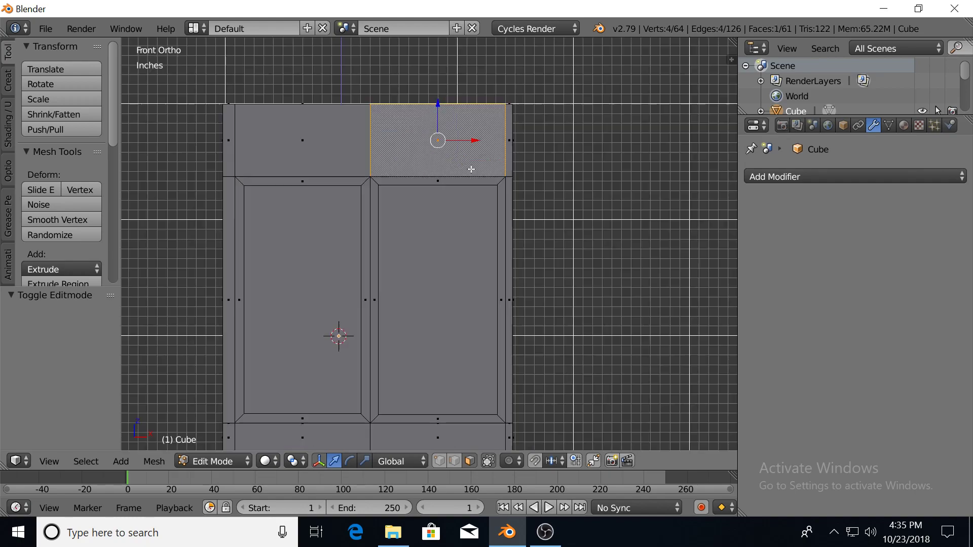
scroll(481, 173, "up", 4)
scroll(489, 270, "down", 3)
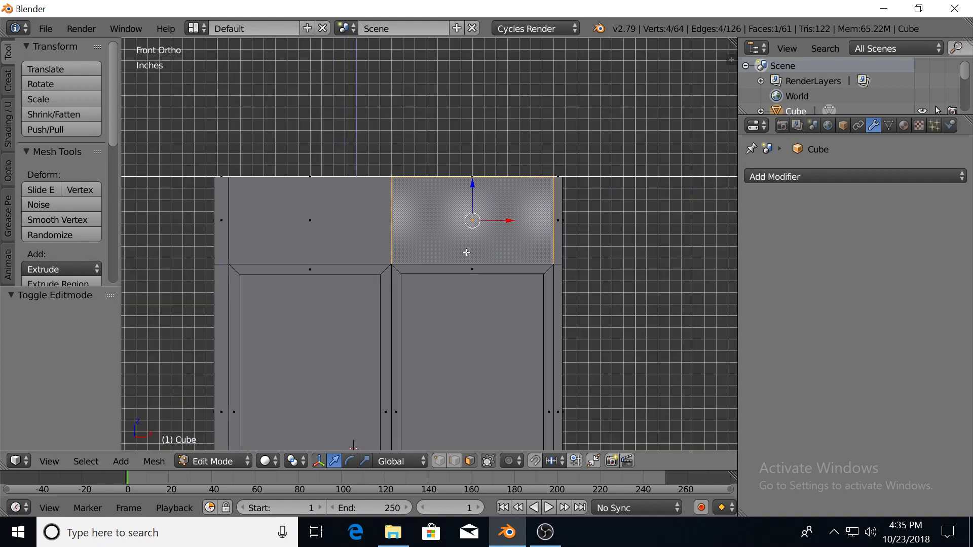
key("z")
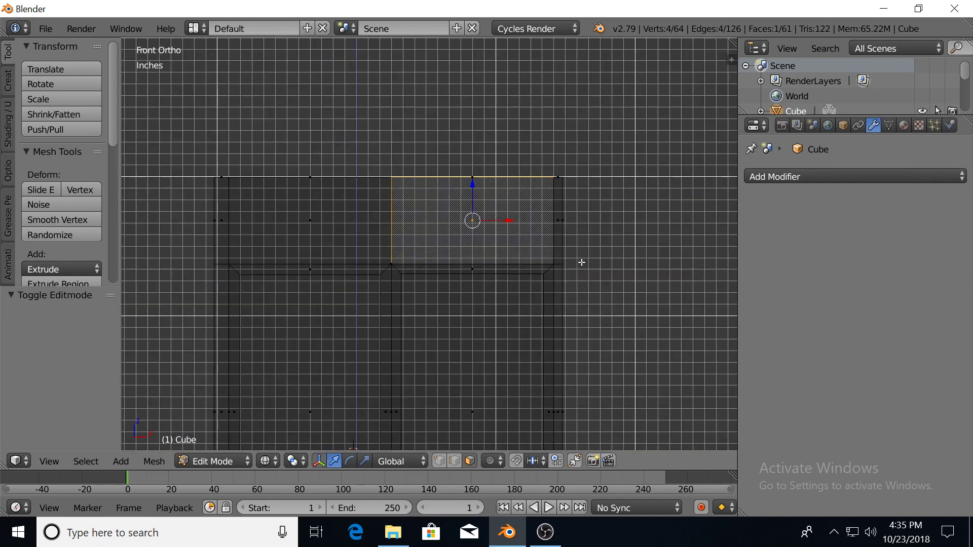
key("i")
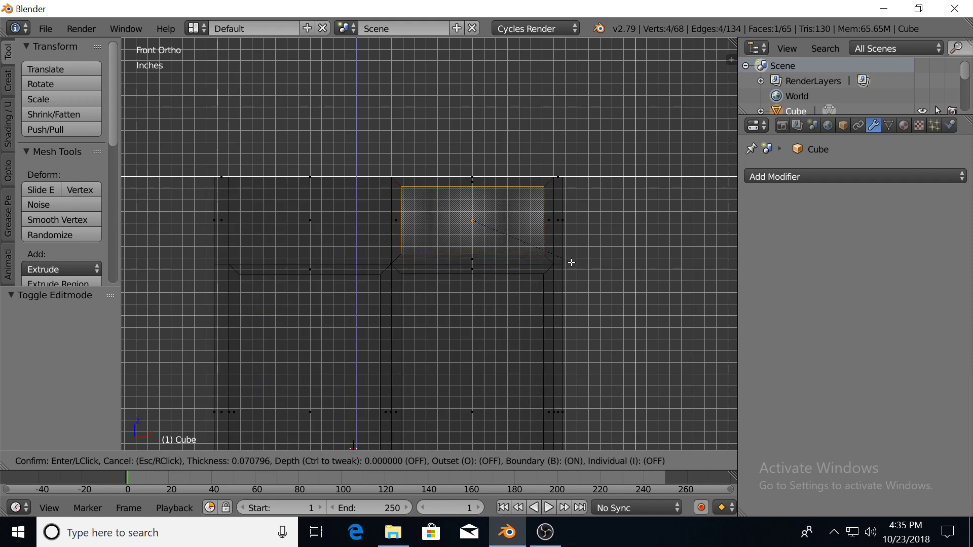
left_click(570, 262)
Inset the upper right front face twice more, by about 1.035" and then 935 thou.
key("i")
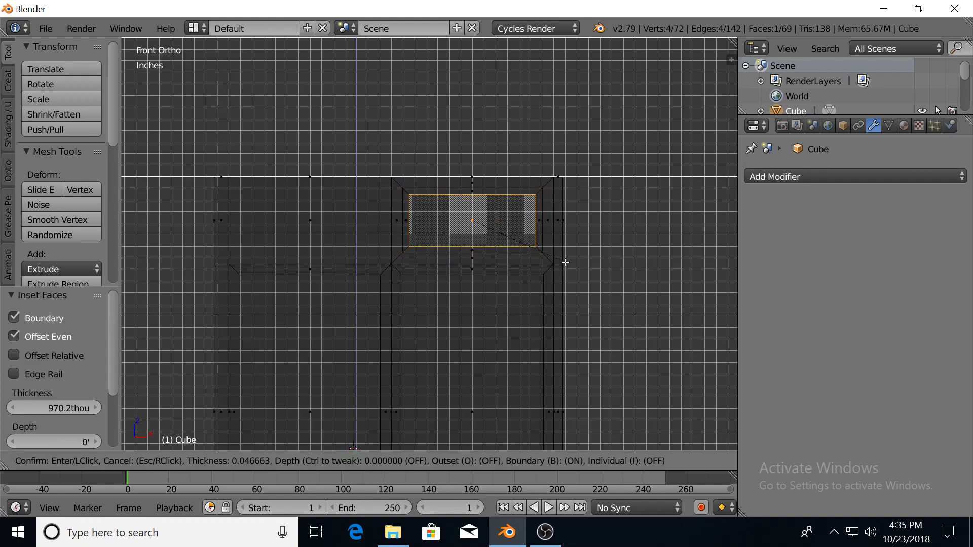
left_click(560, 262)
key("i")
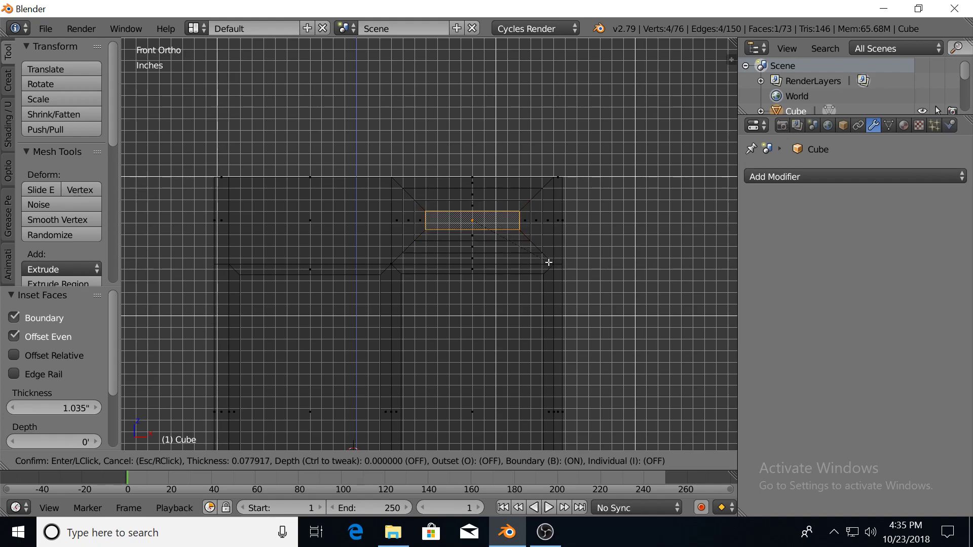
left_click(548, 262)
Inset the upper left front face three times, by about 845 thou, 1.068" and 894.5 thou, and return to solid view.
right_click(303, 221)
middle_click_drag(304, 220, 313, 239)
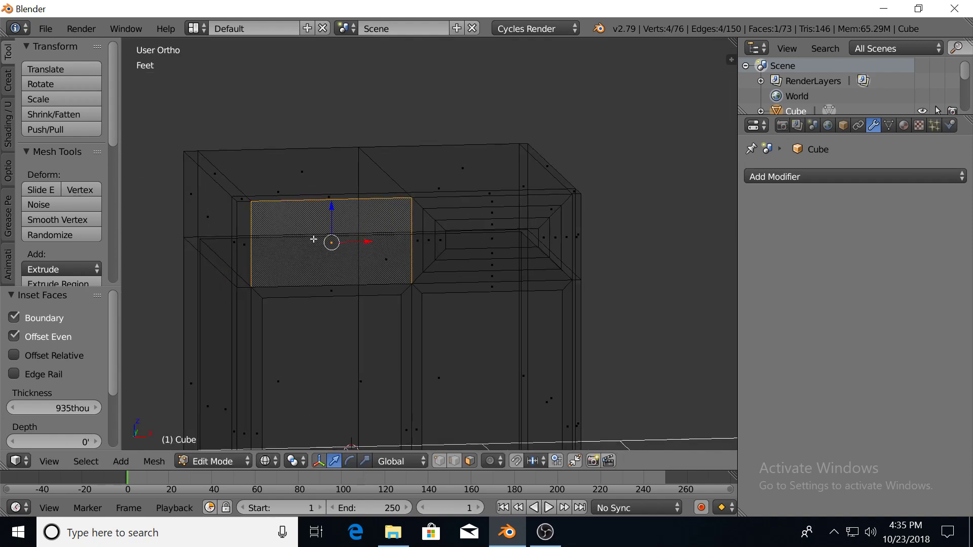
key("KP_1")
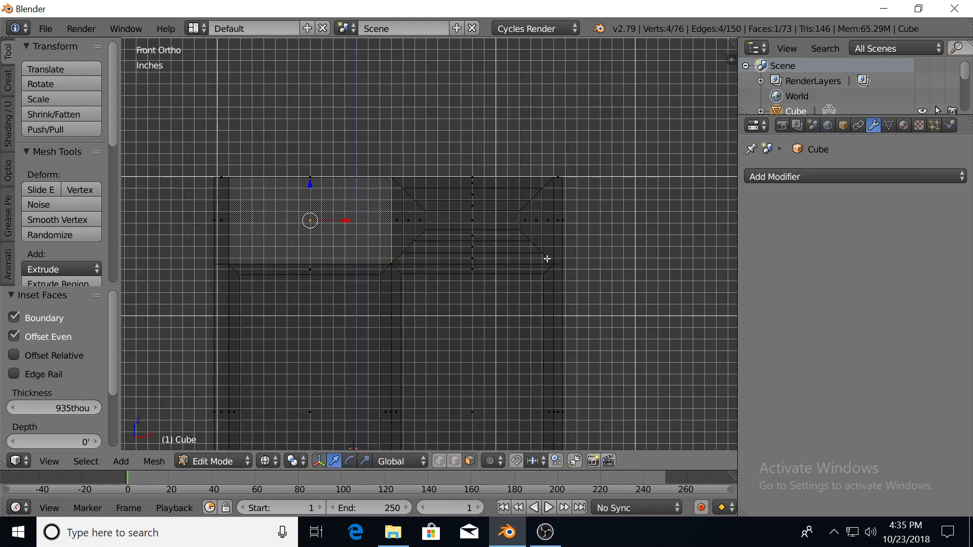
key("i")
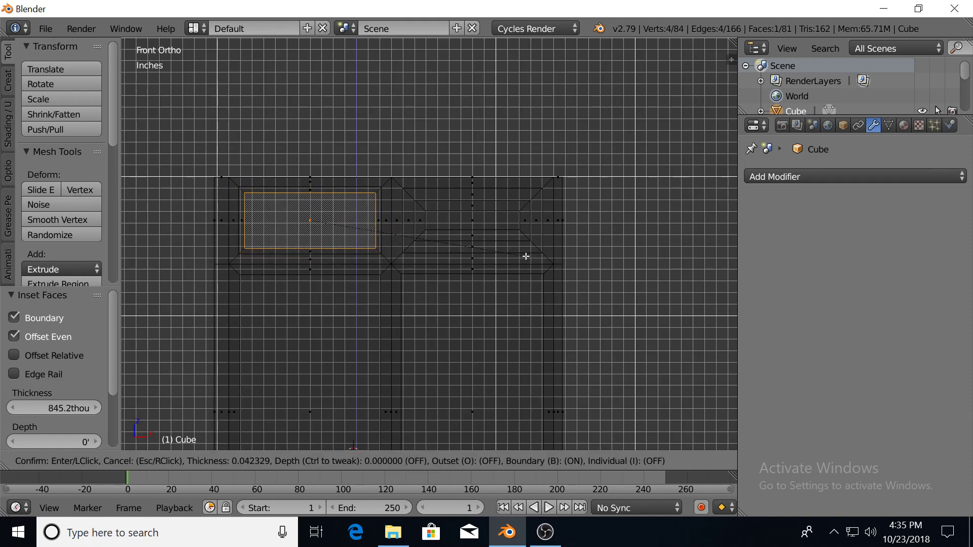
left_click(519, 256)
key("i")
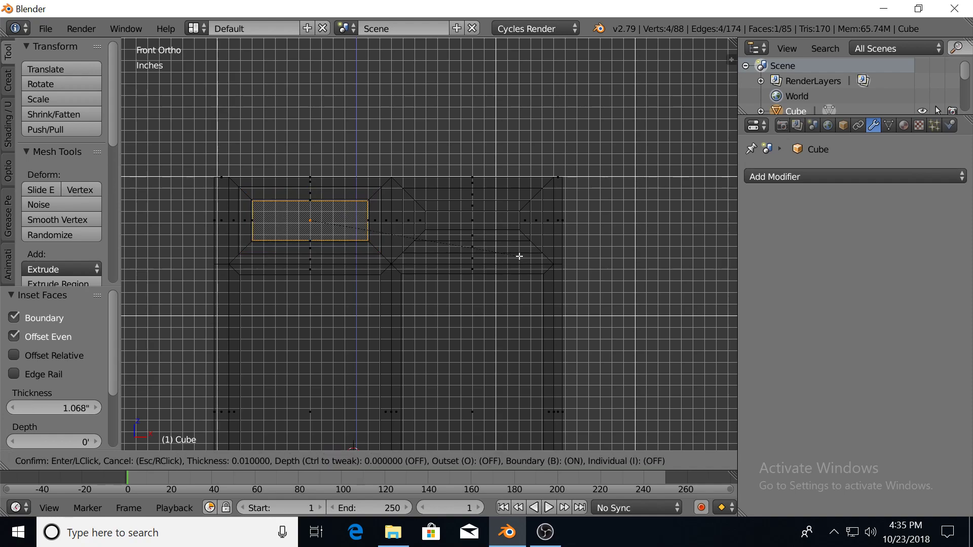
left_click(509, 257)
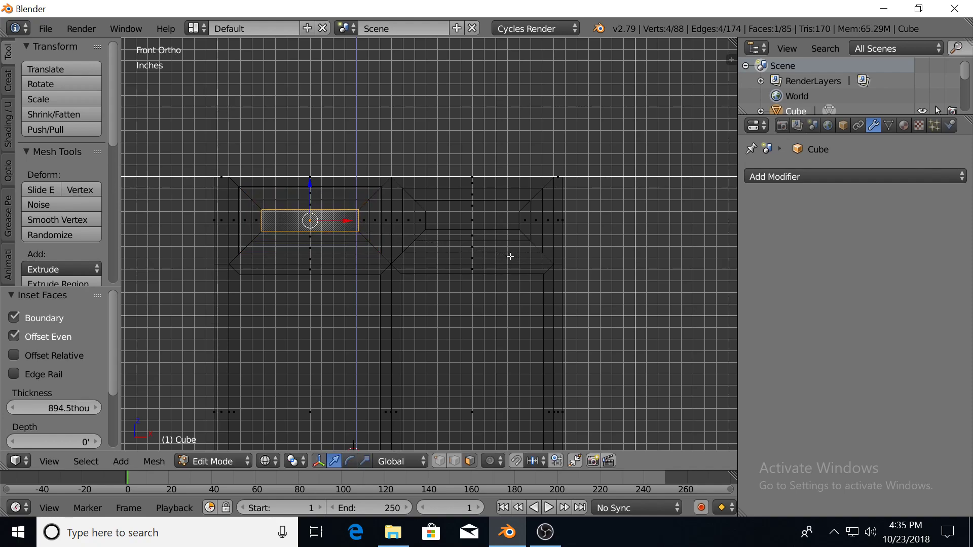
key("z")
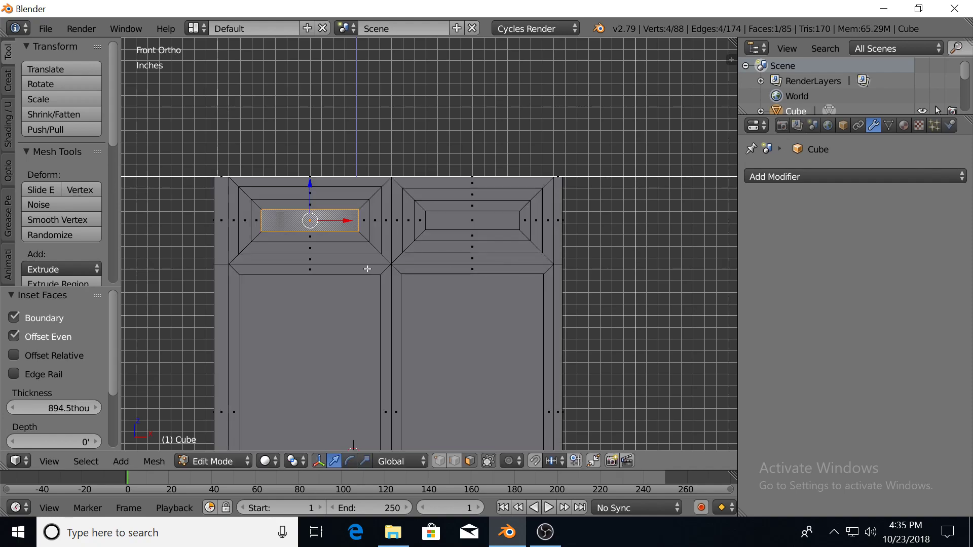
Select both innermost drawer panels and the outer inset edge loops around them, and move them 262 thou outward along Y.
middle_click_drag(367, 268, 395, 281)
right_click(494, 237, "shift")
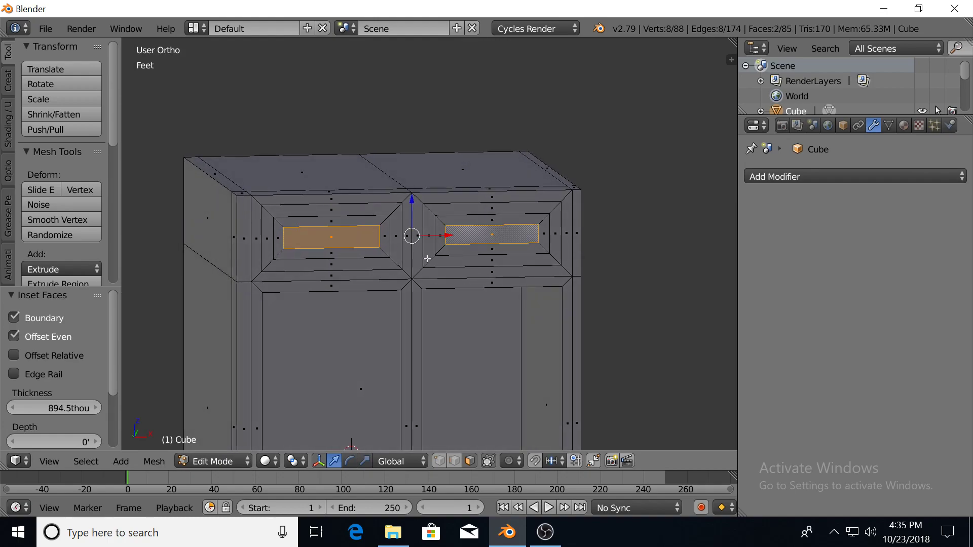
left_click(454, 461)
right_click(560, 234, "alt+shift")
right_click(390, 208, "alt+shift")
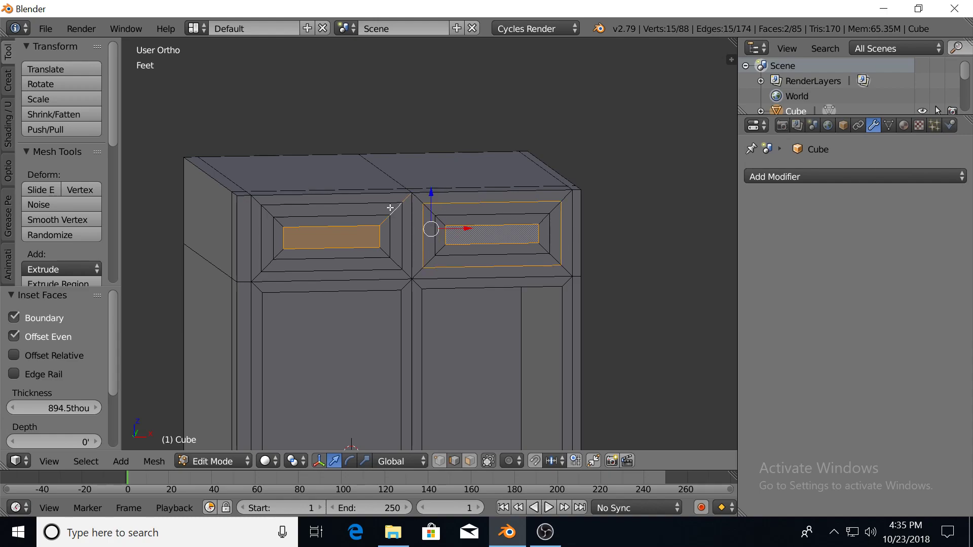
right_click(395, 209, "alt+shift")
right_click(381, 199, "alt+shift")
key("KP_3")
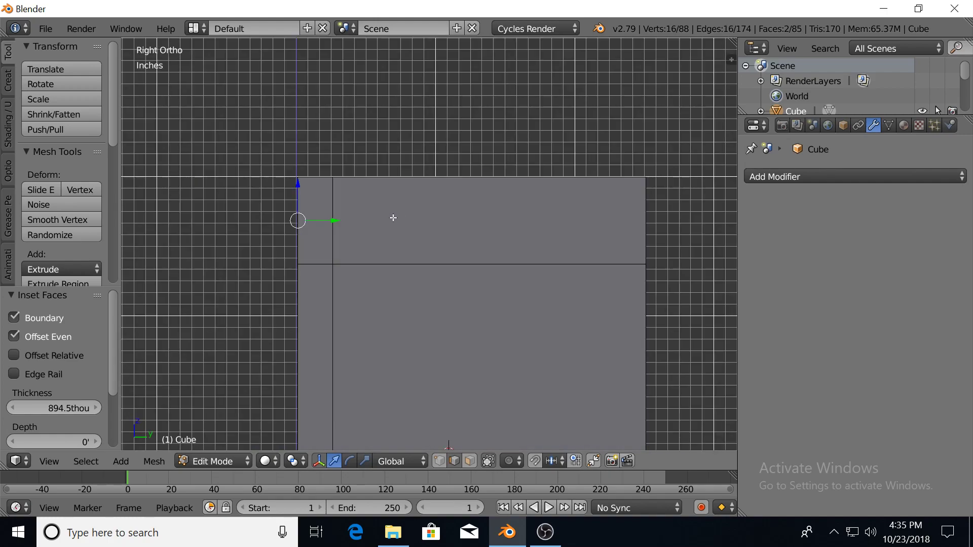
left_click_drag(332, 224, 328, 223)
middle_click_drag(294, 250, 332, 264)
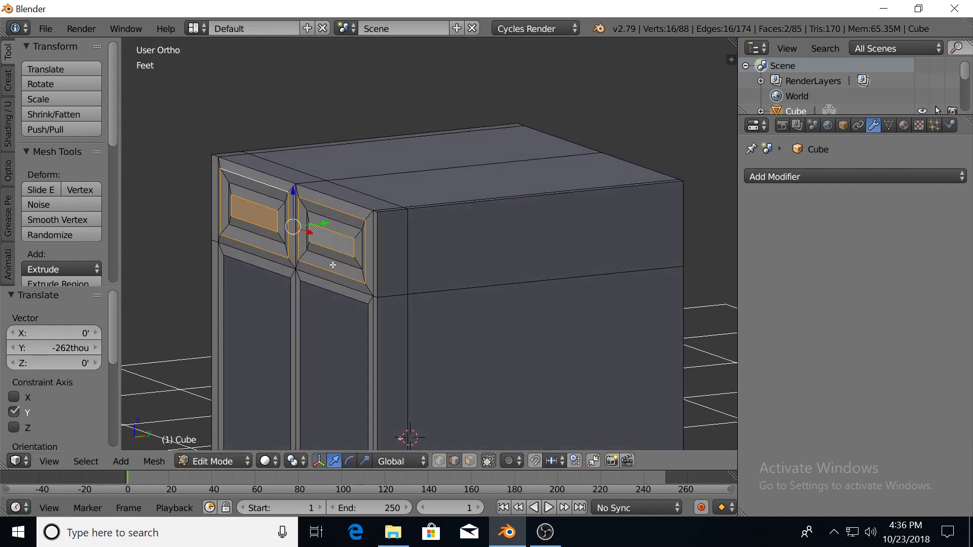
Look over the raised drawer fronts and the whole cabinet in Object Mode.
key("Tab")
scroll(288, 257, "down", 1)
middle_click_drag(271, 269, 345, 260)
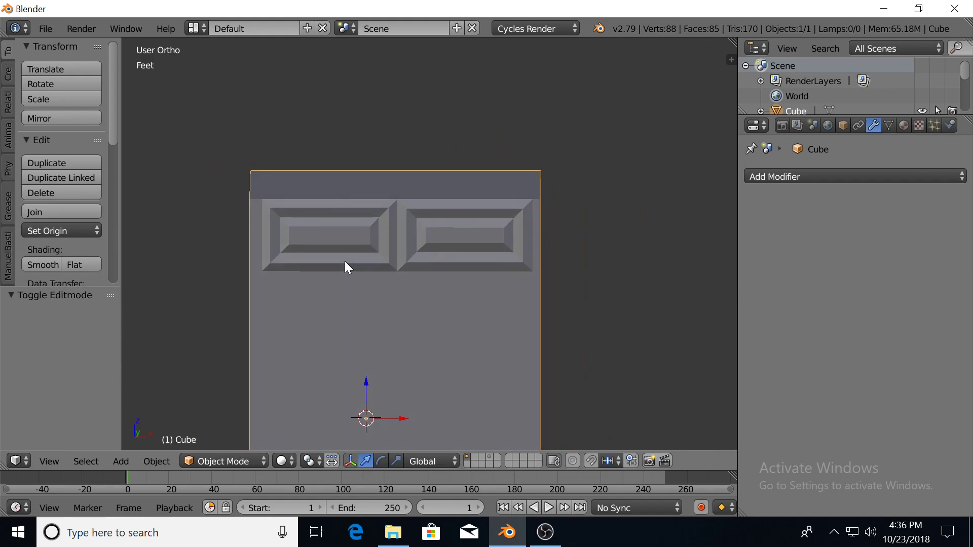
key("Tab")
key("Tab")
scroll(350, 330, "down", 1)
middle_click_drag(352, 354, 360, 299)
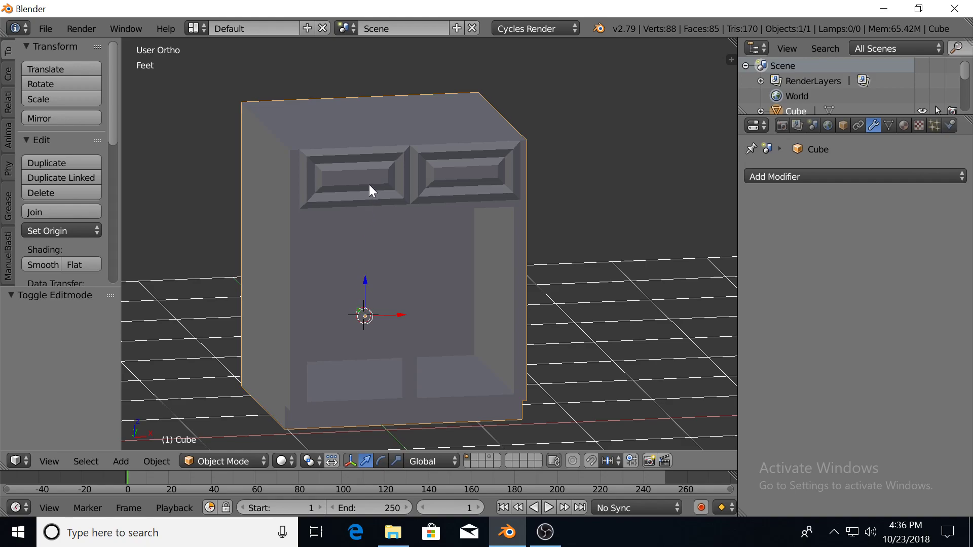
Add a cube for the door and scale it along X by about 0.786.
key("shift+a")
mouse_move(366, 184)
left_click(443, 203)
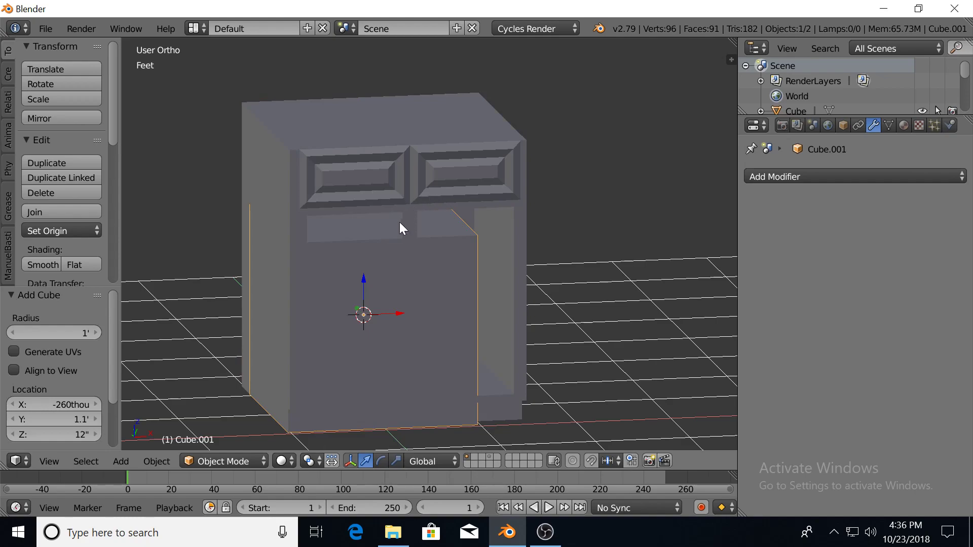
key("s")
key("x")
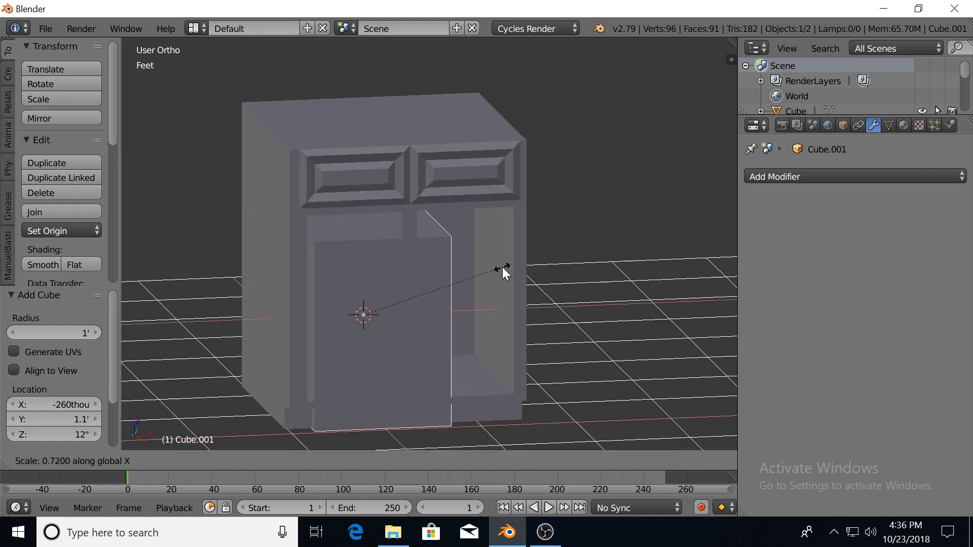
left_click(517, 270)
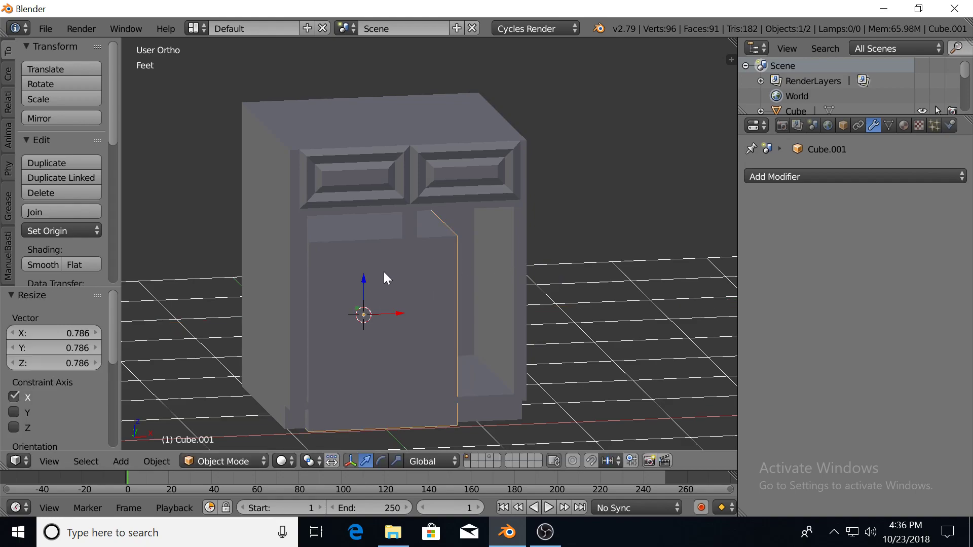
Raise the new cube 3.6" and, in front wireframe view, shift it -734 thou along X over the left opening.
key("g")
key("z")
left_click(360, 251)
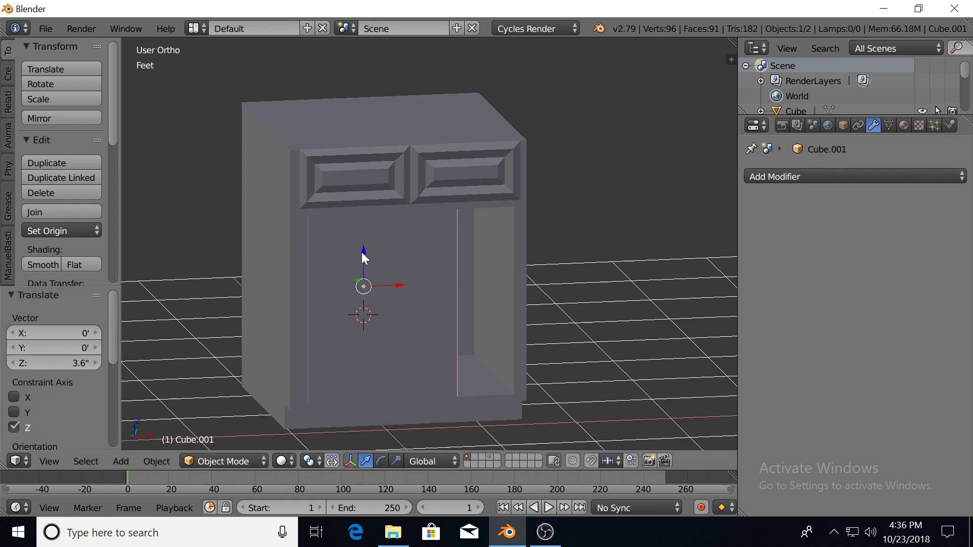
middle_click_drag(401, 260, 397, 260)
key("KP_1")
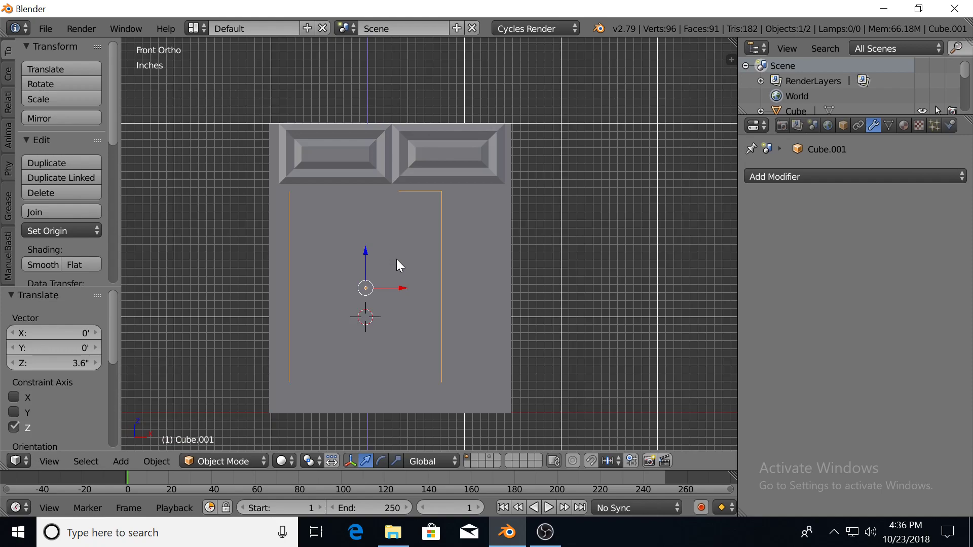
key("z")
middle_click_drag(358, 290, 391, 293, "shift")
left_click_drag(426, 300, 417, 299)
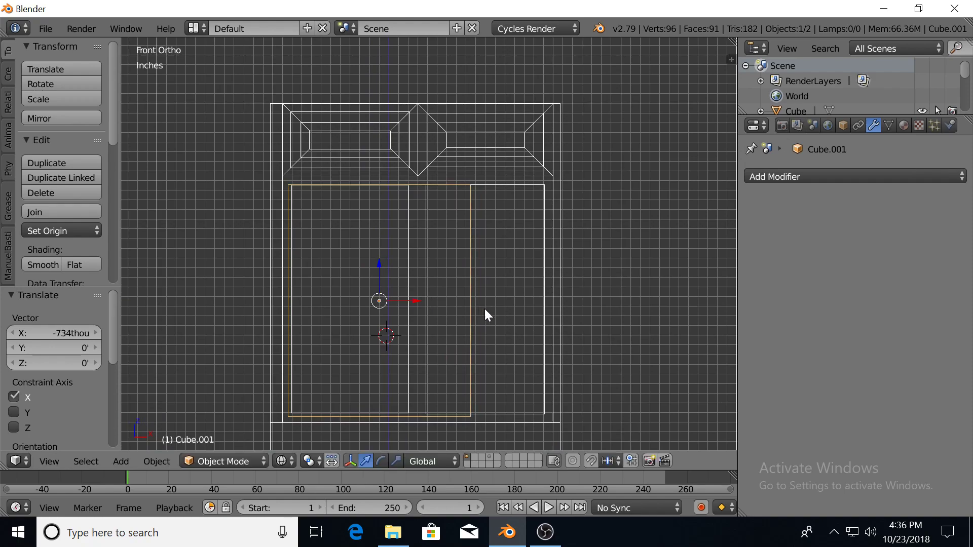
Narrow the door block to the left opening by moving its right face -5.61" and another -75.8 thou along X.
key("Tab")
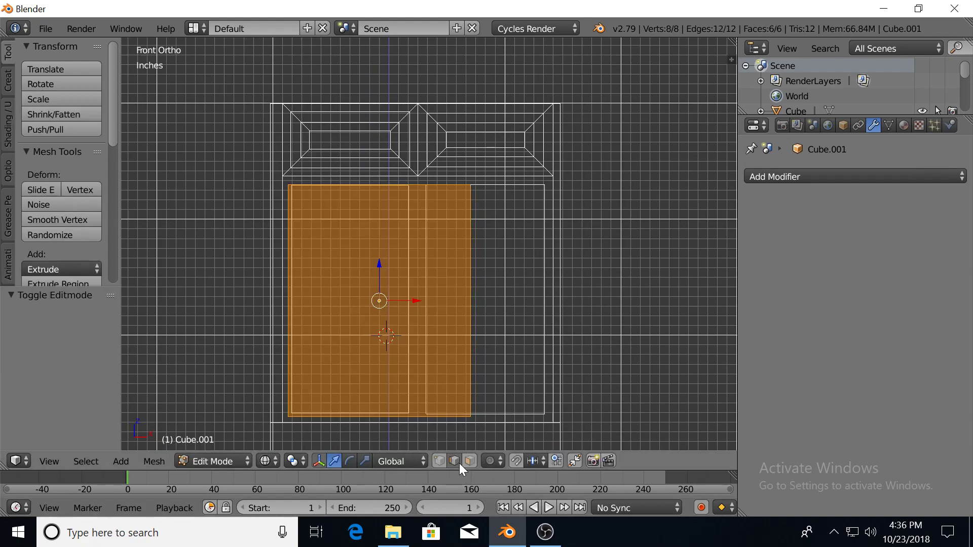
right_click(471, 301)
left_click_drag(506, 301, 452, 302)
scroll(452, 302, "up", 5)
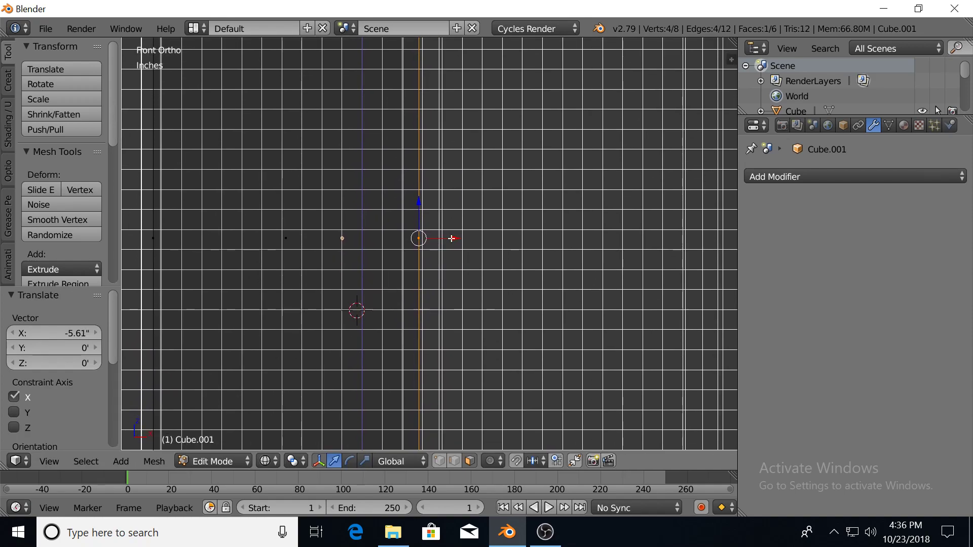
left_click_drag(459, 238, 456, 238)
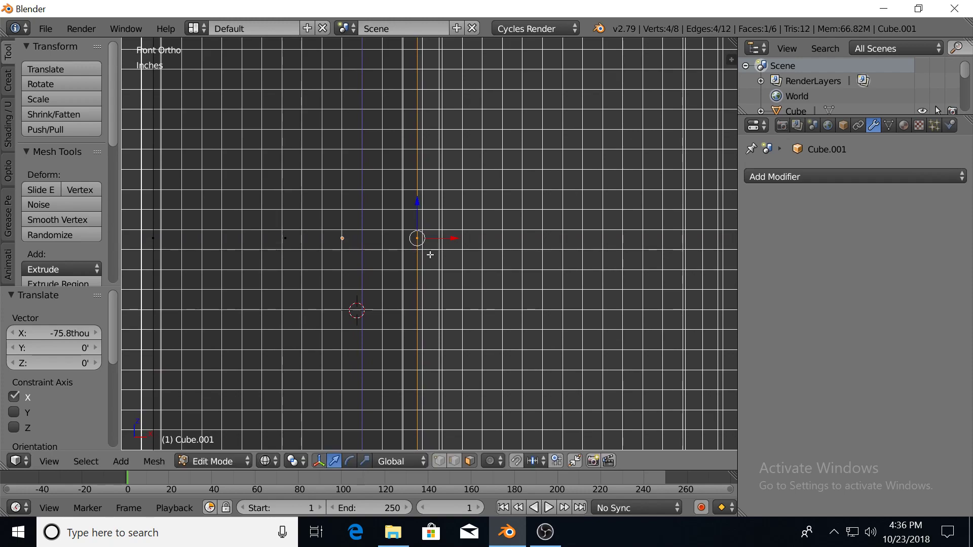
scroll(431, 255, "down", 7)
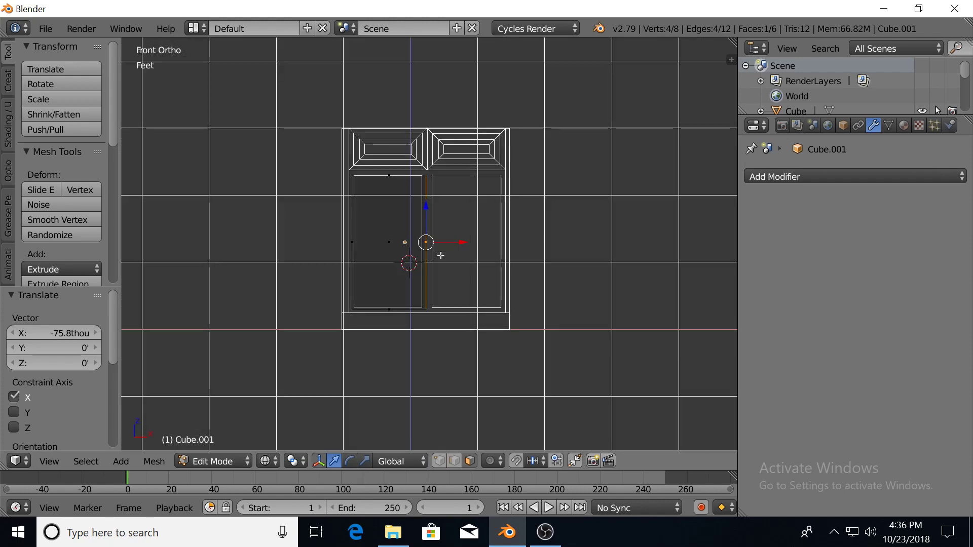
scroll(447, 250, "up", 1)
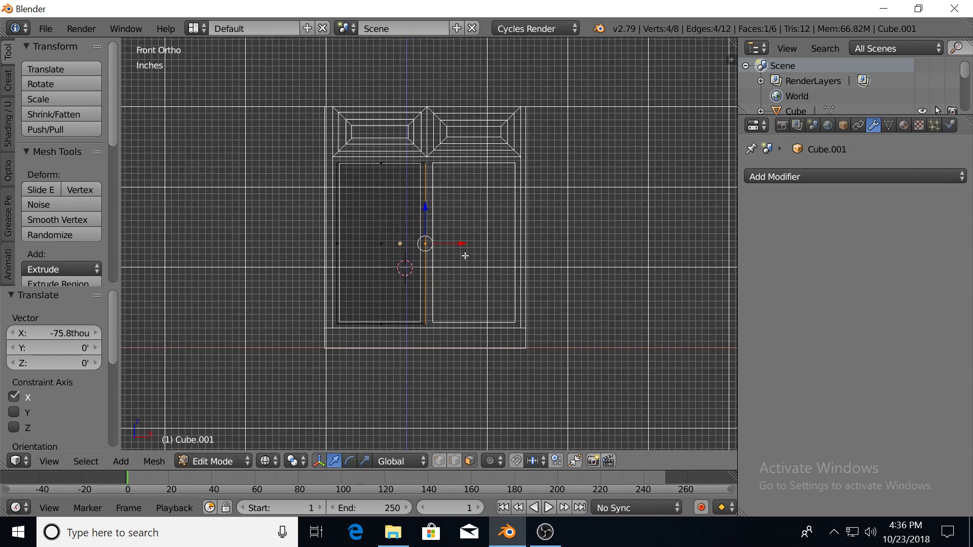
Move the door block's rear face -1.93' along Y to form a thin panel, and return to solid view.
middle_click_drag(463, 255, 514, 255)
left_click_drag(524, 246, 350, 276)
key("KP_3")
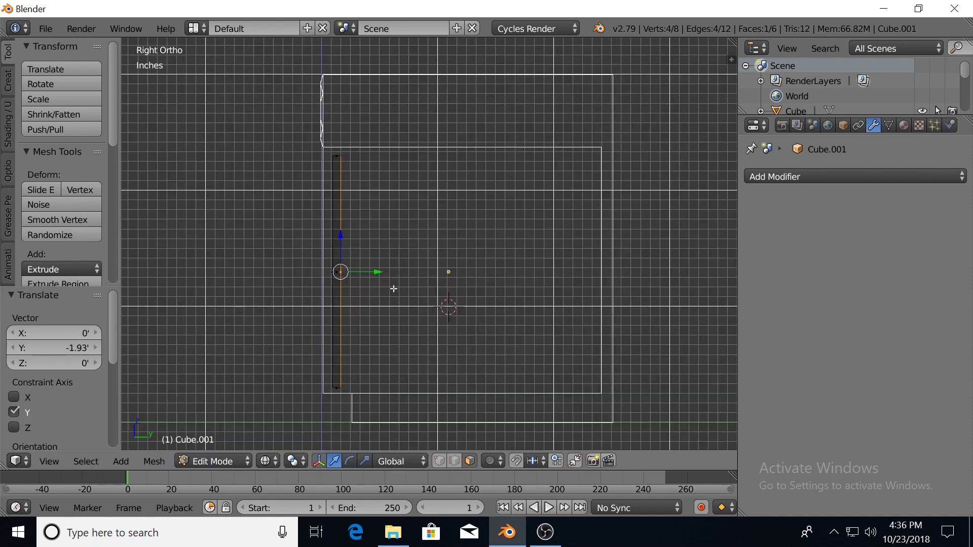
key("z")
mouse_move(347, 299)
middle_mouse_down()
mouse_move(304, 319)
mouse_move(321, 318)
middle_mouse_up()
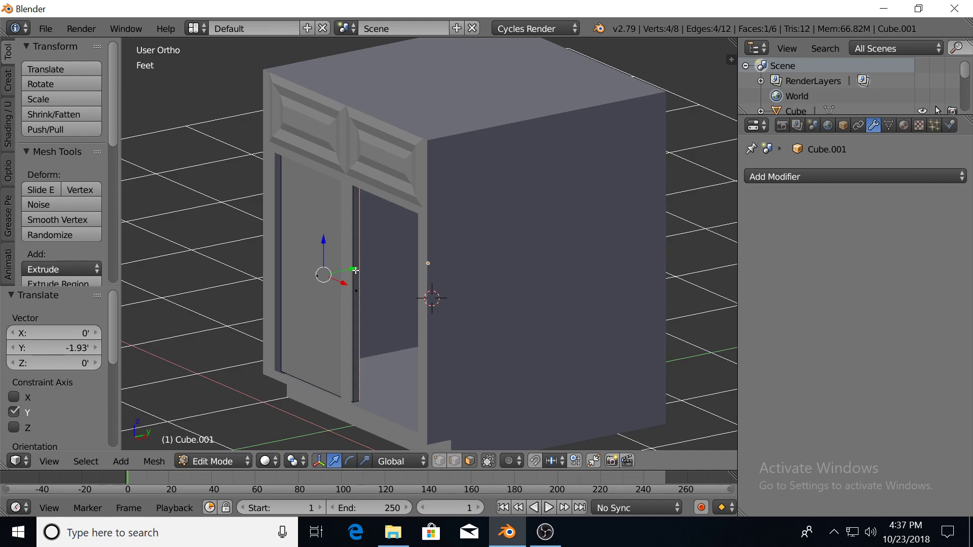
Select the entire door panel mesh and move it -1.59" along Y, out to the cabinet front.
key("a")
key("a")
left_click_drag(353, 269, 339, 276)
mouse_move(339, 276)
middle_mouse_down()
mouse_move(317, 282)
mouse_move(328, 279)
middle_mouse_up()
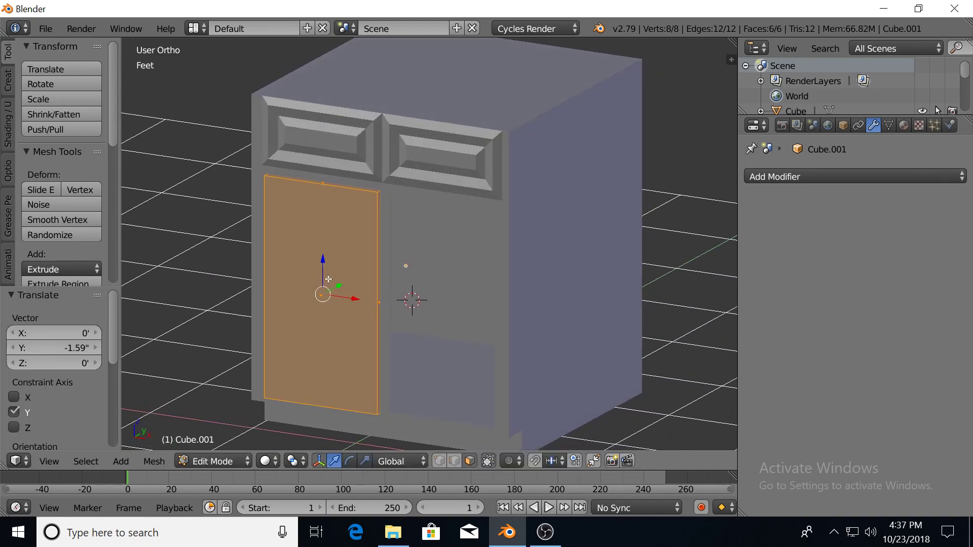
In front view, shift the whole door mesh 9.59" along X in Edit Mode so its left edge meets its origin.
key("KP_1")
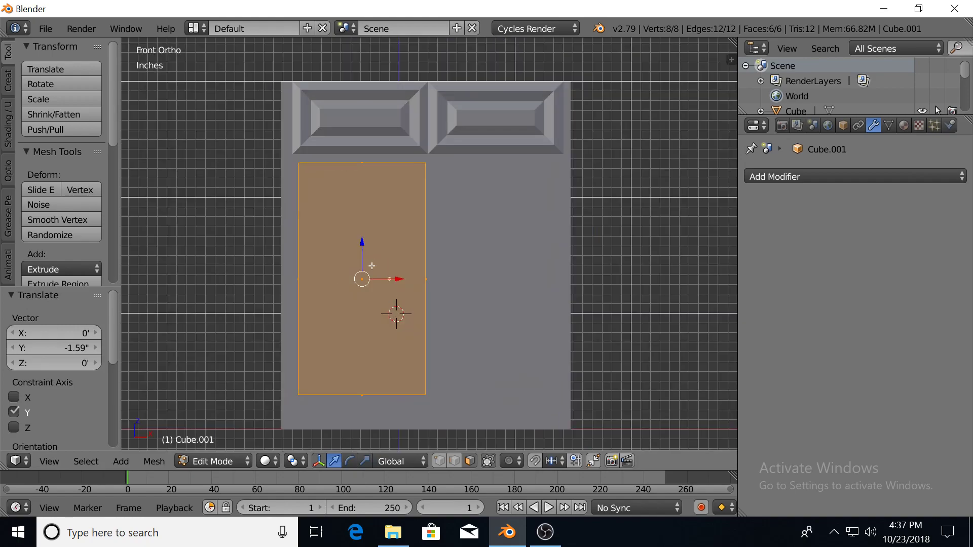
key("Tab")
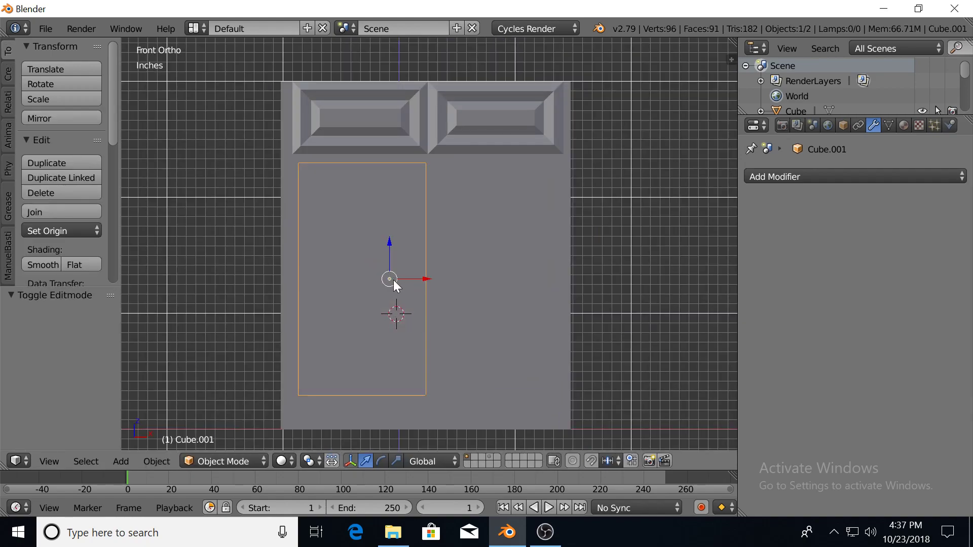
key("Tab")
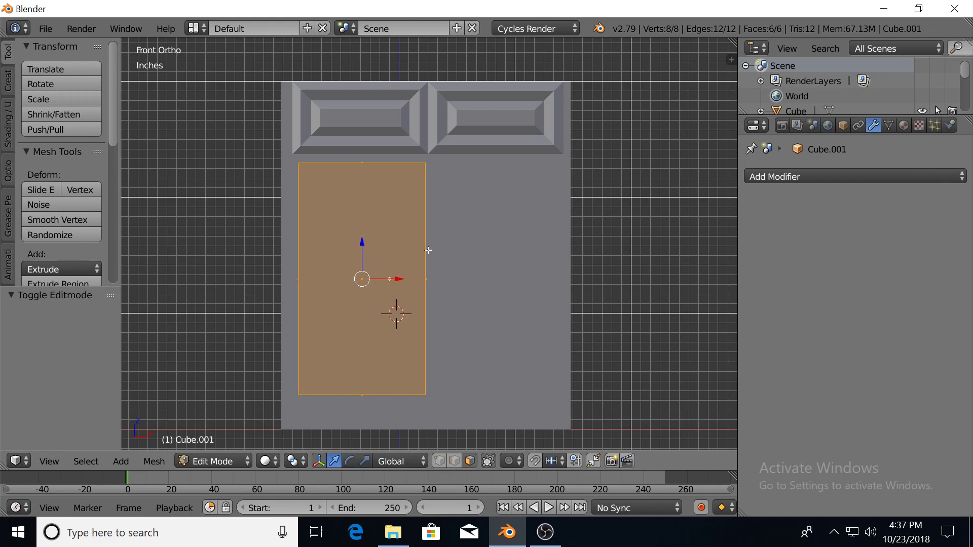
key("a")
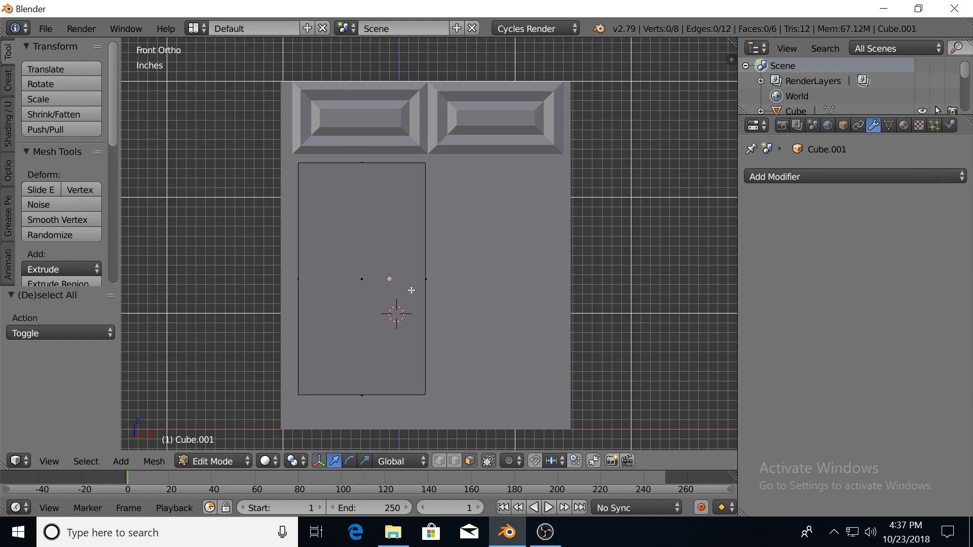
key("a")
left_click_drag(398, 280, 491, 278)
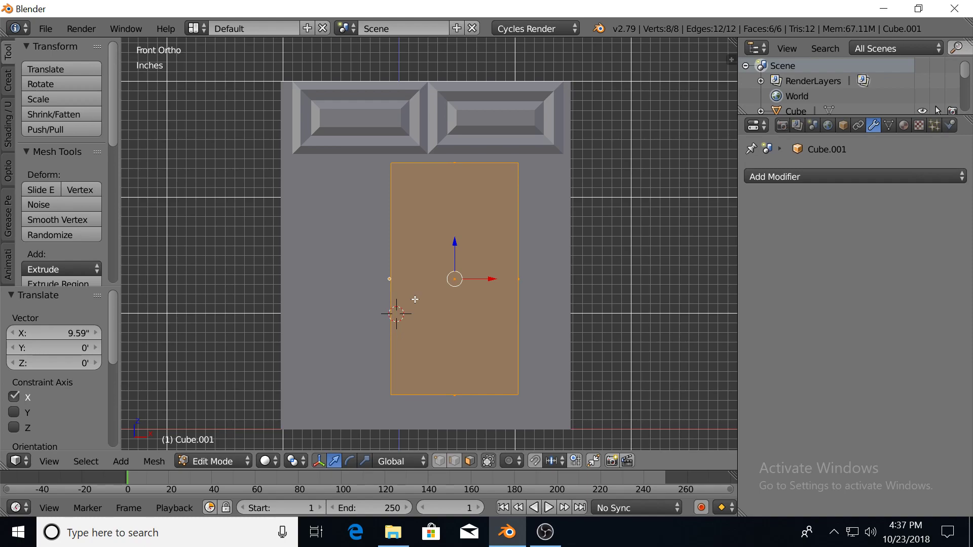
In right view, shift the door mesh back along Y onto its origin, finishing with a 944 thou move.
key("KP_3")
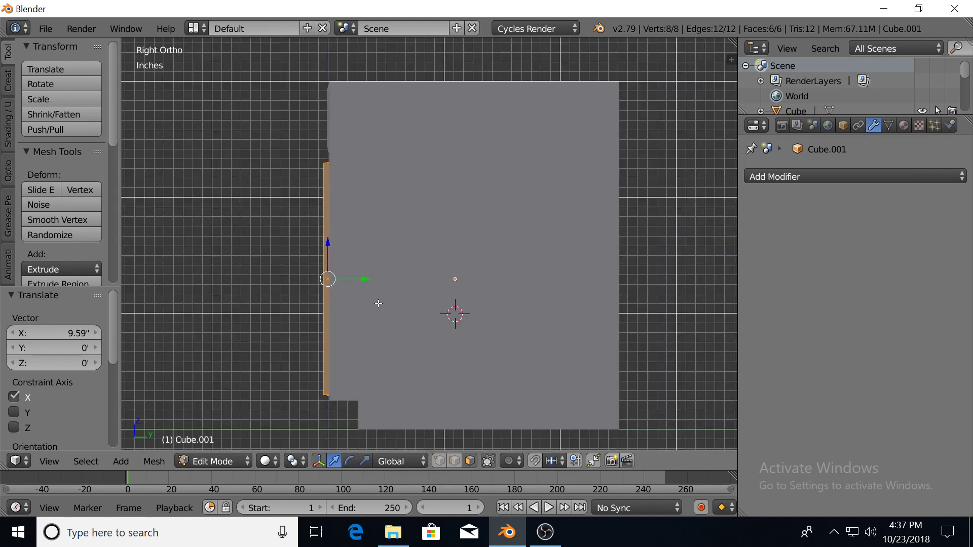
mouse_move(371, 279)
left_mouse_down()
mouse_move(487, 273)
mouse_move(491, 284)
left_mouse_up()
key("z")
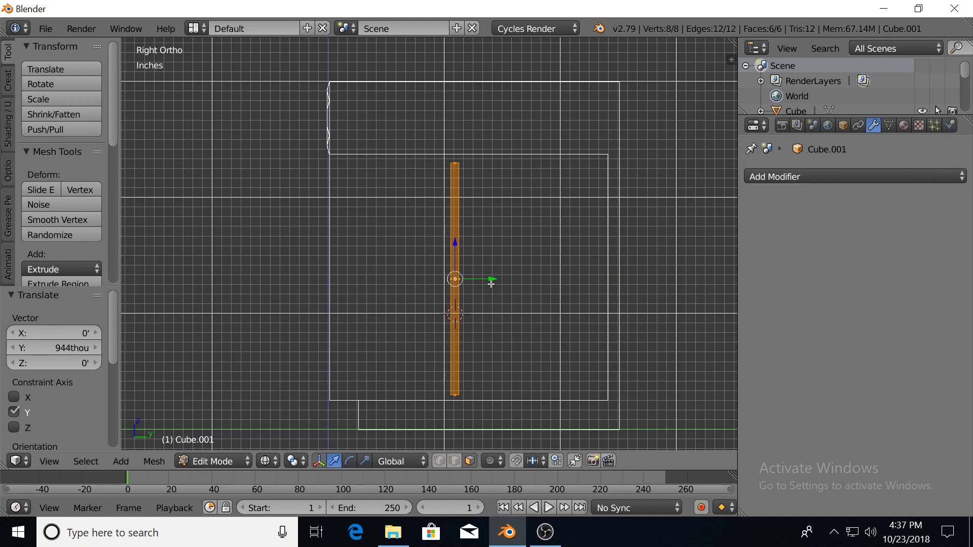
In Object Mode, move the door object -1.09' along Y back to the cabinet front.
key("Tab")
key("g")
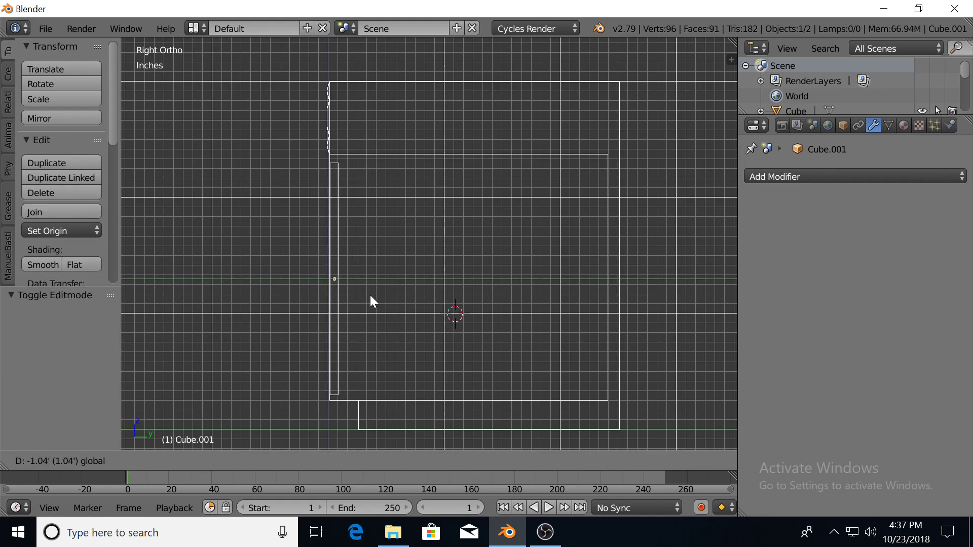
left_click(363, 301)
middle_click_drag(364, 302, 421, 317)
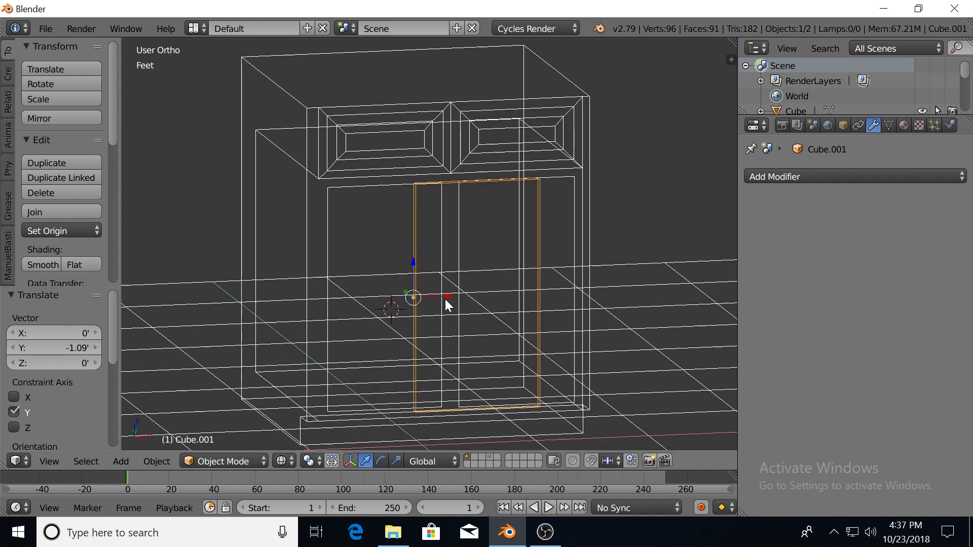
Move the door object -9.62" along X to cover the left opening.
key("g")
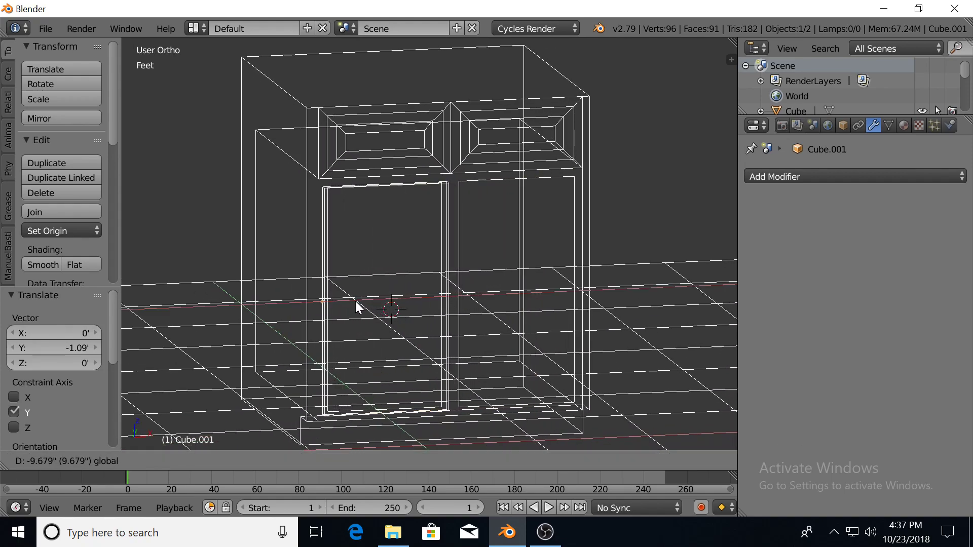
left_click(355, 301)
key("KP_1")
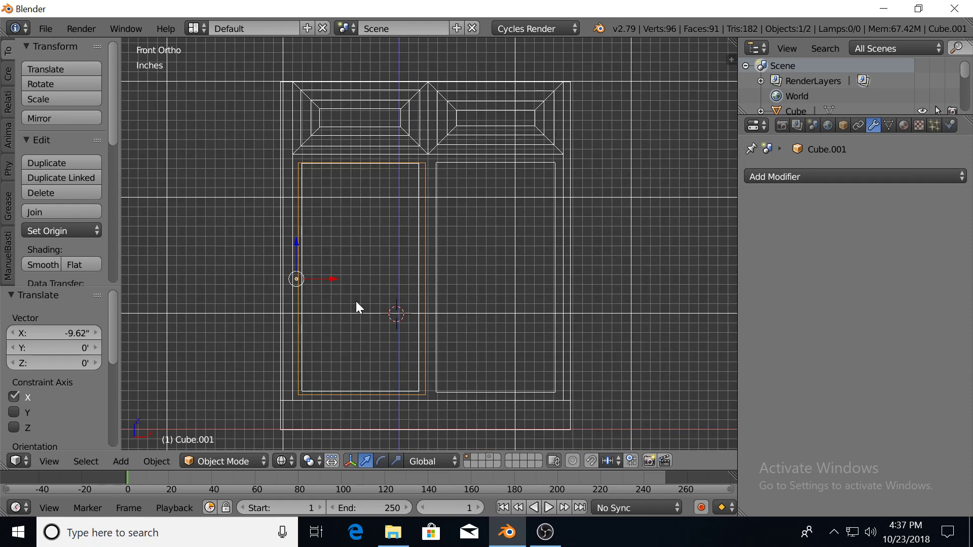
scroll(374, 311, "down", 1)
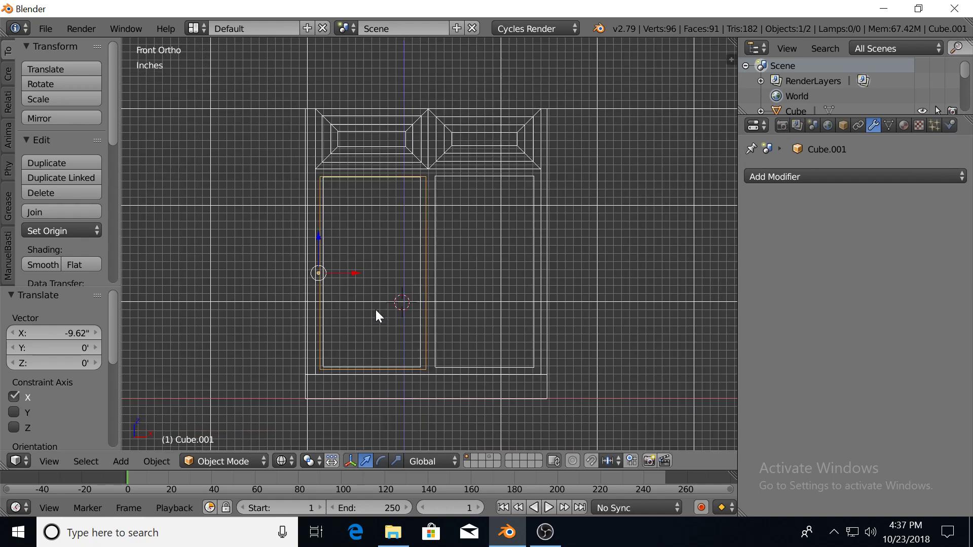
Try swinging the left door open on its hinge edge by rotating it about the Z axis.
key("Tab")
key("Tab")
key("z")
middle_click_drag(364, 298, 478, 339)
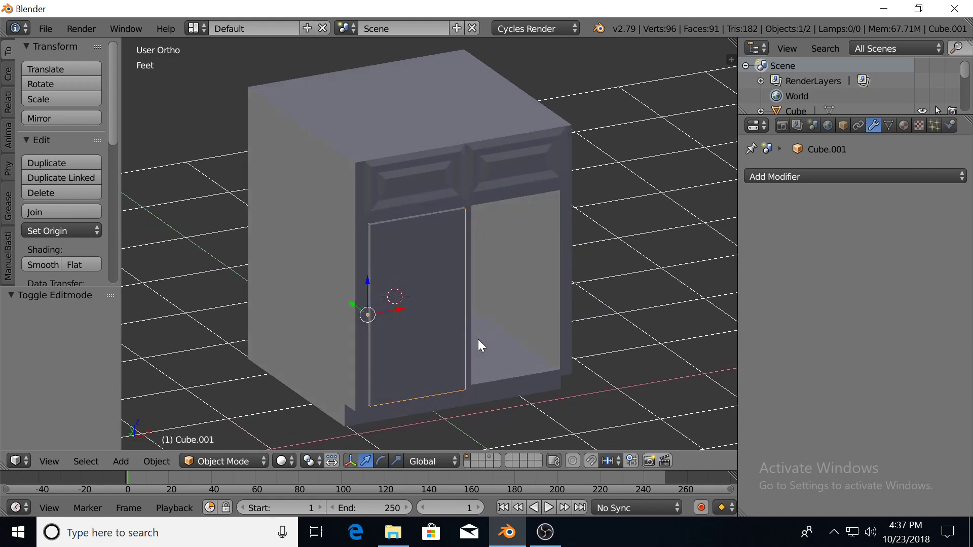
mouse_move(419, 363)
middle_mouse_down()
mouse_move(408, 348)
mouse_move(415, 365)
mouse_move(421, 333)
mouse_move(408, 361)
middle_mouse_up()
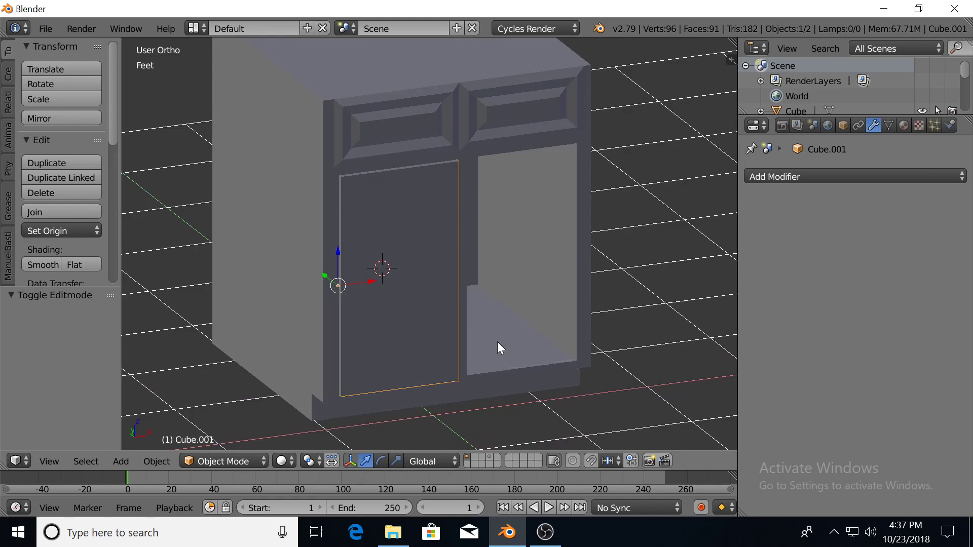
key("r")
key("z")
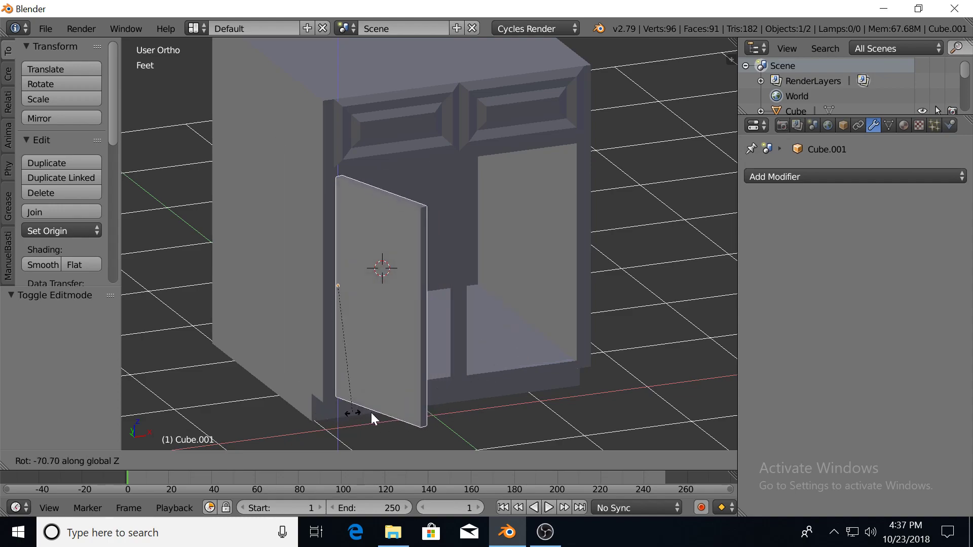
right_click(450, 342)
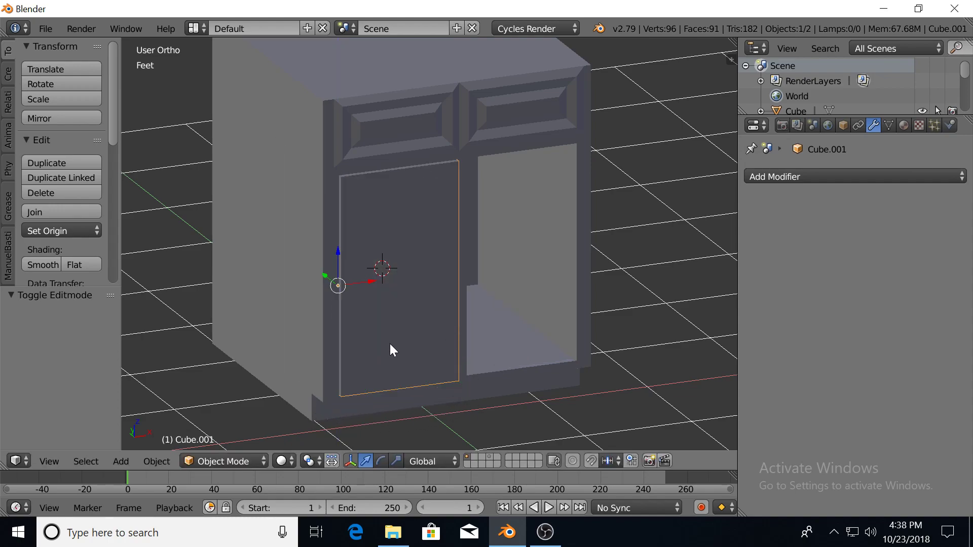
In Edit Mode, inset the left door's front face three times, by 974.4 thou, 1.136" and 914.7 thou.
key("Tab")
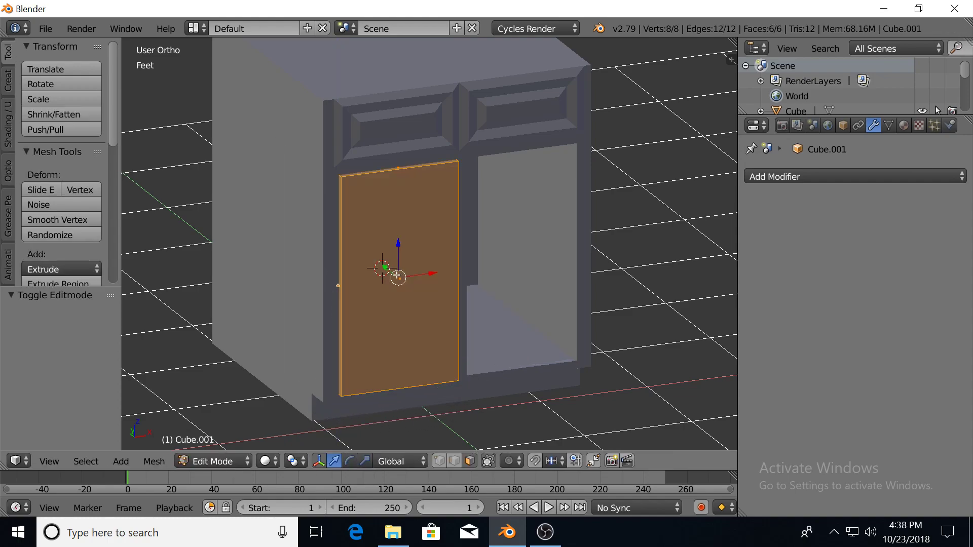
mouse_move(389, 288)
middle_mouse_down("shift")
mouse_move(347, 269)
mouse_move(387, 275)
middle_mouse_up("shift")
key("KP_1")
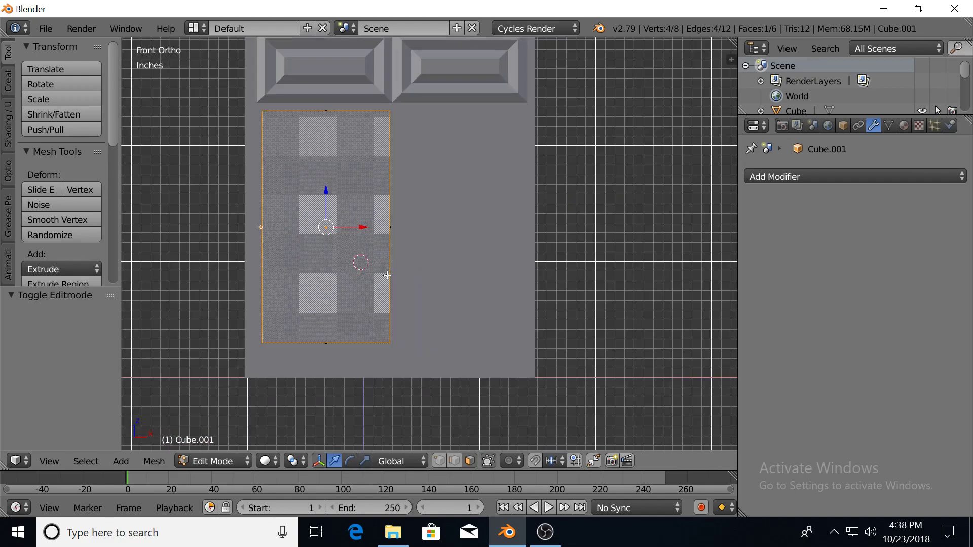
key("z")
scroll(392, 270, "up", 3)
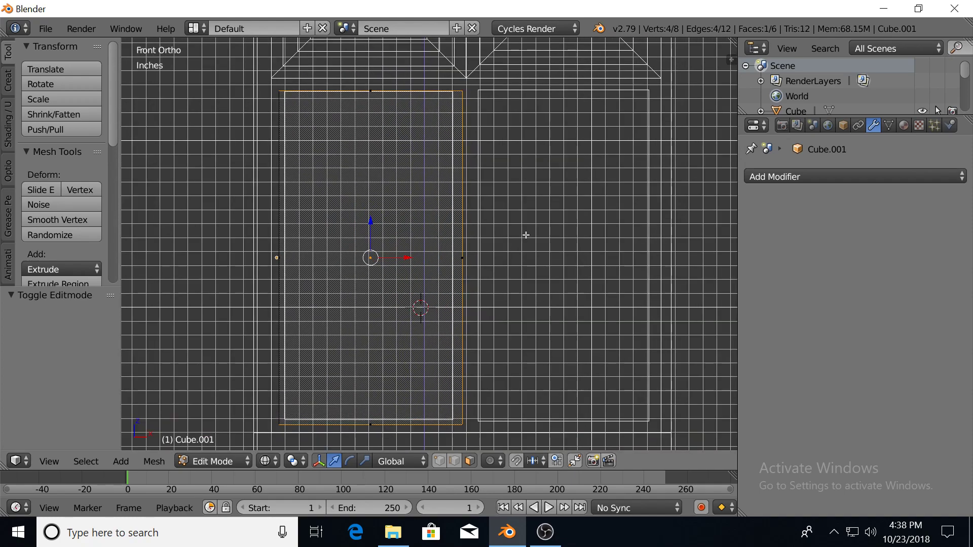
key("i")
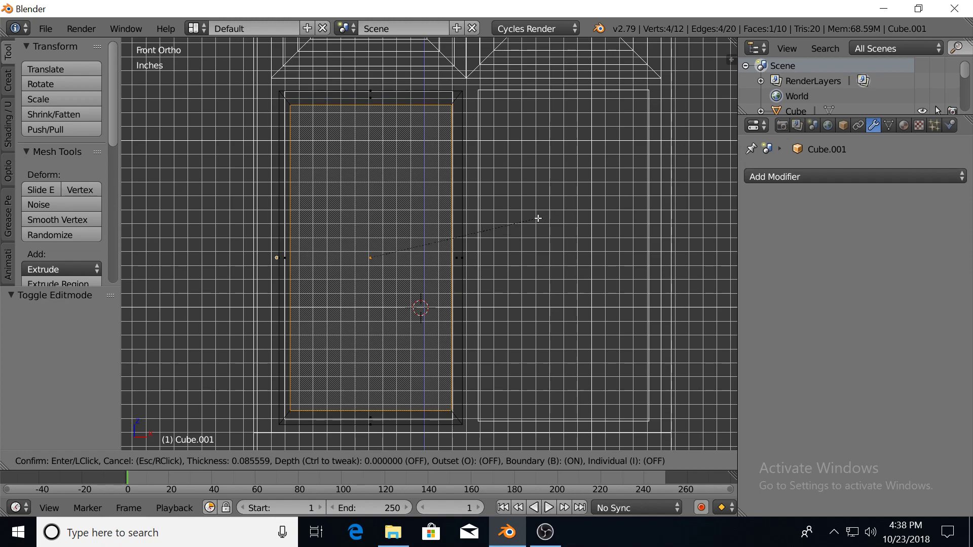
left_click(538, 217)
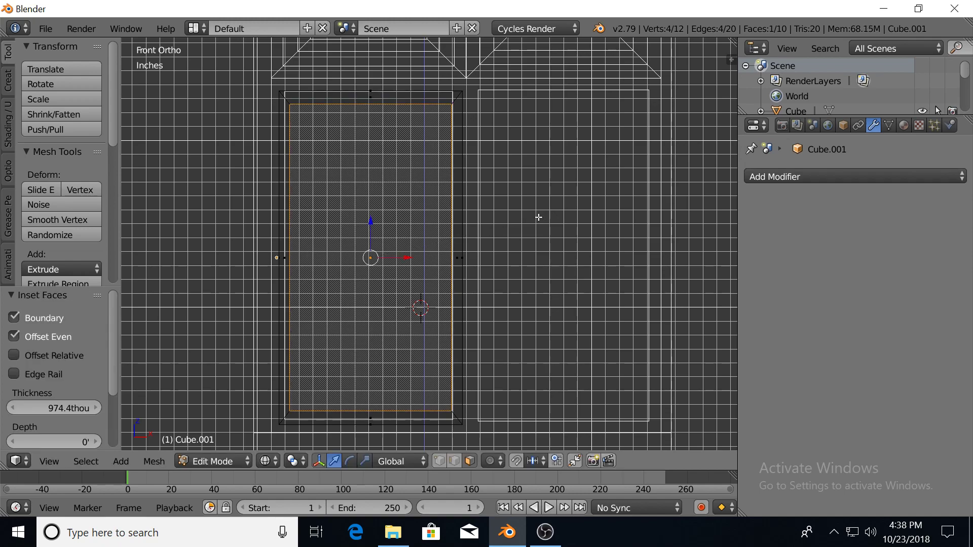
key("i")
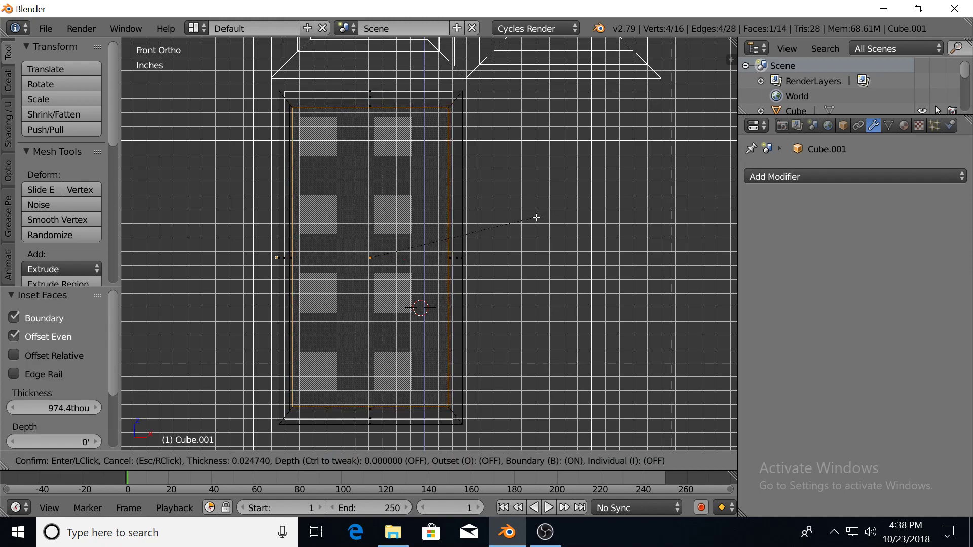
left_click(524, 219)
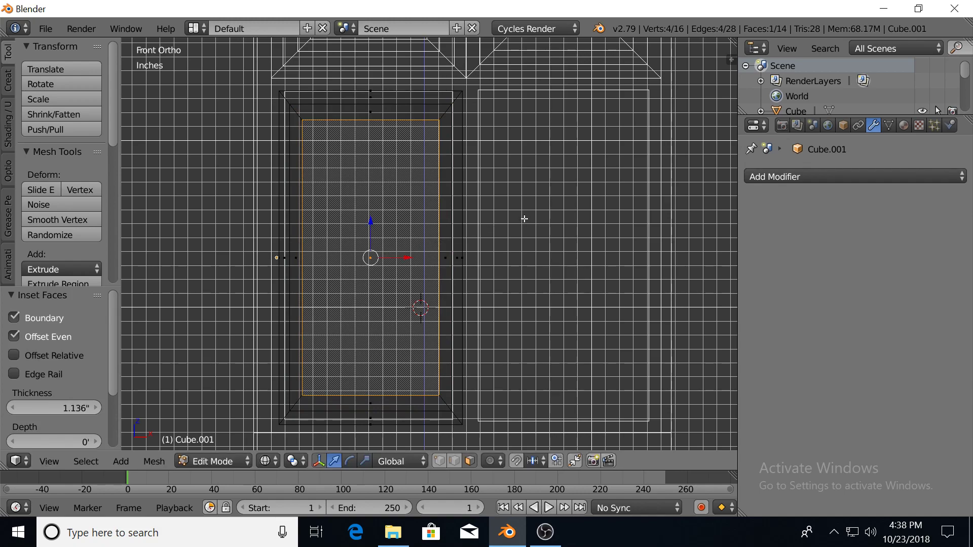
key("i")
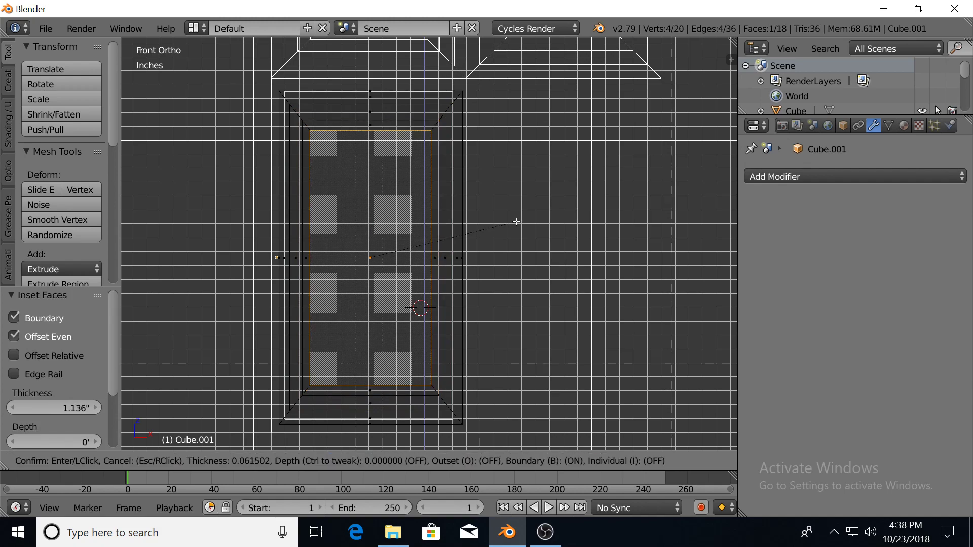
left_click(514, 222)
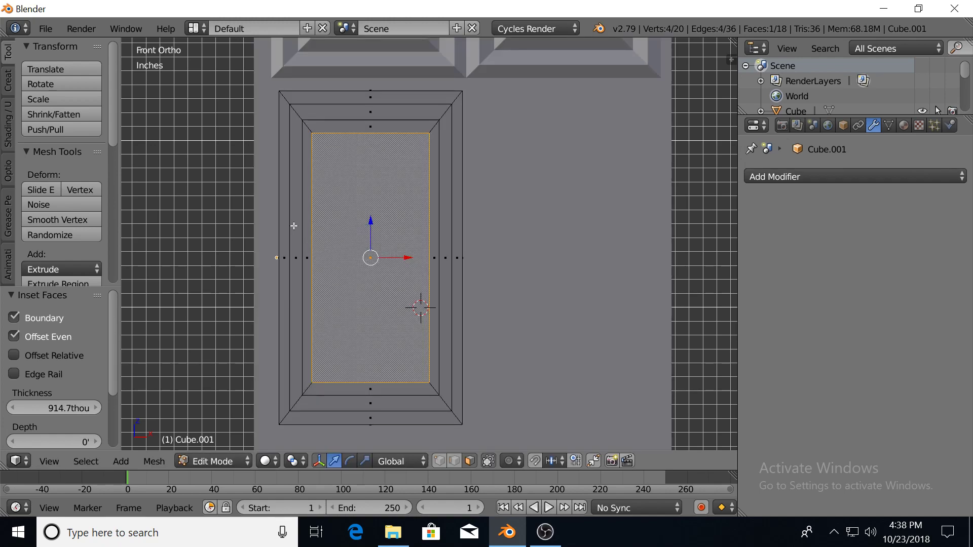
Select the left door's innermost face plus the outermost inset edge loop and shift them along Y to form a raised-panel profile.
middle_click_drag(294, 226, 303, 231)
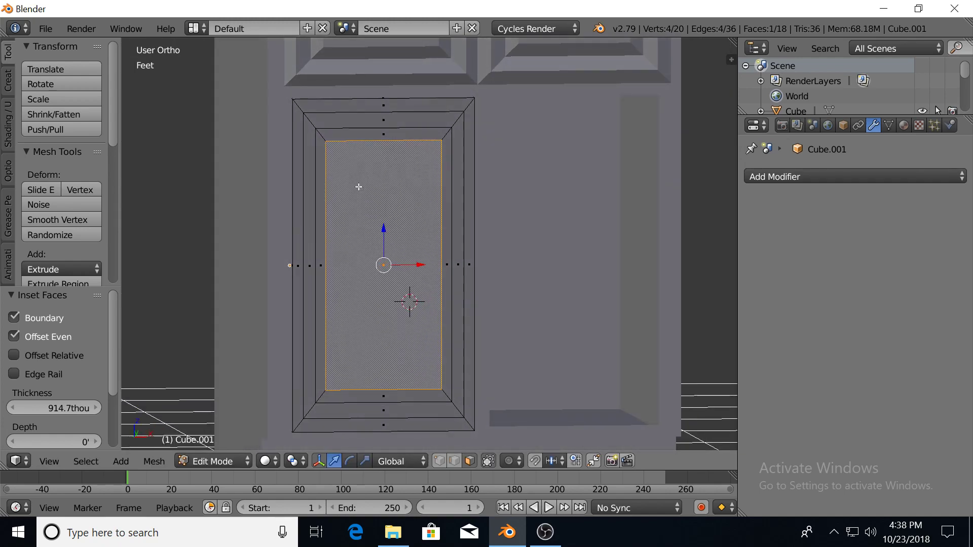
right_click(303, 187, "alt+shift")
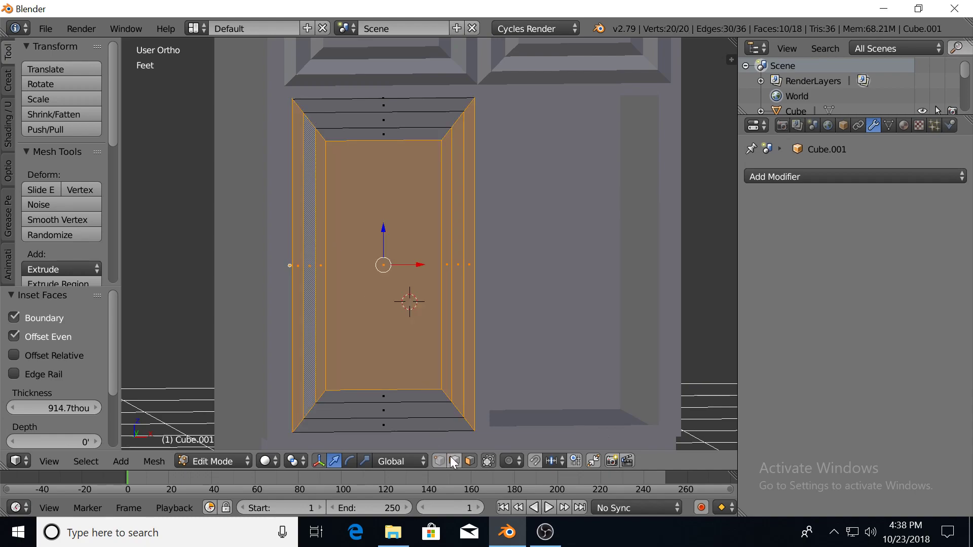
right_click(373, 309)
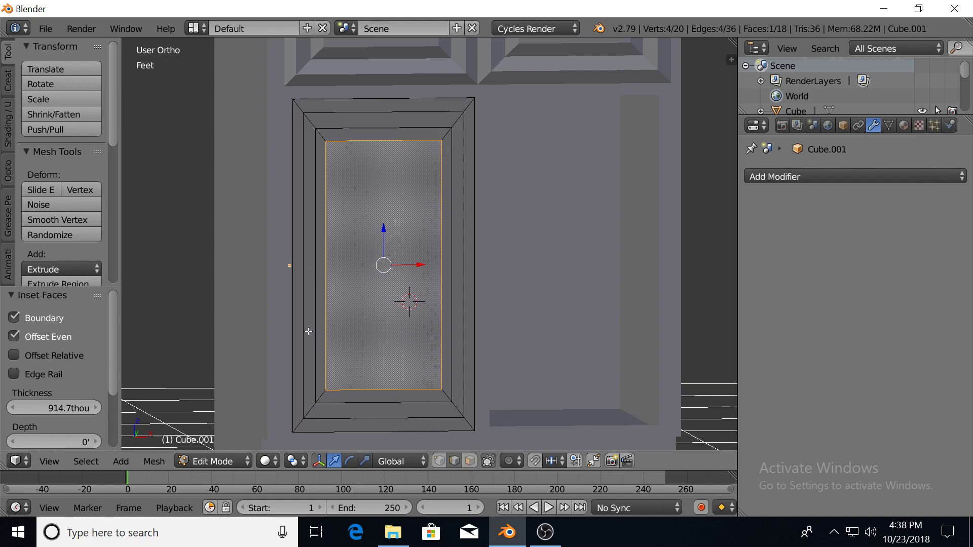
right_click(302, 312, "alt+shift")
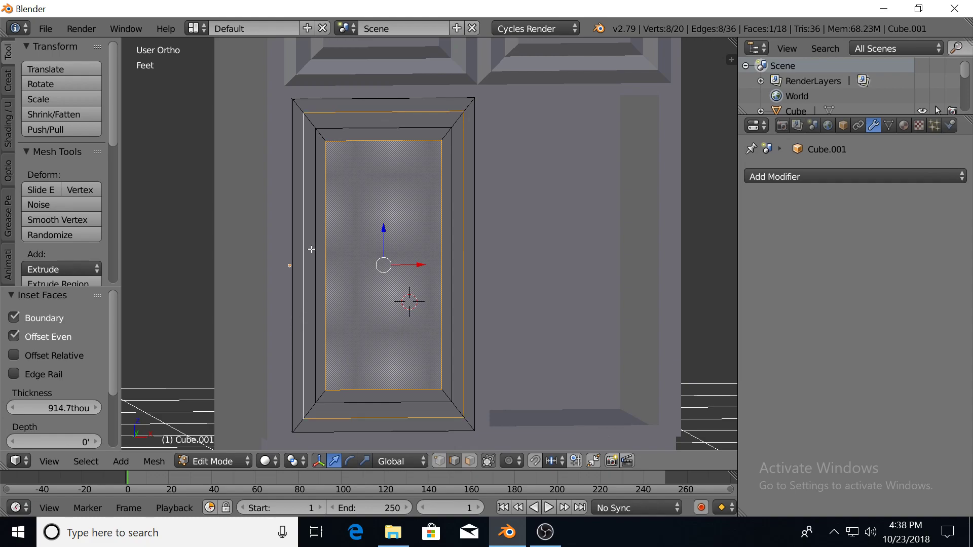
key("KP_3")
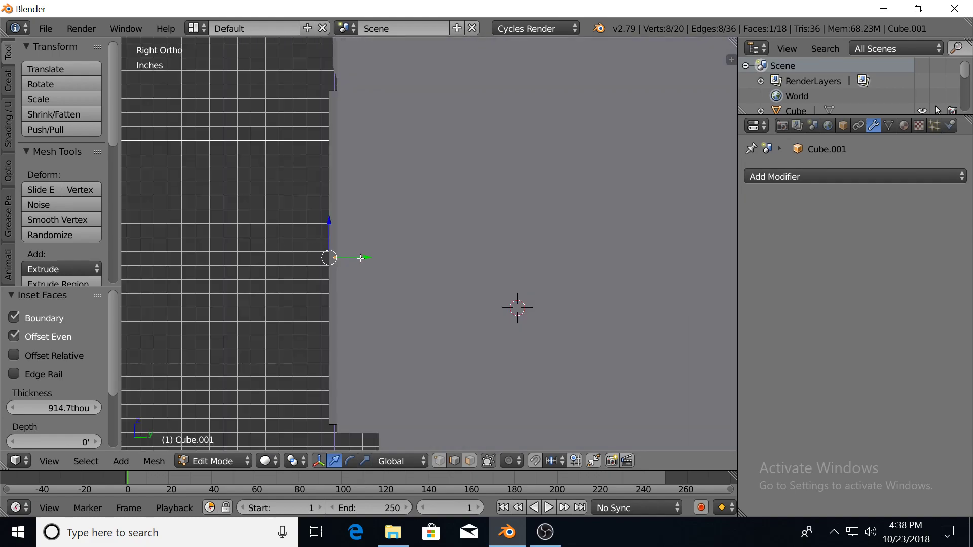
left_click_drag(367, 257, 366, 258)
middle_click_drag(291, 256, 358, 279)
scroll(319, 272, "down", 1)
key("Tab")
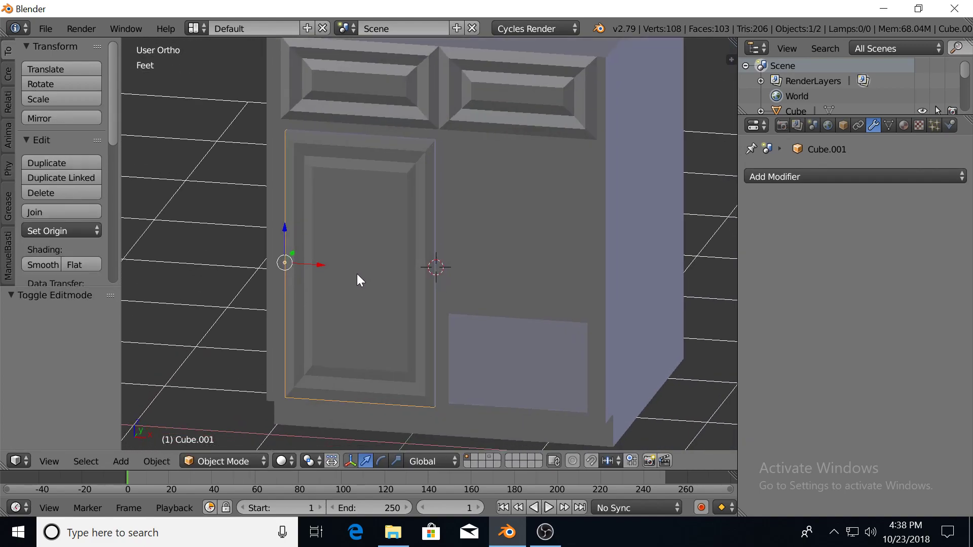
Duplicate the finished left door and move the copy 1.14' along X over the right opening.
key("shift+d")
key("x")
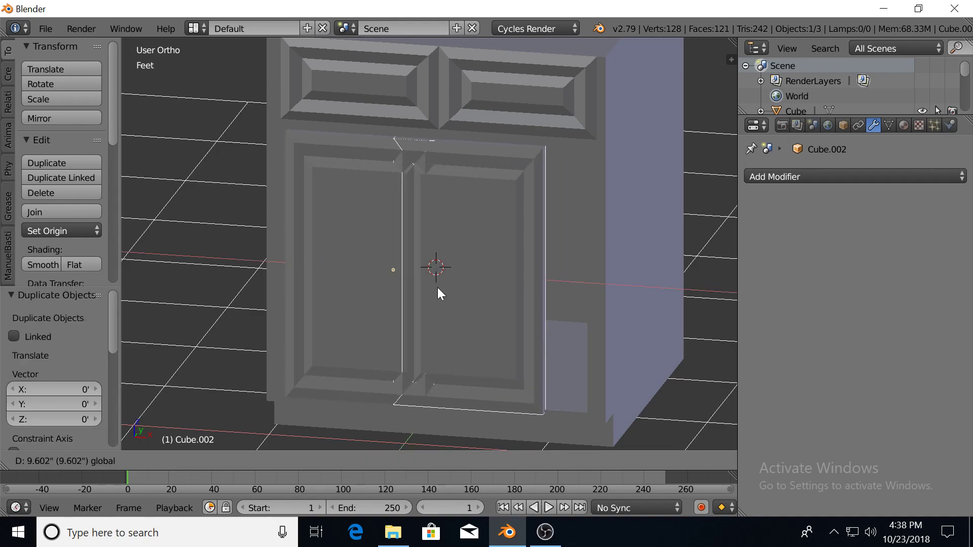
left_click(474, 293)
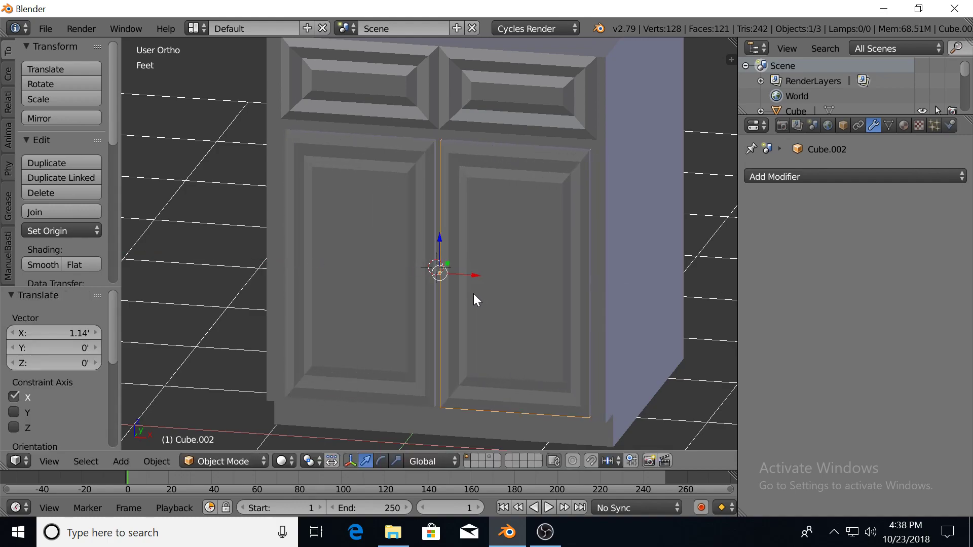
In front view, move the duplicate door's whole mesh -1.12' along X in Edit Mode so its right edge meets its origin.
key("KP_1")
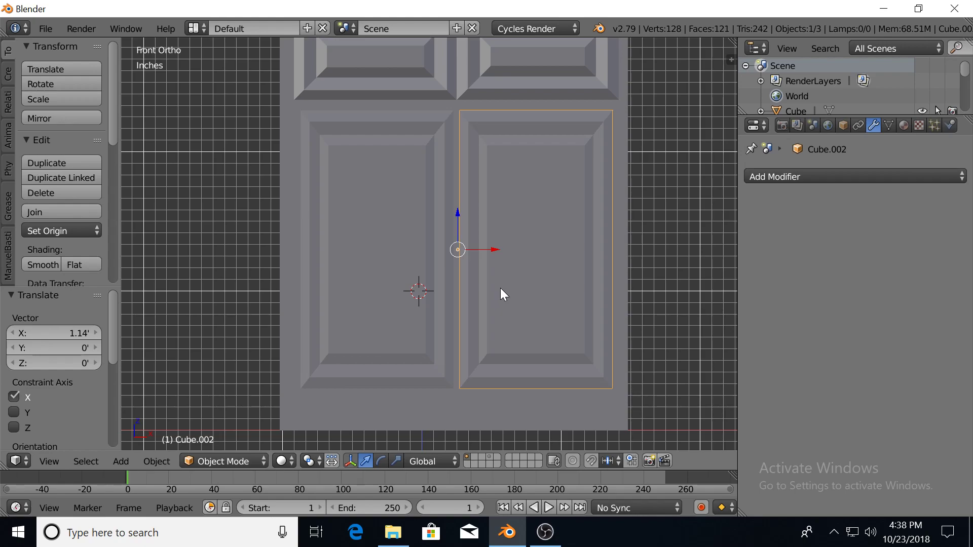
key("Tab")
key("a")
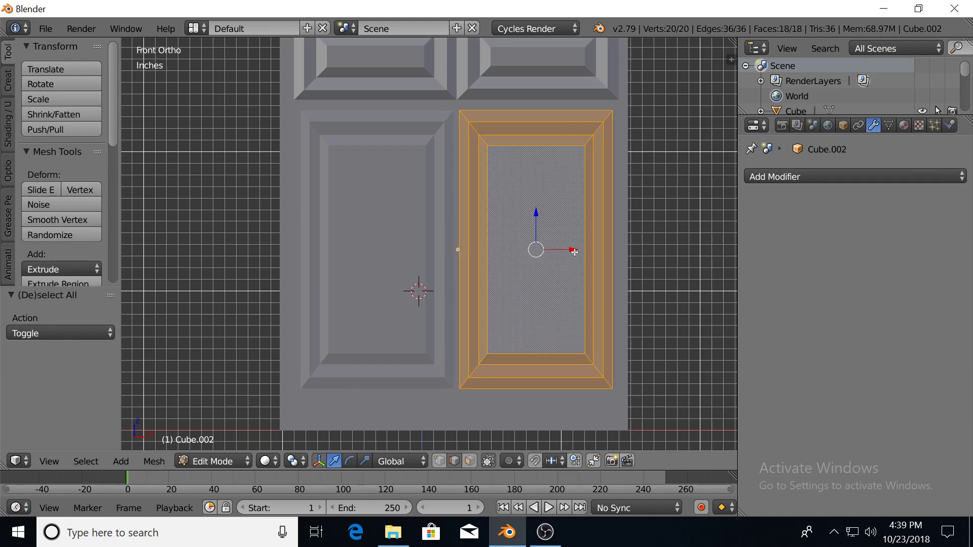
left_click_drag(574, 250, 418, 252)
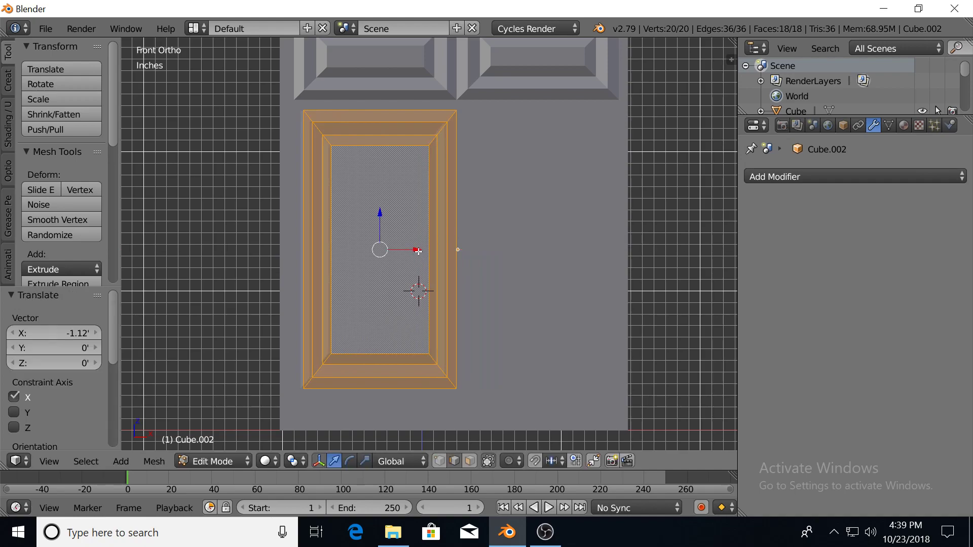
In Object Mode, move the duplicate door 1.11' along X back over the right opening, and fine-tune it by 36.4 thou.
key("Tab")
left_click_drag(480, 248, 643, 249)
key("z")
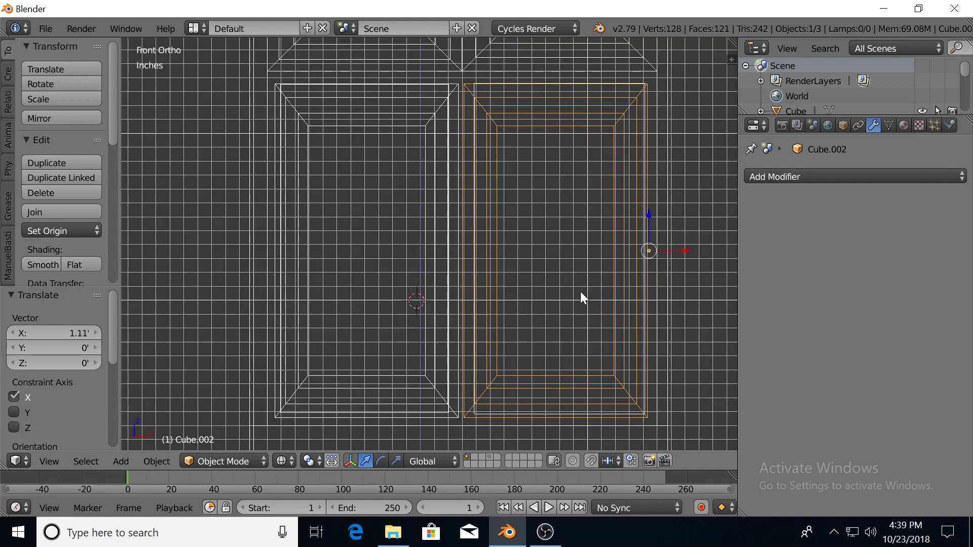
middle_click_drag(625, 326, 565, 325, "shift")
left_click_drag(627, 248, 629, 249)
key("z")
mouse_move(391, 344)
middle_mouse_down()
mouse_move(392, 320)
mouse_move(403, 328)
mouse_move(397, 337)
mouse_move(332, 330)
mouse_move(379, 329)
mouse_move(406, 285)
mouse_move(387, 308)
middle_mouse_up()
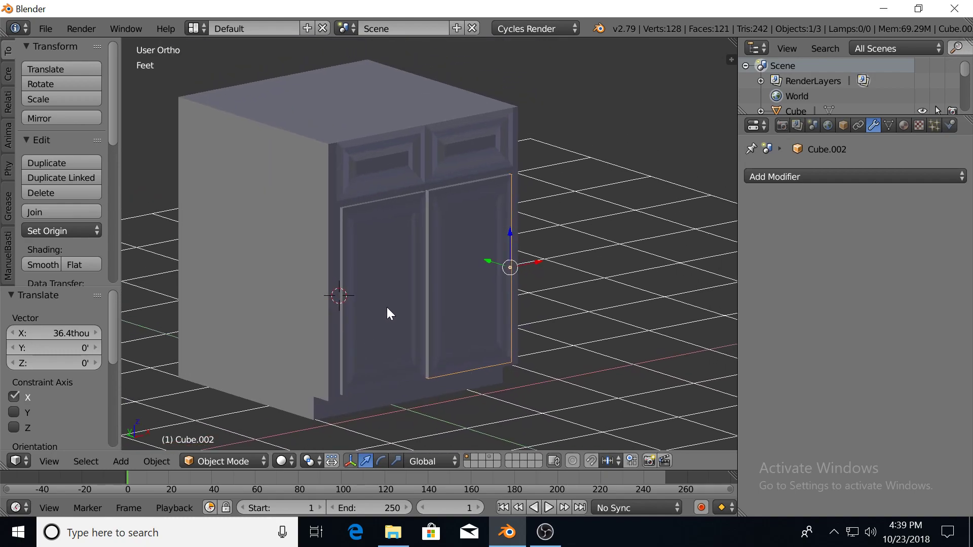
Add a Point lamp and move it -3.28' along Y to the front of the cabinet.
key("shift+z")
key("shift+z")
scroll(397, 285, "down", 4)
middle_click_drag(398, 285, 372, 287)
scroll(374, 285, "up", 2)
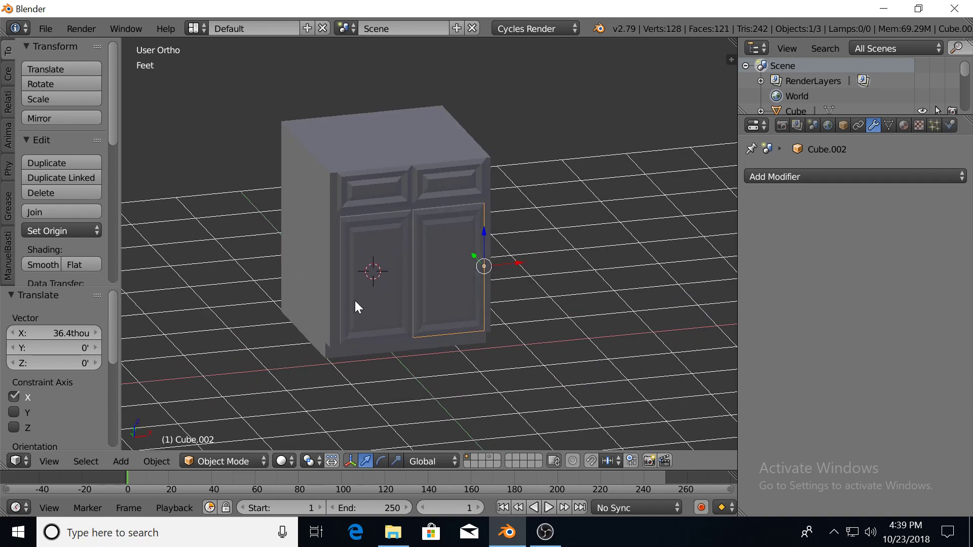
key("shift+a")
mouse_move(333, 456)
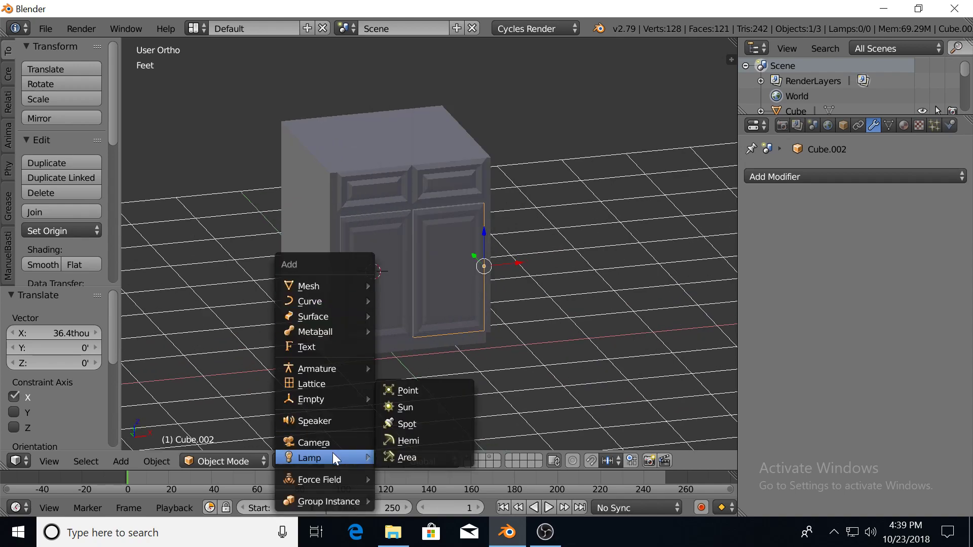
left_click(440, 396)
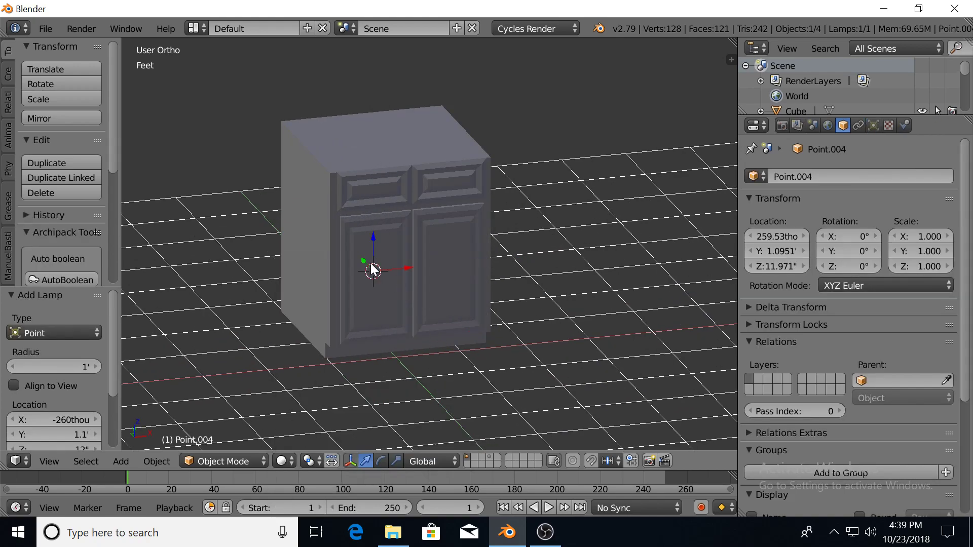
key("g")
key("y")
left_click(422, 327)
Examine the lighting on the cabinet front in rendered viewport shading.
key("shift+z")
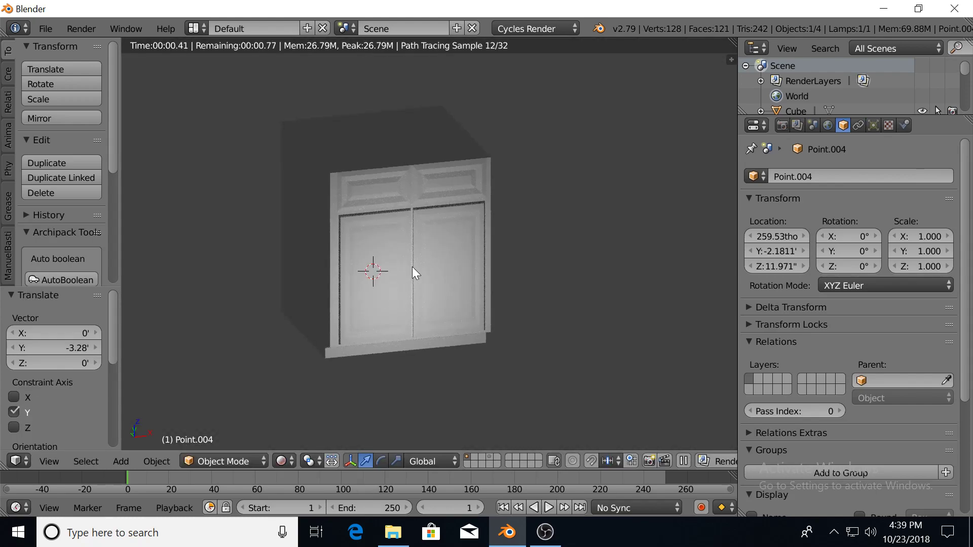
scroll(413, 267, "up", 2)
middle_click_drag(410, 284, 449, 263)
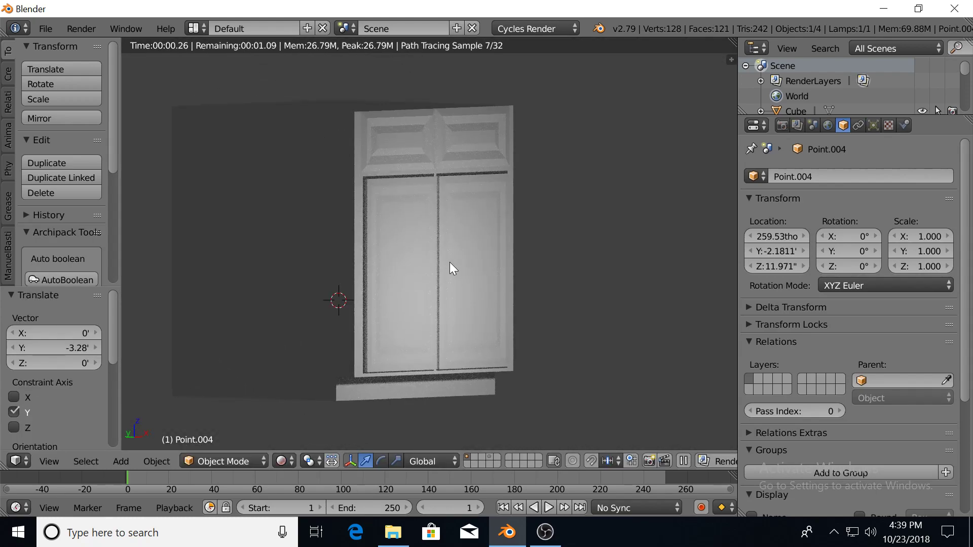
key("shift+z")
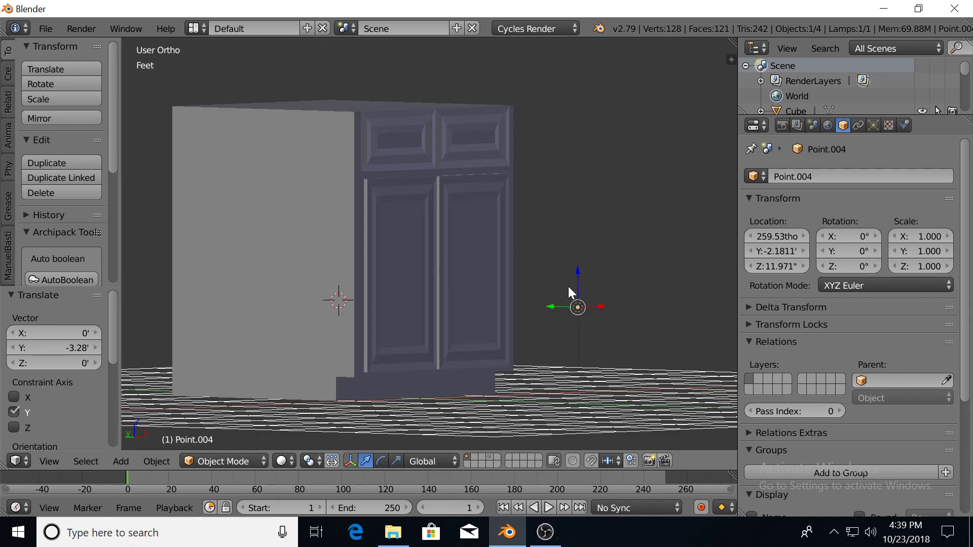
Raise the point lamp along Z to 3.1061' and move it another -1.82' along Y away from the cabinet.
key("g")
key("z")
left_click(577, 70)
middle_click_drag(577, 70, 542, 172)
key("g")
key("y")
left_click(571, 217)
Preview the cabinet with the repositioned lamp in rendered shading, and inspect its doors, drawer fronts and top in solid shading.
key("shift+z")
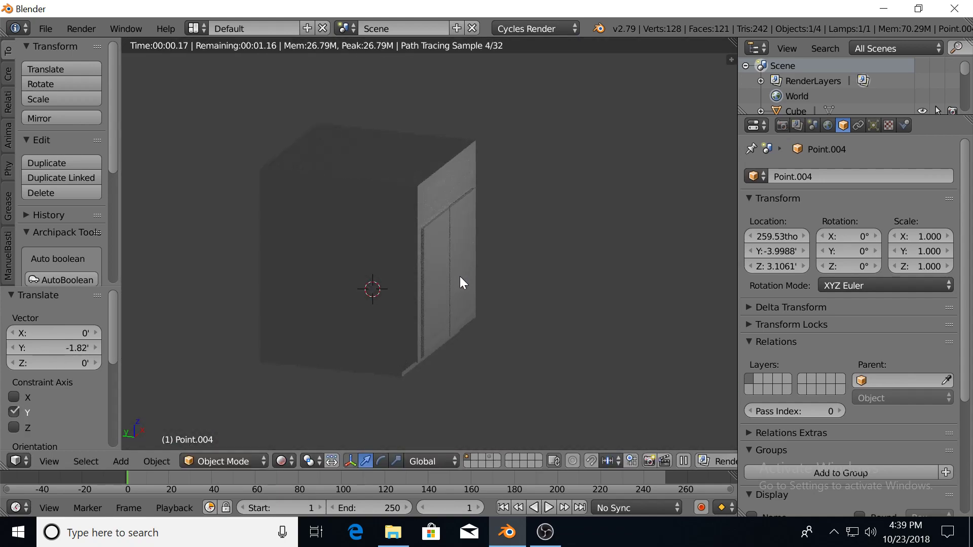
mouse_move(511, 278)
middle_mouse_down()
mouse_move(476, 264)
mouse_move(493, 259)
mouse_move(359, 270)
mouse_move(341, 257)
mouse_move(369, 266)
mouse_move(388, 232)
mouse_move(422, 217)
middle_mouse_up()
key("shift+z")
scroll(417, 263, "up", 3)
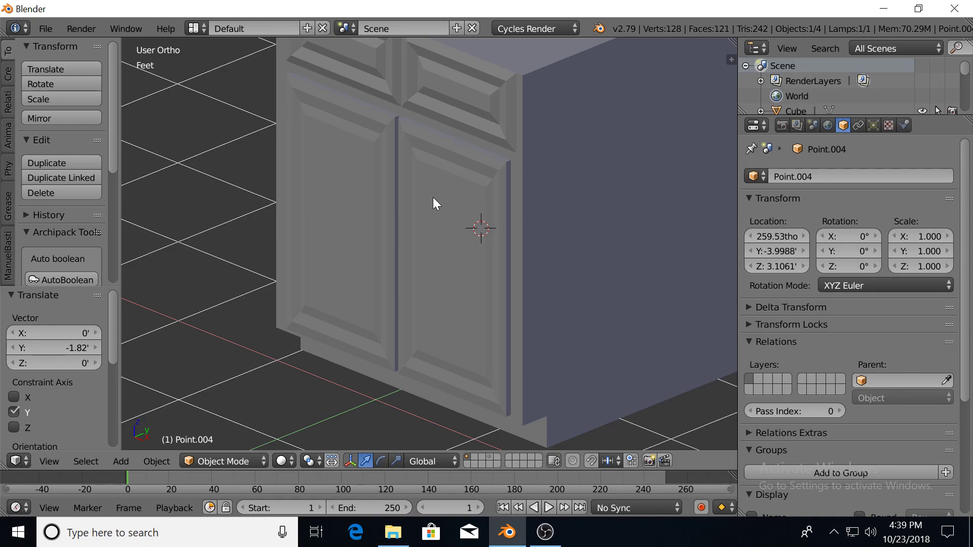
scroll(425, 219, "down", 5)
middle_click_drag(445, 224, 472, 191)
middle_click_drag(394, 192, 392, 248, "shift")
scroll(378, 254, "up", 1)
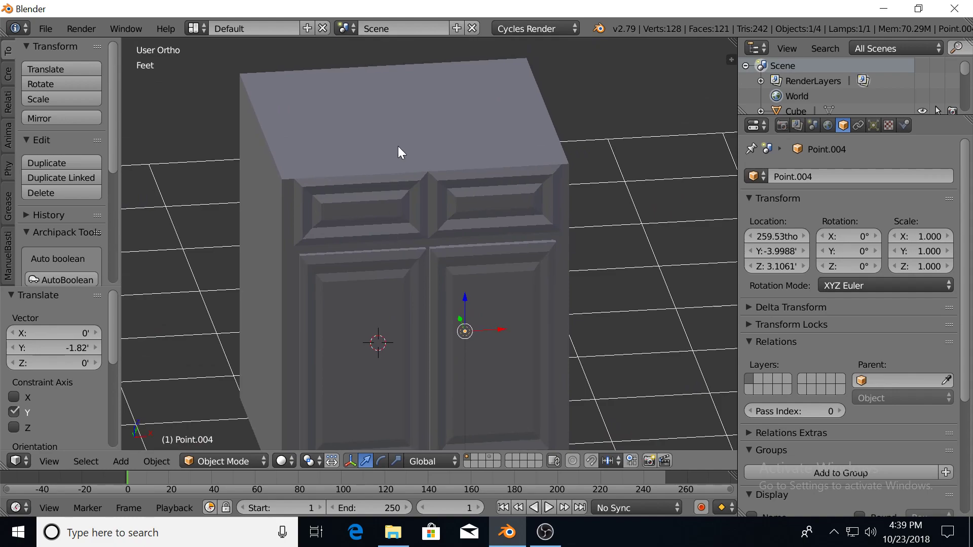
Extrude all the top faces of the cabinet body, including the narrow border faces, slightly upward along Z.
right_click(395, 146)
key("Tab")
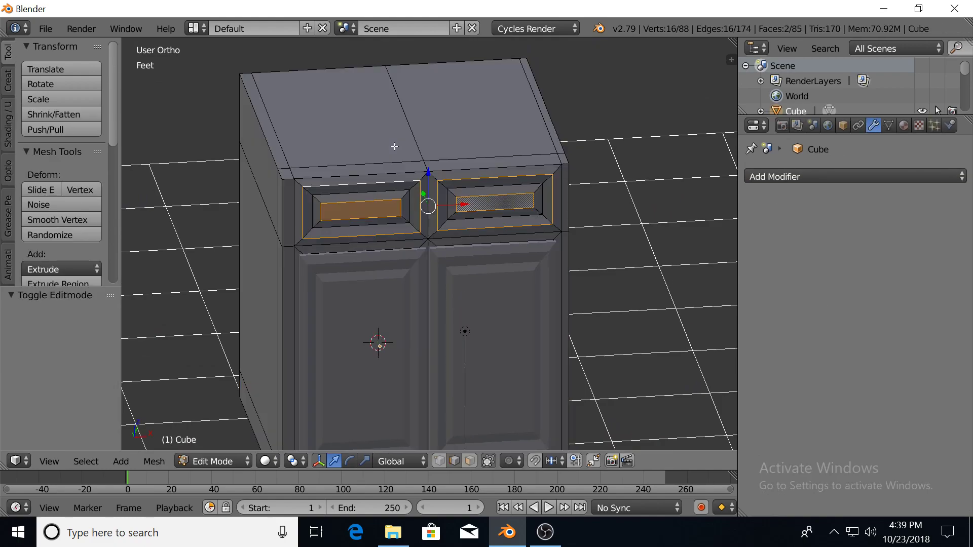
scroll(394, 147, "up", 2)
middle_click_drag(397, 151, 424, 286, "shift")
left_click(488, 460)
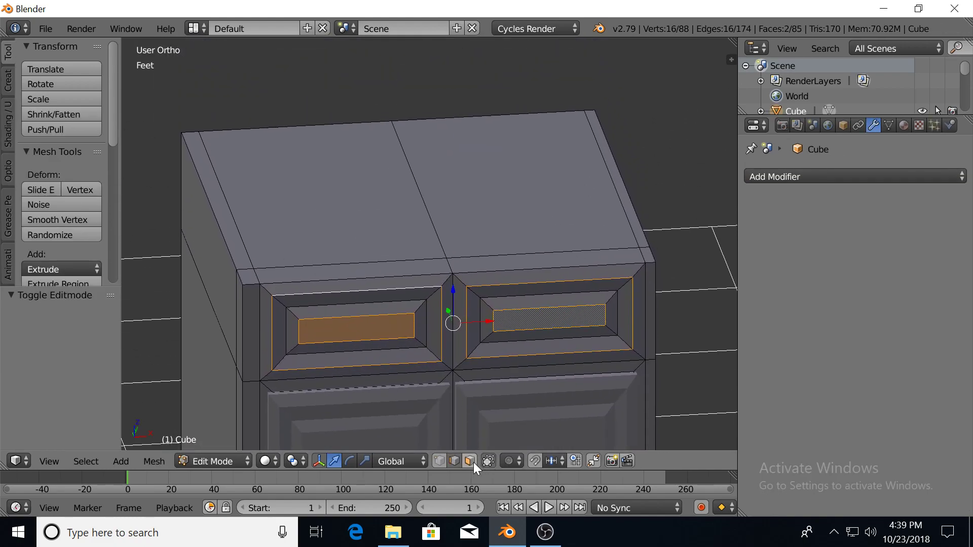
right_click(248, 277)
right_click(409, 272, "shift")
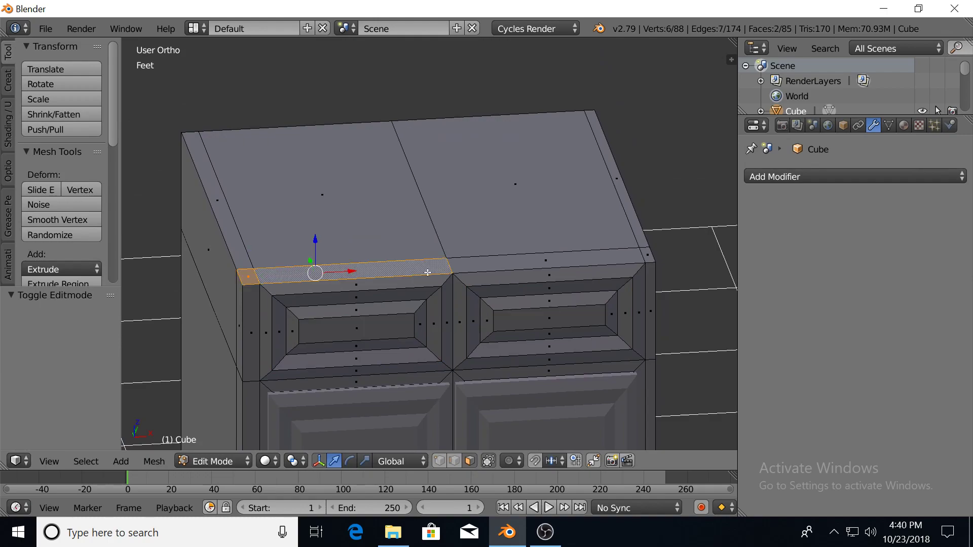
right_click(502, 269, "shift")
right_click(513, 237, "shift")
right_click(644, 251, "shift")
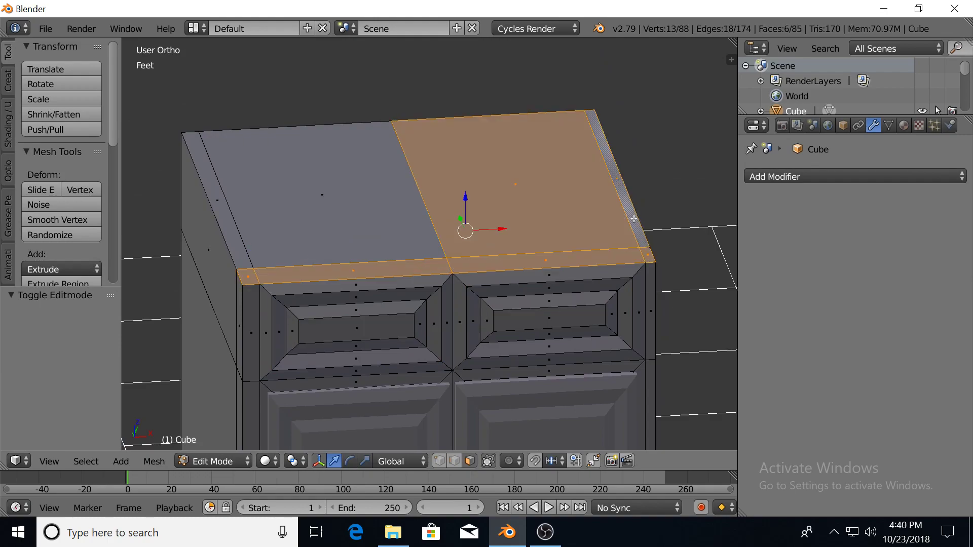
right_click(372, 214, "shift")
right_click(239, 215, "shift")
right_click(335, 224, "shift")
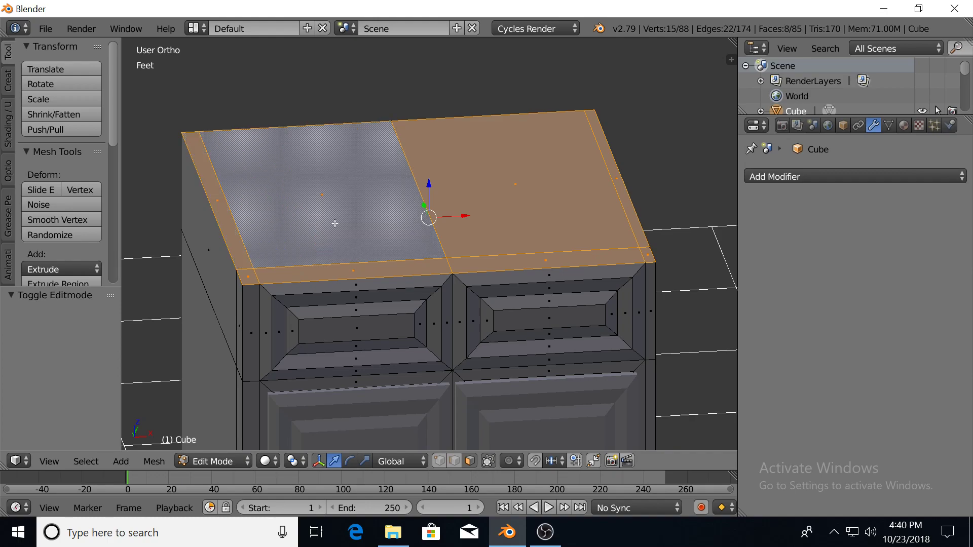
key("KP_1")
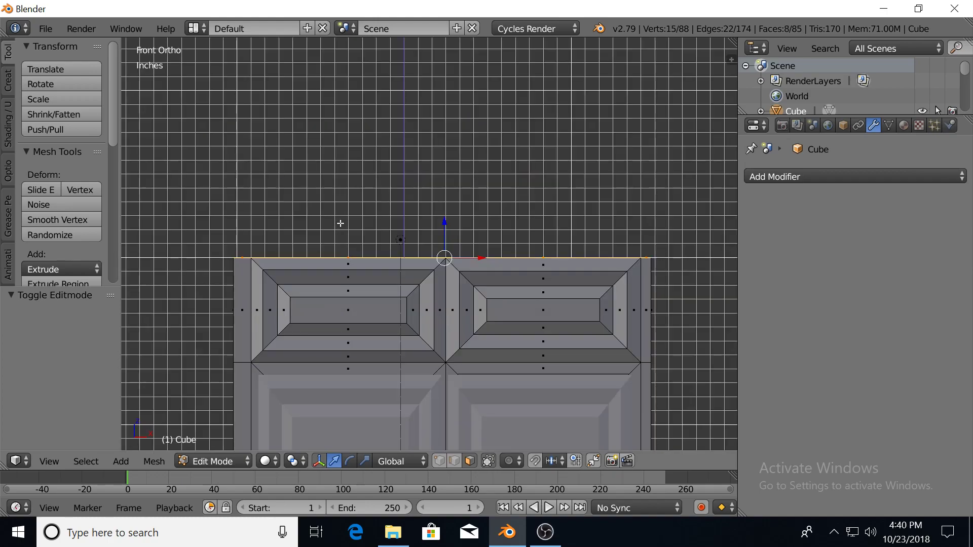
key("e")
right_click(343, 224)
left_click_drag(443, 224, 441, 208)
left_click(442, 208)
middle_click_drag(441, 210, 406, 238)
key("Tab")
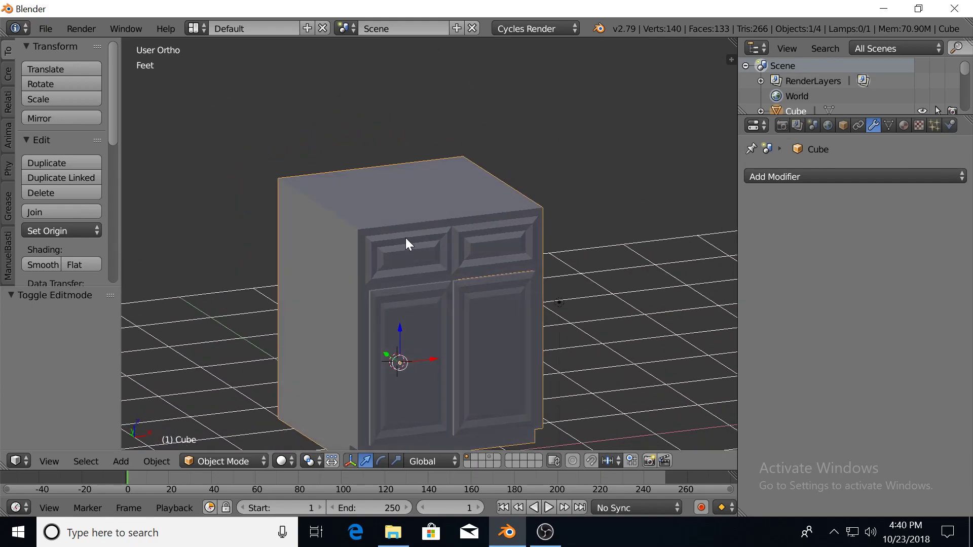
Add a mesh cube and raise it 3.1' along Z above the cabinet.
key("shift+a")
mouse_move(370, 65)
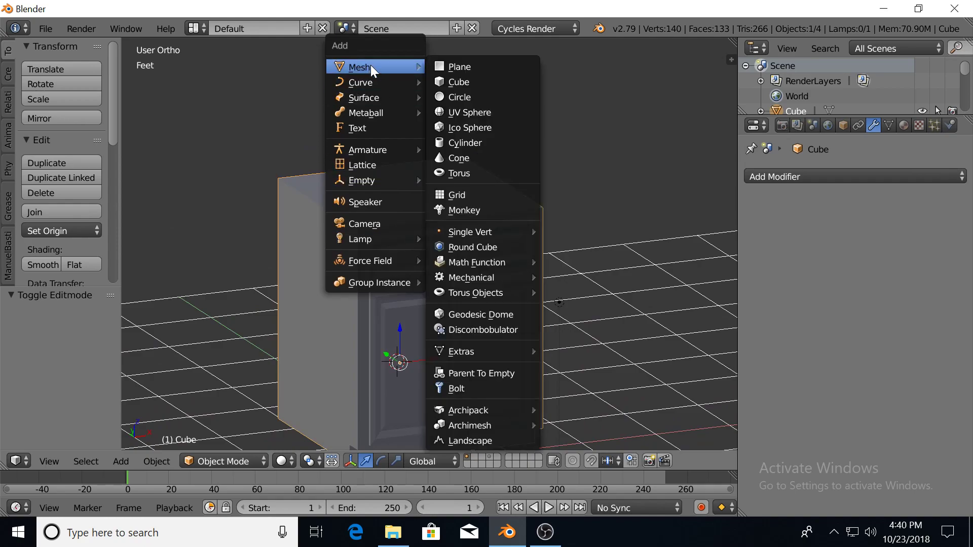
left_click(484, 82)
key("g")
key("z")
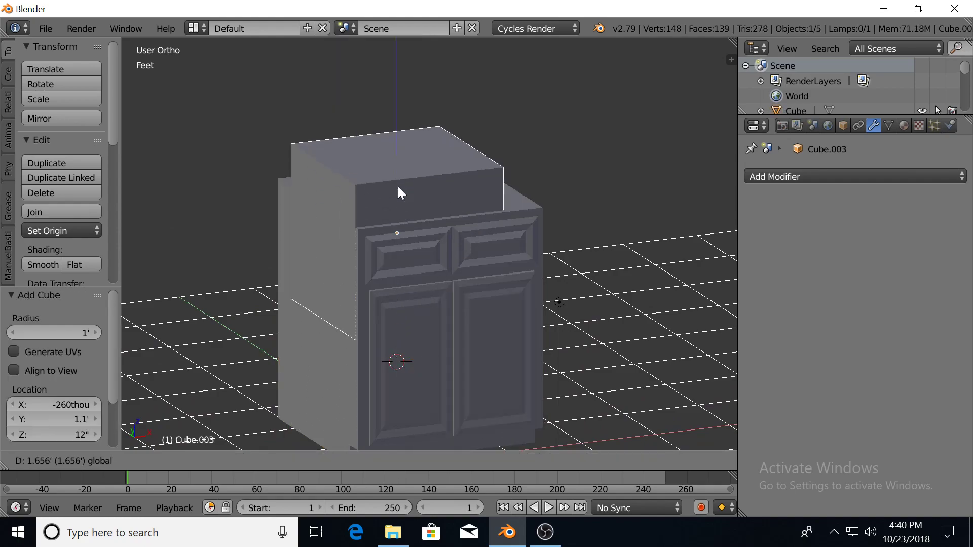
left_click_drag(406, 90, 405, 89)
Flatten the cube to a 0.175 scale along Z and raise the resulting slab another 910thou.
key("s")
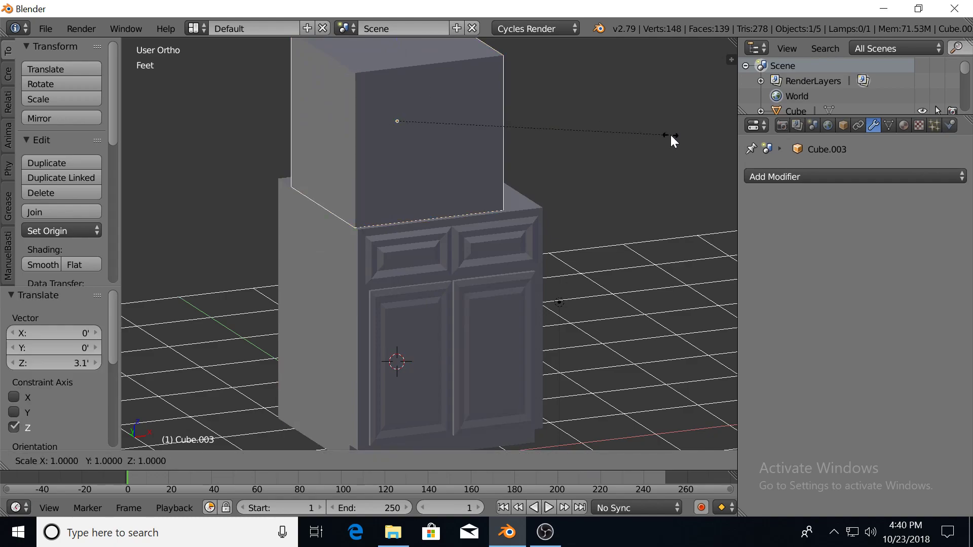
left_click(440, 135)
key("KP_3")
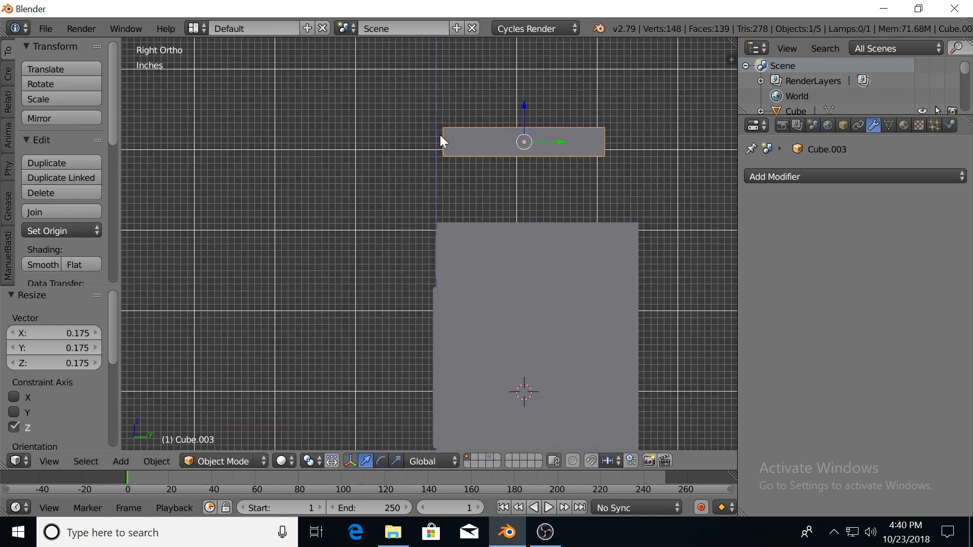
scroll(524, 150, "up", 4)
middle_click_drag(524, 150, 373, 281, "shift")
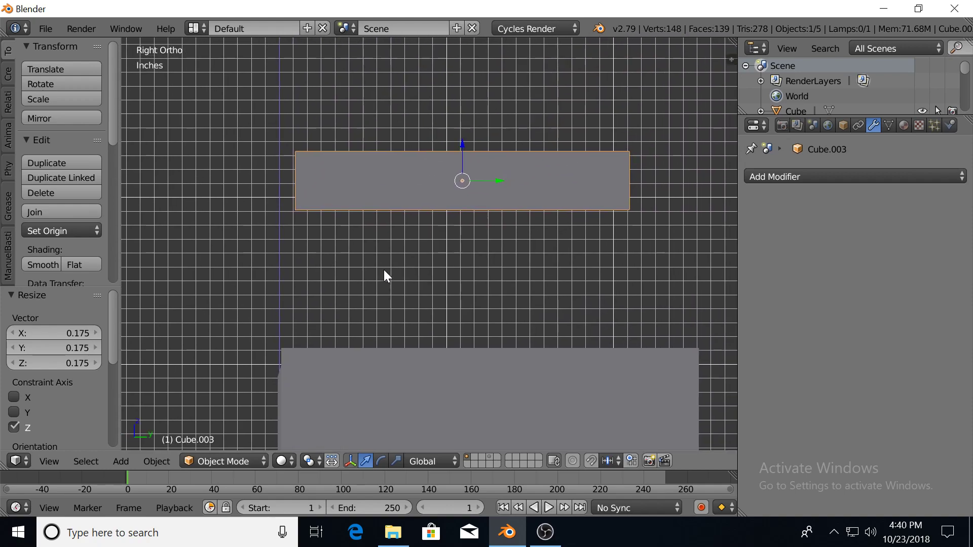
left_click_drag(459, 142, 459, 130)
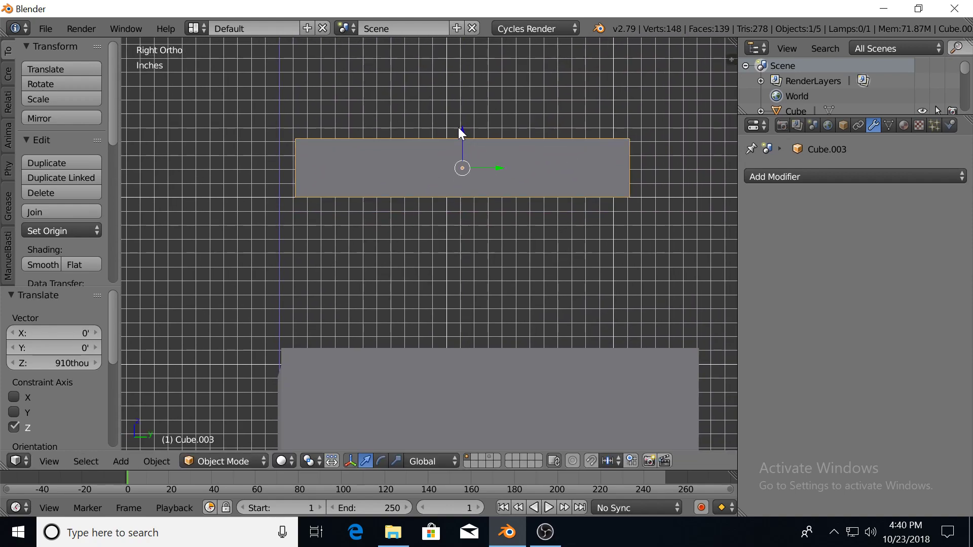
Lower the slab's top face to about half its thickness and set the slab down on the cabinet top.
key("Tab")
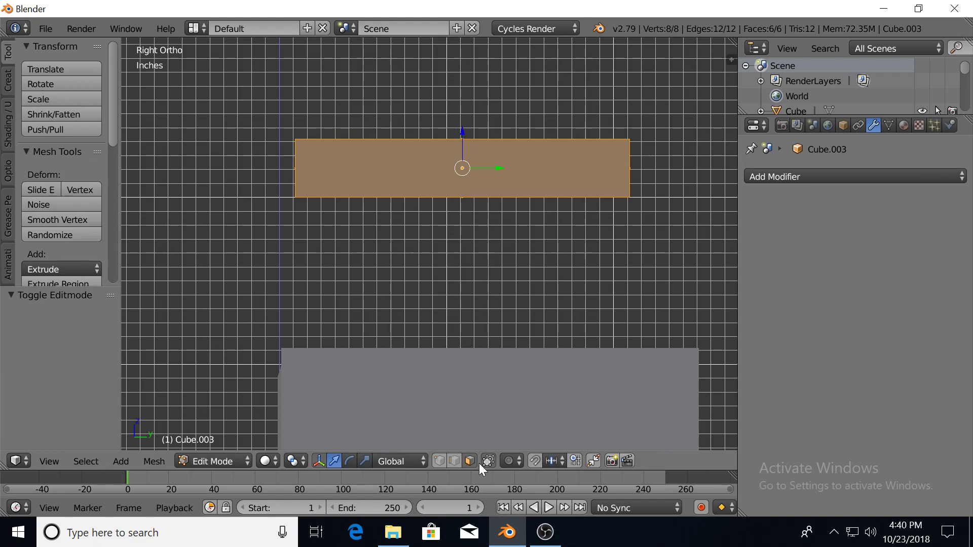
left_click(464, 138)
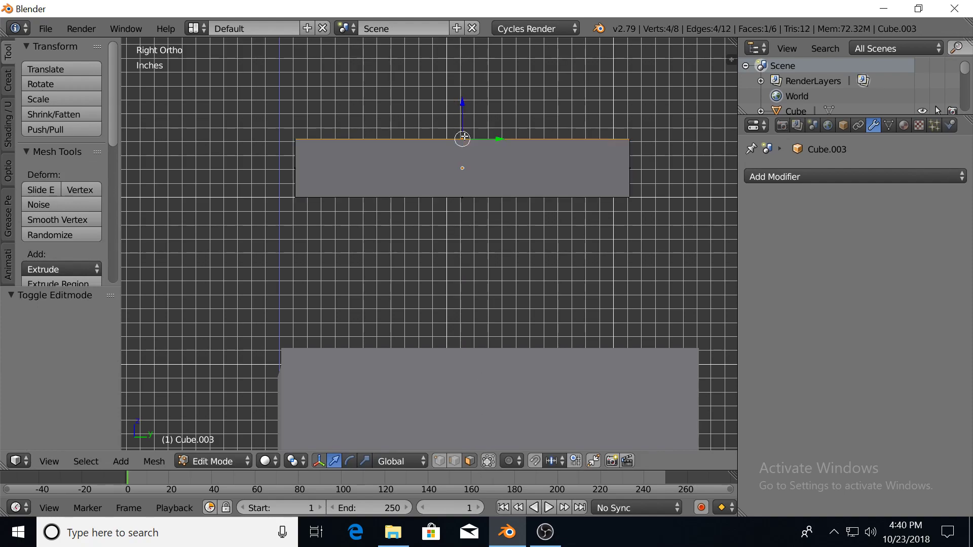
left_click_drag(466, 124, 561, 308)
key("Tab")
key("Tab")
Move the slab's front face -5.86" along Y so it lines up with the cabinet front.
middle_click_drag(562, 308, 330, 338)
scroll(330, 337, "up", 2)
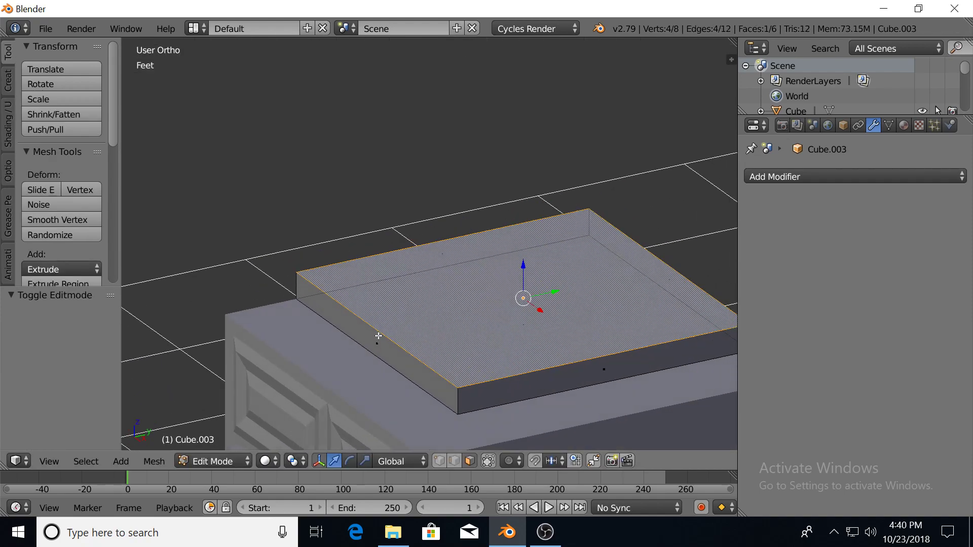
right_click(373, 337)
key("g")
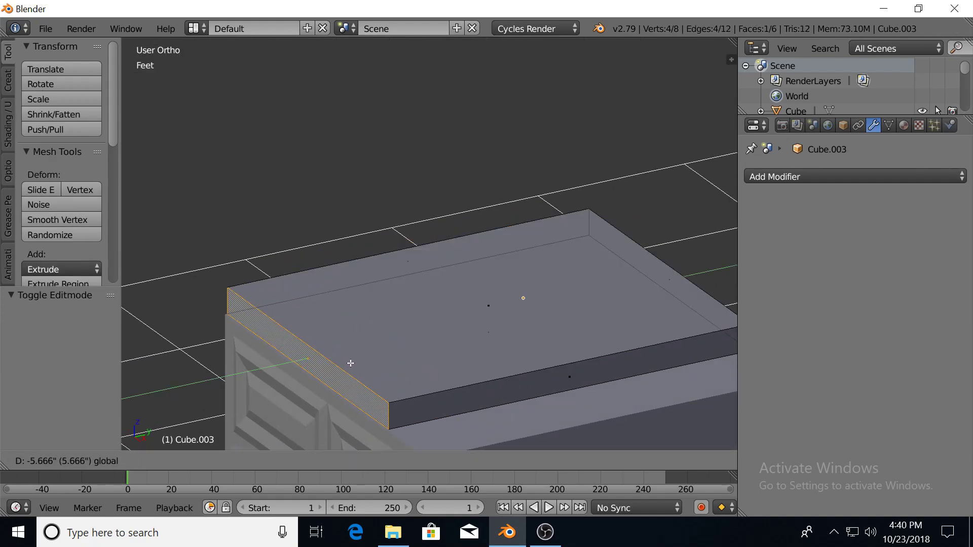
left_click(350, 362)
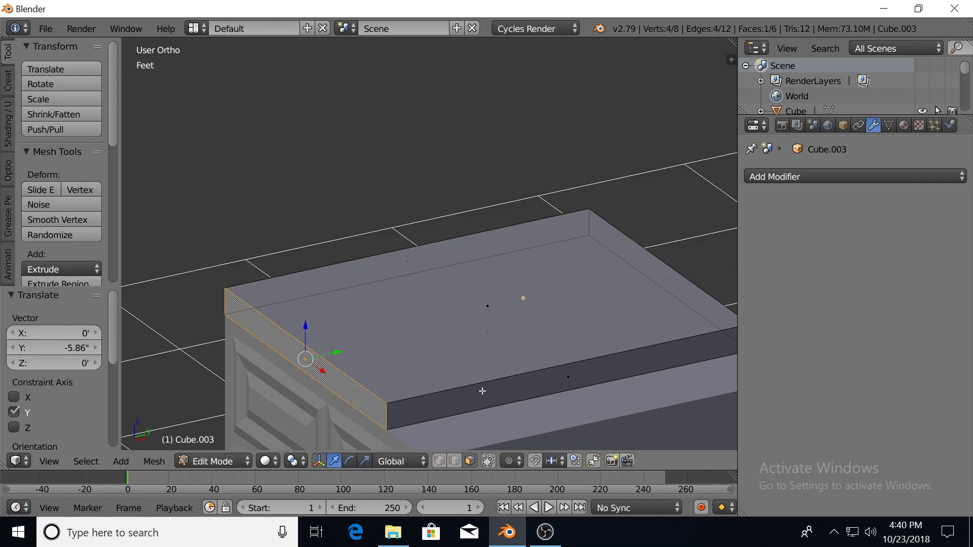
Move the slab's side face about 5.8" along X out to the cabinet's side.
right_click(560, 384)
middle_click_drag(559, 384, 639, 373)
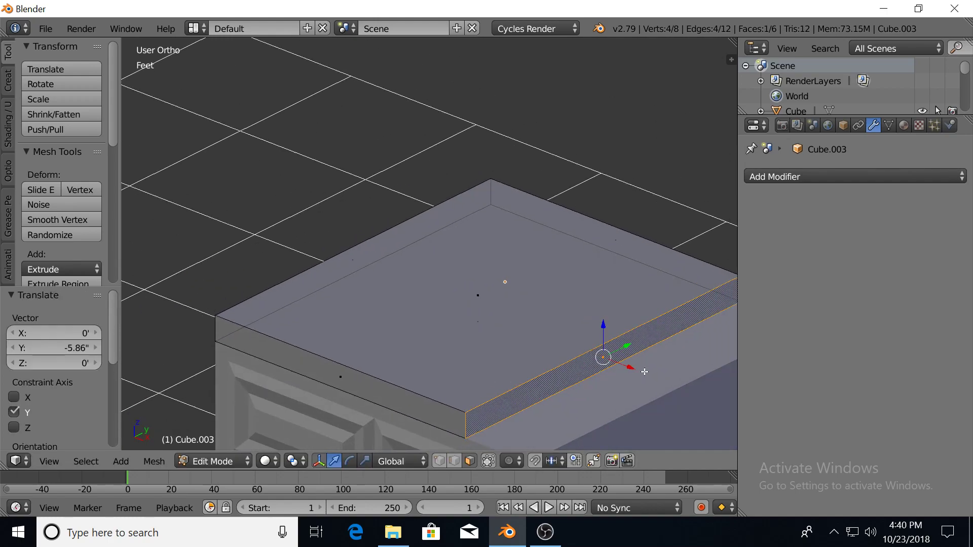
key("g")
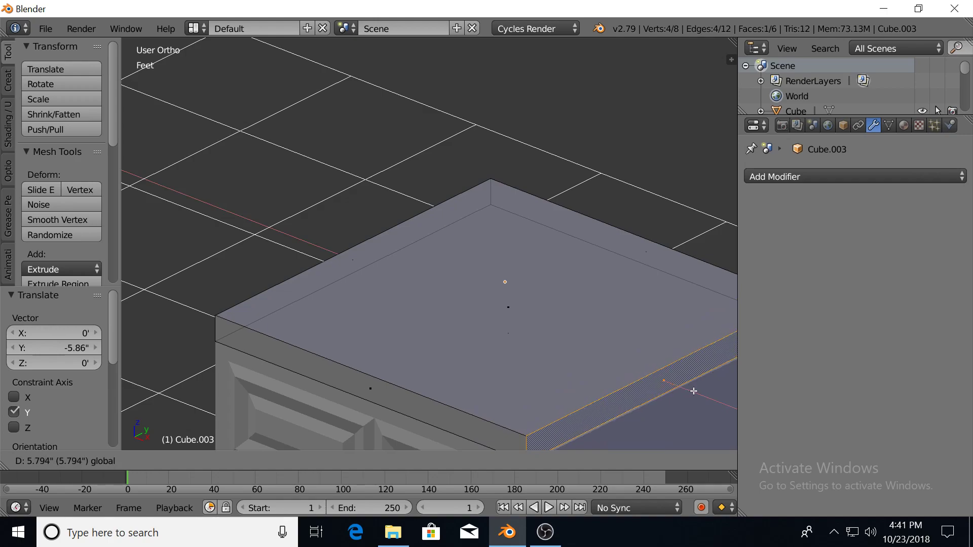
left_click(696, 392)
Add a loop cut across the width of the countertop slab and move it 11.8" along Y toward the back.
middle_click_drag(696, 392, 398, 313)
key("ctrl+r")
left_click(398, 313)
right_click(398, 313)
left_click_drag(361, 280, 255, 265)
Move the loop cut another 1.15" along Y in top view, leaving a narrow strip at the slab's rear edge.
key("KP_7")
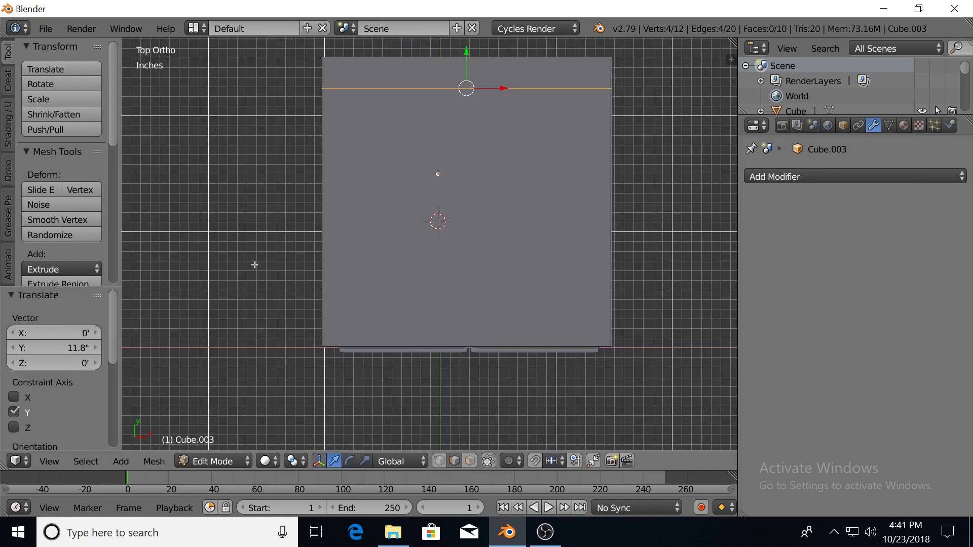
key("z")
scroll(434, 246, "up", 3)
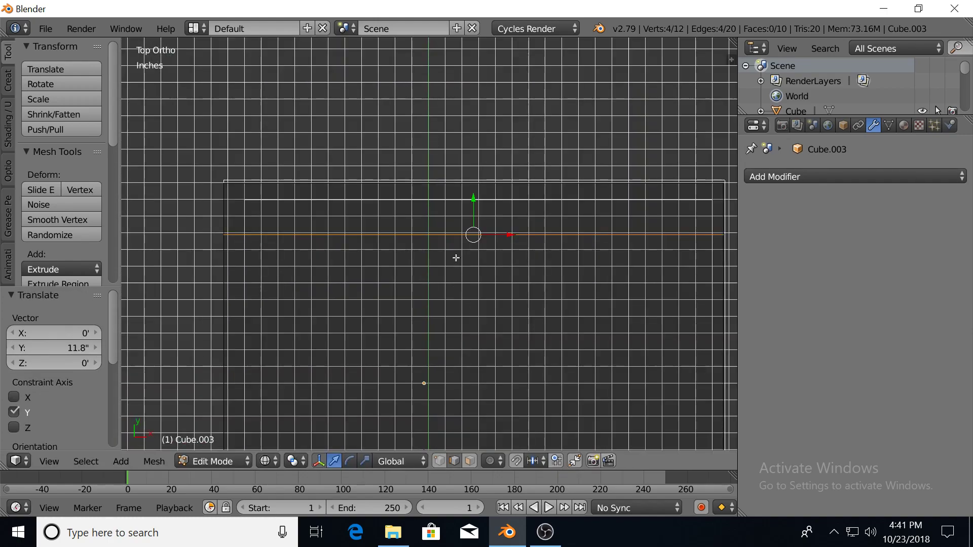
key("g")
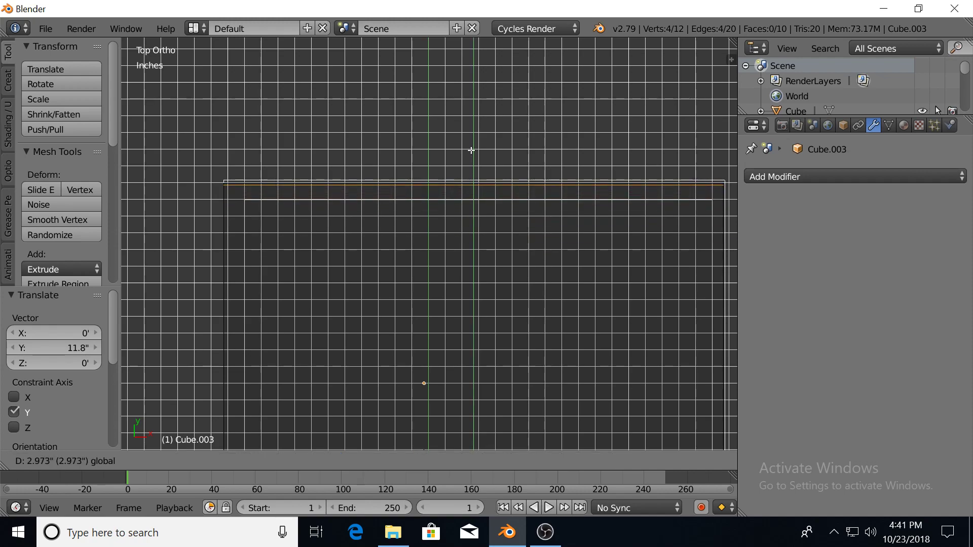
left_click(474, 180)
Extrude the narrow rear strip of the countertop's top face 3.71" up along Z to form a backsplash.
middle_click_drag(272, 304, 348, 271)
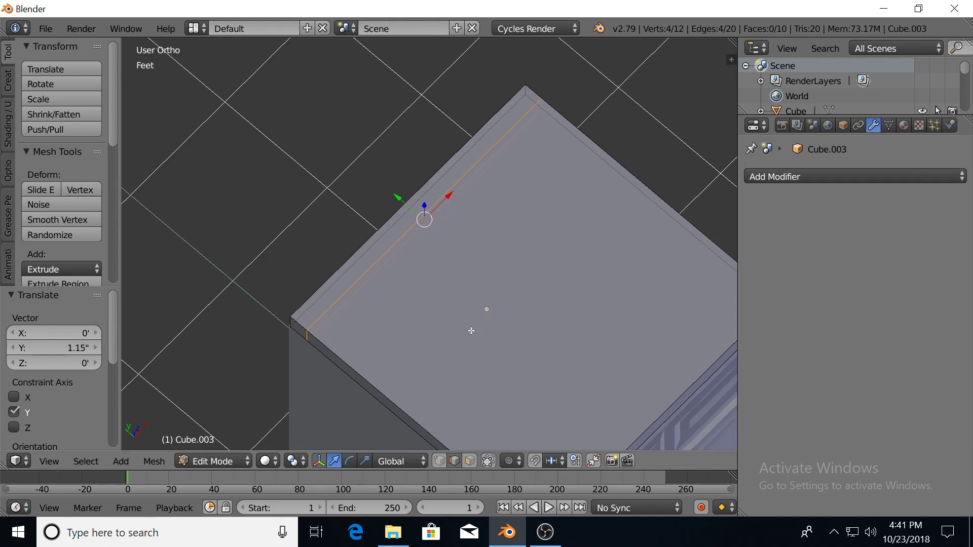
left_click(486, 458)
left_click(473, 458)
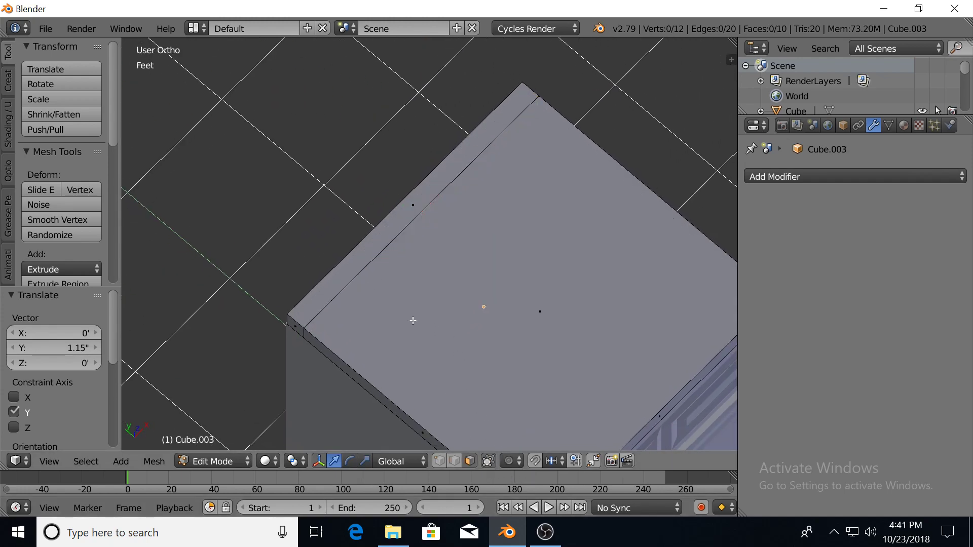
right_click(396, 231)
middle_click_drag(413, 306, 424, 236, "shift")
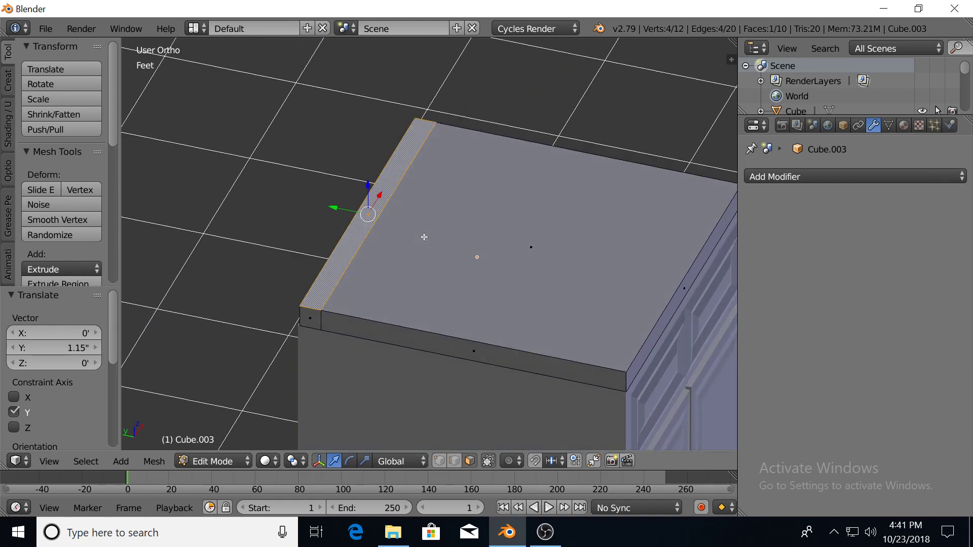
key("KP_1")
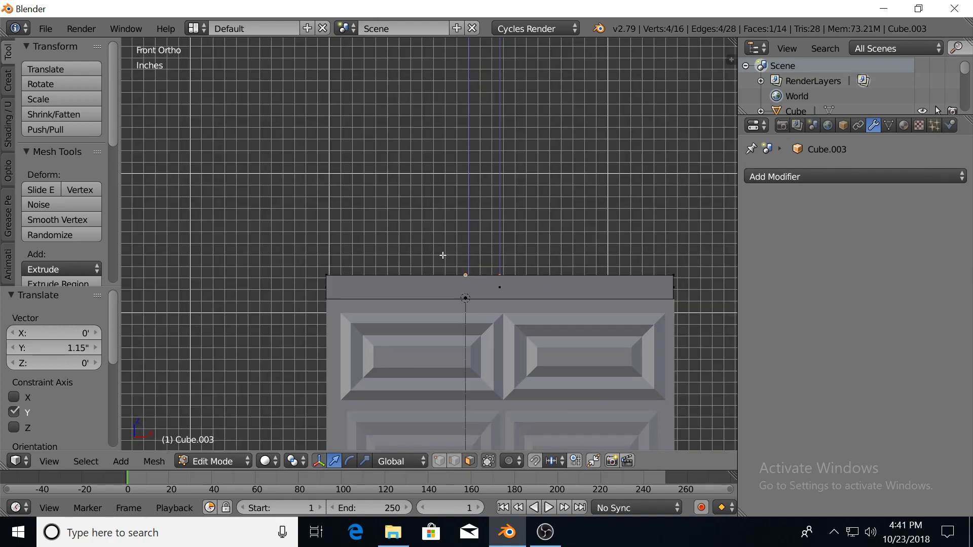
key("e")
right_click(509, 262)
left_click_drag(501, 240, 515, 197)
Bevel the backsplash's upper front edge with one segment and shift the bevelled strip -292thou along Y.
middle_click_drag(340, 249, 403, 252)
left_click(455, 460)
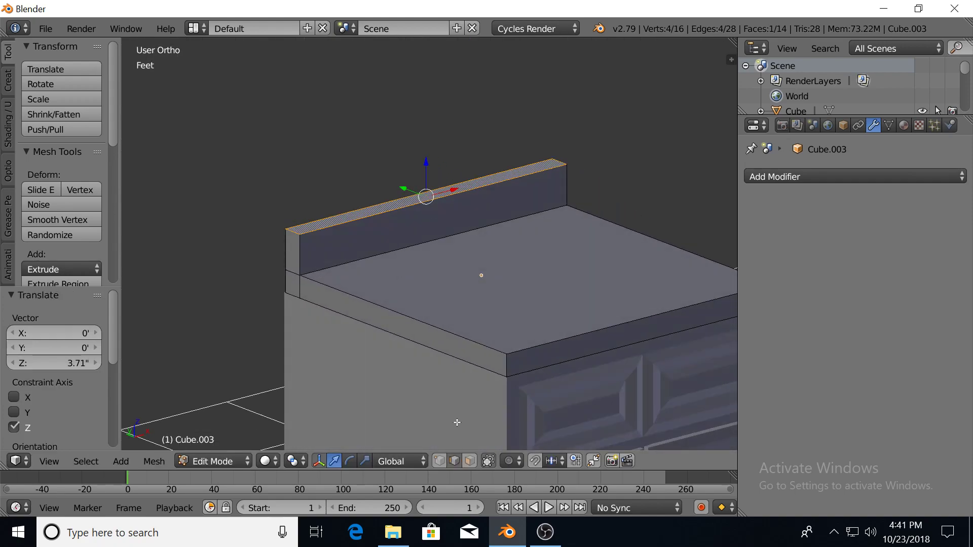
right_click(437, 204)
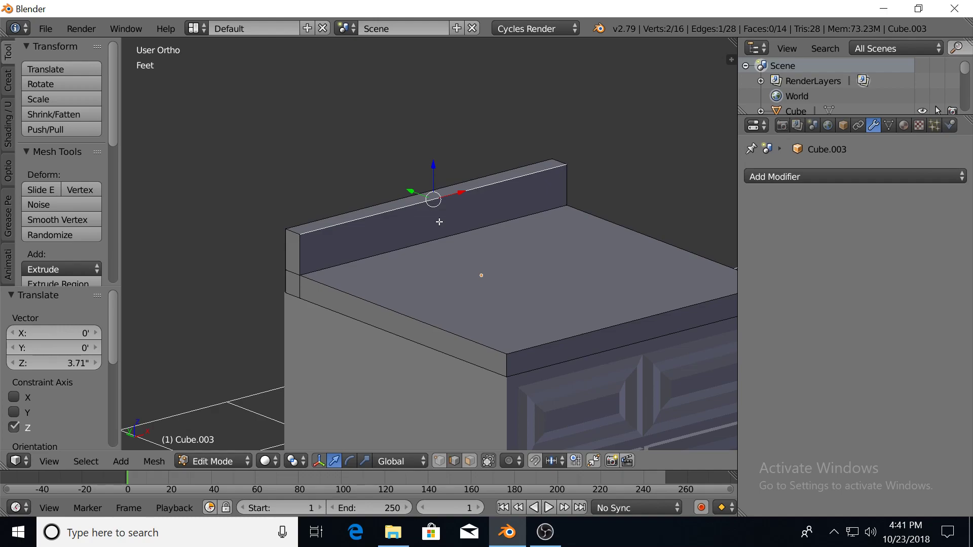
key("ctrl+b")
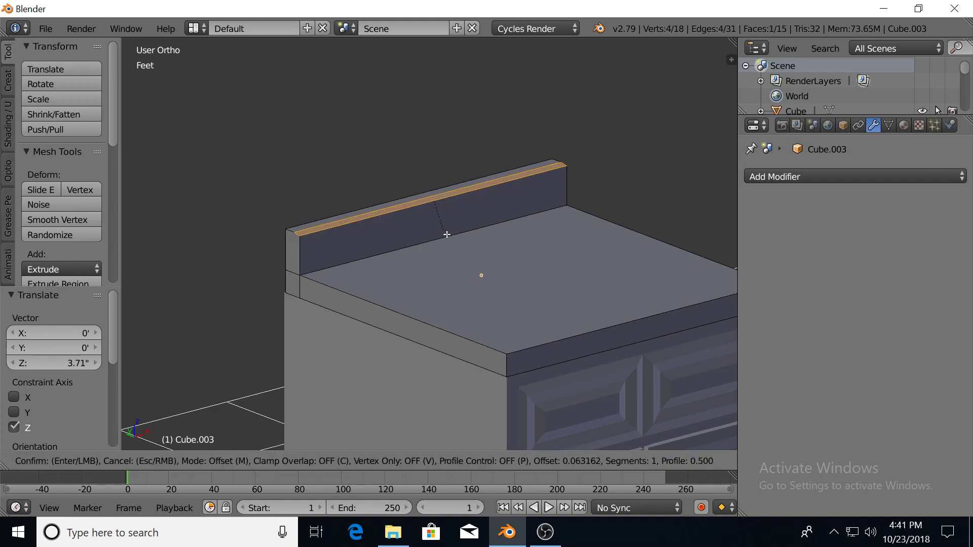
left_click(452, 239)
scroll(434, 229, "up", 2)
middle_click_drag(429, 229, 478, 254)
left_click_drag(337, 158, 346, 153)
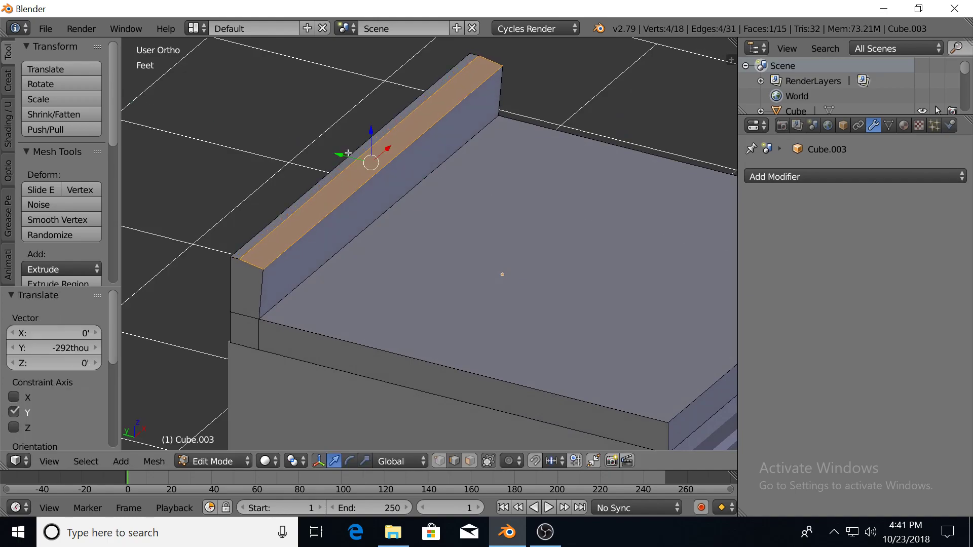
Lower the front edge of the backsplash bevel to steepen its slope and move that edge 390thou along Y.
right_click(353, 173)
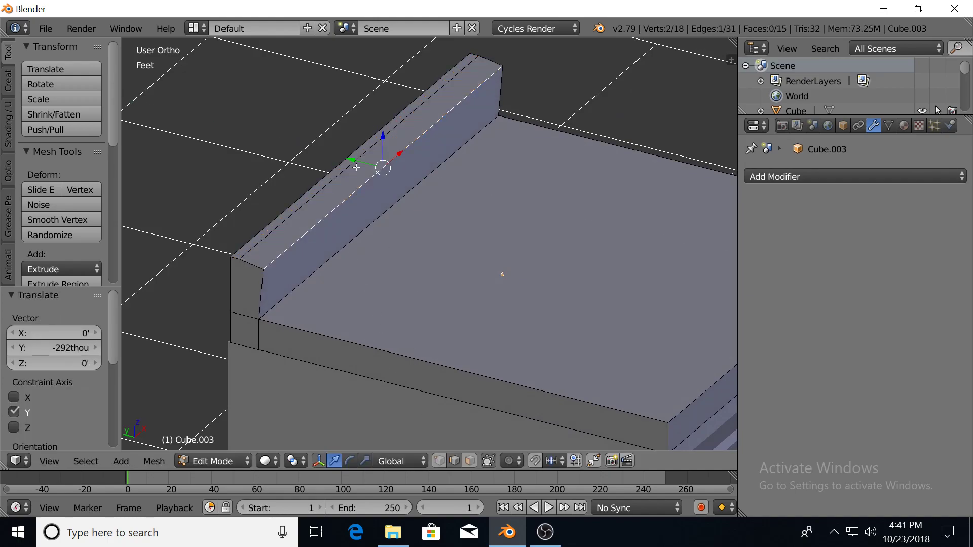
left_click_drag(382, 138, 382, 142)
left_click_drag(381, 146, 344, 188)
Bevel the countertop's upper front edge with an amount of 0.146 and one segment.
middle_click_drag(345, 189, 503, 324)
right_click(493, 310)
key("ctrl+b")
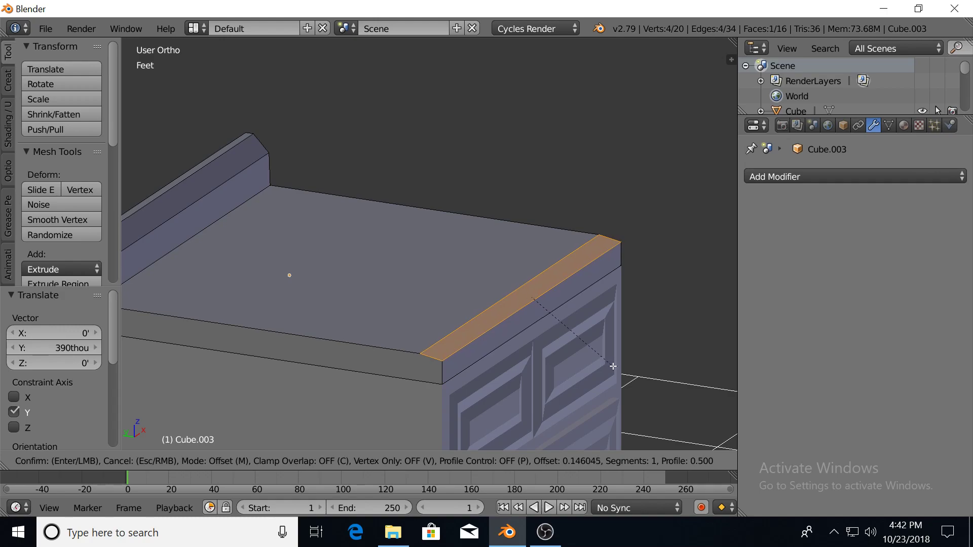
left_click(609, 362)
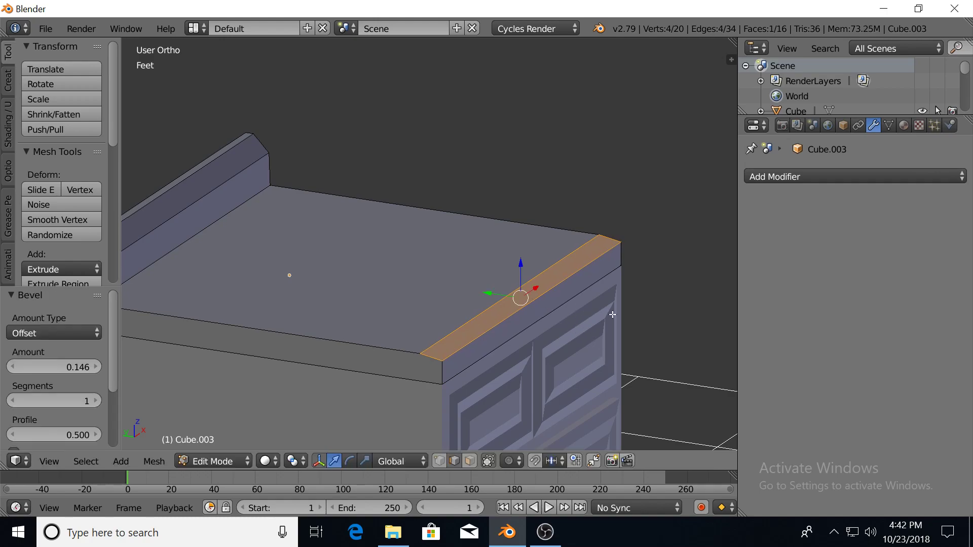
key("KP_3")
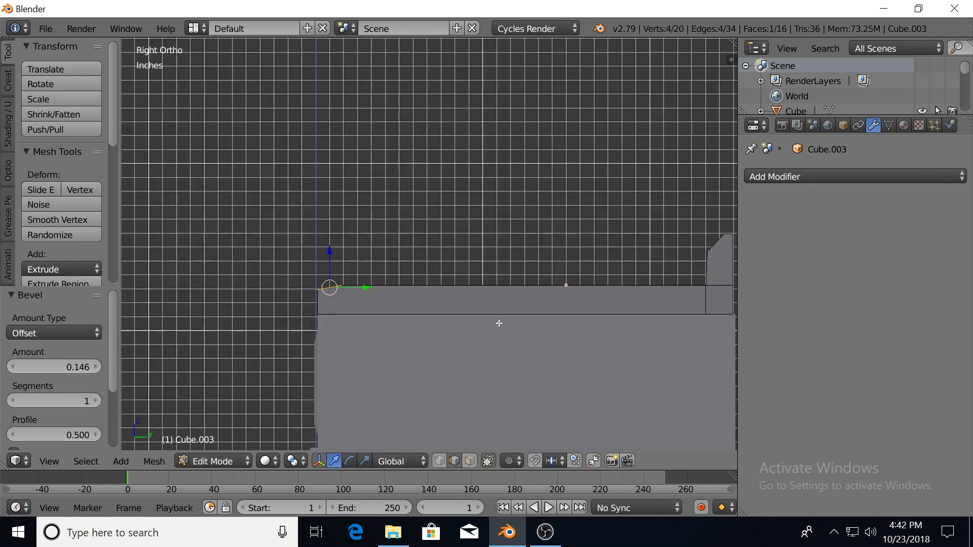
Rotate the countertop's front bevel face by -9.82° and move it -182thou along Z.
key("r")
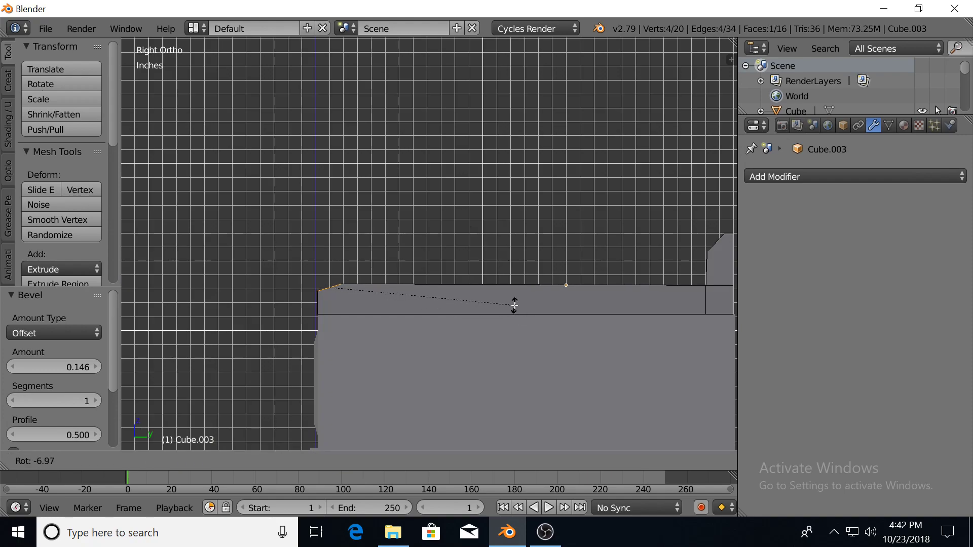
left_click(480, 288)
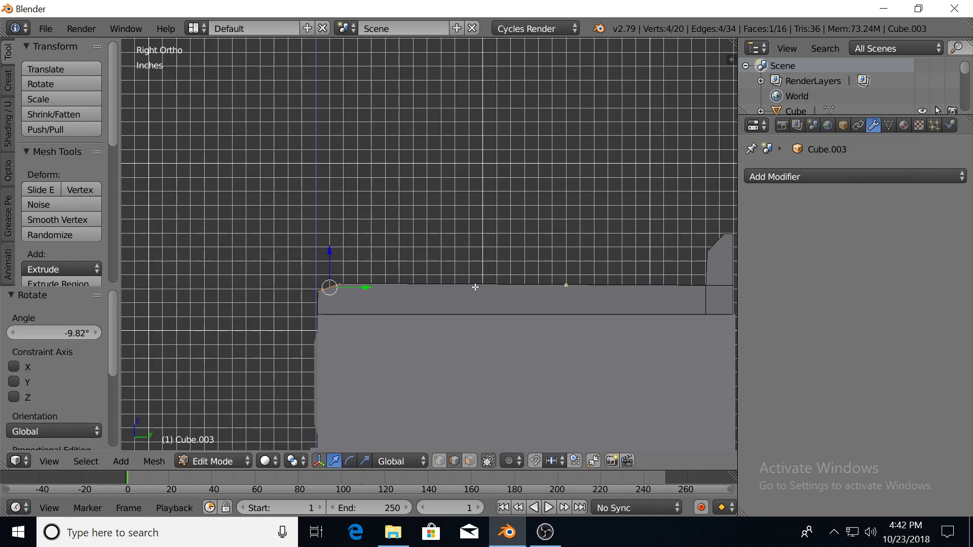
key("g")
key("z")
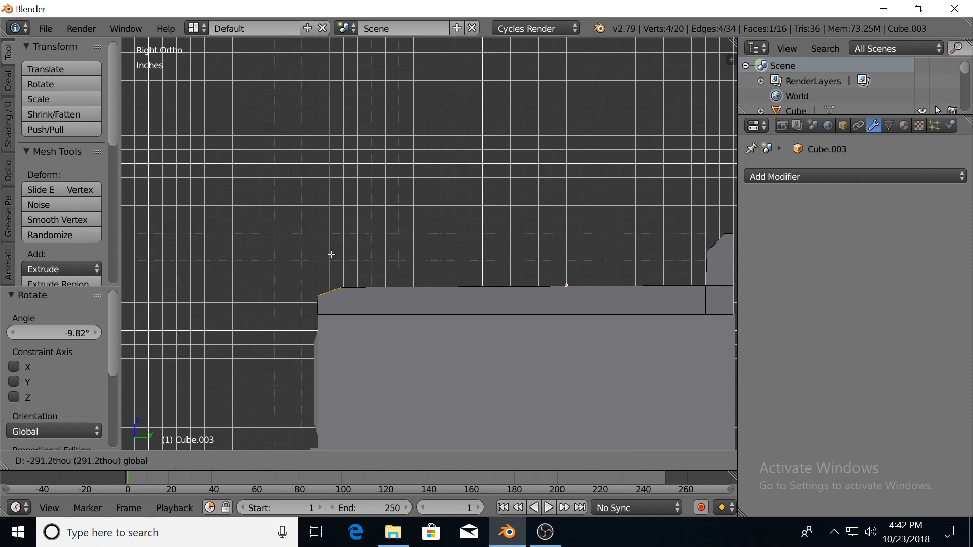
left_click(330, 256)
Move the outer edge of the countertop's front bevel -704thou along Z to steepen the slope.
middle_click_drag(315, 282, 495, 336)
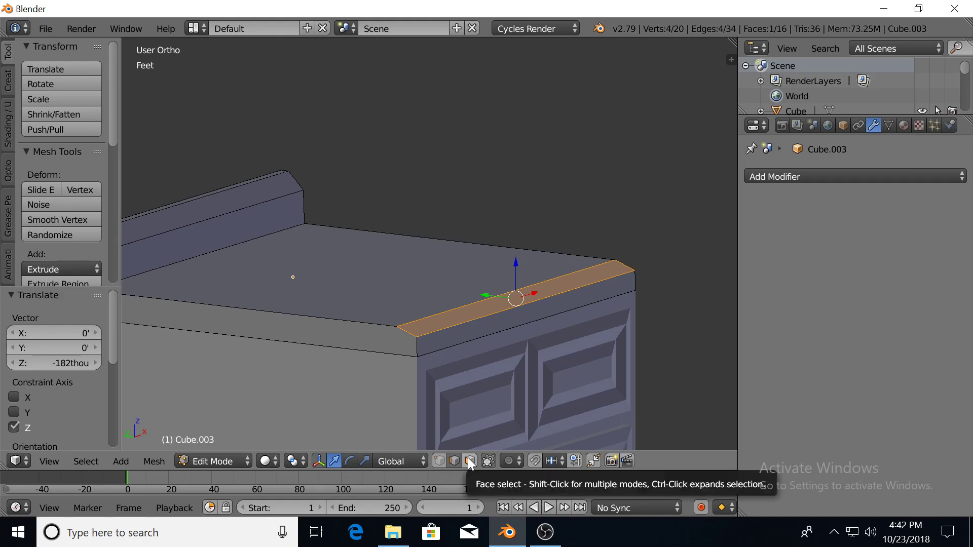
right_click(443, 330)
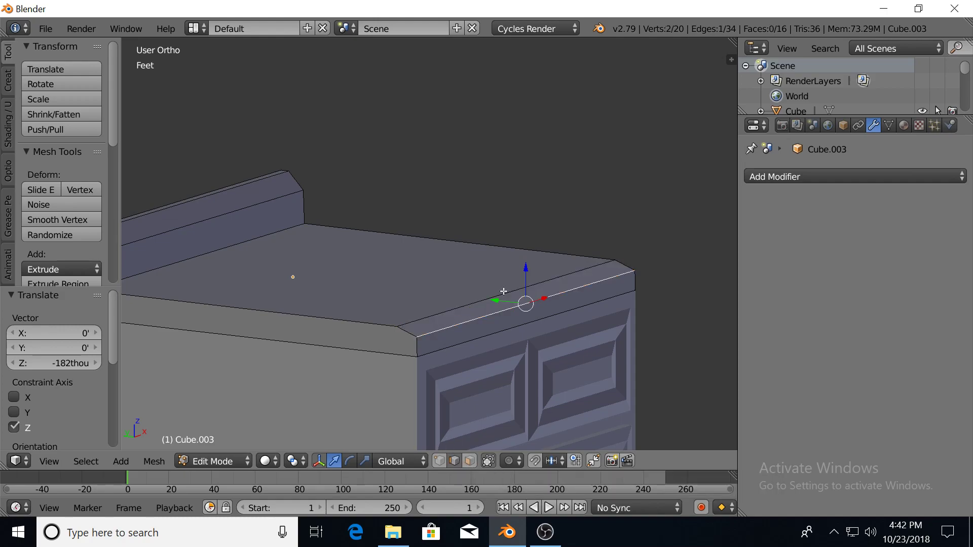
left_click_drag(526, 268, 516, 280)
Add a centred lengthwise loop cut to the front bevel, nudge it outward along Y and raise it 73.3thou along Z.
key("ctrl+r")
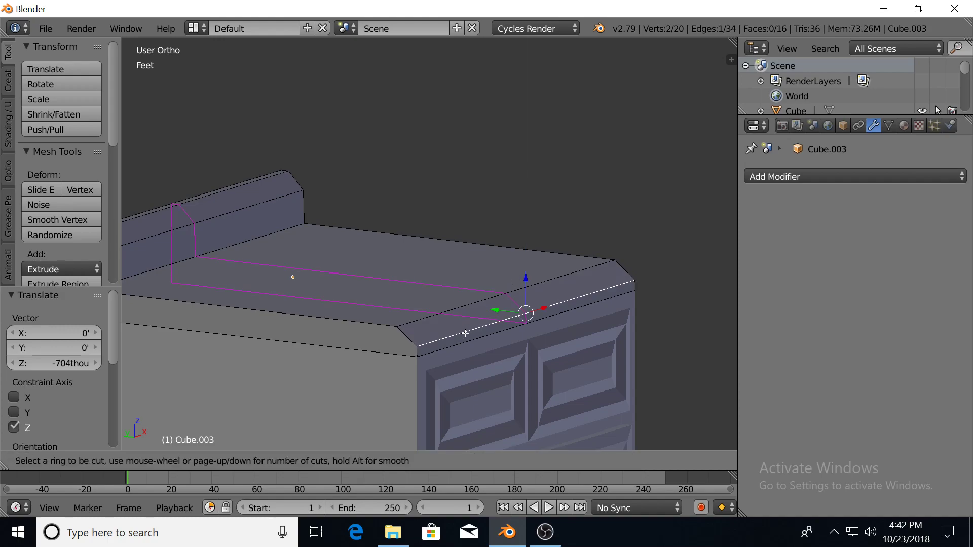
left_click(413, 339)
right_click(413, 339)
middle_click_drag(413, 338, 437, 330)
left_click_drag(503, 295, 498, 294)
left_click_drag(531, 262, 527, 264)
middle_click_drag(557, 317, 570, 319)
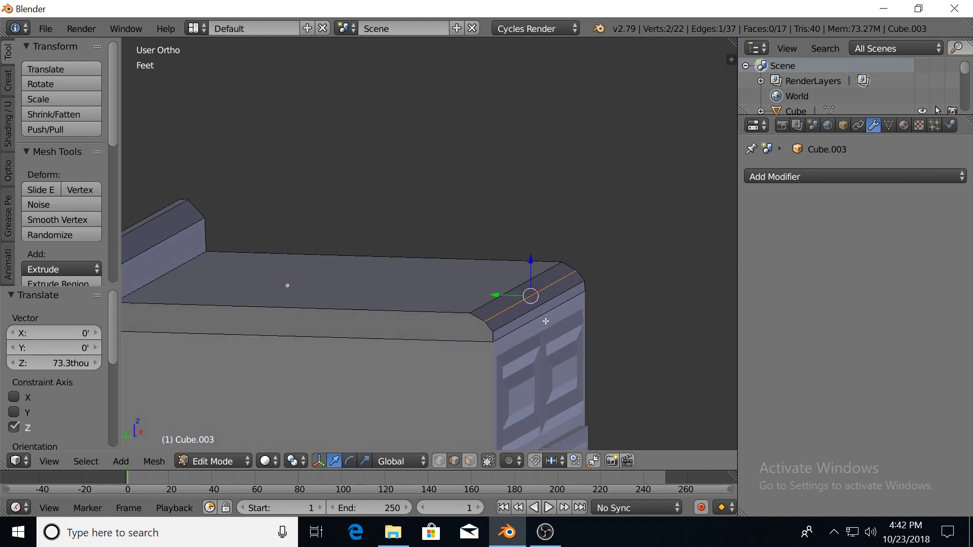
Select the three narrow faces of the countertop's front edge and move them -336thou along Y to form an overhang.
left_click(470, 461)
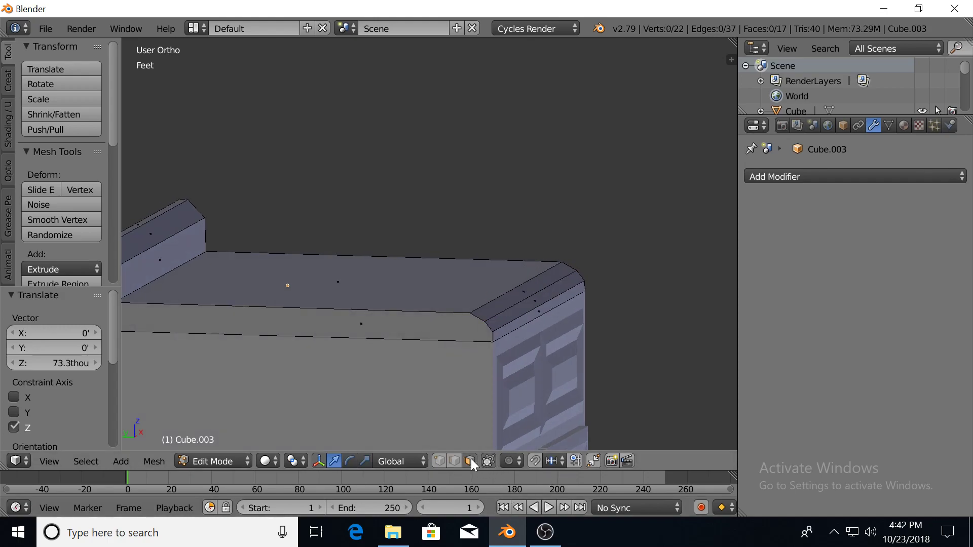
right_click(504, 304)
right_click(517, 309, "shift")
right_click(532, 315, "shift")
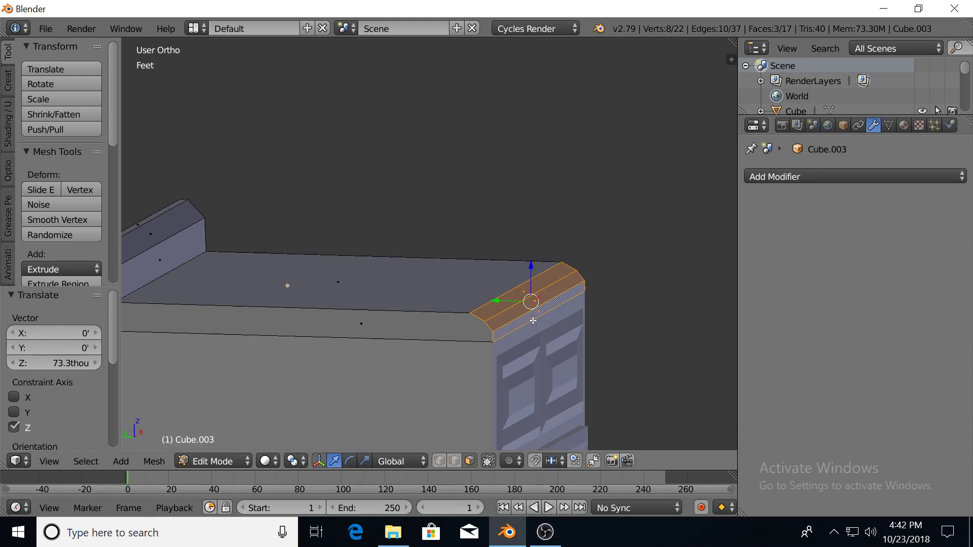
left_click_drag(498, 304, 501, 304)
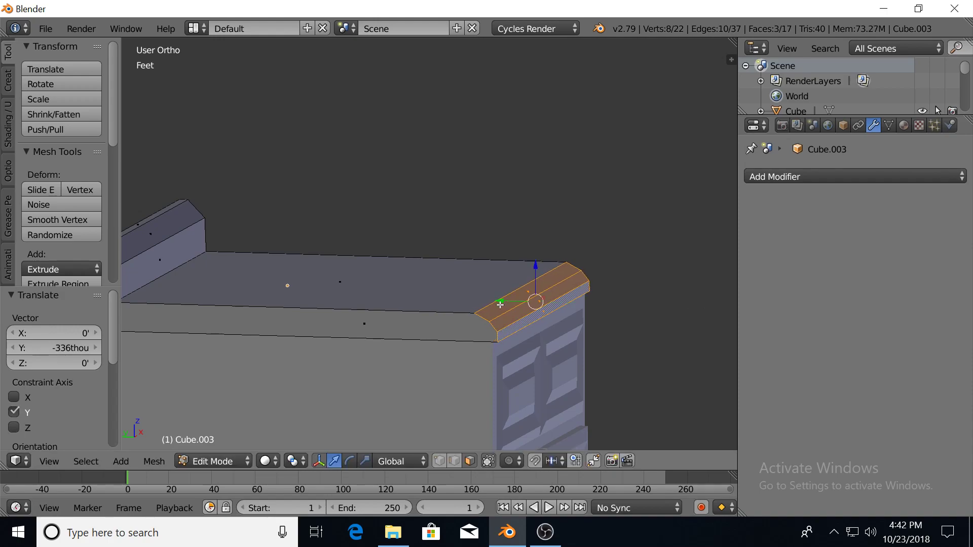
Leave mesh editing and preview the whole cabinet in rendered shading before returning to solid display.
middle_click_drag(539, 307, 491, 312)
mouse_move(529, 281)
middle_mouse_down()
mouse_move(464, 295)
mouse_move(548, 300)
mouse_move(491, 308)
mouse_move(576, 309)
mouse_move(481, 335)
mouse_move(444, 318)
mouse_move(459, 306)
middle_mouse_up()
scroll(467, 291, "down", 2)
key("Tab")
key("shift+z")
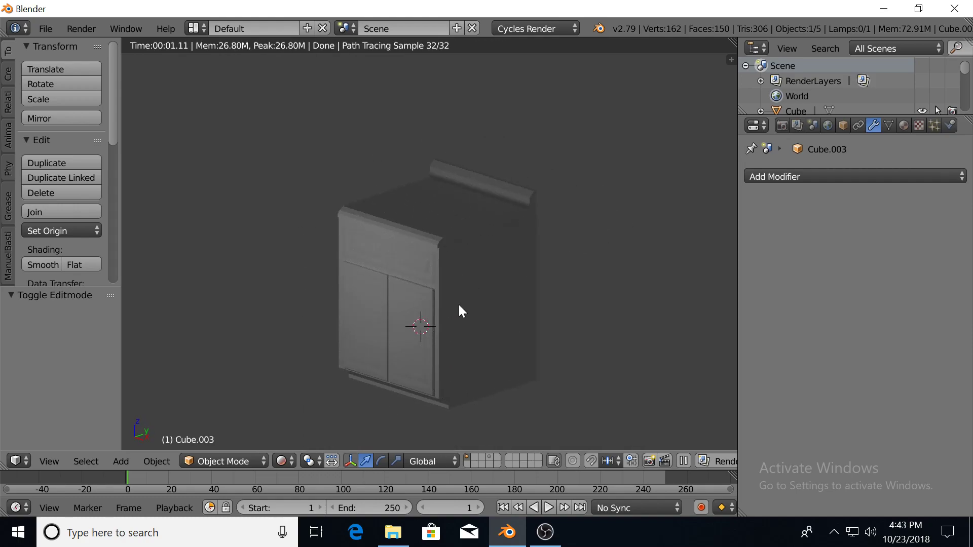
key("shift+z")
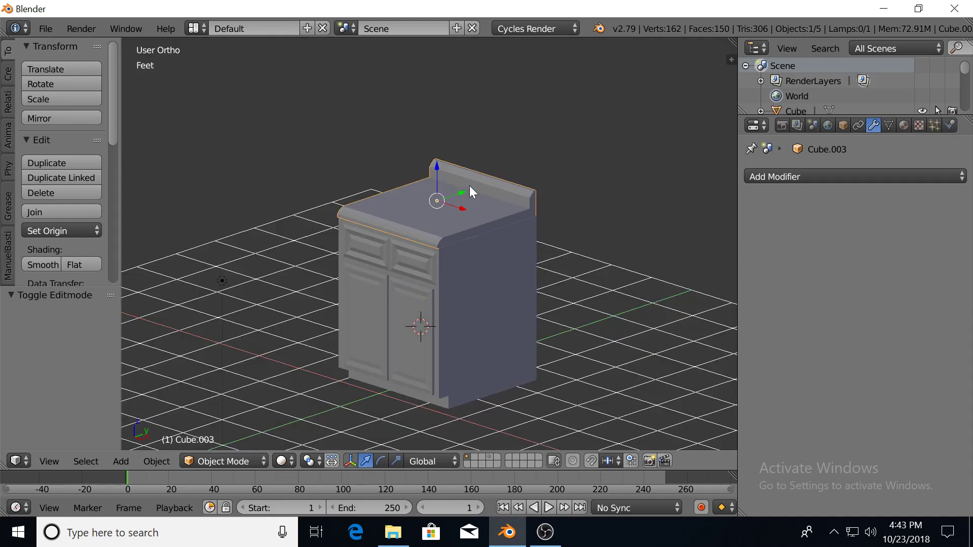
Enlarge the timeline area and change it to a Node Editor.
middle_click_drag(348, 298, 411, 297)
scroll(393, 296, "down", 1)
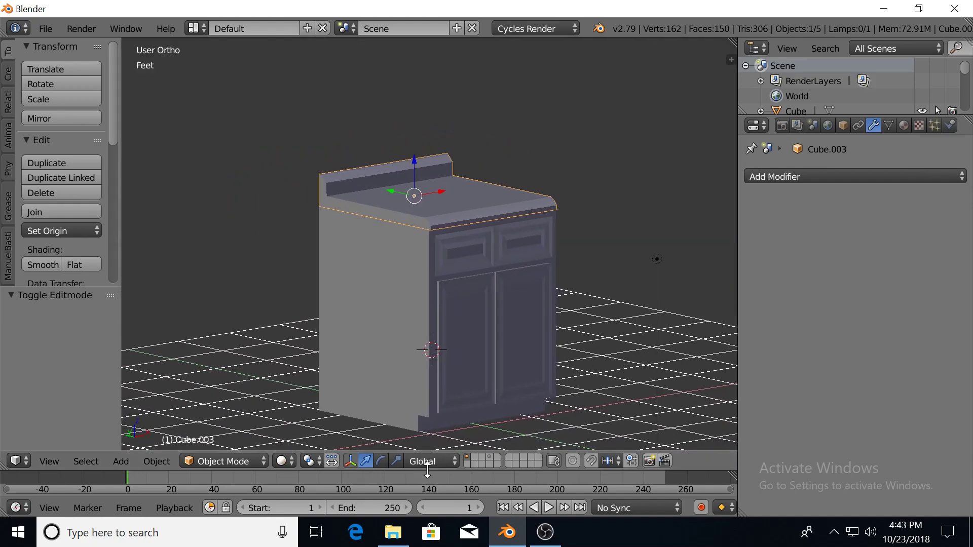
left_click_drag(427, 470, 446, 341)
left_click(19, 507)
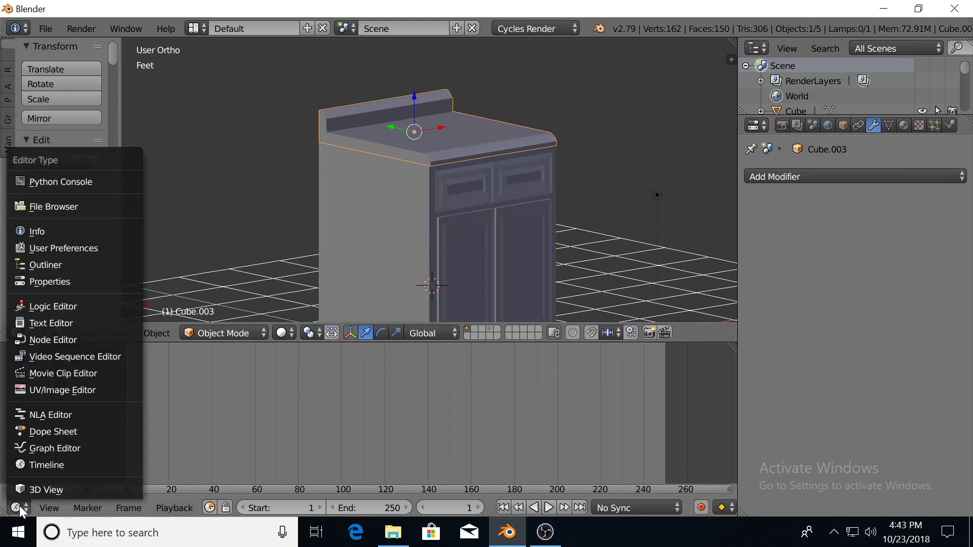
left_click(52, 338)
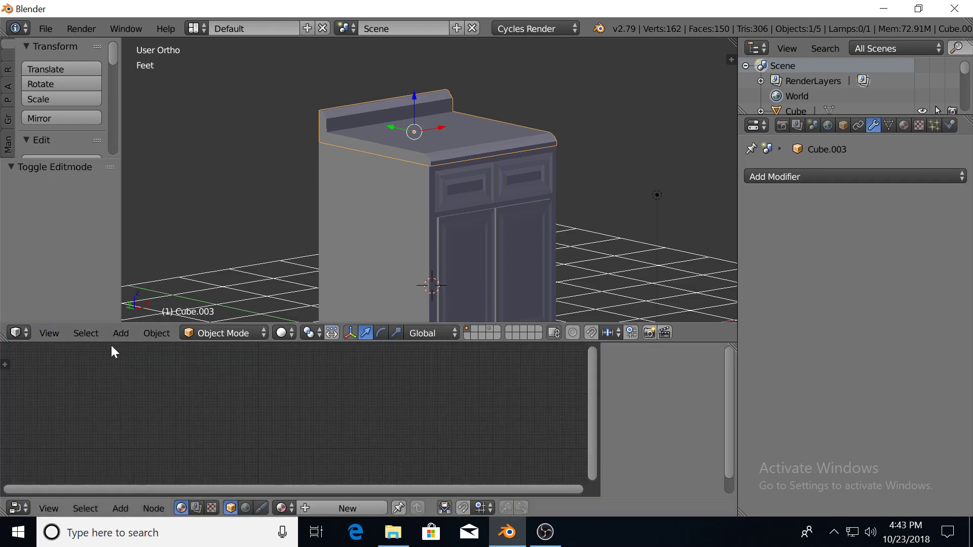
Create a new material on the cabinet body and name it "Cabinet material".
left_click(896, 126)
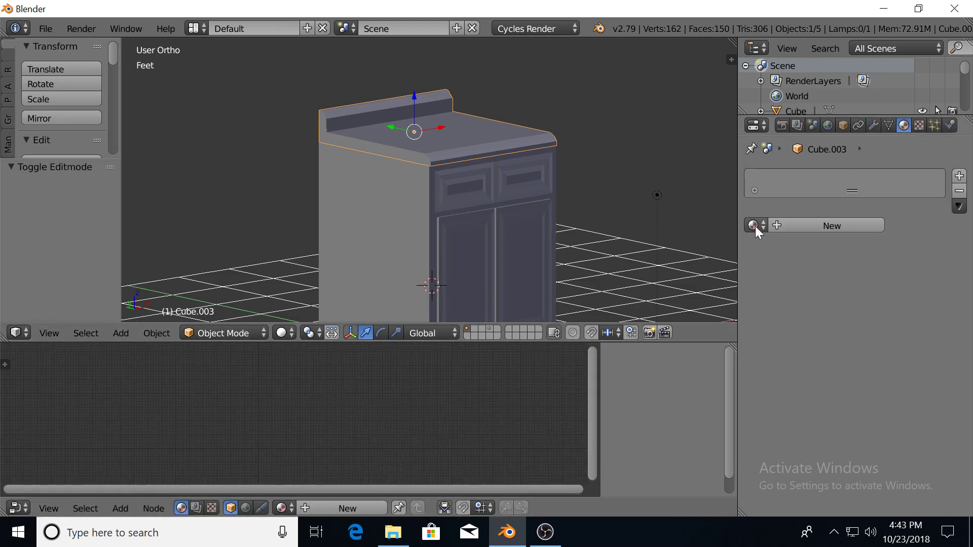
right_click(375, 222)
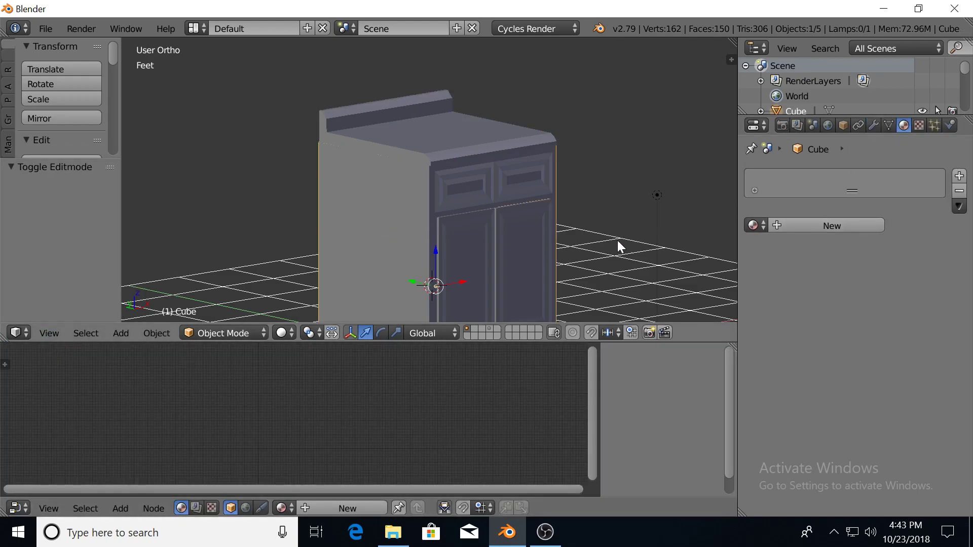
left_click(801, 224)
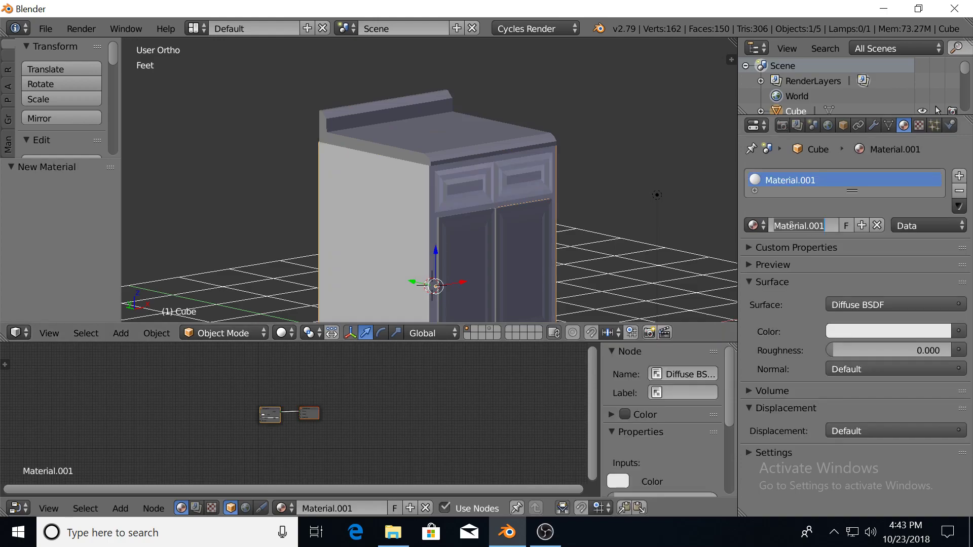
type("C")
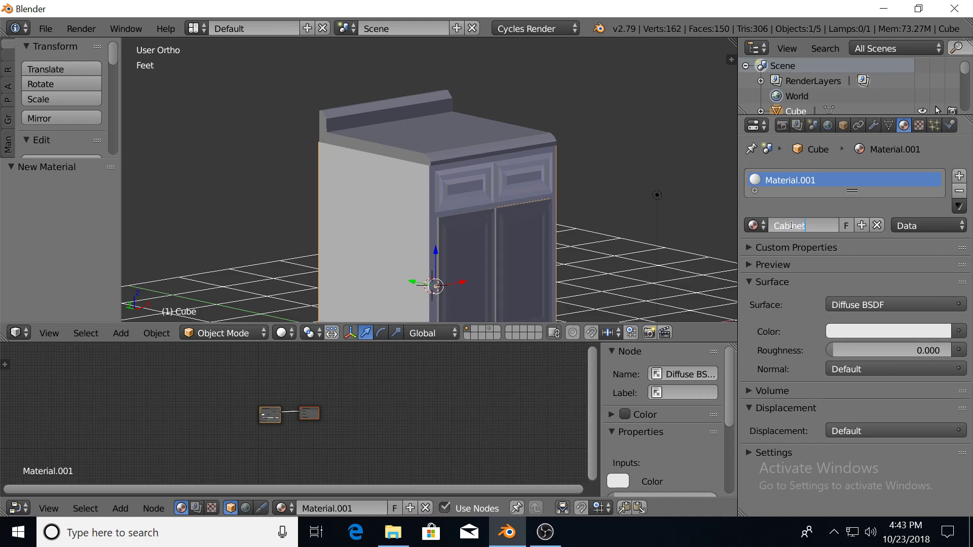
type("abinet material")
key("Return")
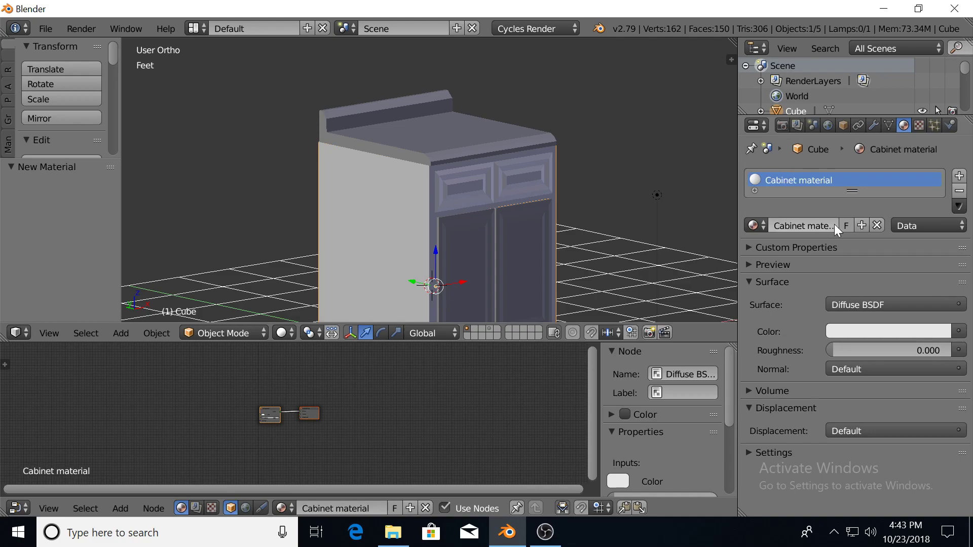
Create a new material on the left door and name it "Cabinet door".
middle_click_drag(458, 215, 482, 224)
scroll(482, 224, "up", 3)
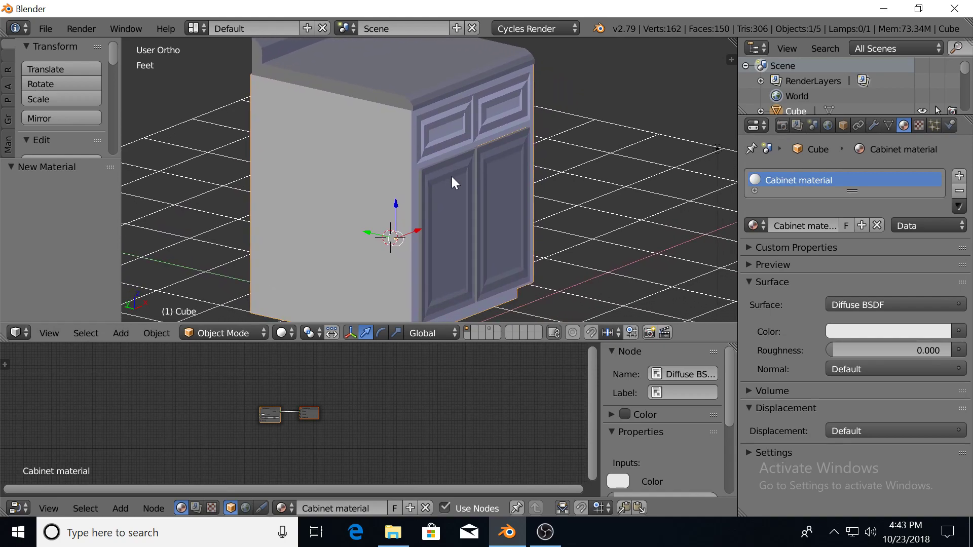
right_click(455, 209)
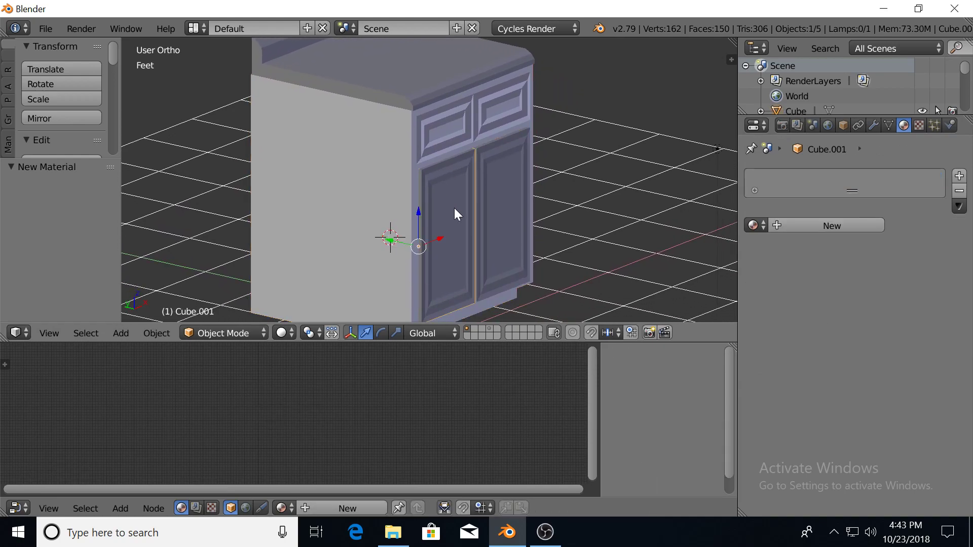
left_click(790, 225)
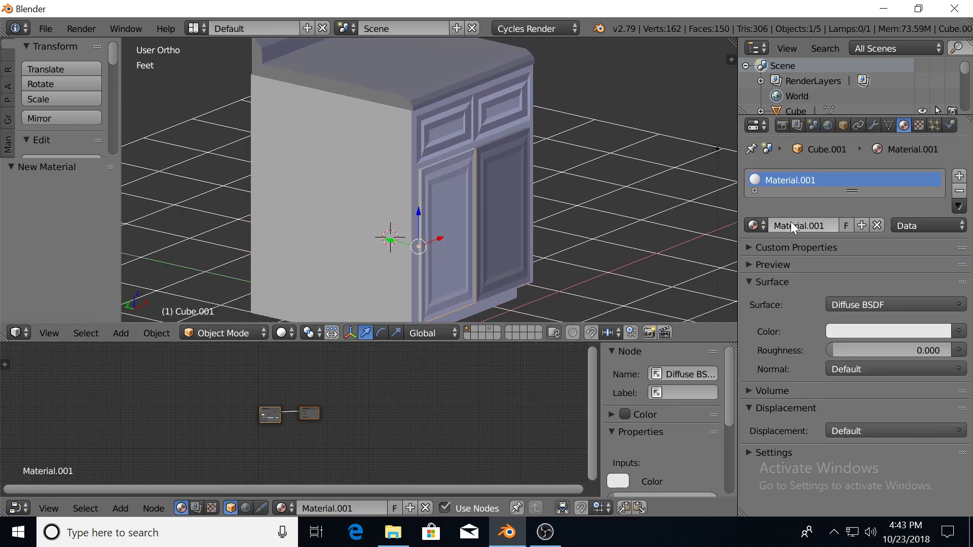
left_click(790, 225)
type("Cabinet door")
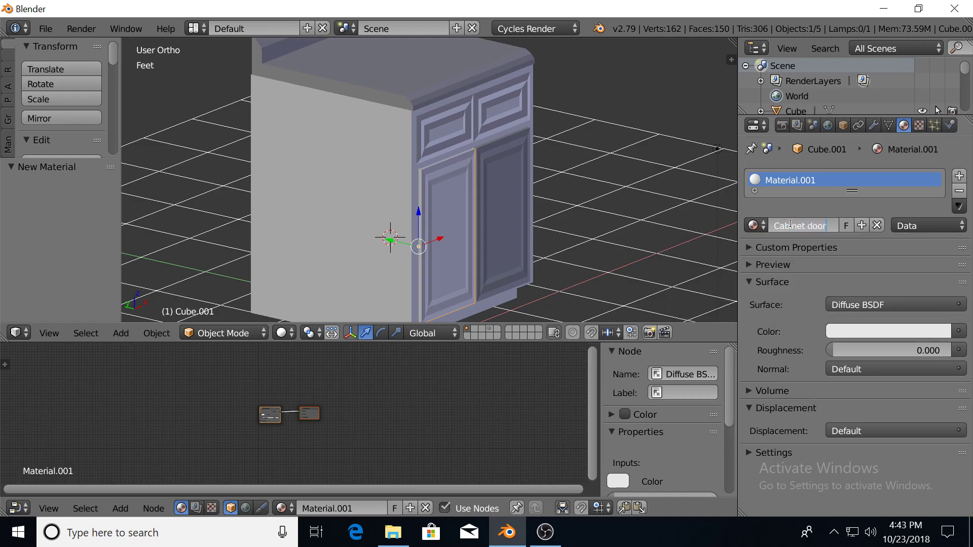
key("Return")
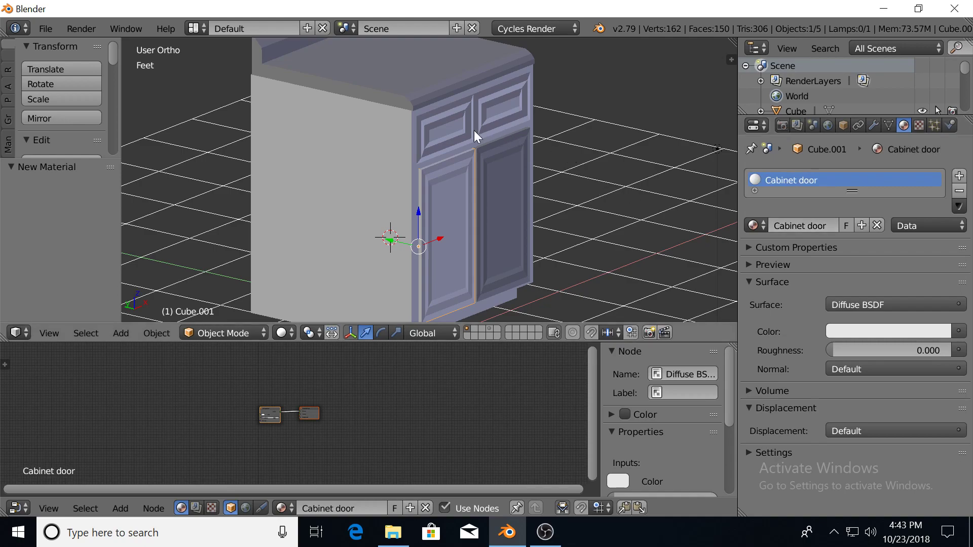
Assign the existing "Cabinet door" material to the right door and to the cabinet body.
right_click(503, 160)
left_click(755, 225)
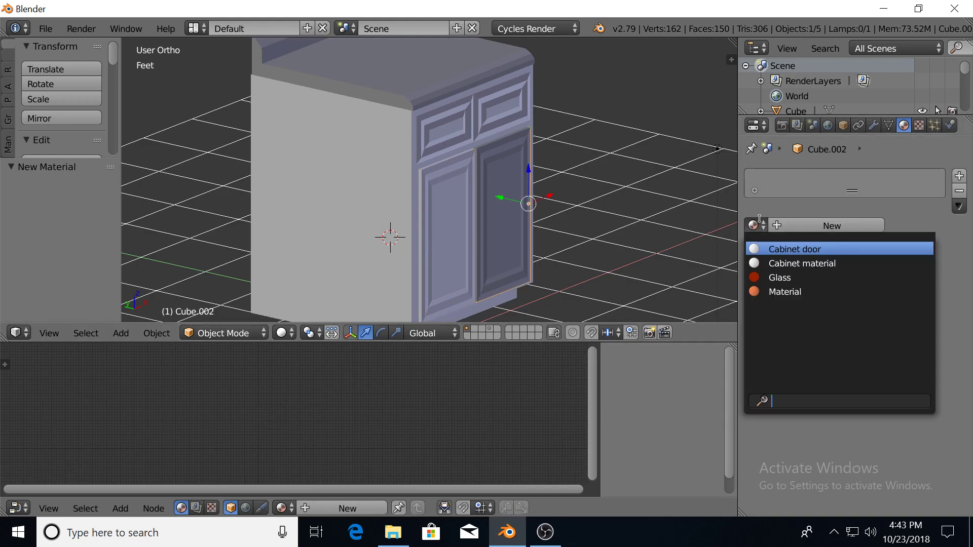
left_click(788, 249)
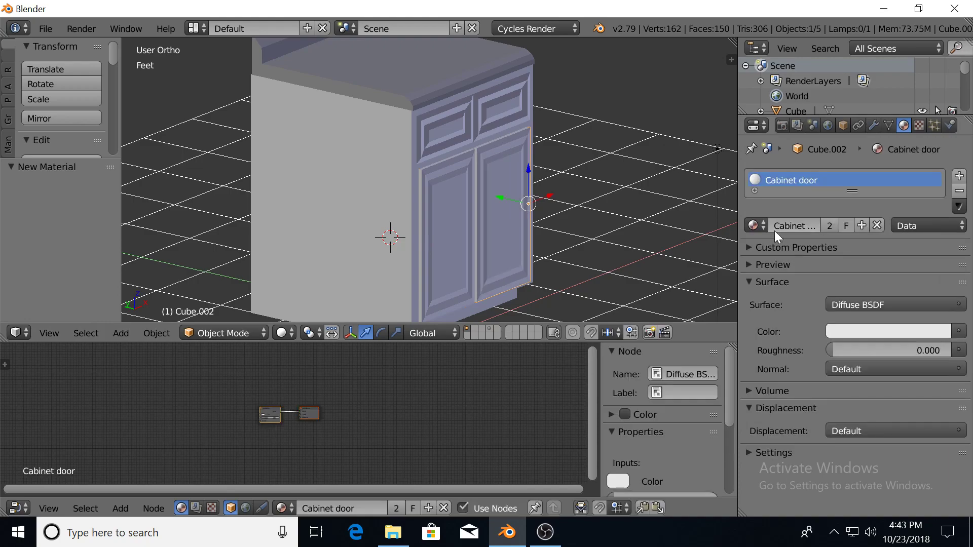
right_click(513, 116)
left_click(753, 225)
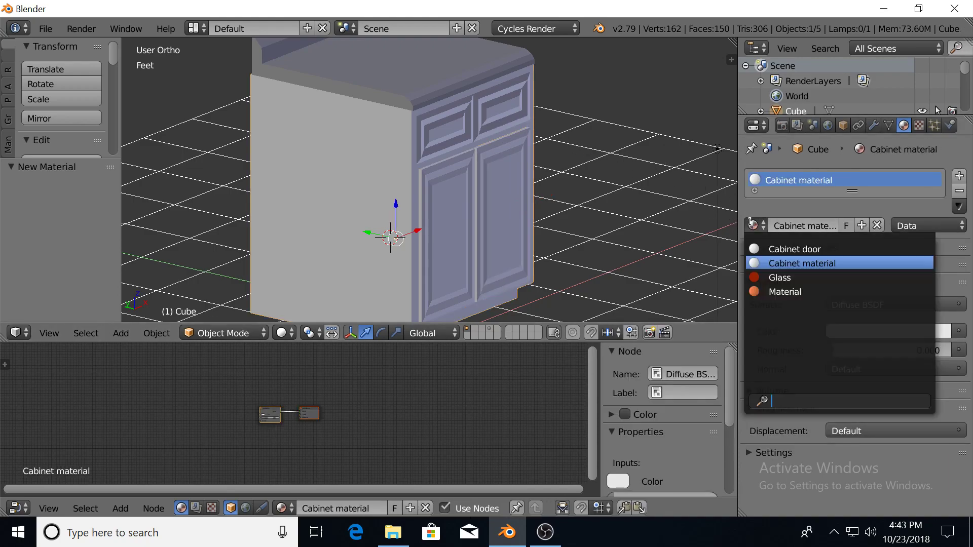
left_click(781, 245)
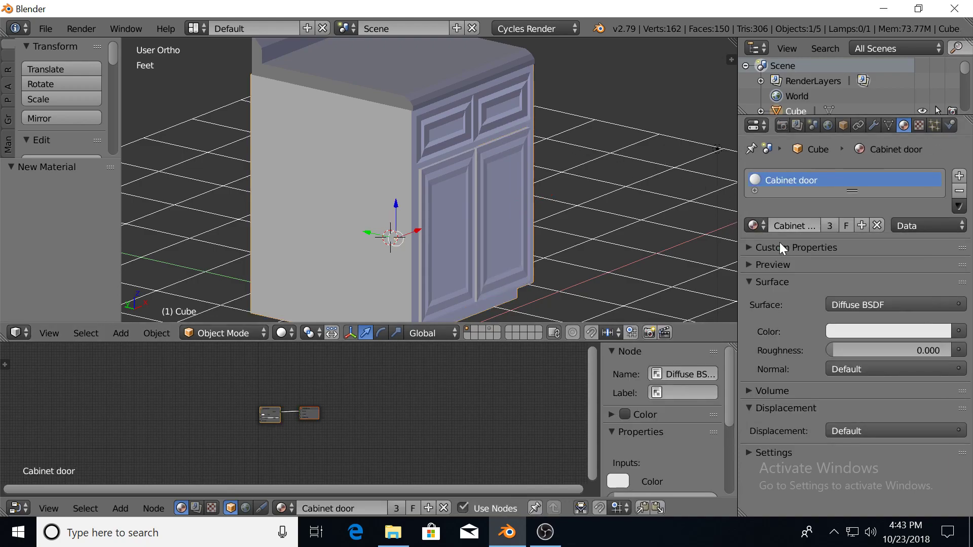
Inspect the drawer fronts and both doors to check their mesh and material assignment.
left_click(445, 127)
middle_click_drag(447, 128, 408, 114)
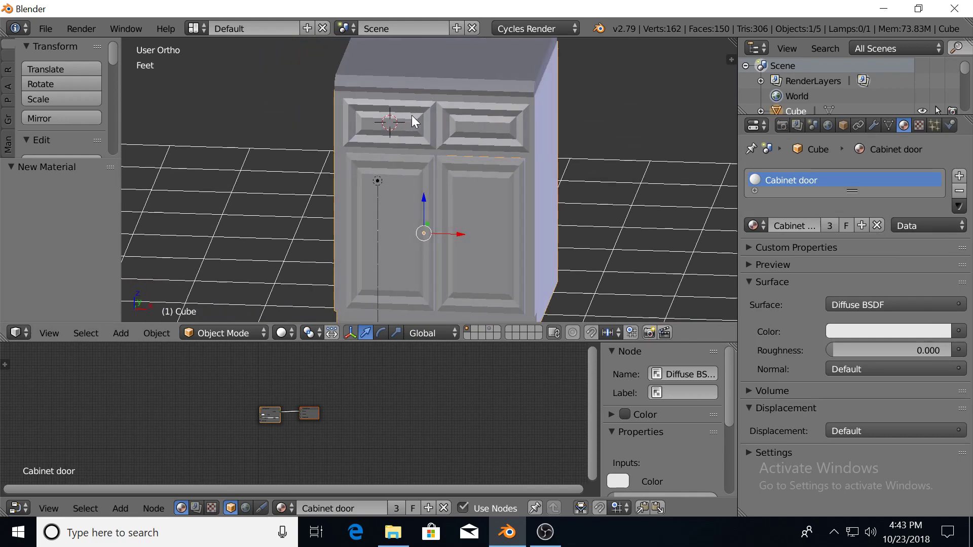
scroll(434, 120, "up", 2)
middle_click_drag(595, 141, 475, 138)
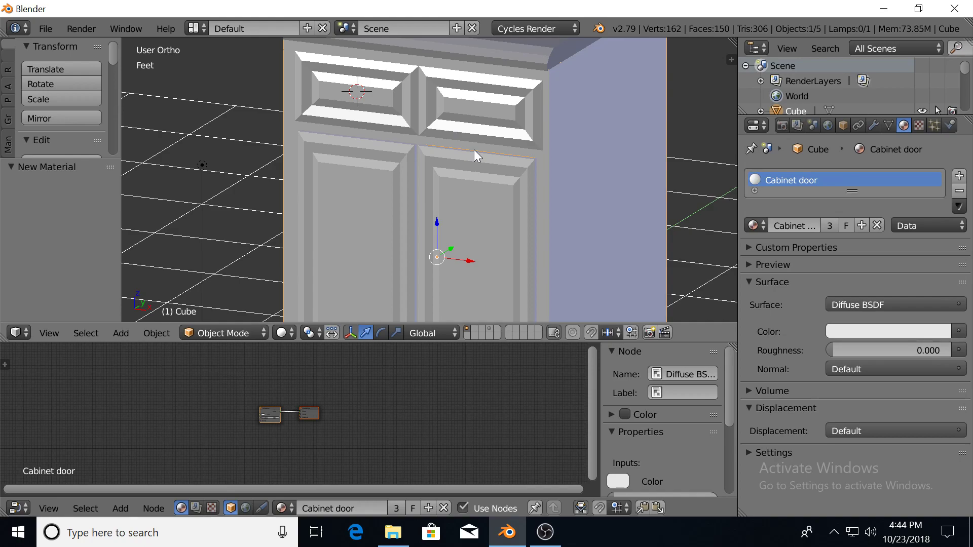
key("Tab")
key("Tab")
middle_click_drag(445, 181, 516, 190)
scroll(515, 184, "down", 3)
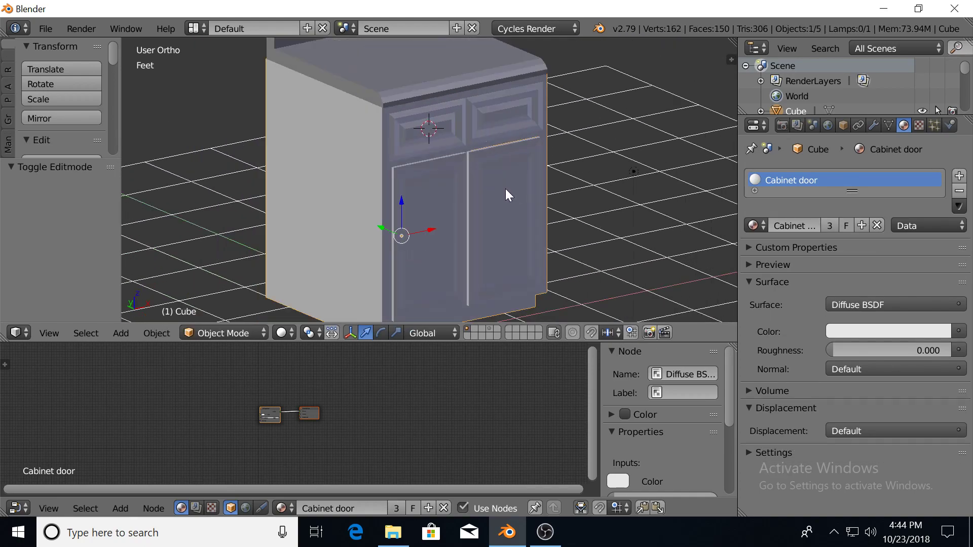
right_click(406, 220)
right_click(515, 202)
Create a new material on the countertop and name it "Counter top".
middle_click_drag(405, 142, 442, 230)
right_click(446, 123)
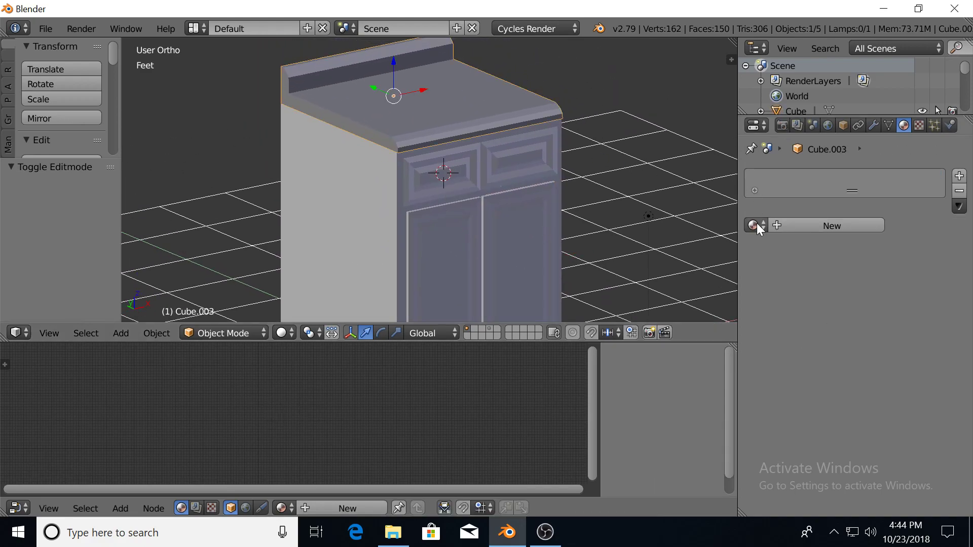
double_click(779, 226)
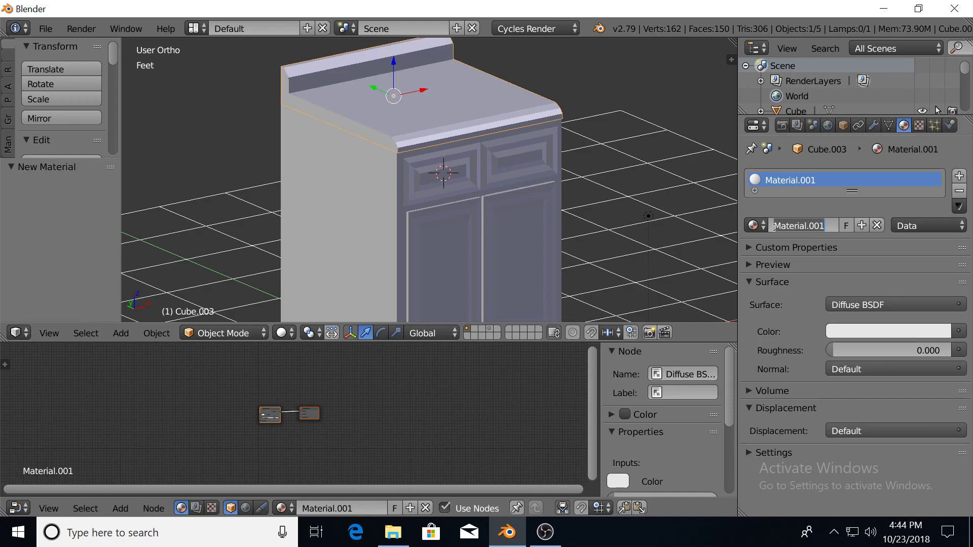
key("BackSpace")
type("Counter")
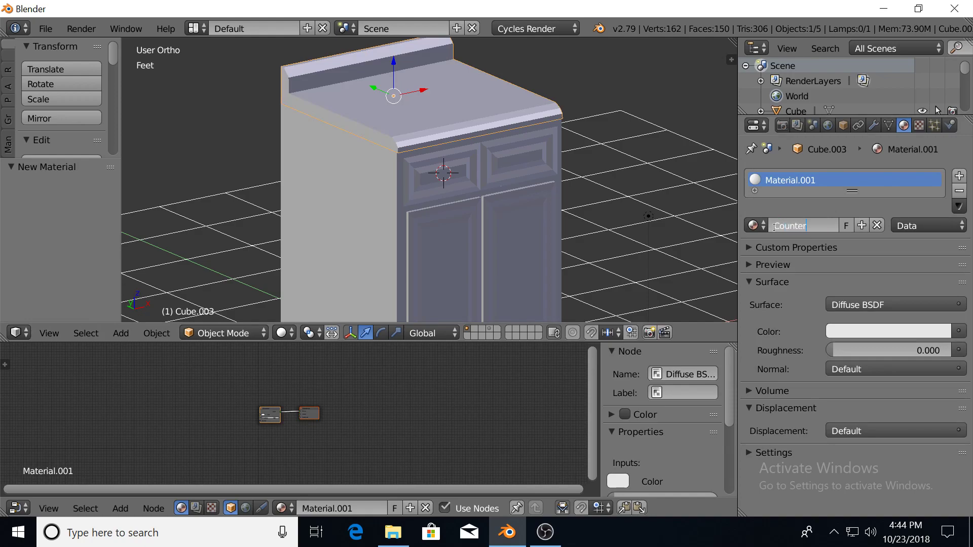
type(" top")
key("Return")
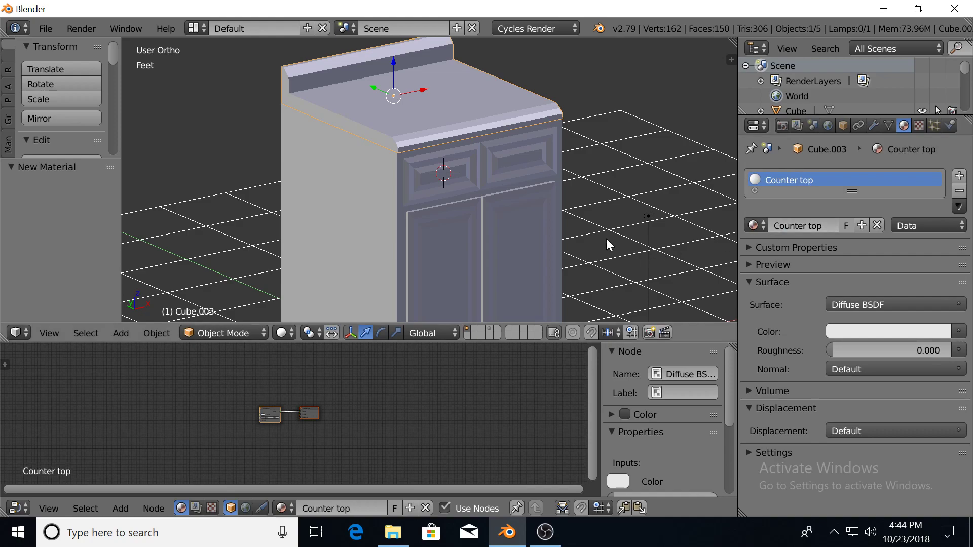
Unwrap all faces of the cabinet body with Smart UV Project, using an angle limit of 66 and zero island margin.
middle_click_drag(489, 221, 489, 153, "shift")
right_click(361, 183)
middle_click_drag(342, 182, 400, 158)
key("Tab")
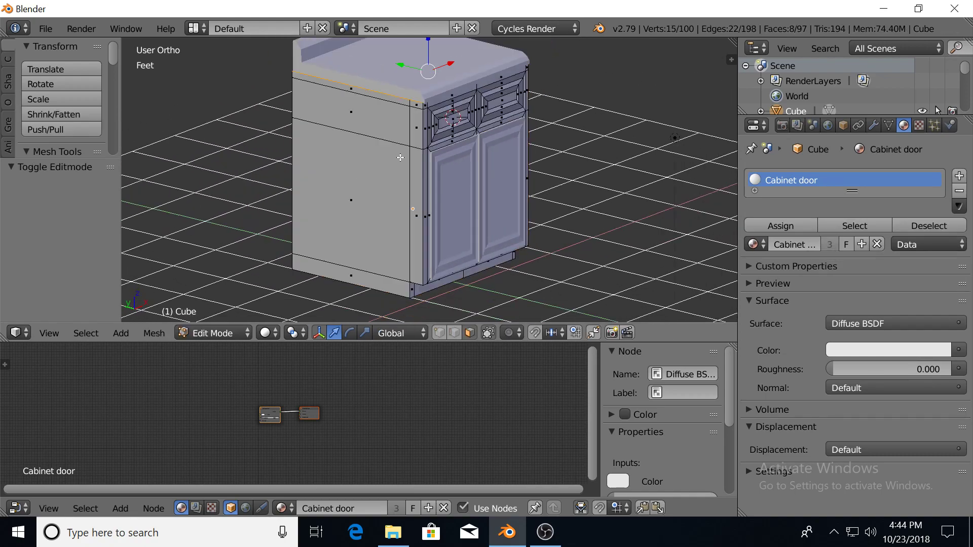
key("a")
key("a")
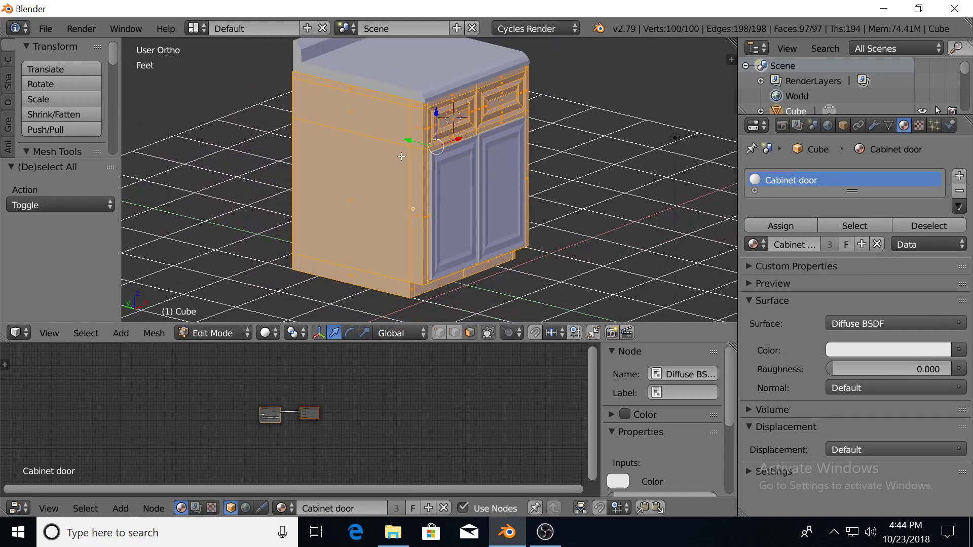
key("u")
left_click(393, 175)
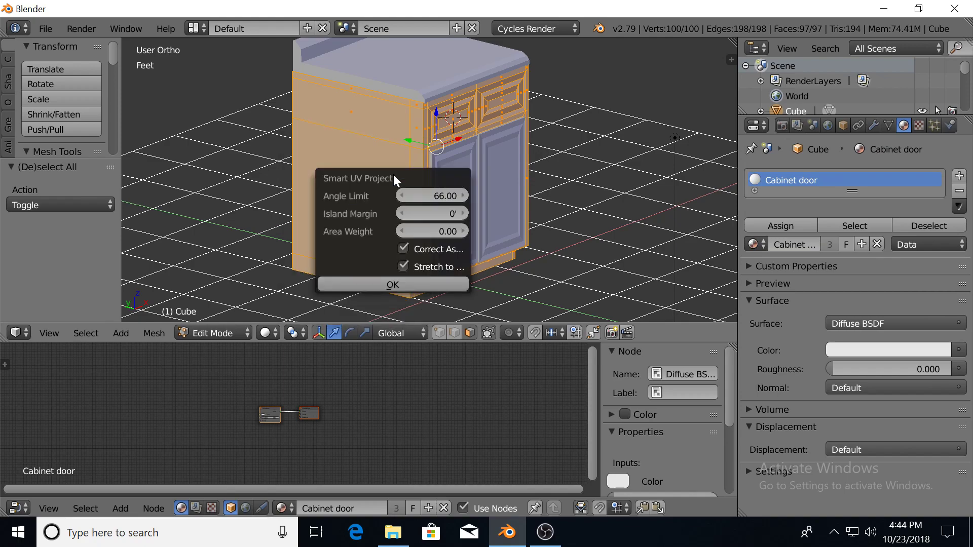
key("Return")
Replace the cabinet body's material with the existing "Cabinet material".
scroll(208, 390, "up", 5)
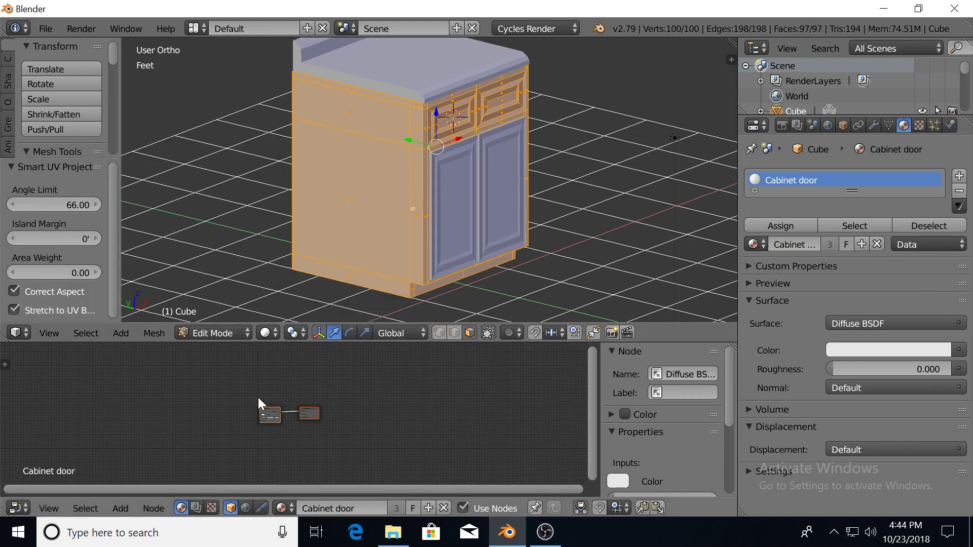
middle_click_drag(196, 388, 381, 362)
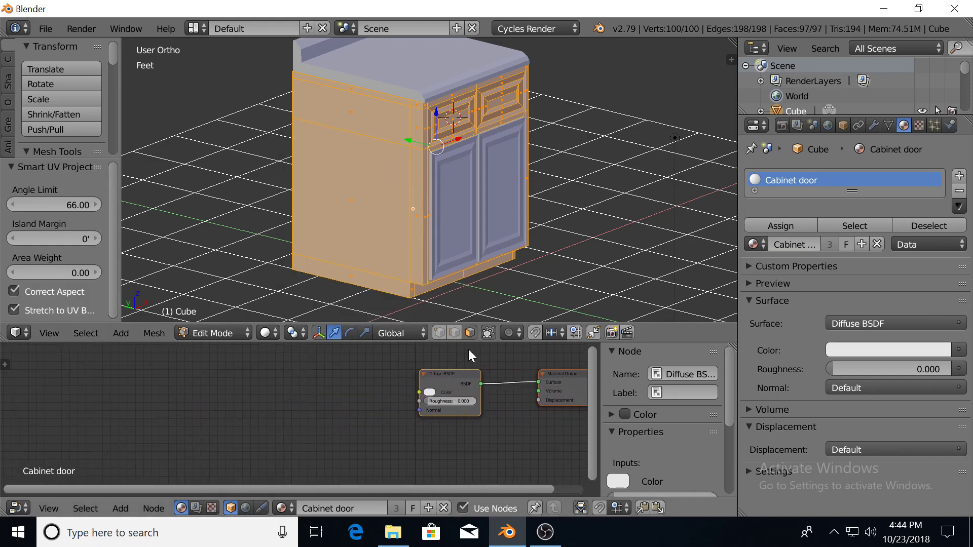
left_click(795, 227)
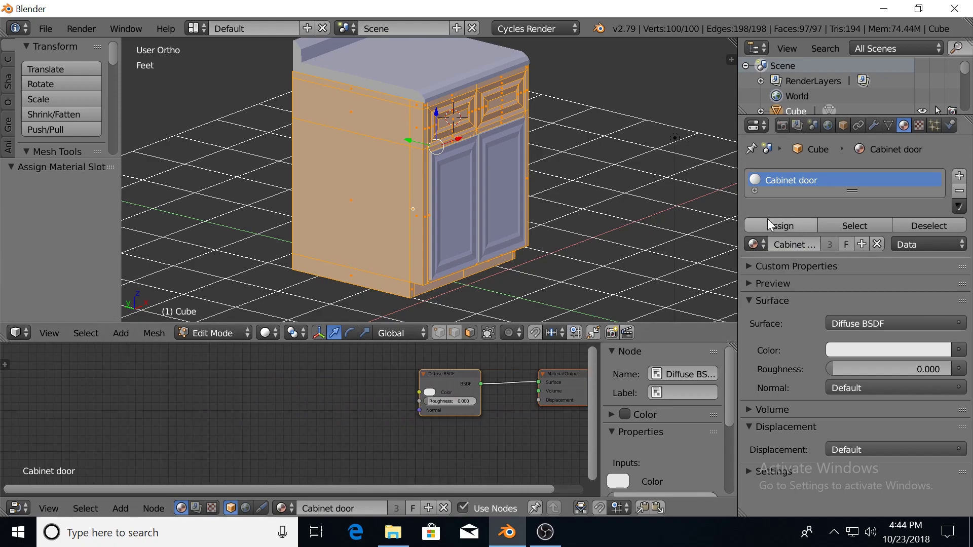
left_click(756, 244)
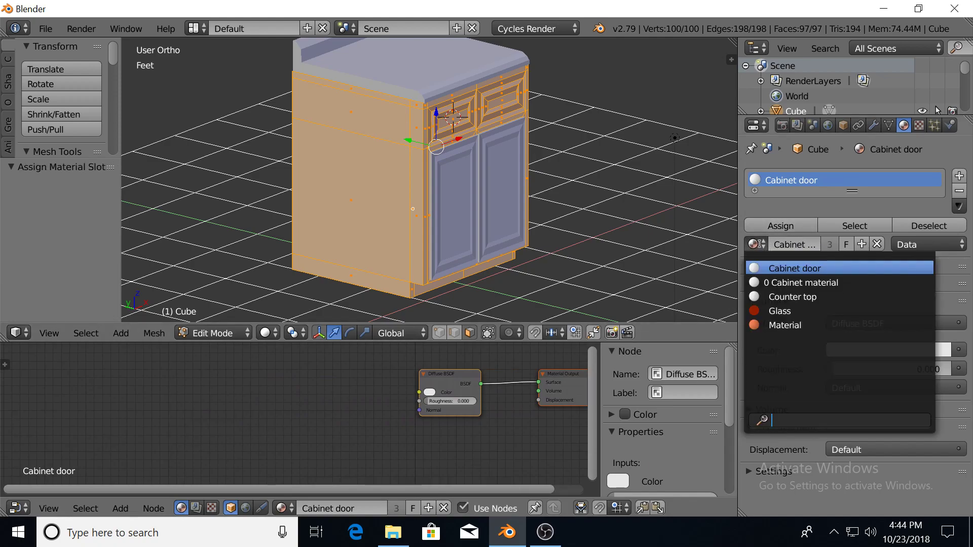
left_click(793, 285)
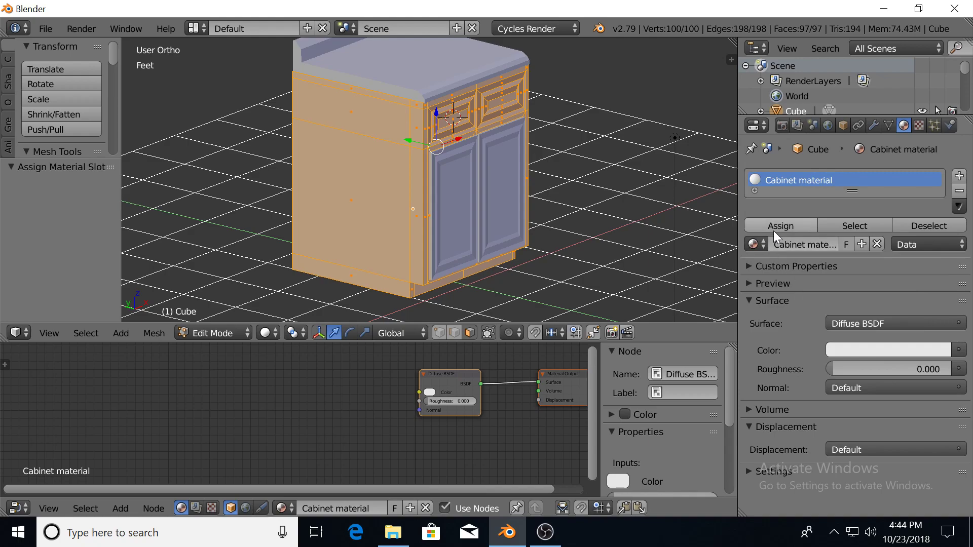
Add an Image Texture node to the cabinet material and connect its Color output to the Diffuse BSDF's Color input.
key("shift+a")
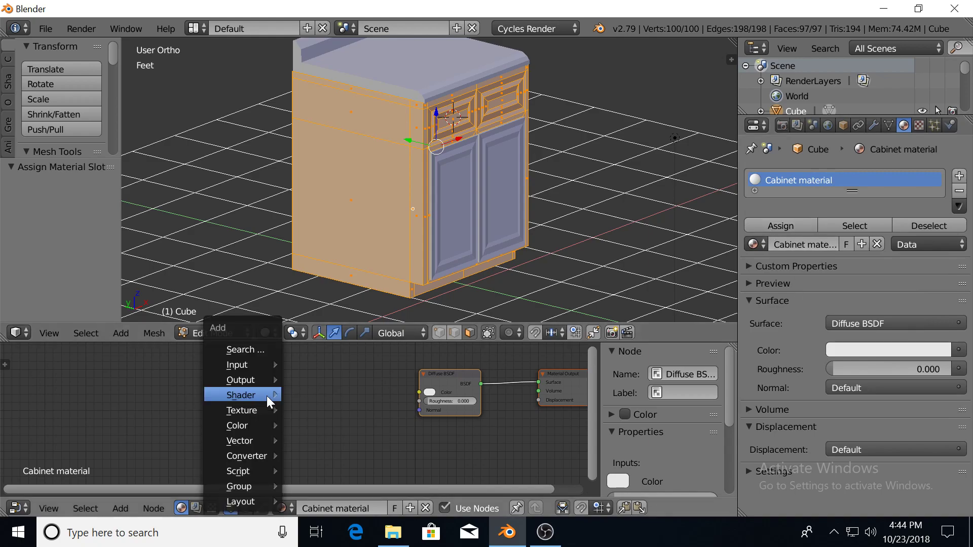
mouse_move(269, 411)
left_click(334, 294)
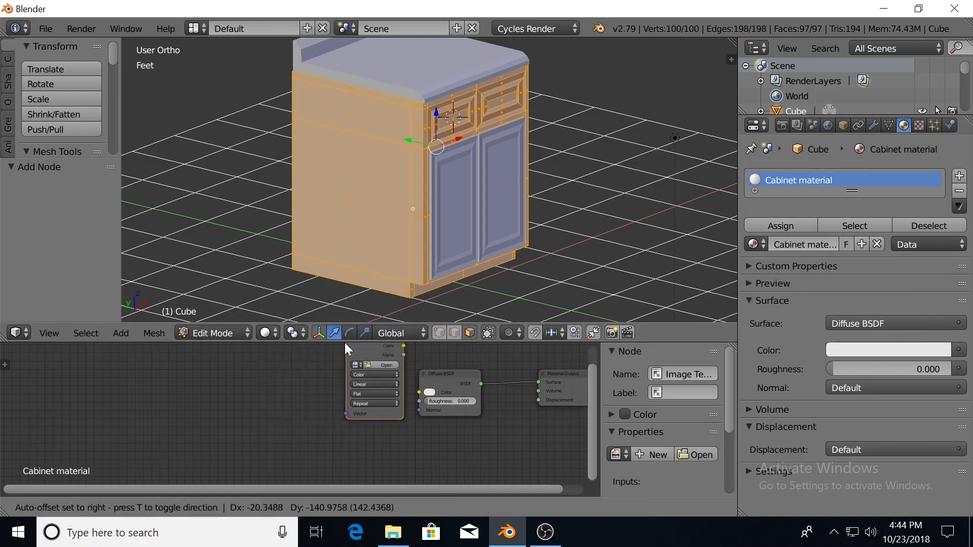
left_click(321, 354)
left_click_drag(379, 368, 419, 392)
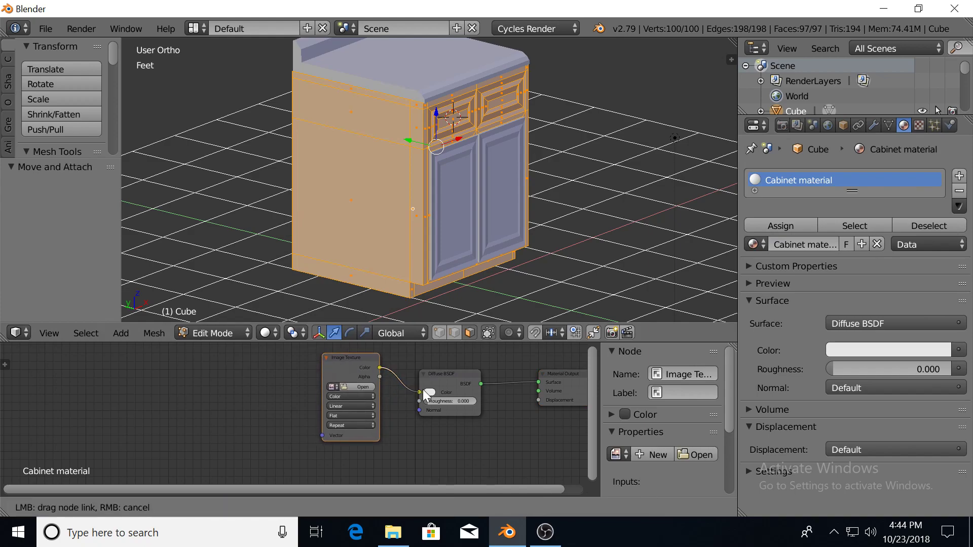
Load "Cabinet wood grain.jpg" from the desktop's Materials\Boggy creek materials folder into the Image Texture node, browsing the images as thumbnails.
left_click(369, 387)
left_click(63, 181)
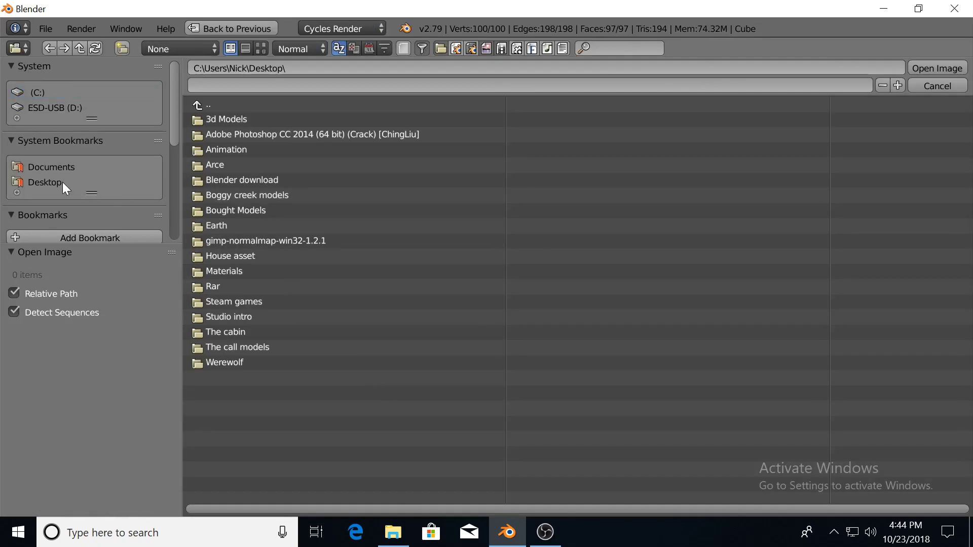
left_click(260, 48)
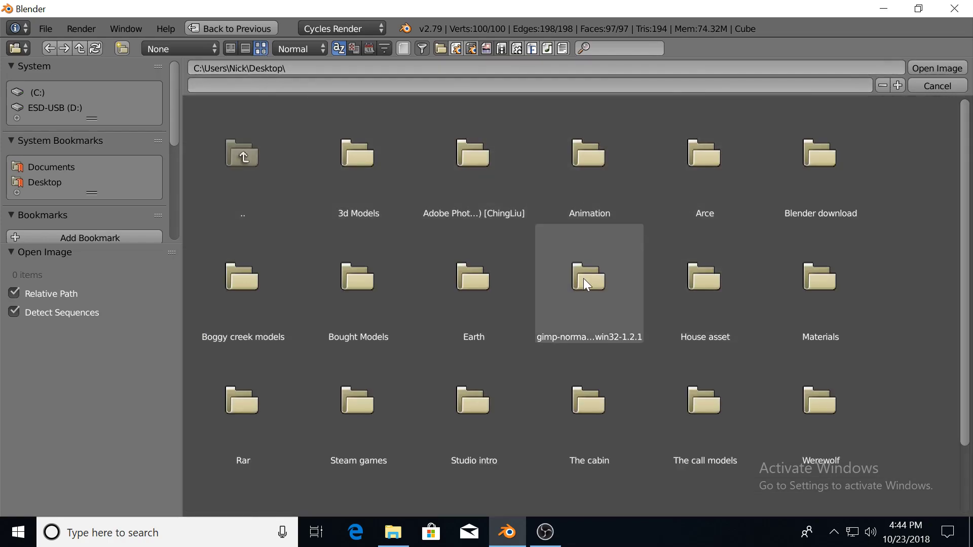
double_click(835, 277)
left_click_drag(835, 276, 837, 216)
right_click(782, 236)
right_click(836, 215)
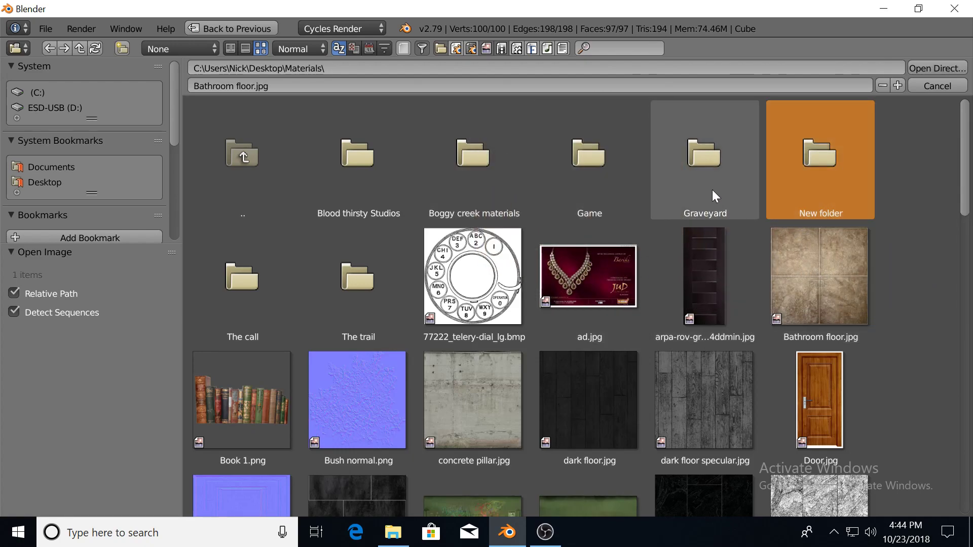
left_click(472, 172)
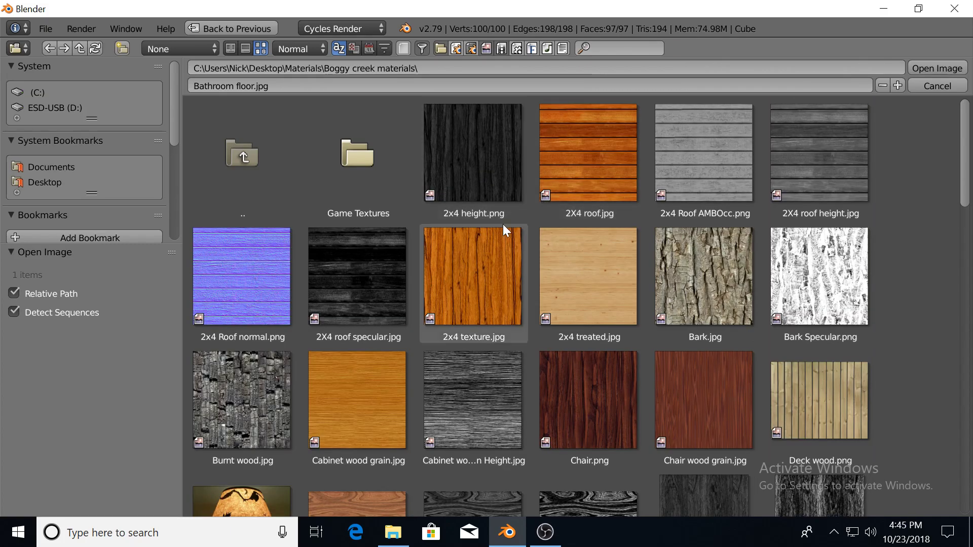
scroll(487, 240, "down", 1)
scroll(471, 274, "down", 1)
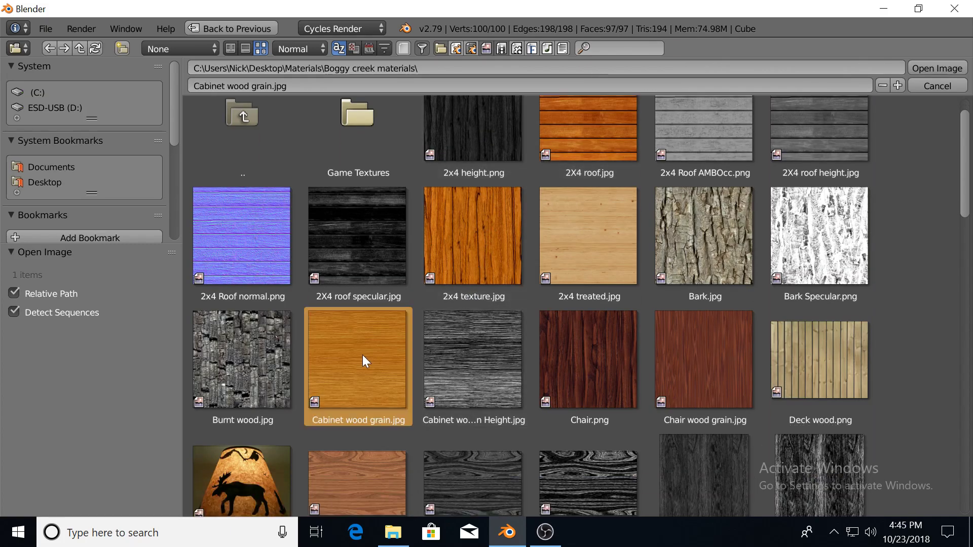
double_click(363, 355)
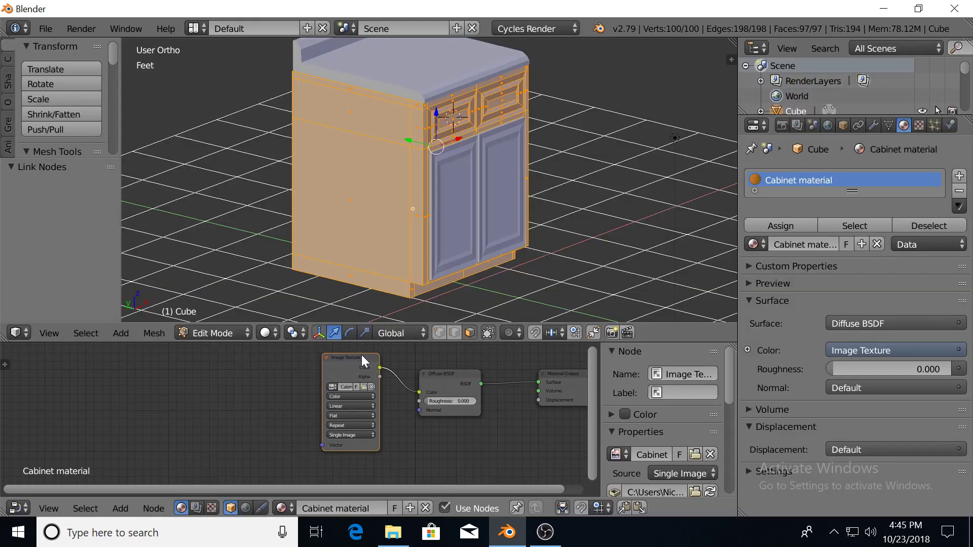
Switch the 3D view to Material shading, return to Object Mode and examine the wood grain around the cabinet.
left_click(273, 334)
left_click(297, 247)
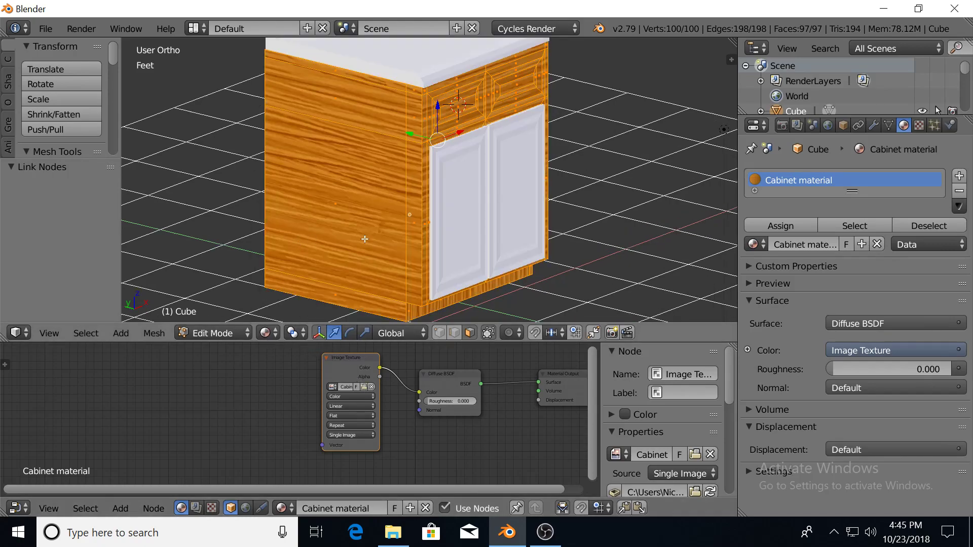
middle_click_drag(364, 239, 382, 242)
scroll(376, 234, "down", 1)
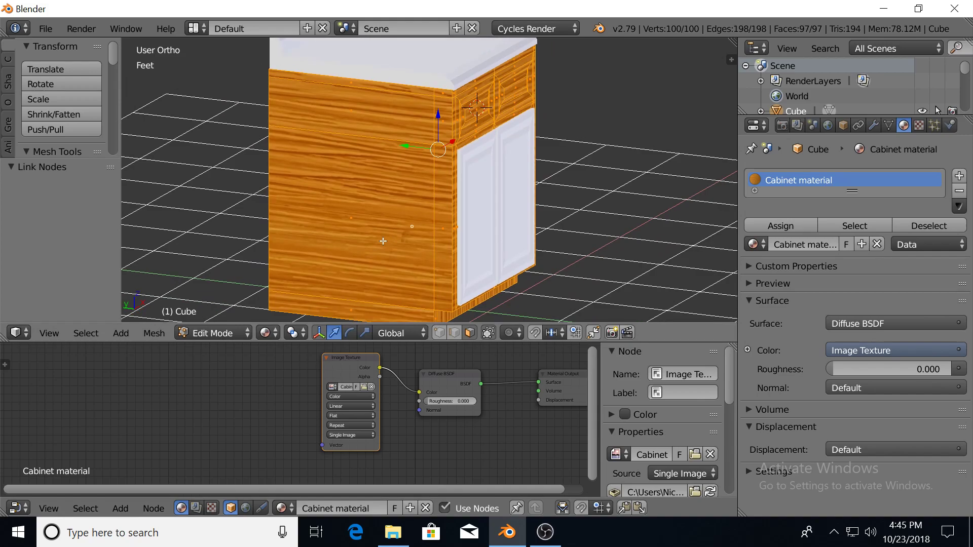
key("Tab")
middle_click_drag(482, 170, 280, 187)
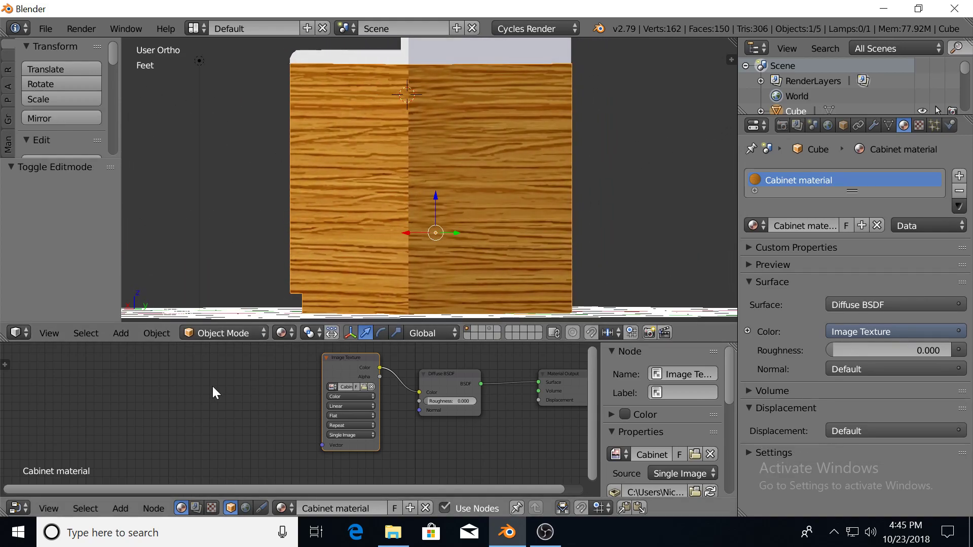
Add a Mapping node and connect its Vector output to the Image Texture's Vector input.
key("shift+a")
mouse_move(203, 418)
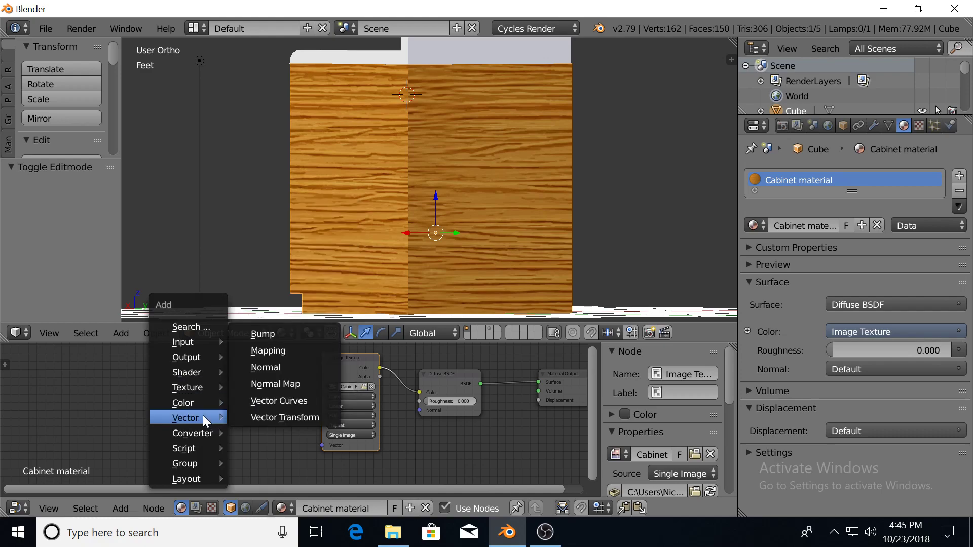
left_click(278, 356)
left_click(249, 379)
left_click_drag(258, 379, 323, 445)
middle_click_drag(105, 411, 153, 416)
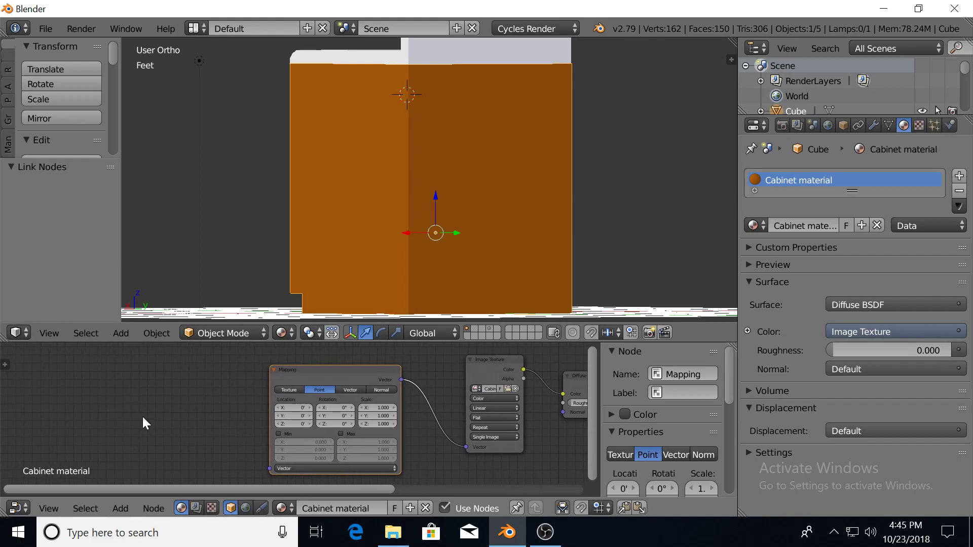
Add an input node to the cabinet material's node tree, before the Mapping node.
key("shift+a")
mouse_move(137, 344)
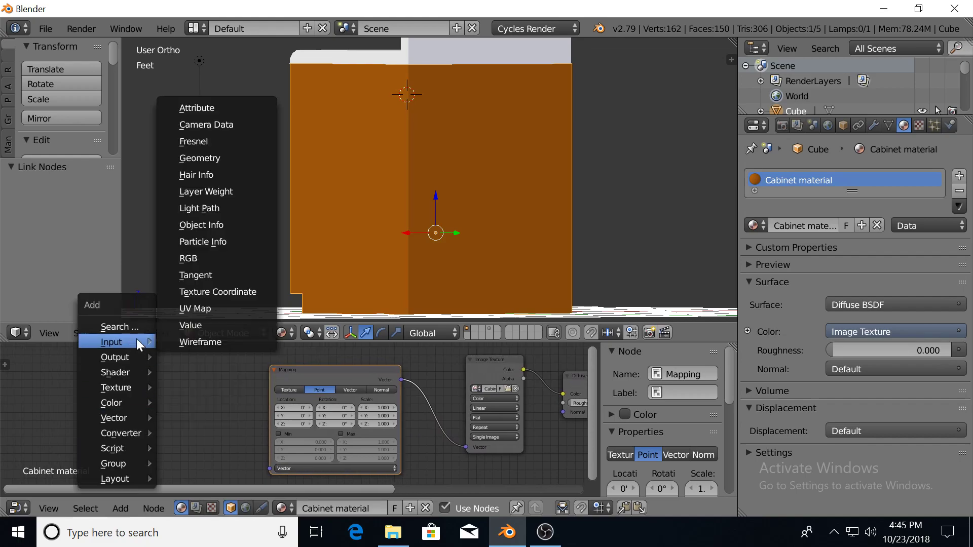
Add a Texture Coordinate node to the Cabinet material and connect its UV output to the Mapping node's Vector input.
left_click(208, 292)
left_click(210, 389)
left_click_drag(217, 395, 269, 469)
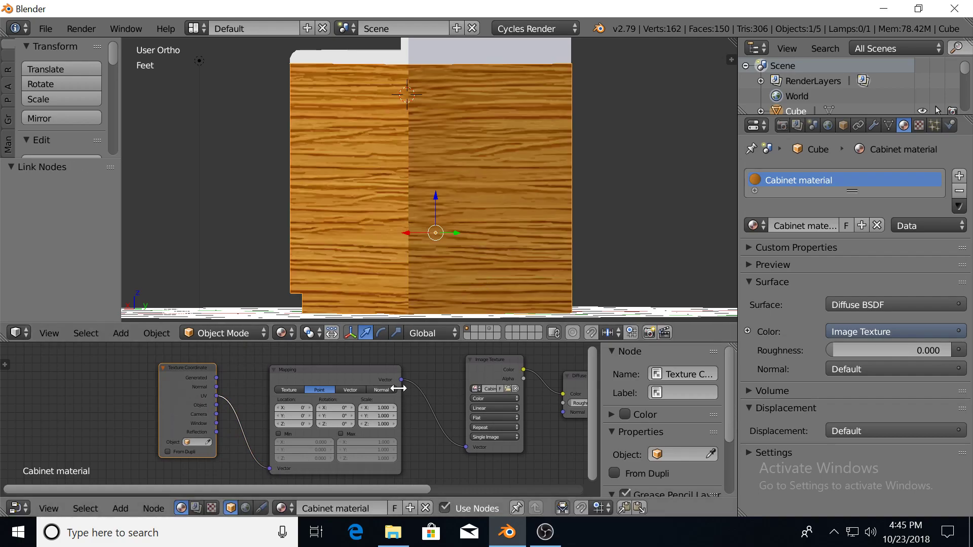
Set the Mapping node's X and Y scale to 3 for the Cabinet material.
left_click(394, 408)
left_click(394, 408)
left_click(394, 408)
left_click(394, 408)
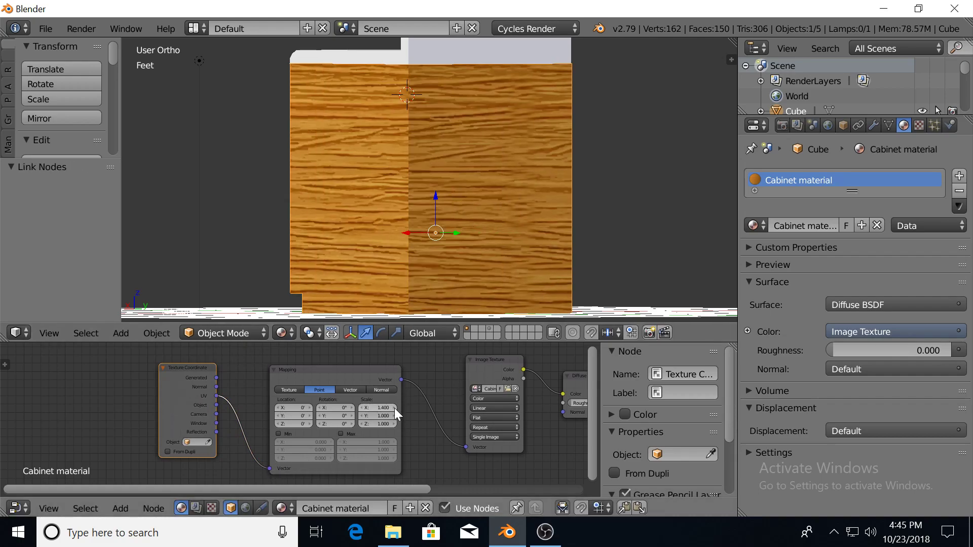
left_click(394, 408)
left_click(394, 408)
left_click(394, 409)
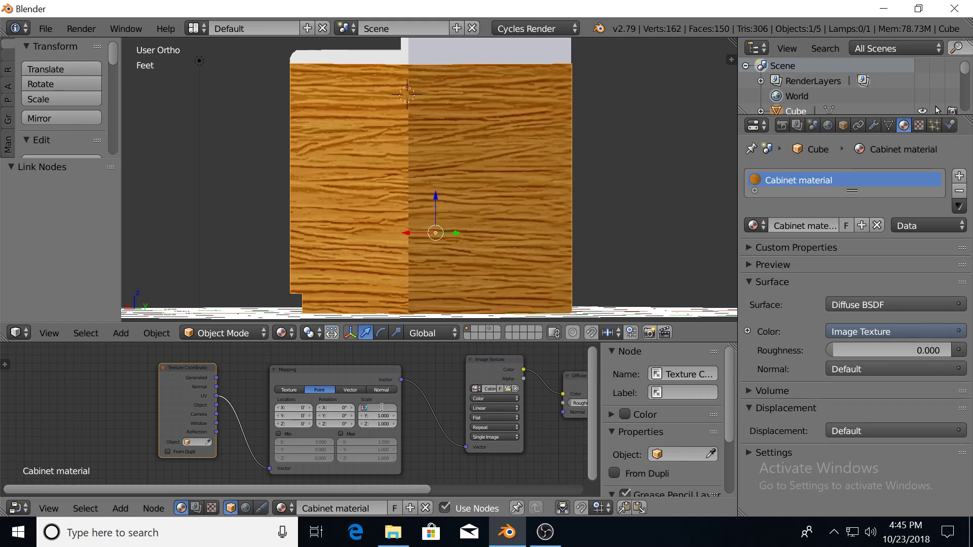
key("Return")
double_click(381, 418)
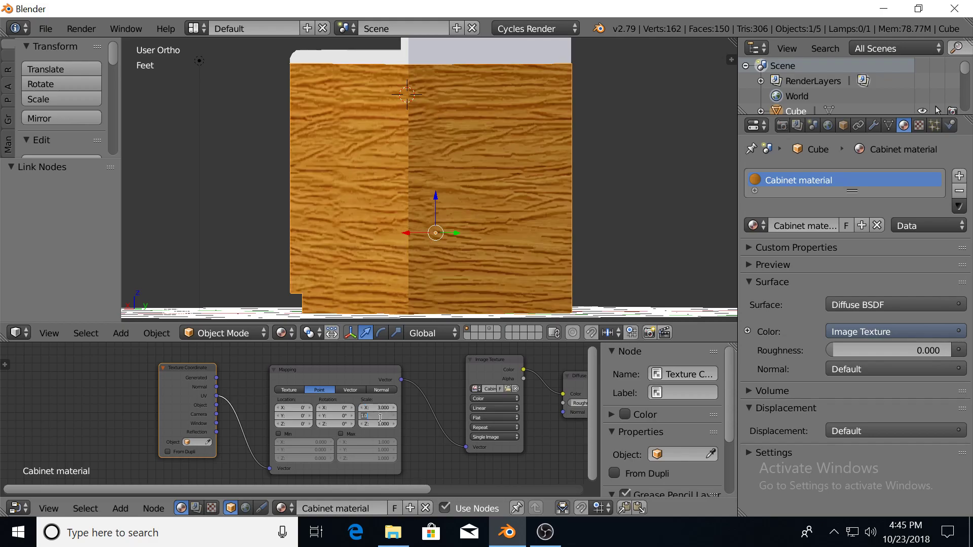
type("3")
key("Return")
Enter Edit Mode on the cabinet, clear the selection and select all the faces of the left drawer front.
middle_click_drag(348, 192, 482, 180)
scroll(451, 198, "up", 3)
key("Tab")
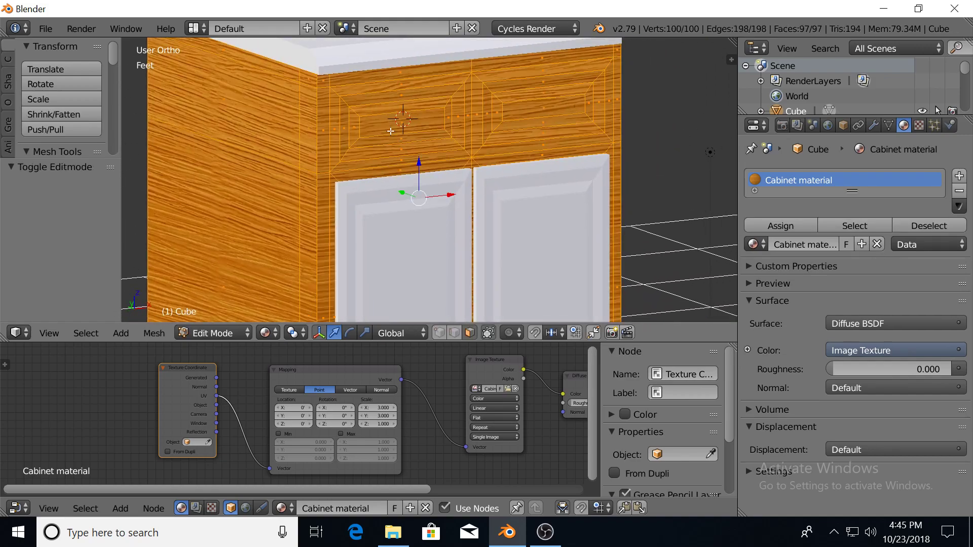
key("a")
scroll(391, 135, "up", 2)
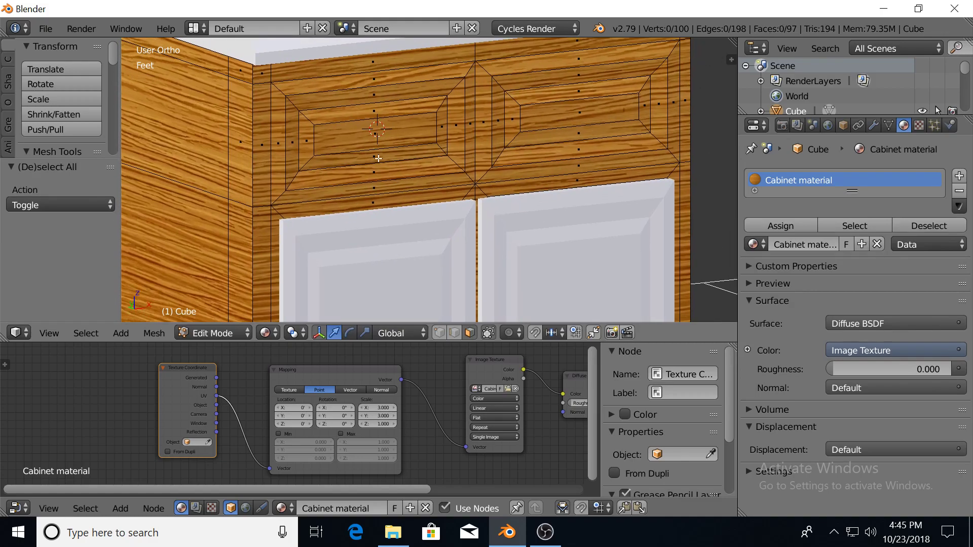
right_click(281, 156)
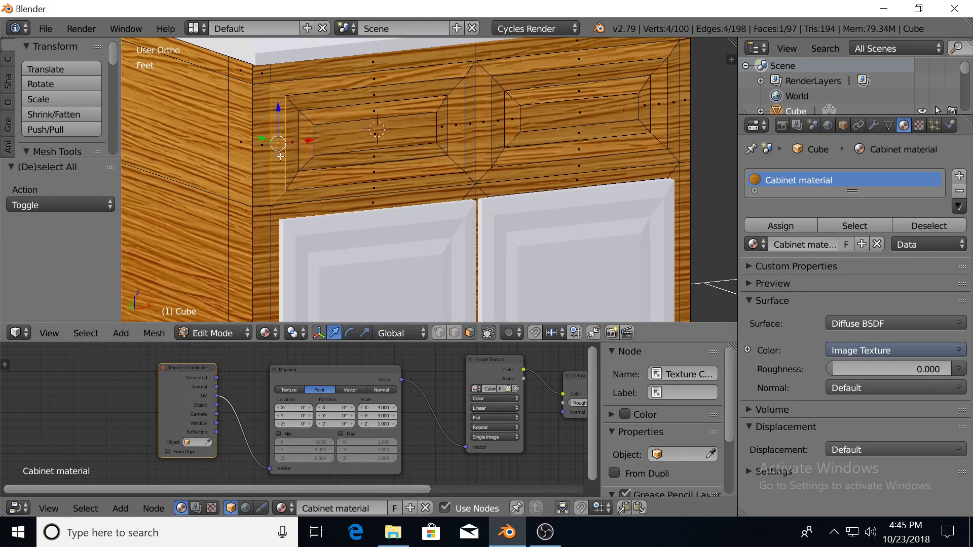
right_click(299, 194, "shift")
right_click(303, 179, "shift")
right_click(293, 162, "shift")
right_click(305, 137, "shift")
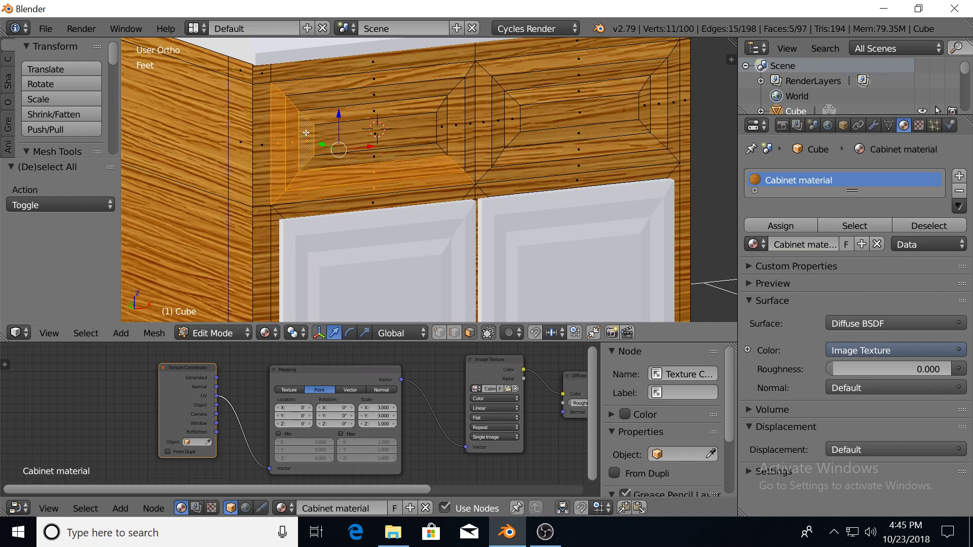
right_click(314, 87, "shift")
right_click(321, 98, "shift")
right_click(338, 133, "shift")
right_click(339, 114, "shift")
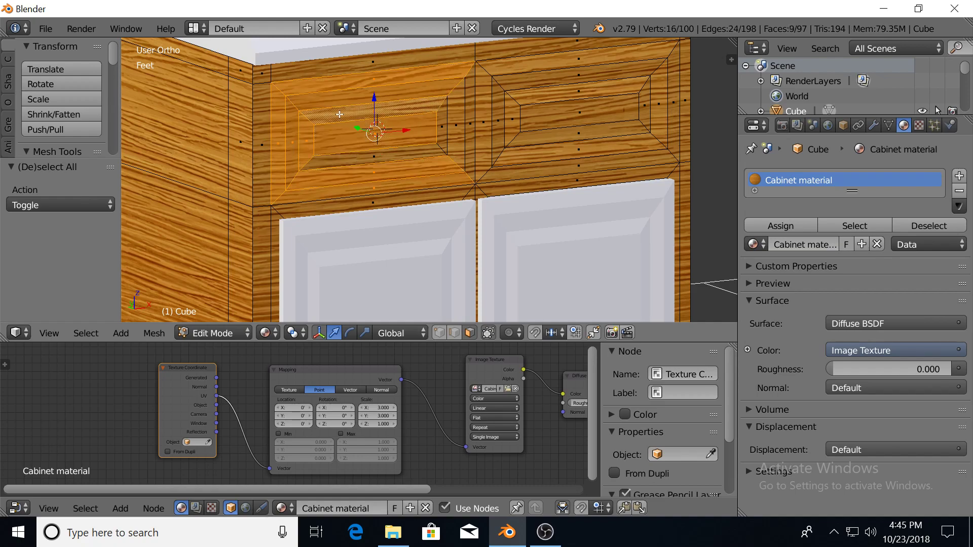
right_click(358, 163, "shift")
right_click(442, 132, "shift")
right_click(456, 124, "shift")
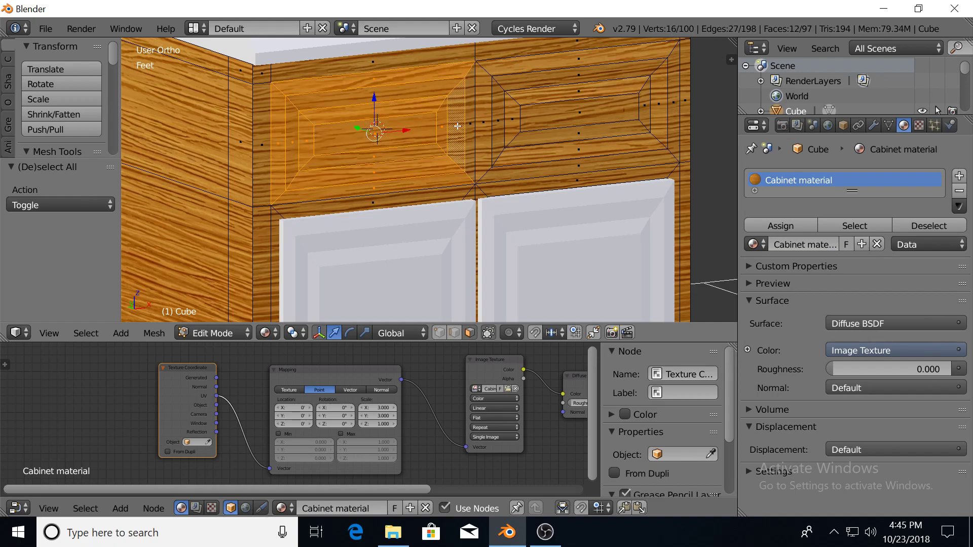
right_click(466, 120, "shift")
Add all the faces of the right drawer front to the selection.
right_click(483, 118, "shift")
right_click(510, 69, "shift")
right_click(499, 89, "shift")
right_click(510, 88, "shift")
right_click(512, 108, "shift")
right_click(532, 98, "shift")
right_click(539, 109, "shift")
right_click(643, 107, "shift")
right_click(655, 100, "shift")
right_click(669, 99, "shift")
right_click(645, 140, "shift")
right_click(625, 130, "shift")
right_click(616, 167, "shift")
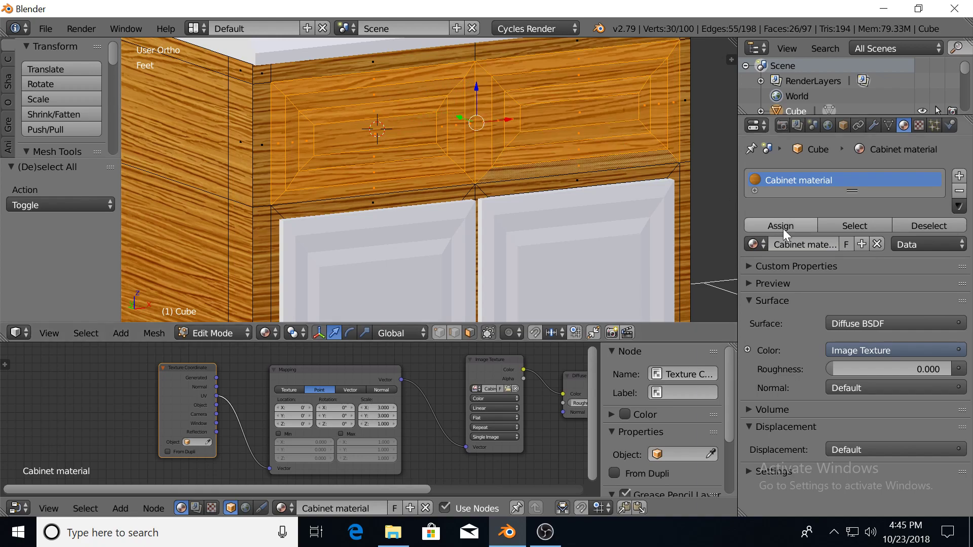
Create a material named "Cabinet drawer" in a new second slot and assign it to the selected drawer faces.
left_click(753, 244)
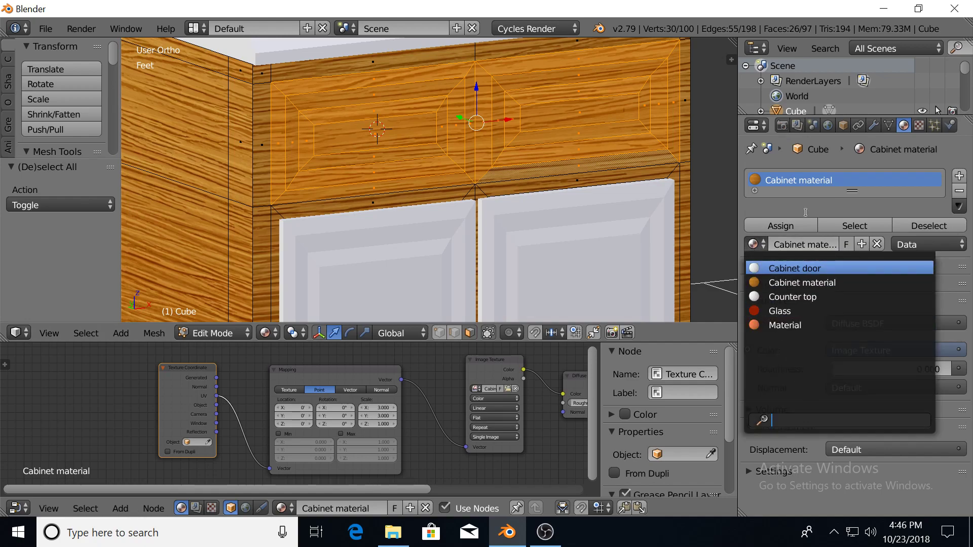
left_click(958, 175)
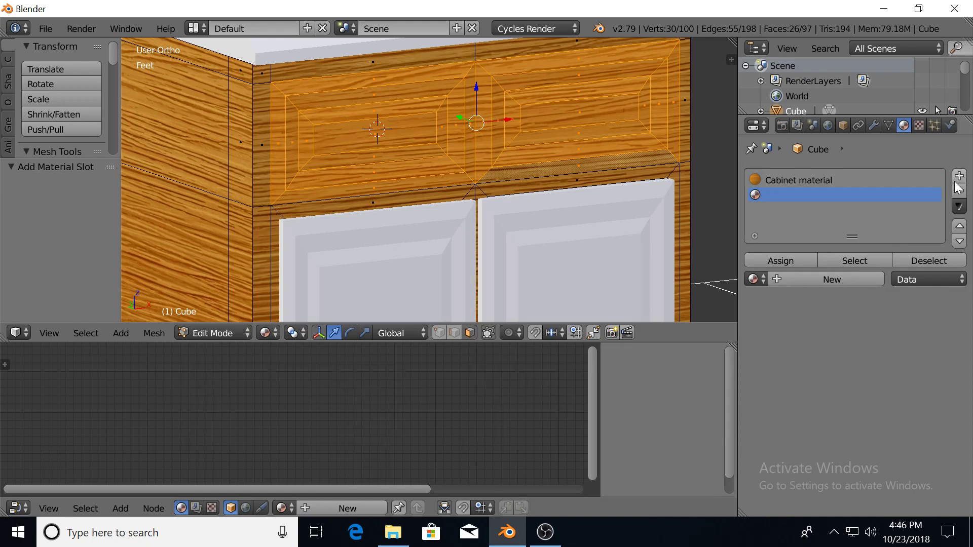
left_click(789, 278)
left_click(789, 278)
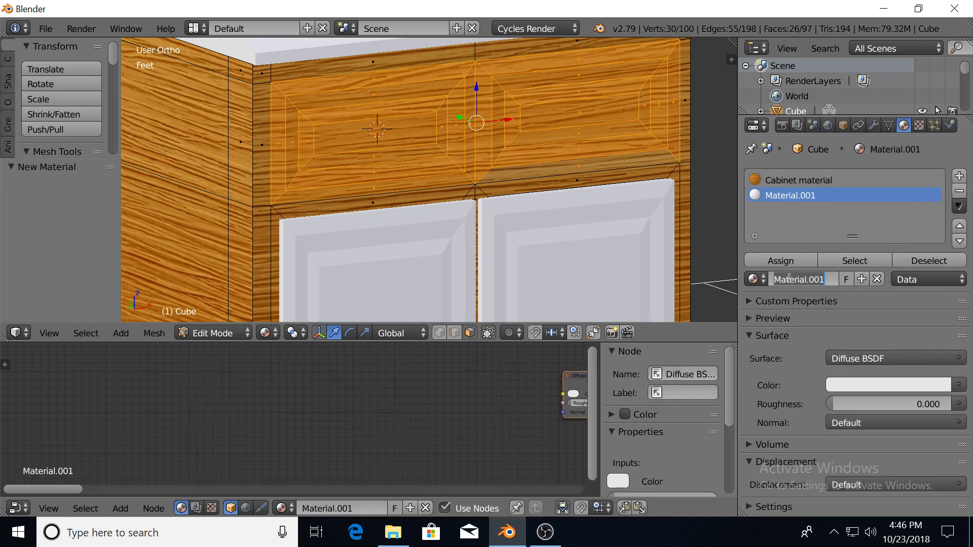
type("C")
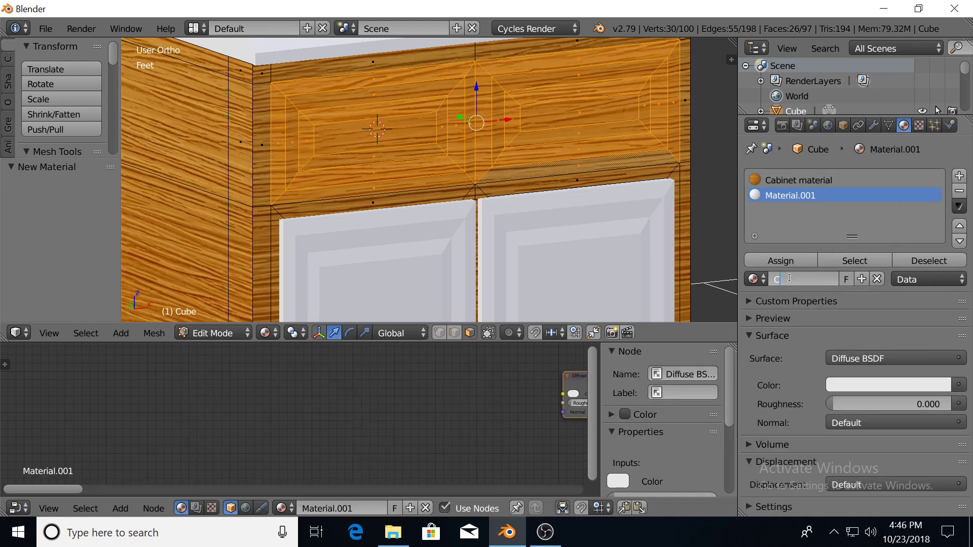
type("abinet drwer")
key("BackSpace")
key("BackSpace")
key("BackSpace")
type("rawer")
key("Return")
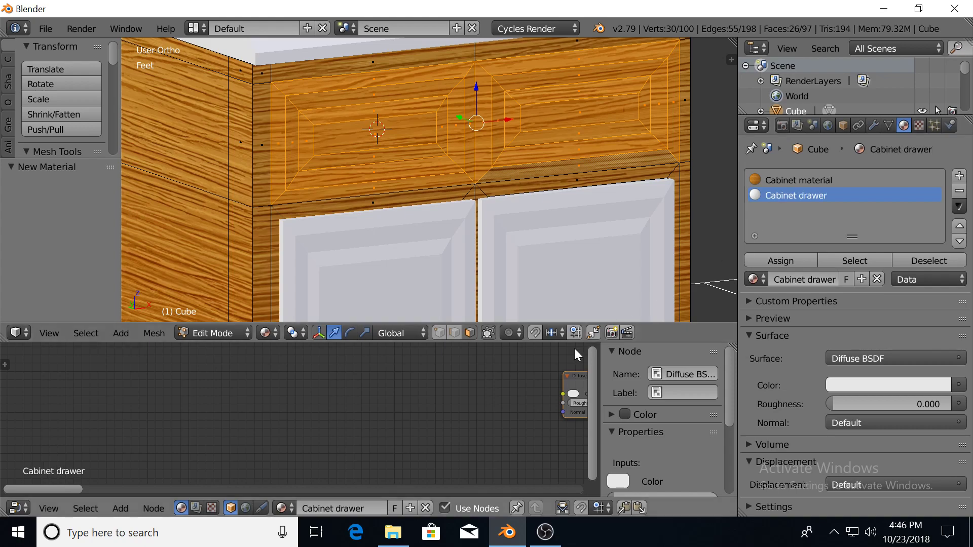
left_click(783, 257)
scroll(715, 244, "down", 1)
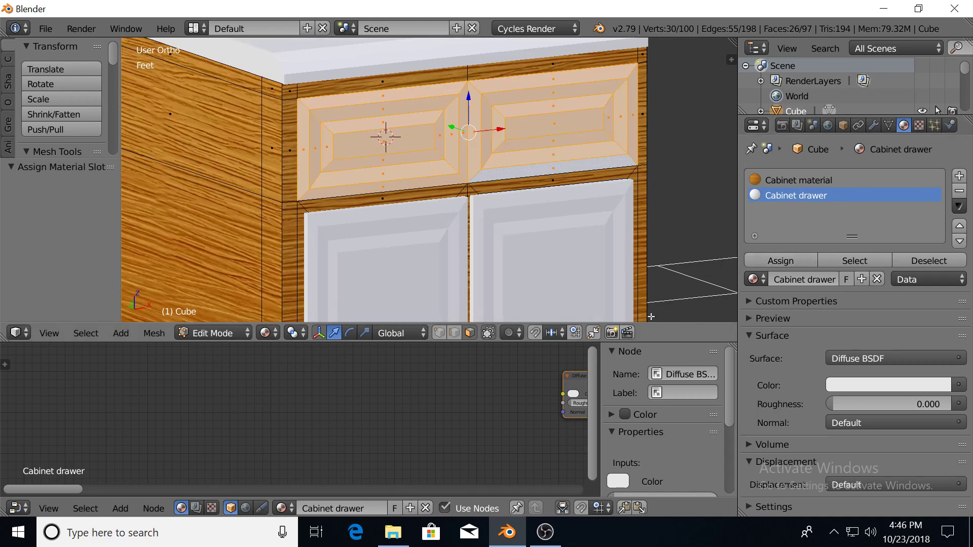
Copy all nodes of the Cabinet material to the clipboard.
left_click(775, 181)
scroll(457, 404, "down", 3)
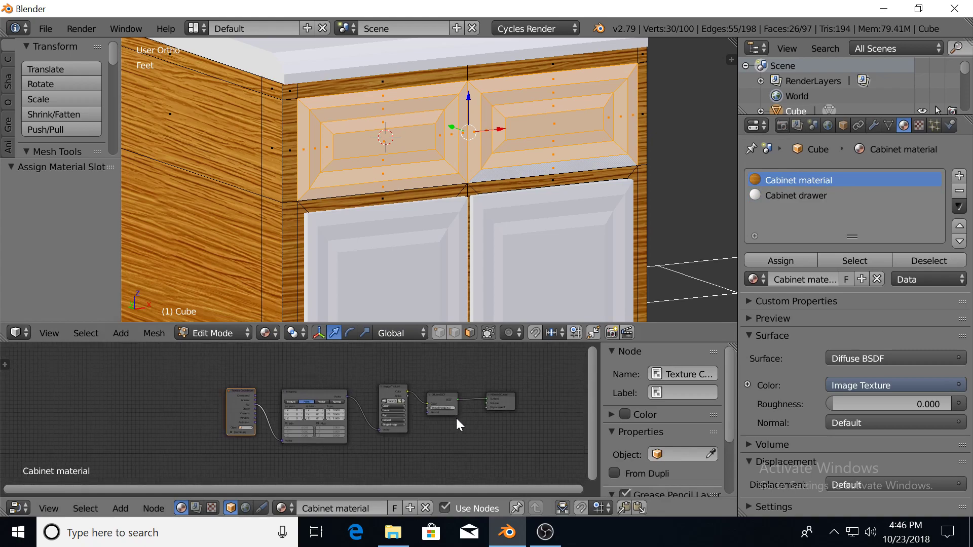
key("b")
left_click_drag(173, 366, 560, 457)
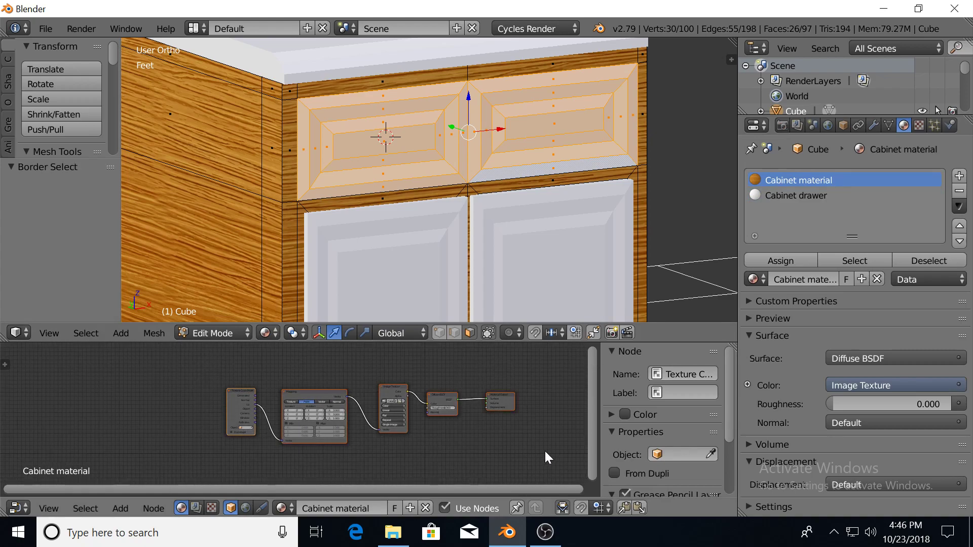
key("ctrl+v")
key("ctrl+c")
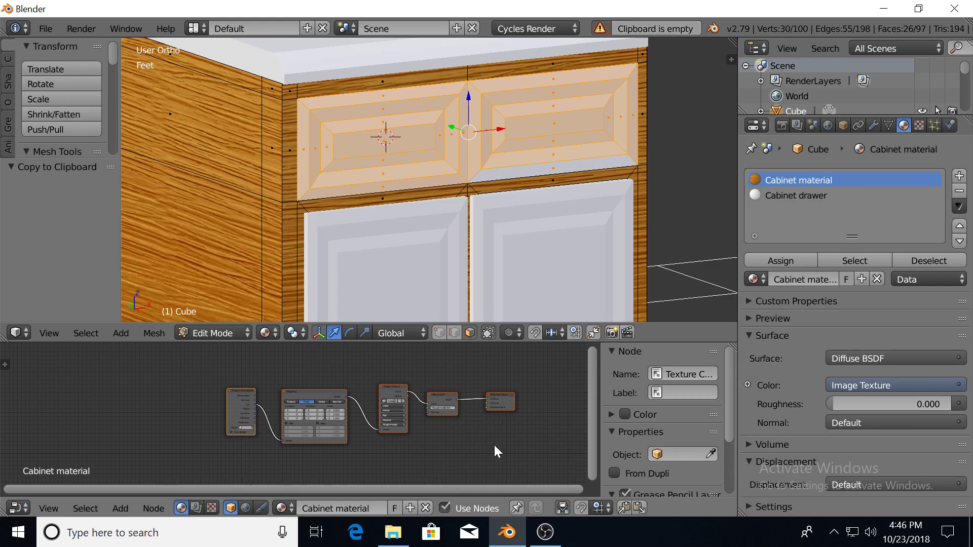
Delete the Cabinet drawer material's default nodes and paste in the nodes copied from the Cabinet material.
left_click(786, 195)
key("x")
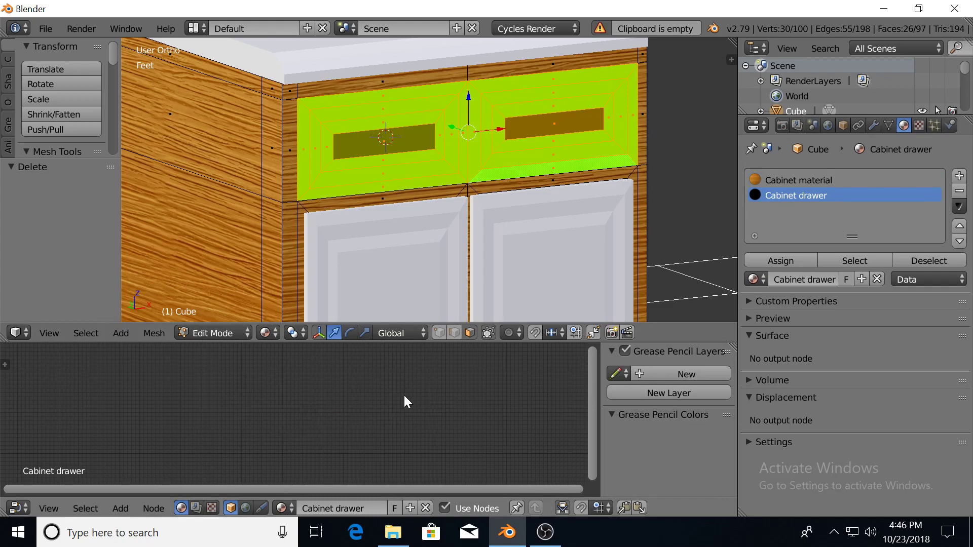
key("ctrl+v")
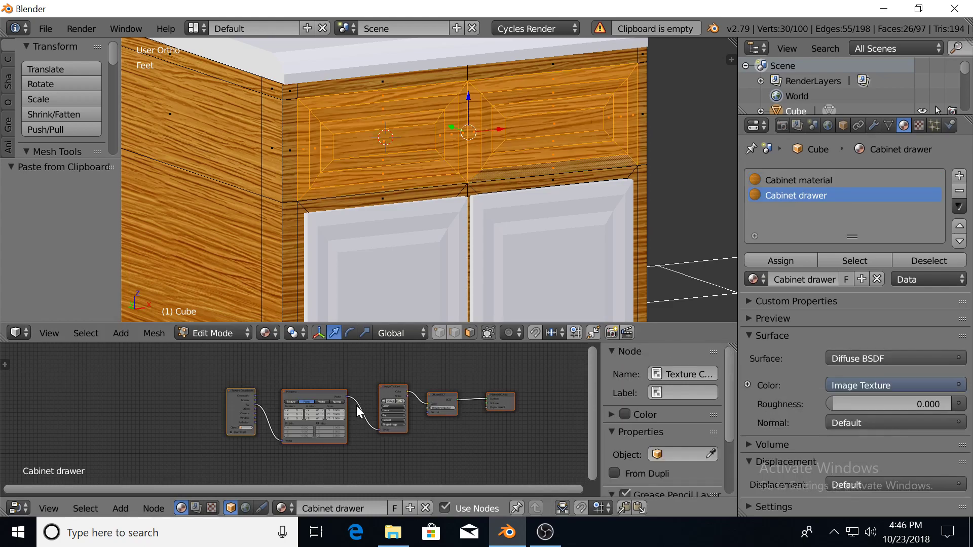
Try setting the Z rotation of the Cabinet drawer material's Mapping node to 90°.
scroll(351, 438, "up", 3)
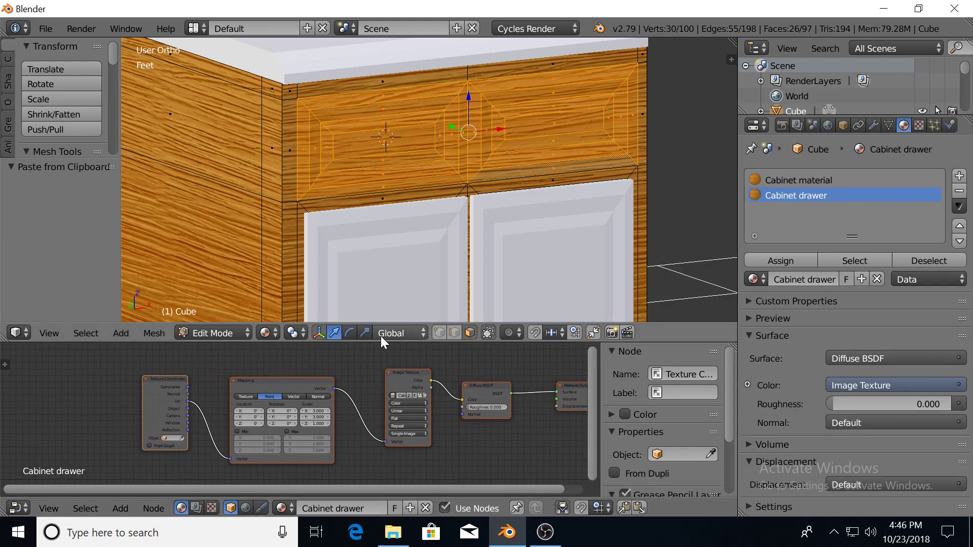
left_click(283, 422)
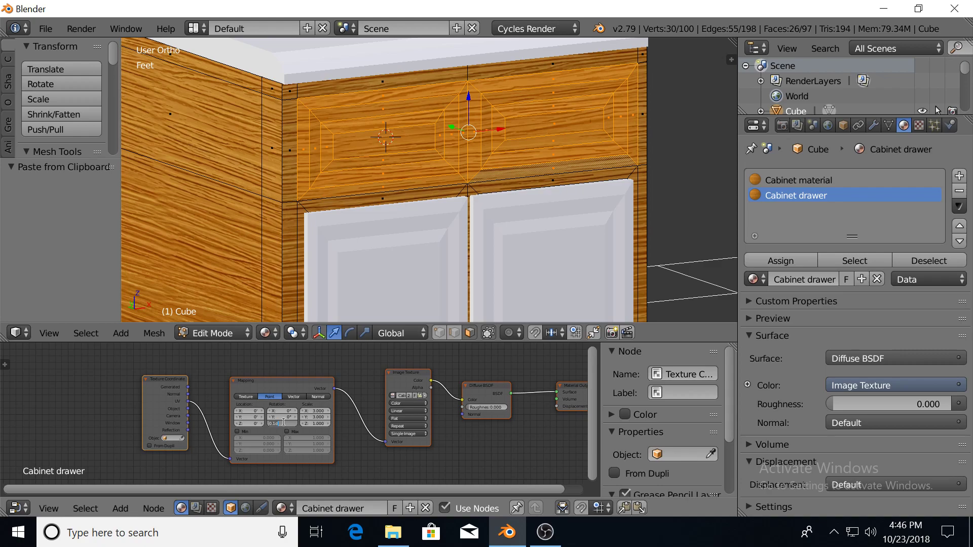
type("90")
key("Return")
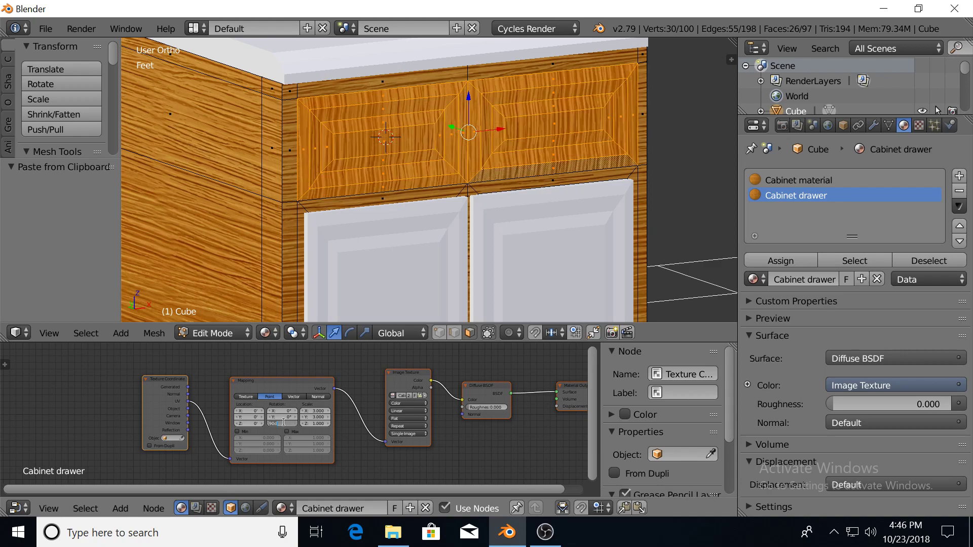
key("ctrl+z")
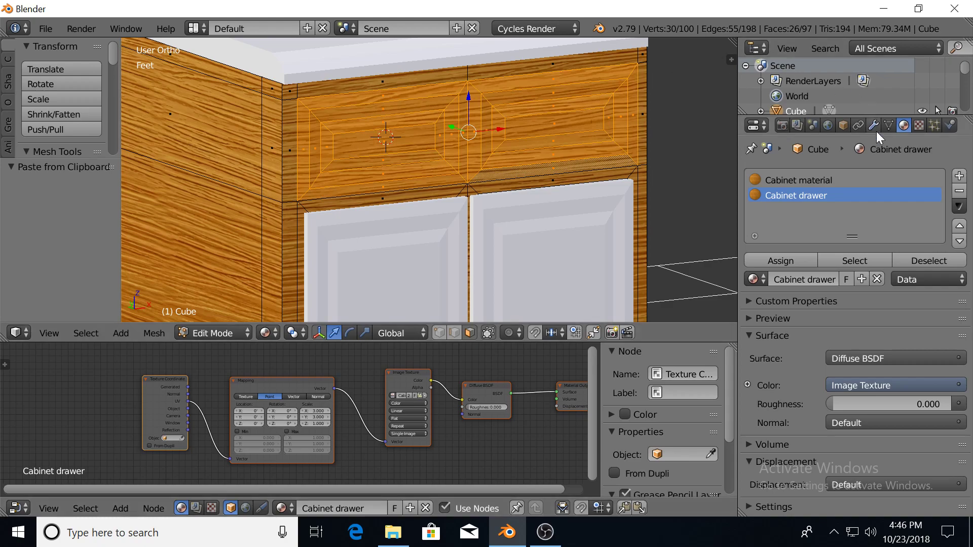
Set the Z rotation of the Cabinet material's Mapping node to 90° and return to Object Mode.
left_click(827, 180)
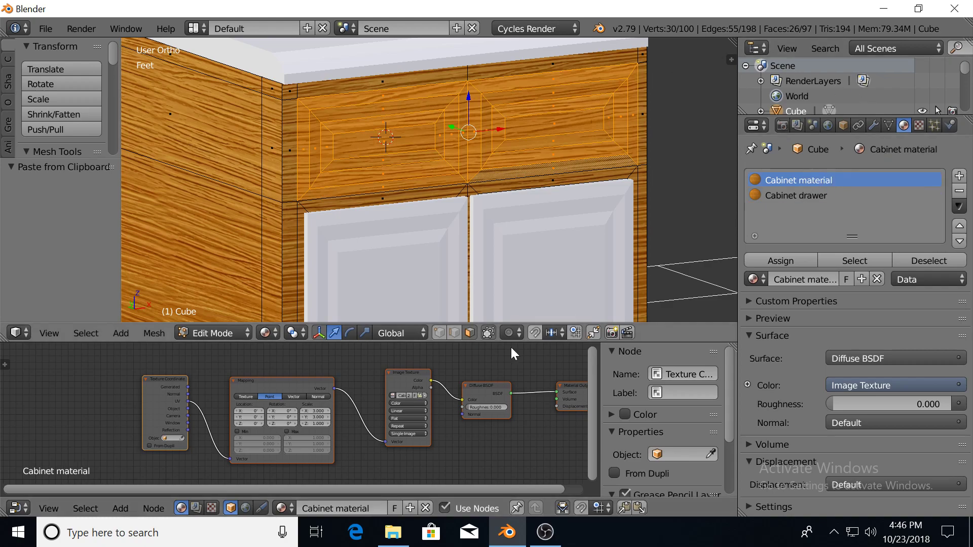
left_click(278, 420)
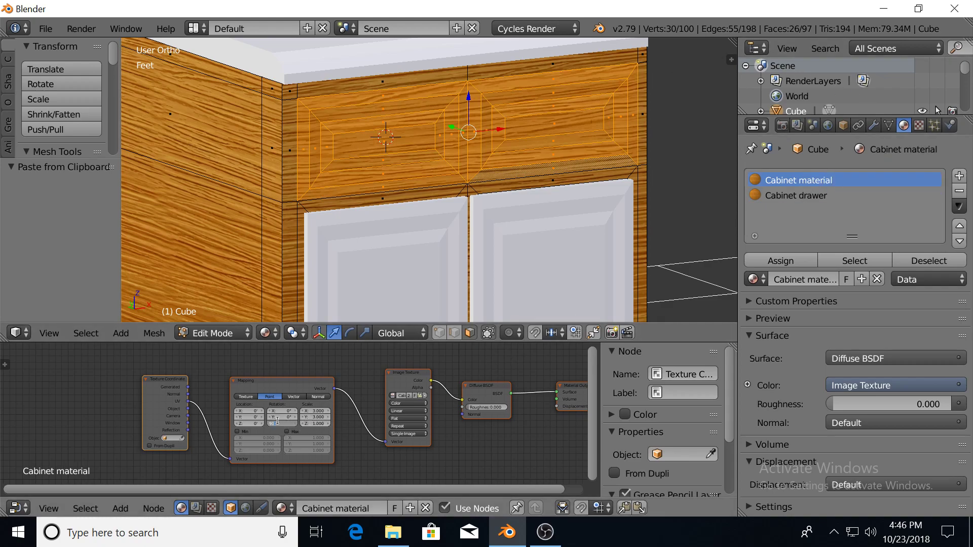
type("90")
key("Return")
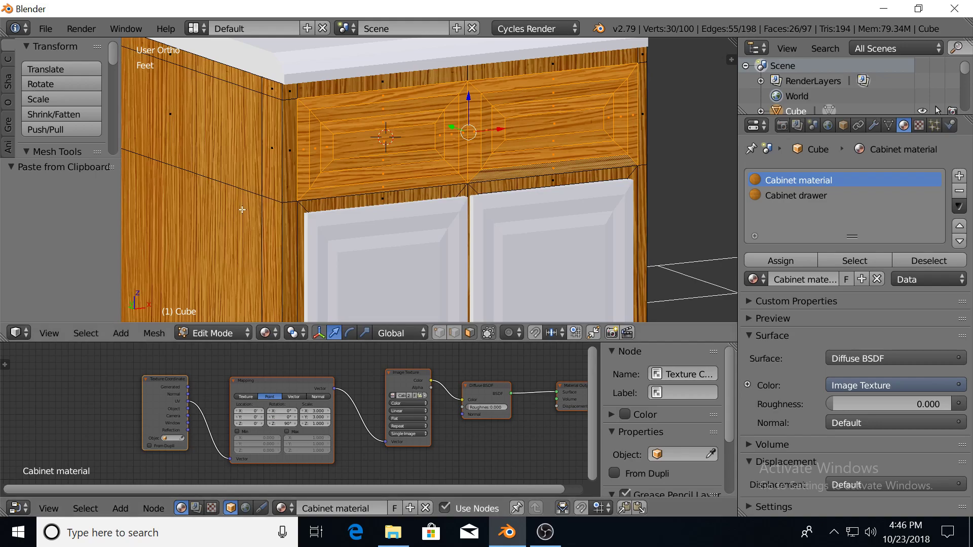
key("Tab")
Select the left cabinet door and replace its Cabinet door material's nodes with the copied wood texture nodes.
scroll(269, 222, "down", 5)
middle_click_drag(282, 215, 542, 178)
scroll(357, 164, "up", 1)
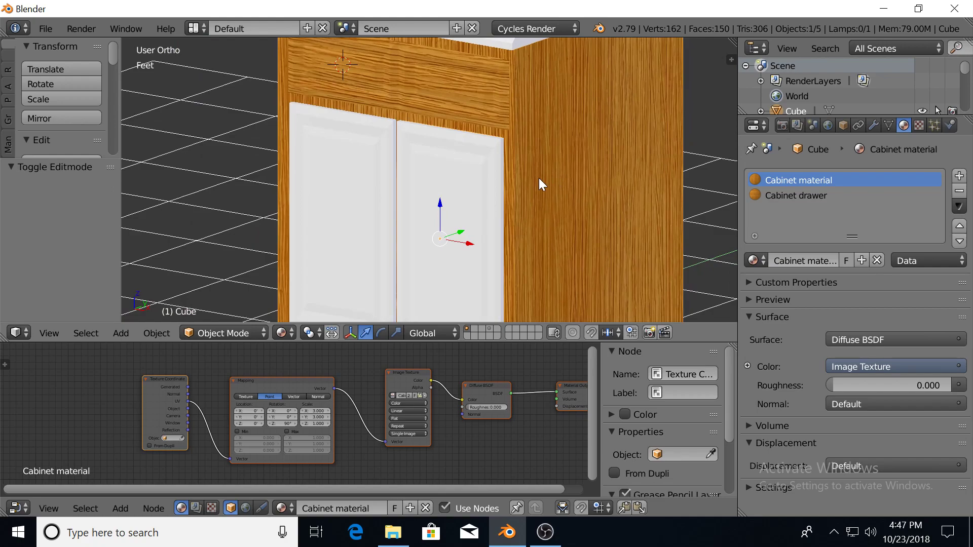
mouse_move(404, 212)
middle_mouse_down()
mouse_move(438, 211)
mouse_move(476, 232)
mouse_move(497, 221)
mouse_move(410, 193)
mouse_move(424, 192)
mouse_move(418, 179)
mouse_move(397, 238)
mouse_move(401, 210)
mouse_move(439, 199)
mouse_move(410, 202)
middle_mouse_up()
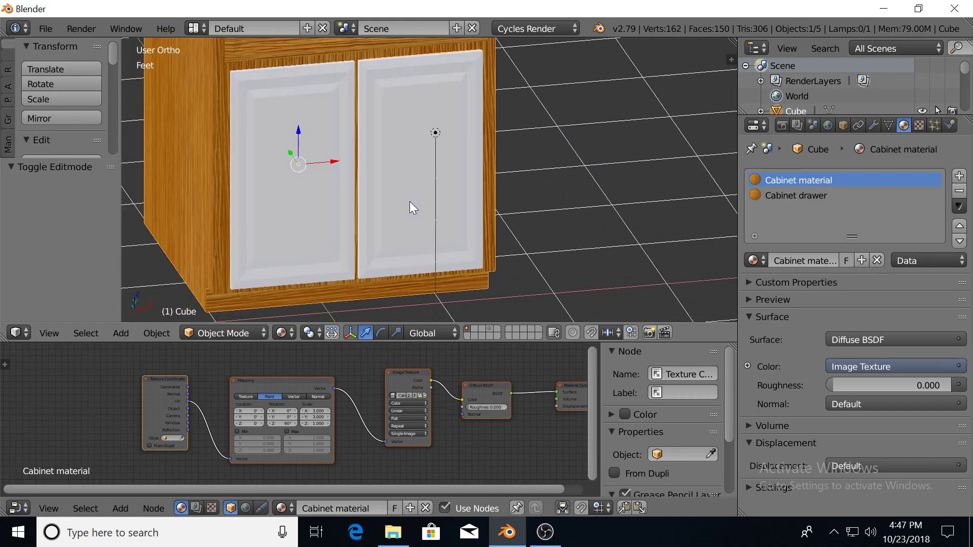
middle_click_drag(204, 252, 241, 238)
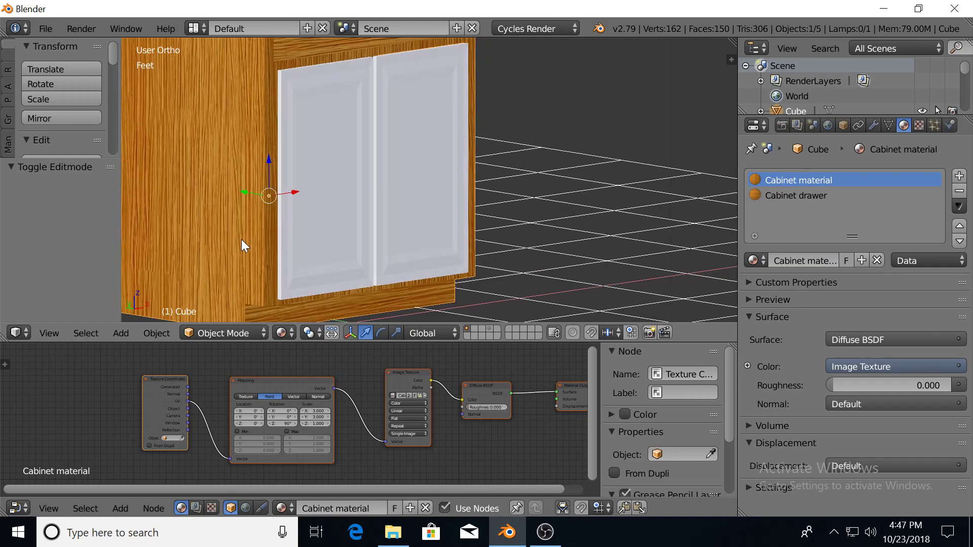
right_click(339, 231)
middle_click_drag(441, 409, 344, 404)
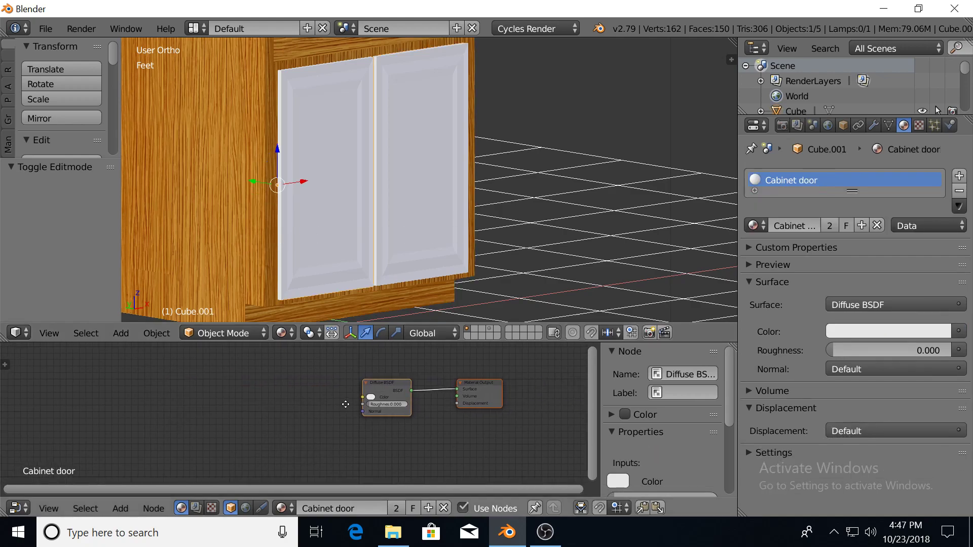
key("x")
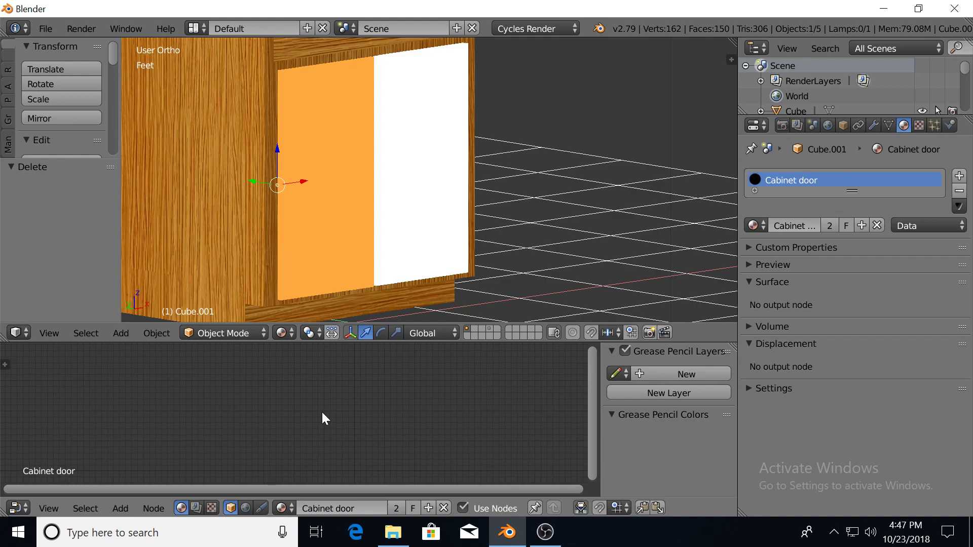
key("ctrl+v")
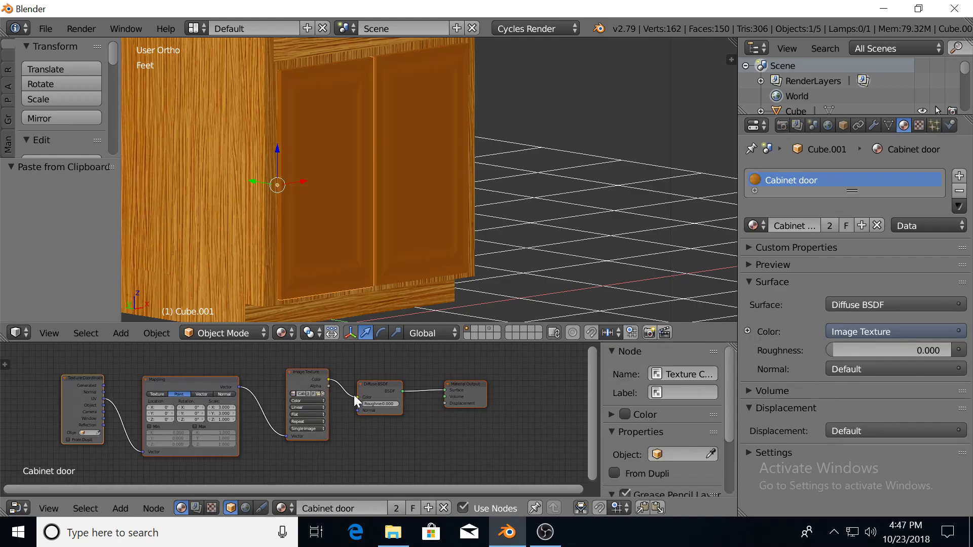
Try a standard Unwrap on all faces of the left cabinet door.
key("Tab")
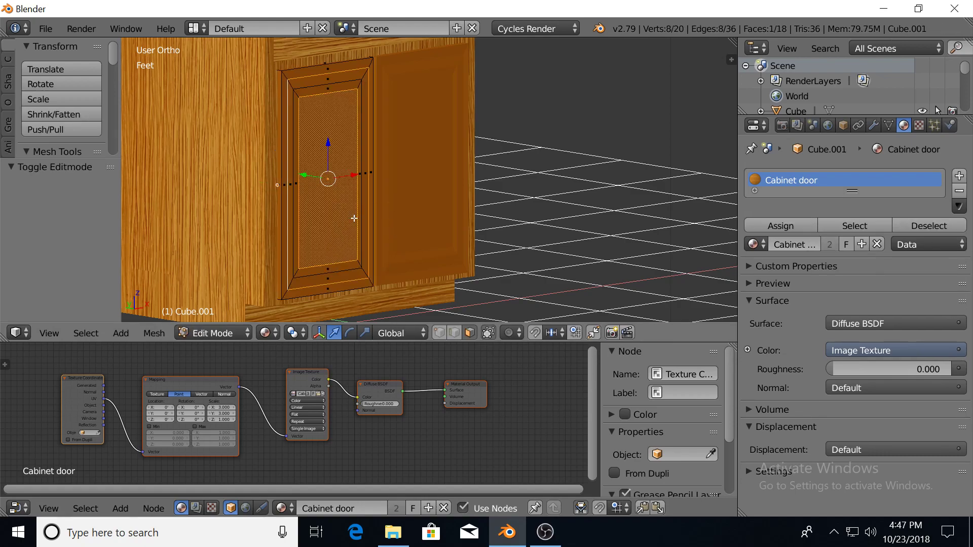
key("a")
key("u")
left_click(354, 218)
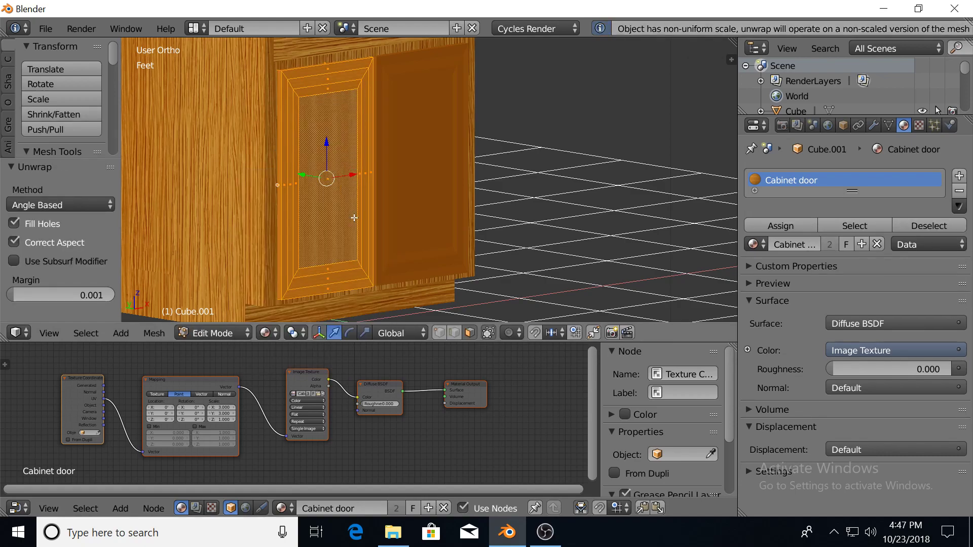
key("Tab")
scroll(304, 202, "up", 4)
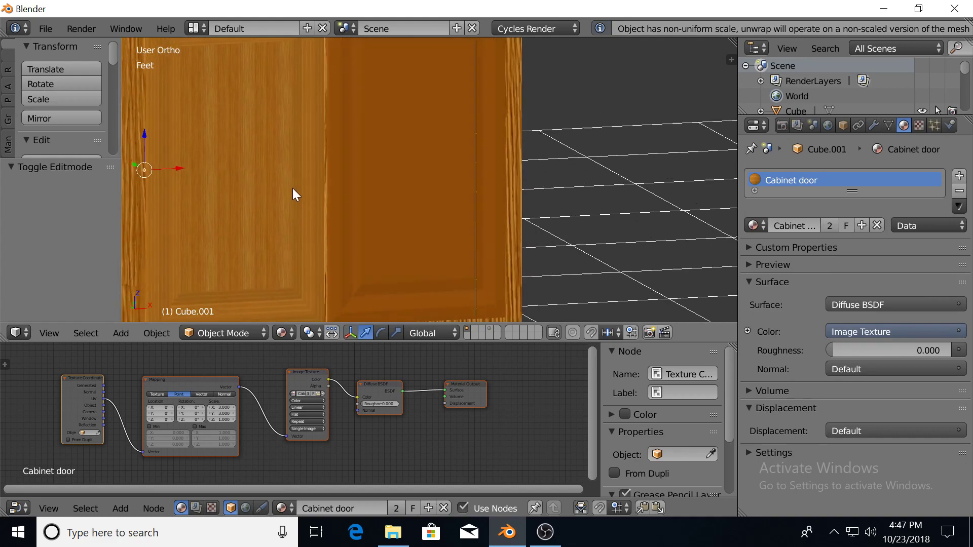
middle_click_drag(253, 172, 337, 219, "shift")
scroll(304, 232, "down", 1)
scroll(306, 228, "up", 1)
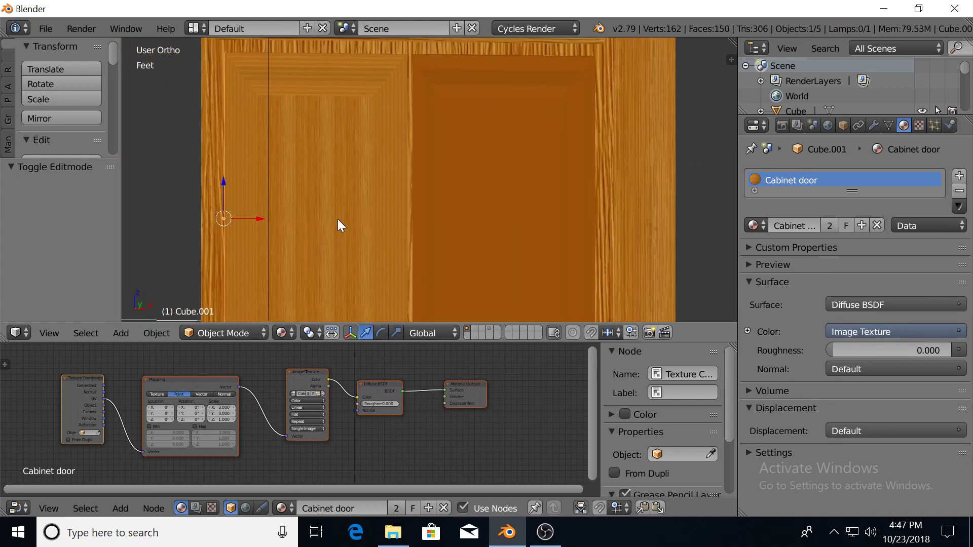
Unwrap the whole left cabinet door with Smart UV Project at its default settings and return to Object Mode.
key("Tab")
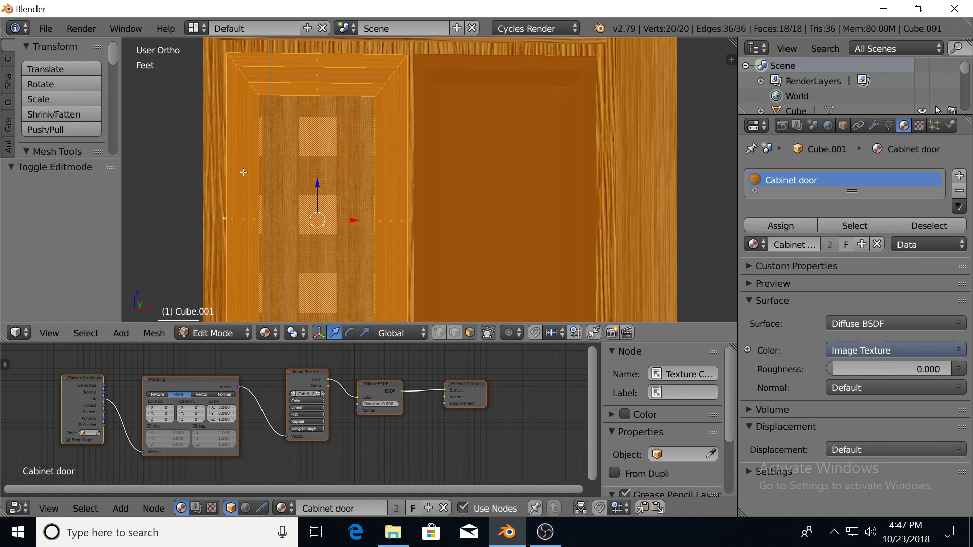
key("u")
left_click(322, 175)
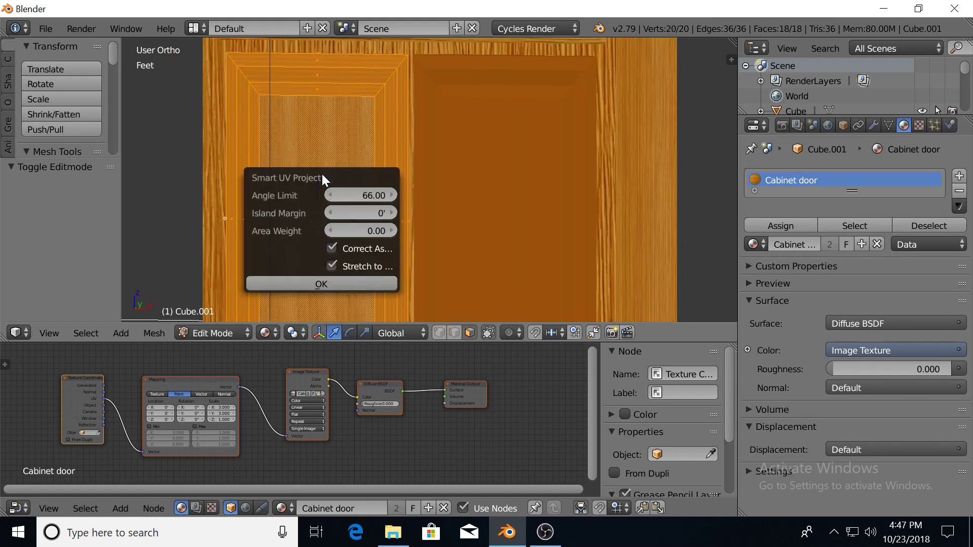
key("Return")
key("Tab")
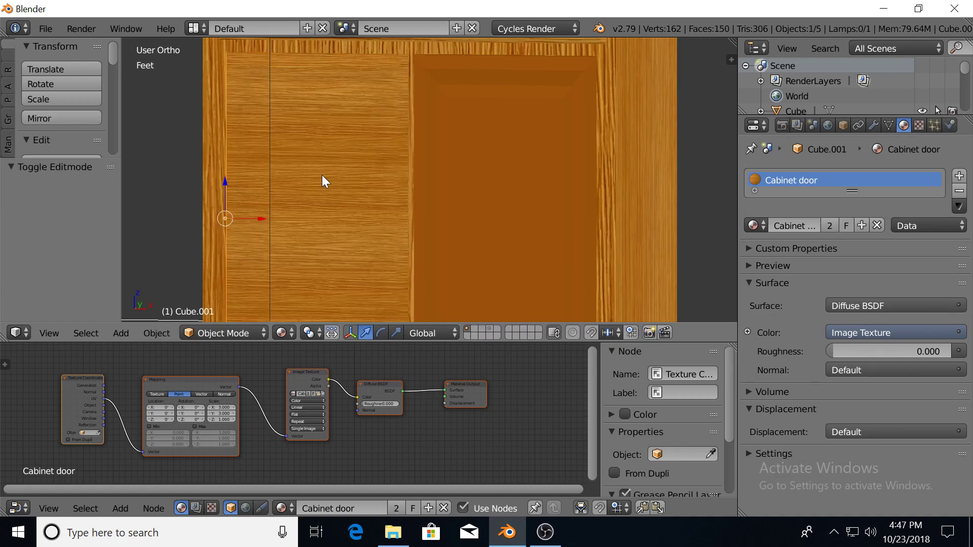
Unwrap the whole right cabinet door with Smart UV Project at its default settings and return to Object Mode.
middle_click_drag(321, 175, 444, 177)
right_click(445, 176)
key("Tab")
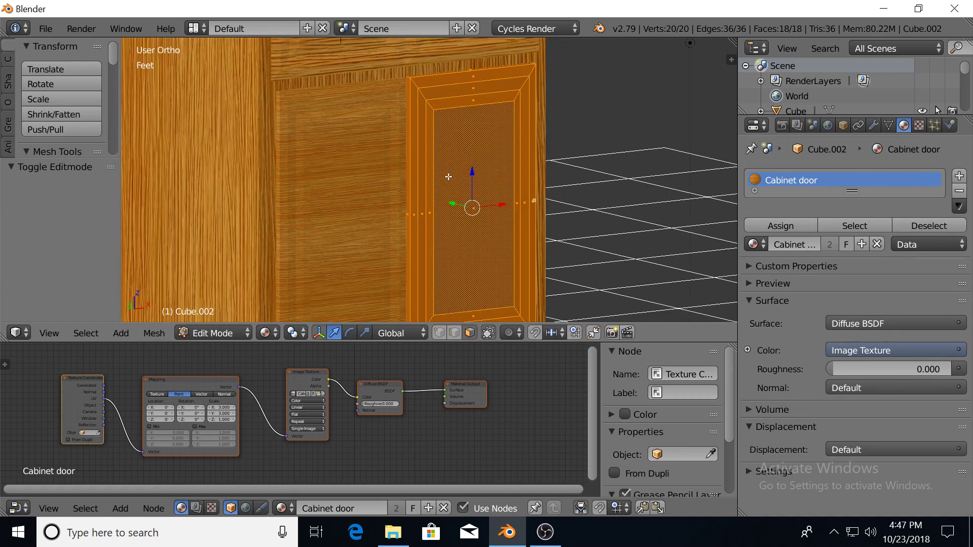
key("u")
left_click(450, 178)
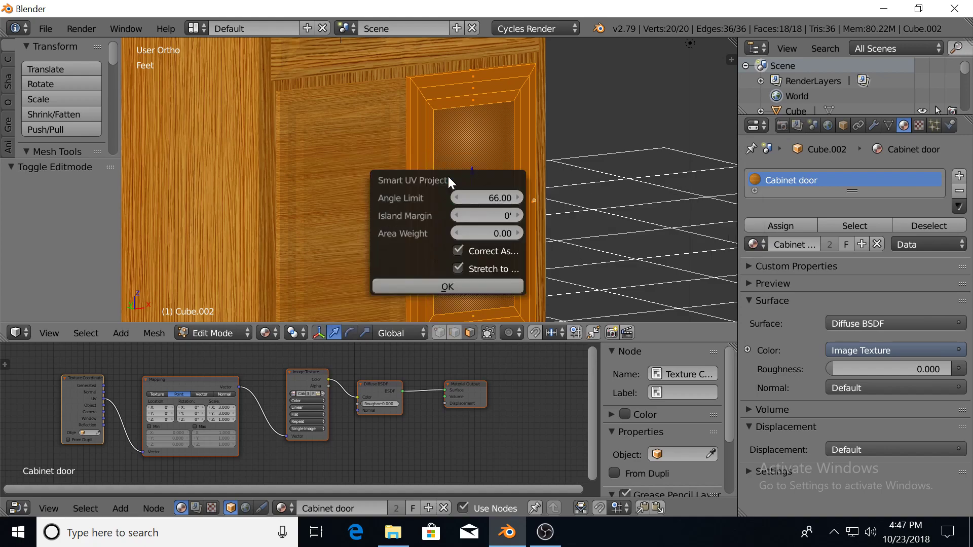
key("Return")
key("Tab")
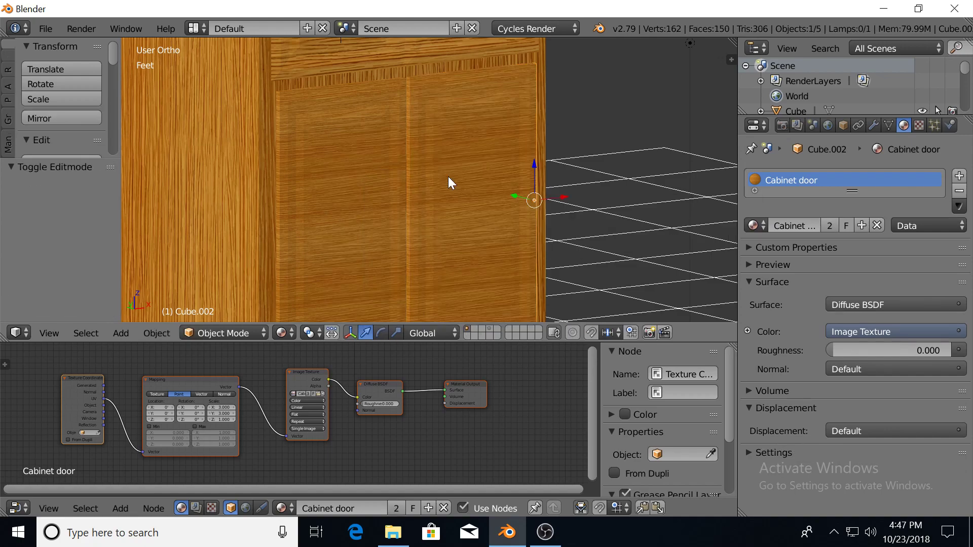
Select the left door's centre panel face and the surrounding edge loop and move them about -224 thou along Y.
scroll(464, 184, "down", 4)
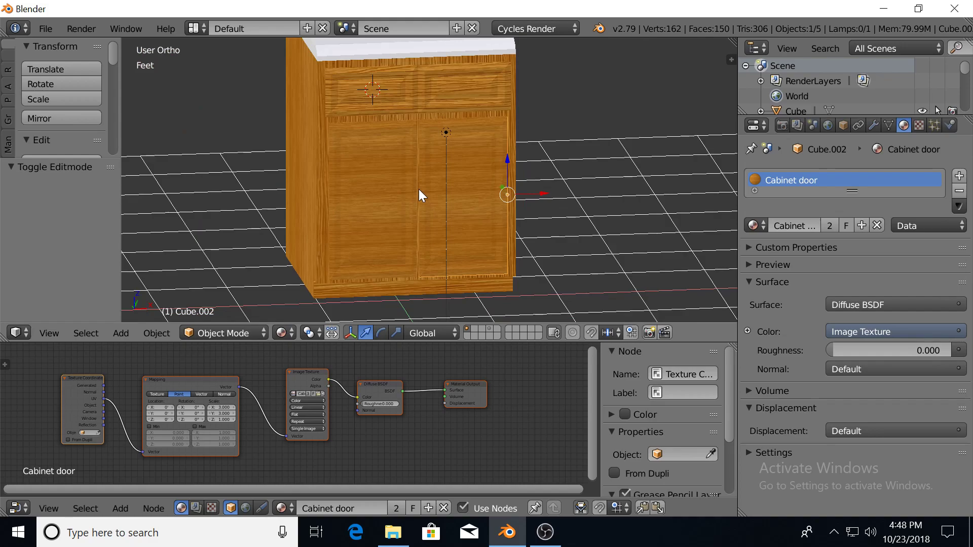
key("shift+z")
scroll(394, 198, "up", 2)
mouse_move(380, 198)
middle_mouse_down()
mouse_move(436, 208)
mouse_move(407, 214)
middle_mouse_up()
key("shift+z")
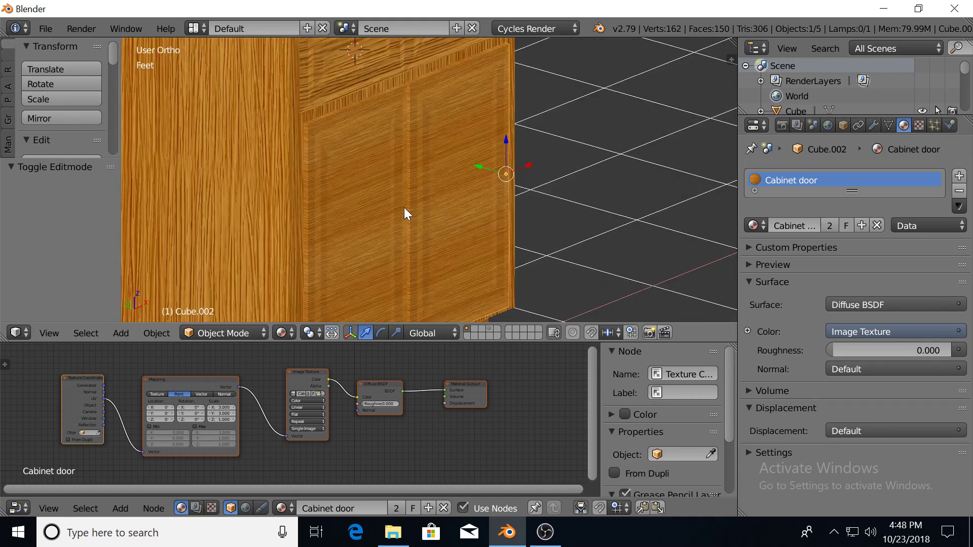
right_click(379, 209)
key("Tab")
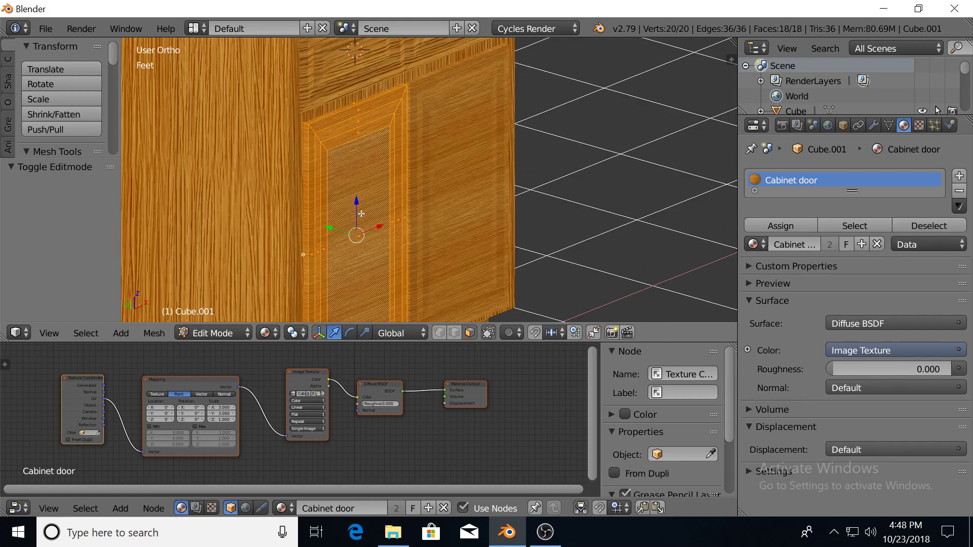
middle_click_drag(365, 211, 374, 203)
right_click(342, 211)
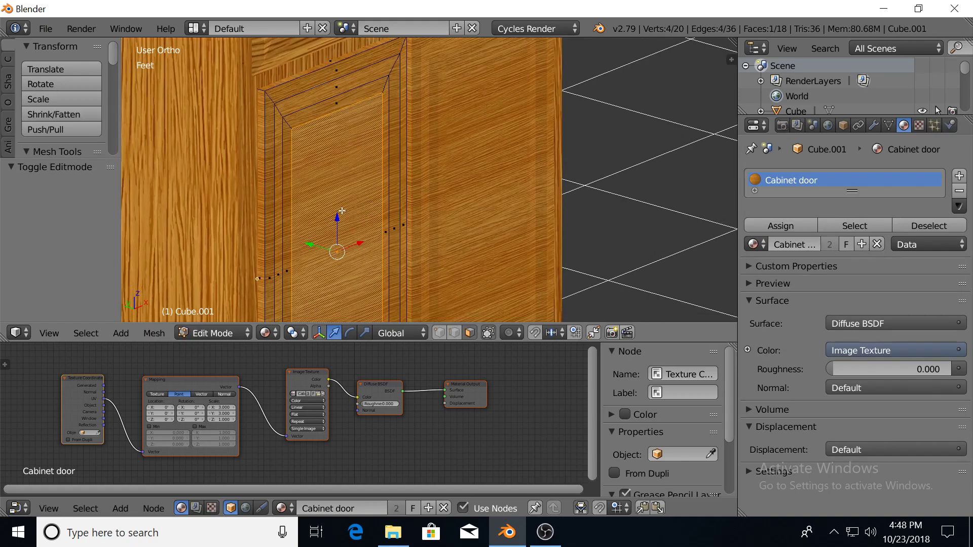
left_click(454, 332)
right_click(280, 102, "alt+shift")
middle_click_drag(280, 128, 306, 114)
left_click_drag(349, 241, 353, 241)
middle_click_drag(475, 157, 501, 184)
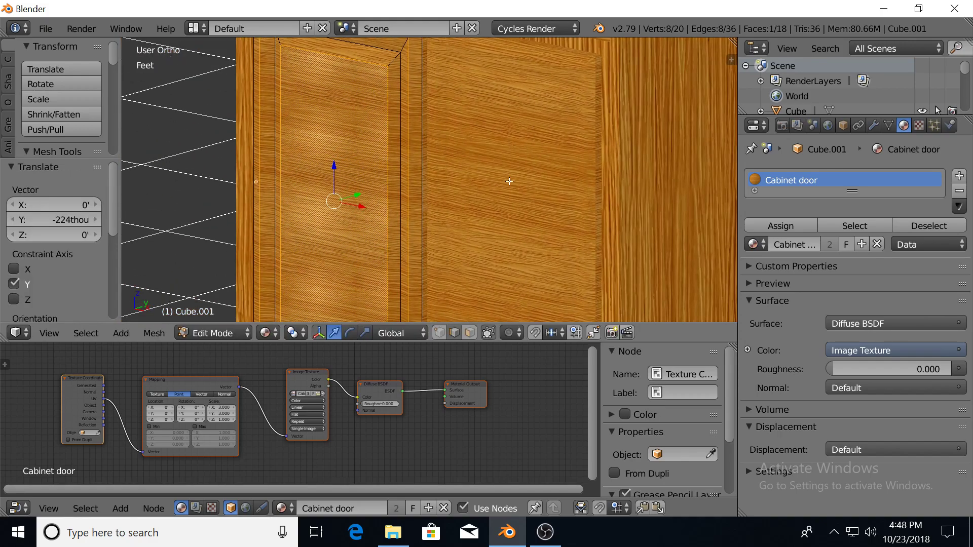
Select the right door's centre panel face and surrounding edge loop, move them outward along Y, and return to Object Mode.
key("Tab")
right_click(509, 181)
key("Tab")
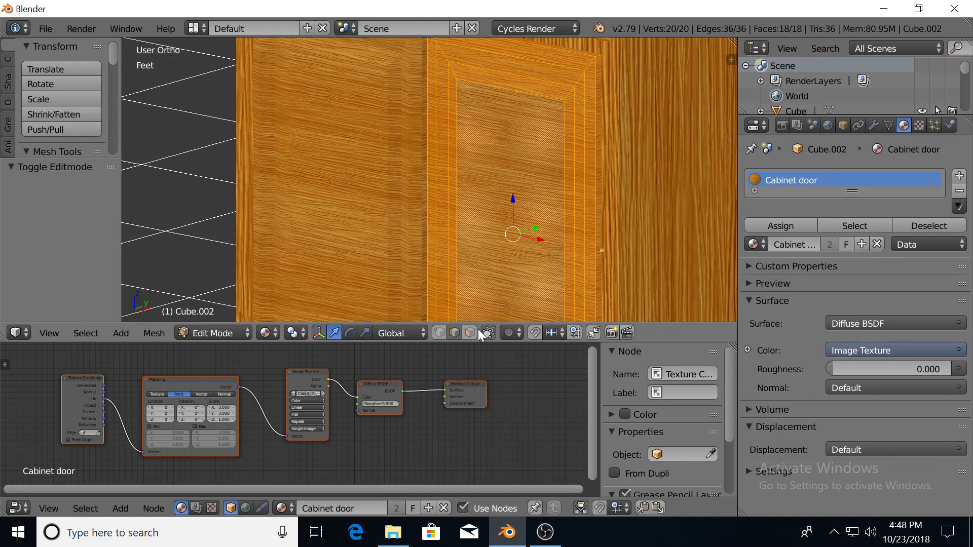
right_click(498, 259)
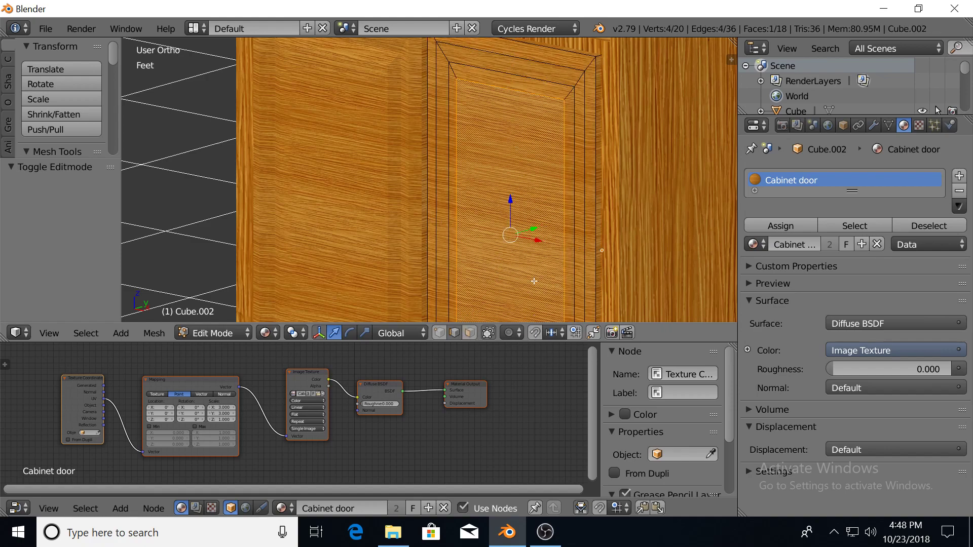
right_click(586, 173, "alt+shift")
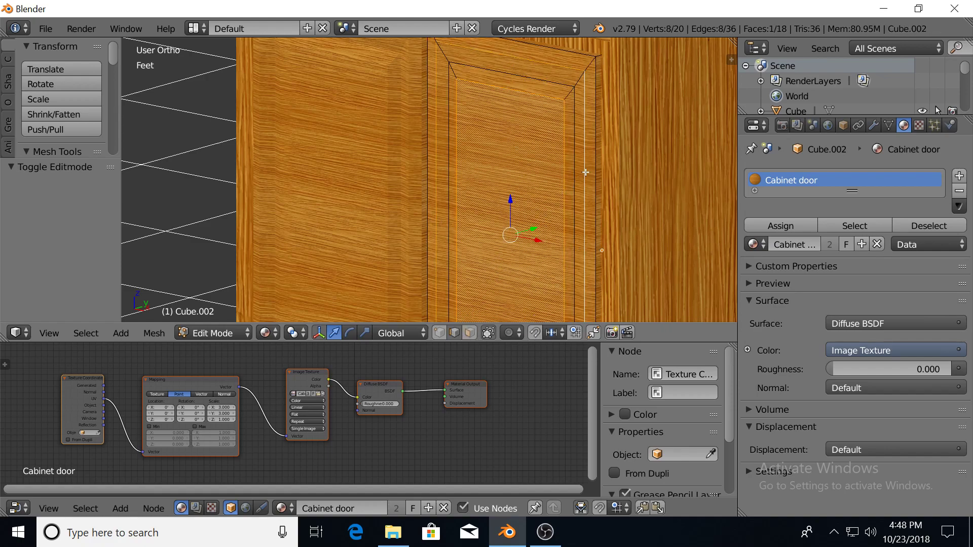
middle_click_drag(585, 173, 536, 193)
left_click_drag(512, 245, 499, 235)
middle_click_drag(409, 193, 417, 185)
key("Tab")
scroll(355, 190, "down", 4)
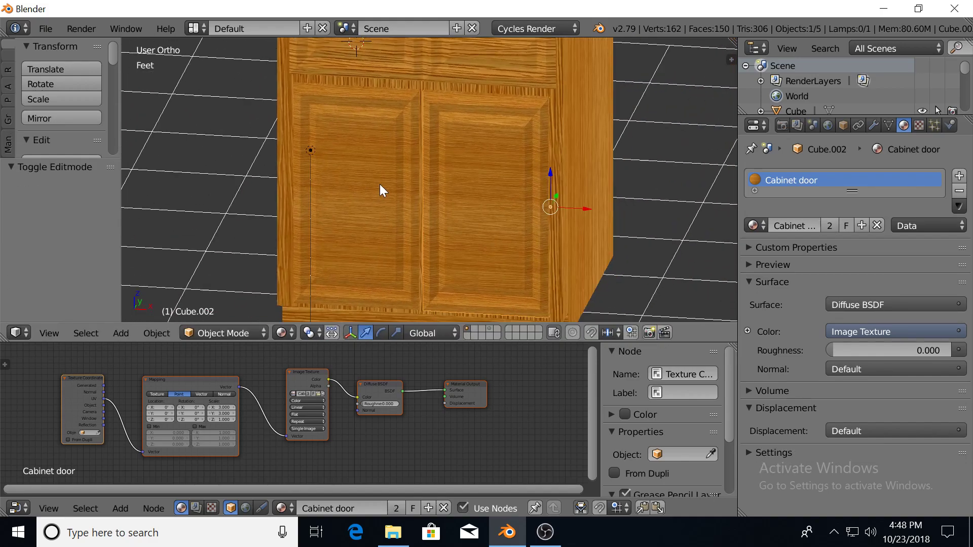
Preview the doors rendered, and move the left door's centre panel and edge loop about -206 thou further along Y.
key("shift+z")
scroll(461, 200, "up", 4)
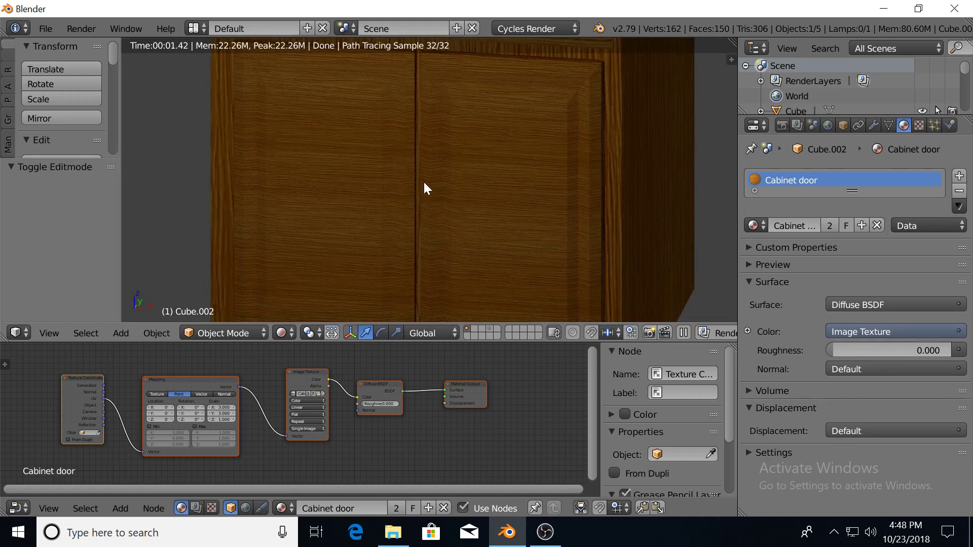
key("shift+z")
mouse_move(340, 182)
middle_mouse_down()
mouse_move(366, 204)
mouse_move(410, 199)
middle_mouse_up()
right_click(366, 213)
key("Tab")
middle_click_drag(345, 219, 357, 218)
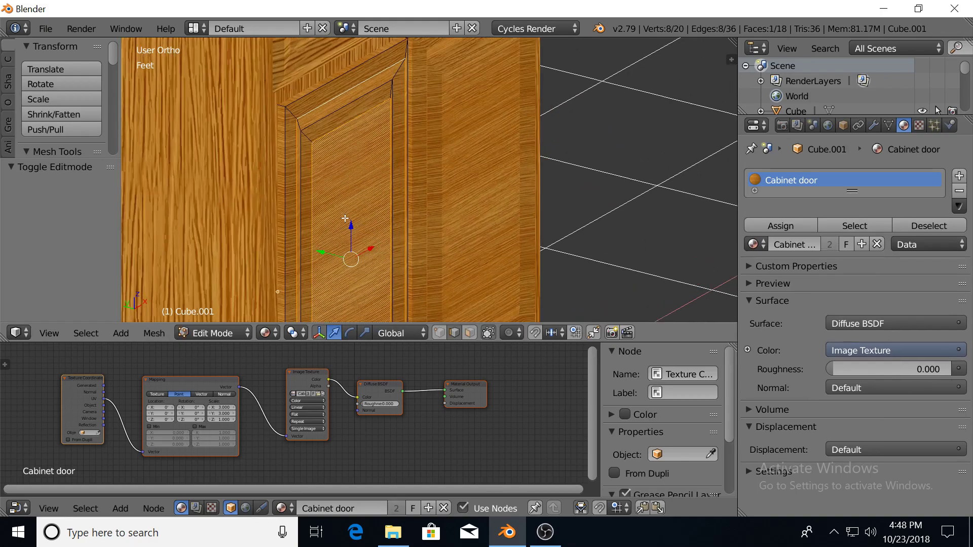
left_click_drag(326, 255, 330, 256)
middle_click_drag(450, 198, 434, 206)
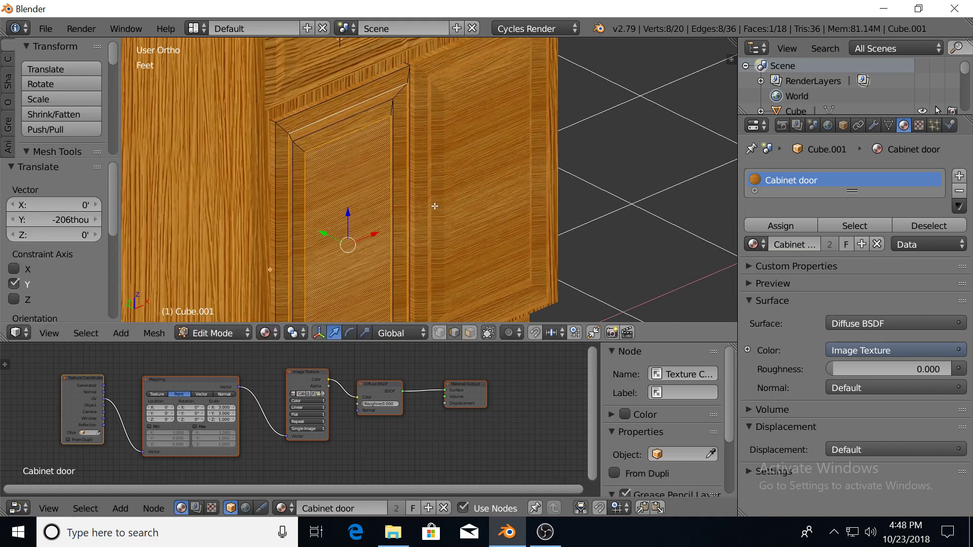
Leave Edit Mode, move the point lamp about 2.68' along Y, and preview the lit cabinet in rendered view.
key("shift+z")
middle_click_drag(532, 215, 447, 207)
scroll(448, 207, "down", 8)
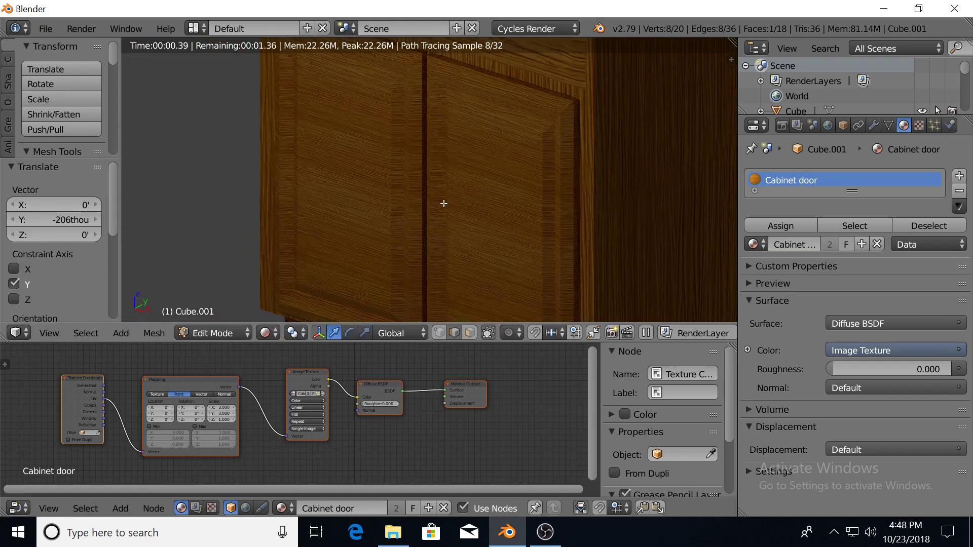
key("shift+z")
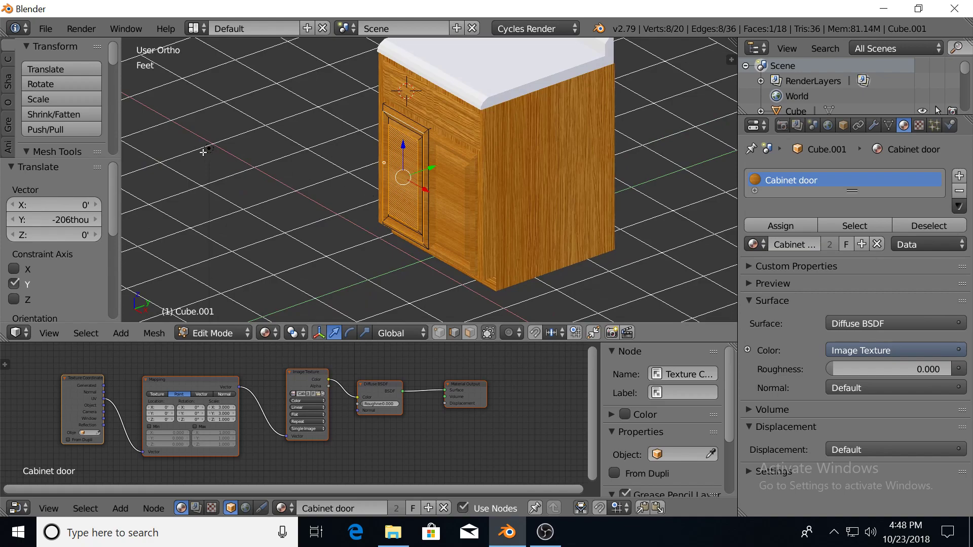
key("Tab")
right_click(207, 148)
key("g")
left_click(491, 182)
key("shift+z")
scroll(490, 188, "up", 5)
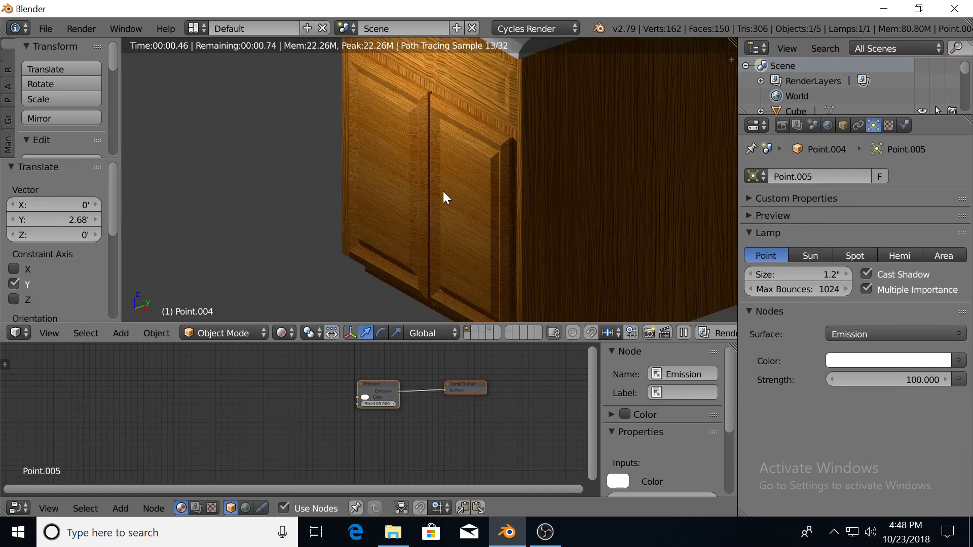
Select the cabinet body and set the X and Y scale of the Cabinet material's Mapping node to 5.
middle_click_drag(442, 188, 467, 178)
scroll(406, 178, "up", 3)
middle_click_drag(406, 178, 434, 217)
scroll(493, 170, "down", 3)
scroll(441, 202, "up", 2)
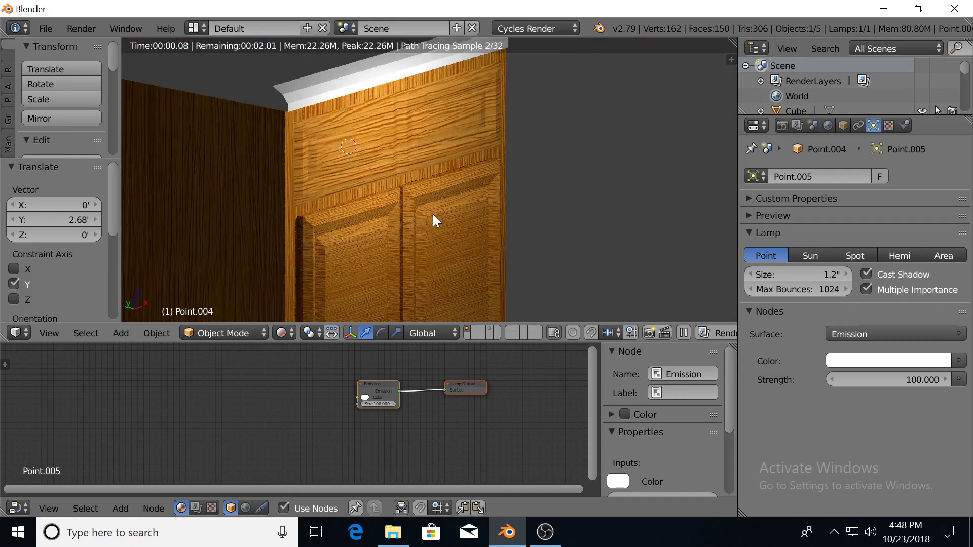
right_click(383, 152)
scroll(236, 410, "up", 2)
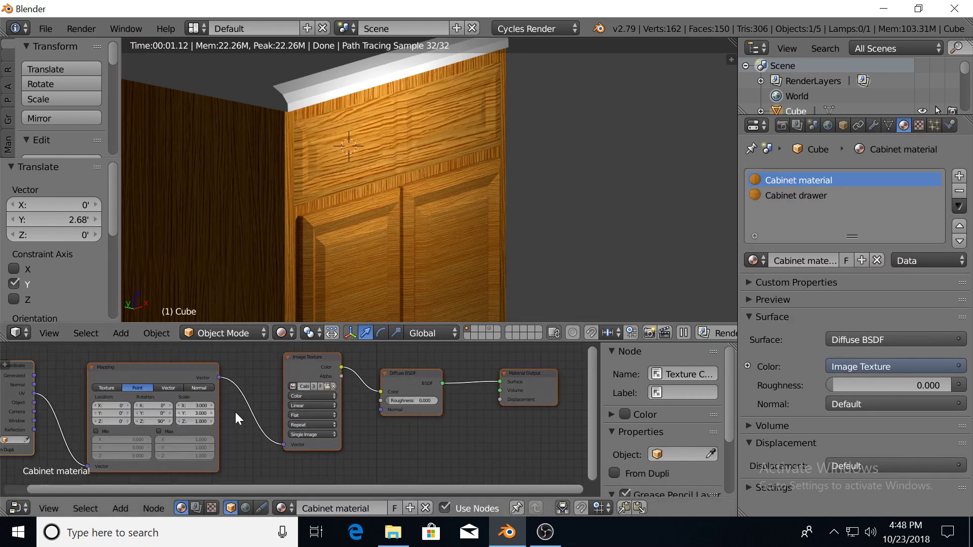
left_click(199, 403)
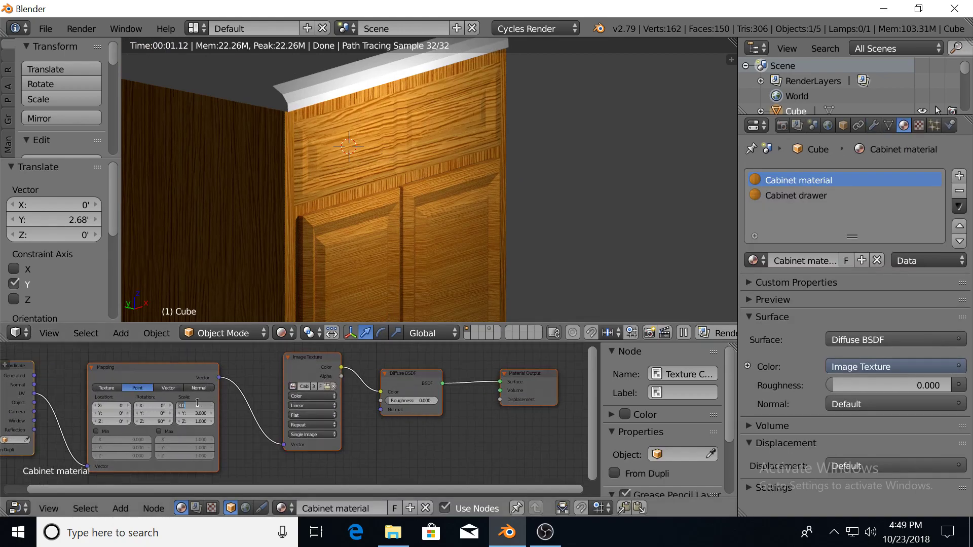
type("5")
key("Return")
left_click(193, 414)
type("5")
key("Return")
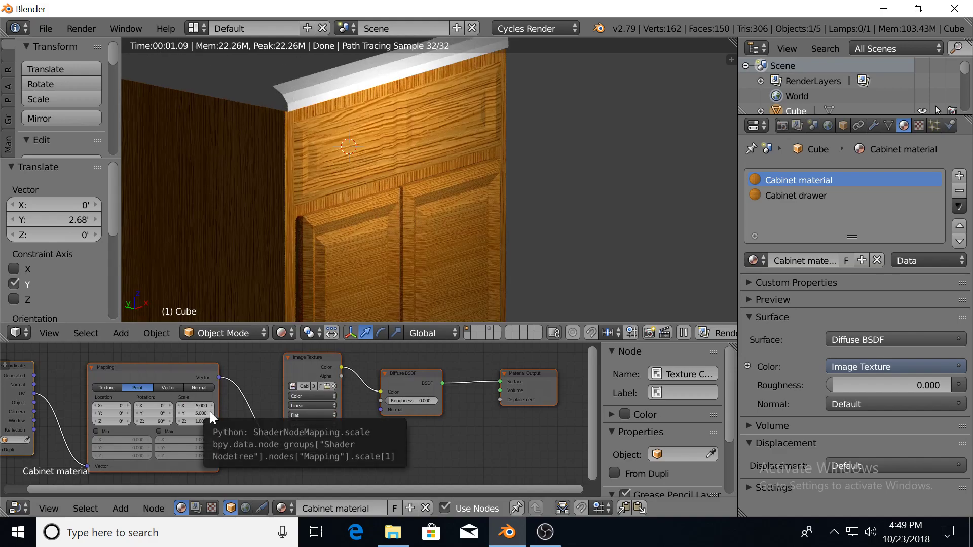
Set the scale of the Cabinet drawer material's Mapping node to 5 on X and 8 on Y.
left_click(801, 196)
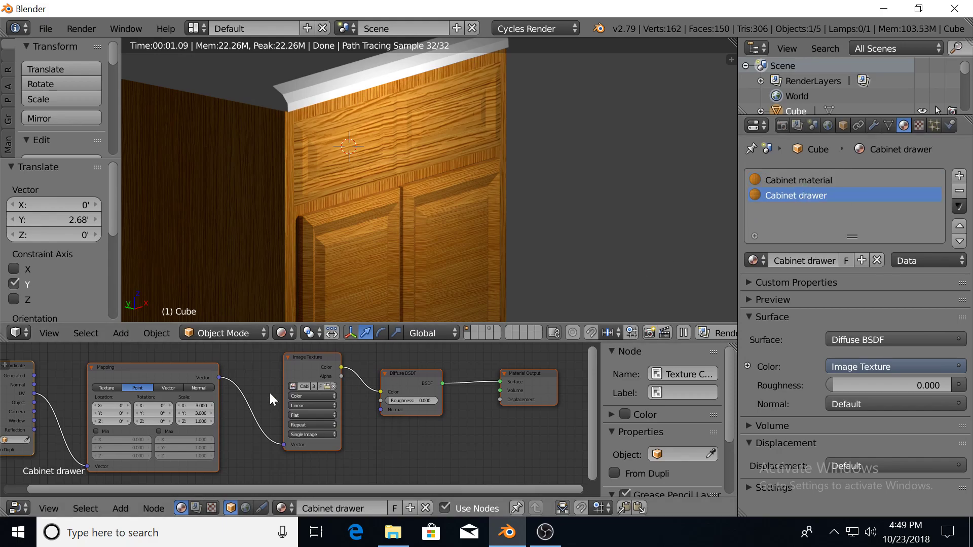
left_click(198, 412)
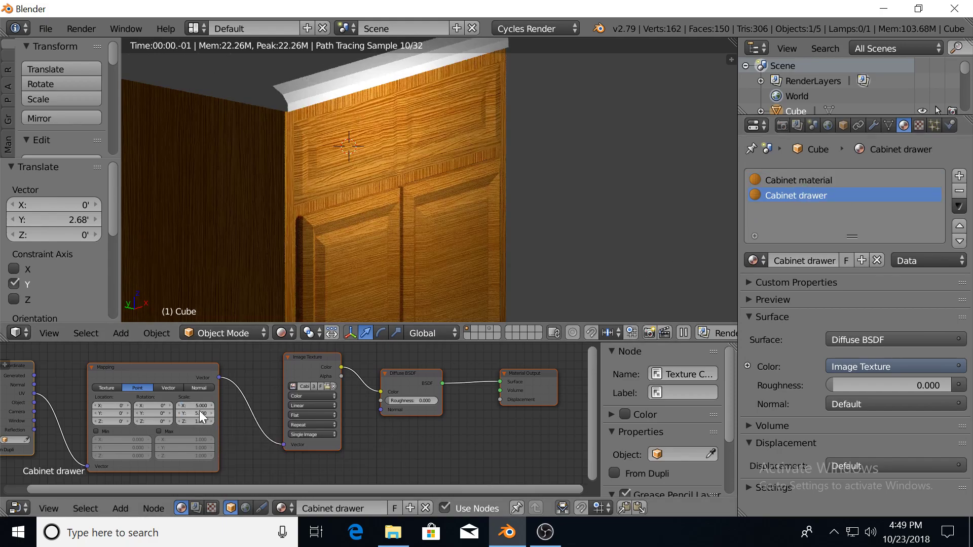
type("5")
key("Return")
mouse_move(195, 415)
left_mouse_down()
mouse_move(228, 415)
mouse_move(213, 415)
left_mouse_up()
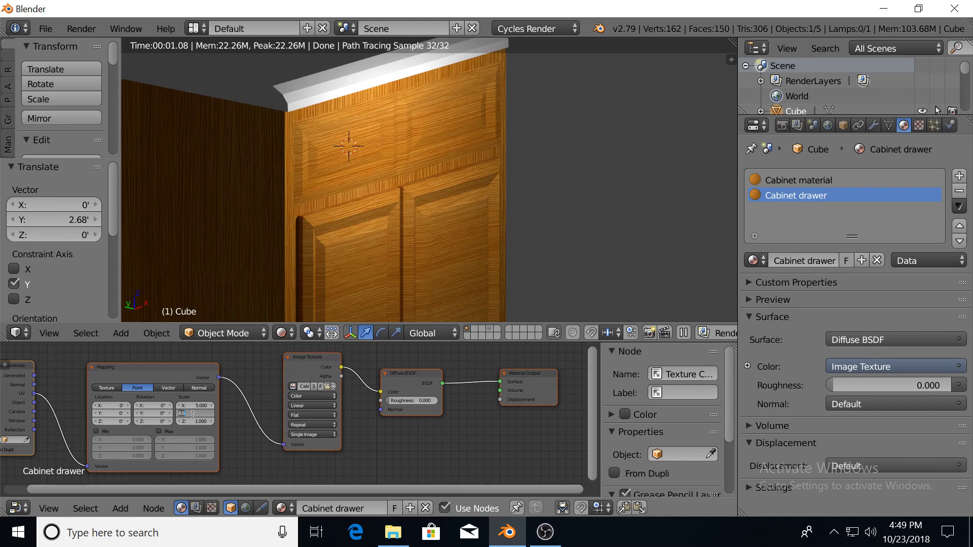
key("Return")
scroll(461, 172, "up", 2)
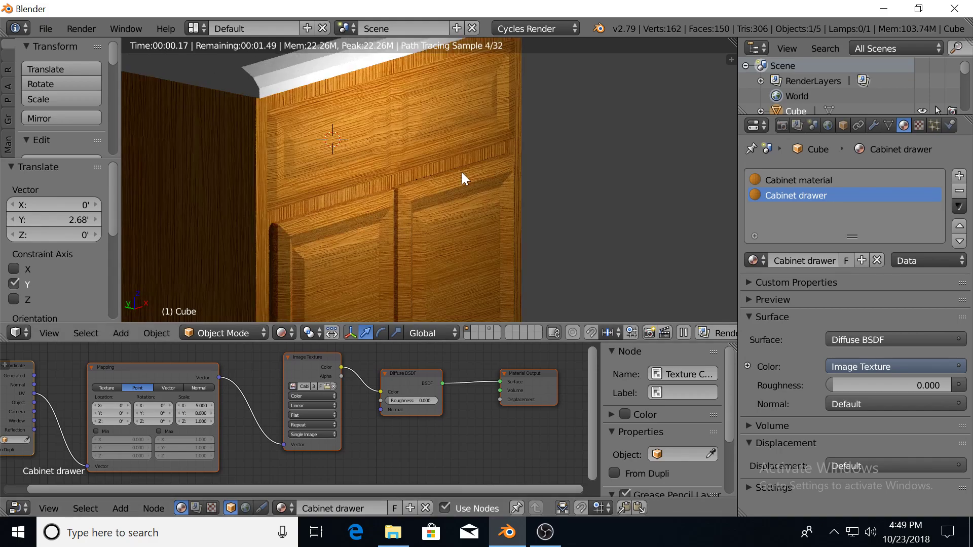
scroll(435, 183, "down", 2)
scroll(395, 185, "up", 4)
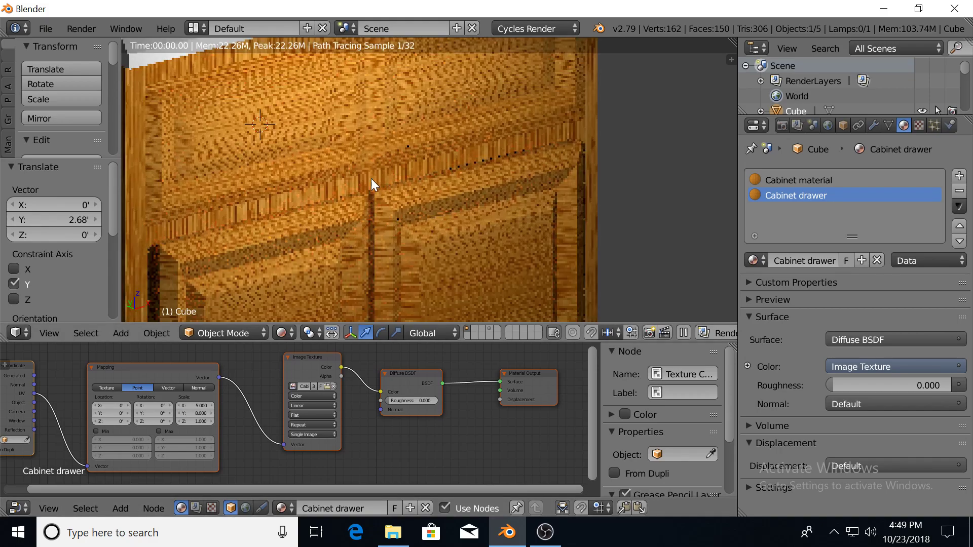
scroll(335, 203, "down", 4)
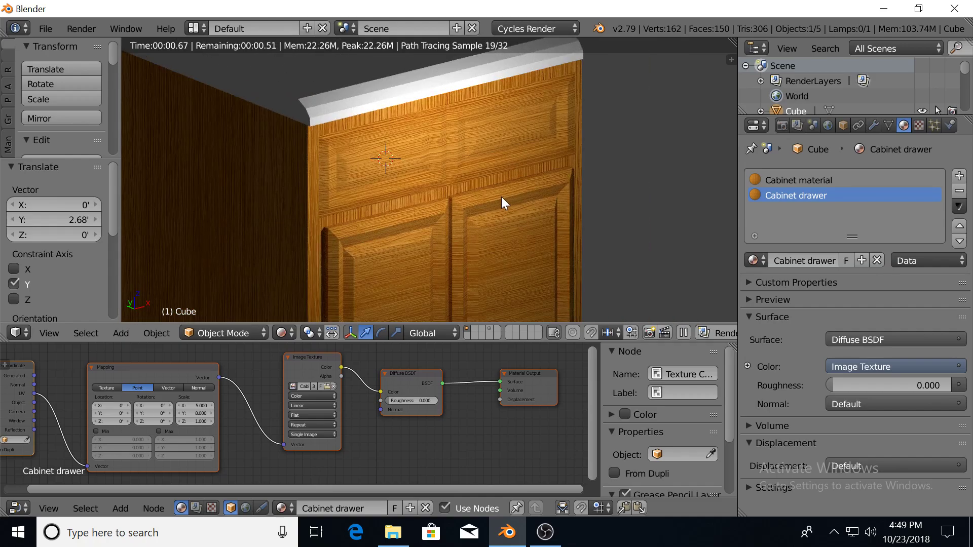
Inspect the wood grain on the drawer front, doors and side panel in rendered view, and leave the rendered preview.
scroll(400, 190, "up", 2)
scroll(401, 190, "down", 2)
scroll(452, 220, "up", 4)
scroll(374, 189, "down", 3)
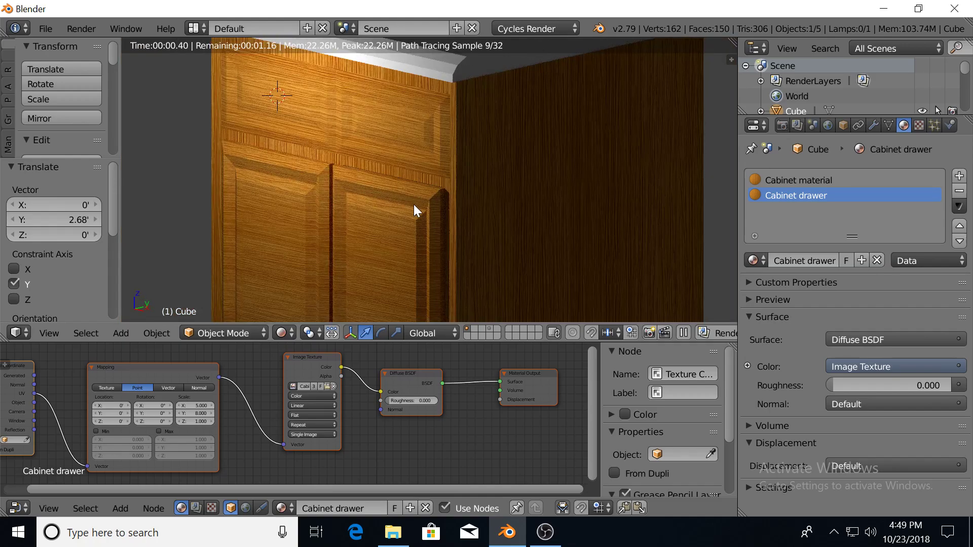
scroll(408, 204, "down", 1)
scroll(408, 205, "down", 3)
key("shift+z")
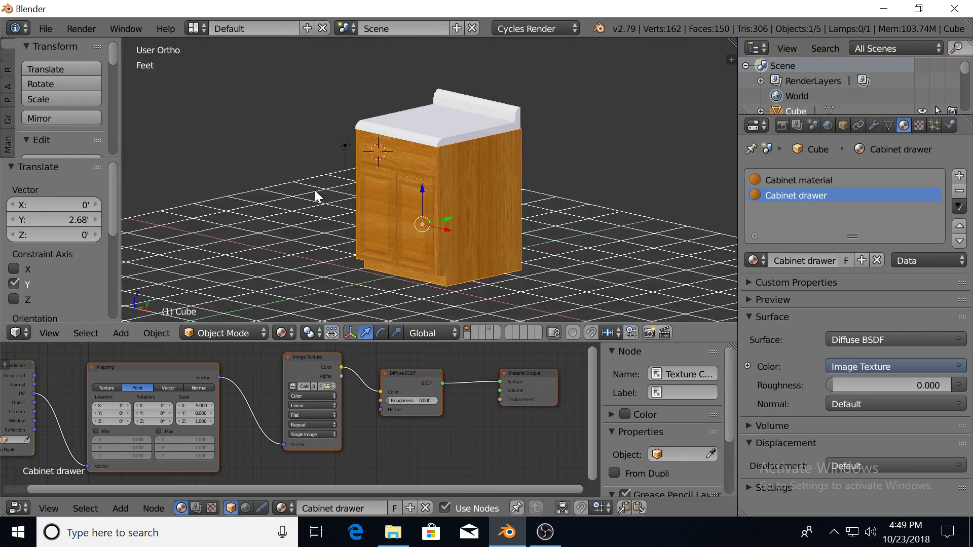
Duplicate the point lamp in front of the cabinet and move the copy along X and Y to the cabinet's right side.
right_click(345, 145)
key("shift+d")
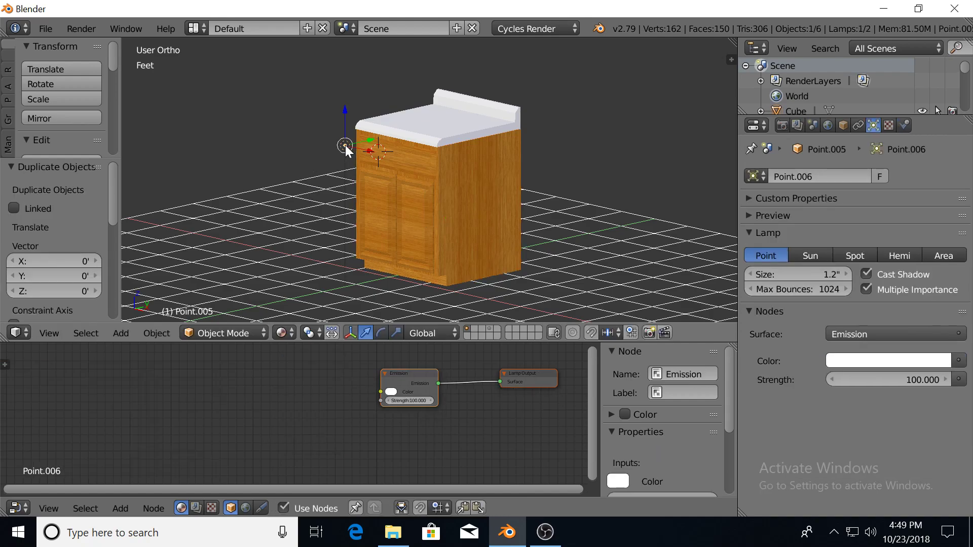
key("g")
key("x")
left_click(492, 191)
key("g")
key("y")
left_click(592, 148)
Duplicate the right-hand point lamp and move the copy about -6.38' along X to the cabinet's opposite side.
middle_click_drag(536, 166, 572, 224)
key("shift+d")
left_click(614, 93)
key("g")
key("x")
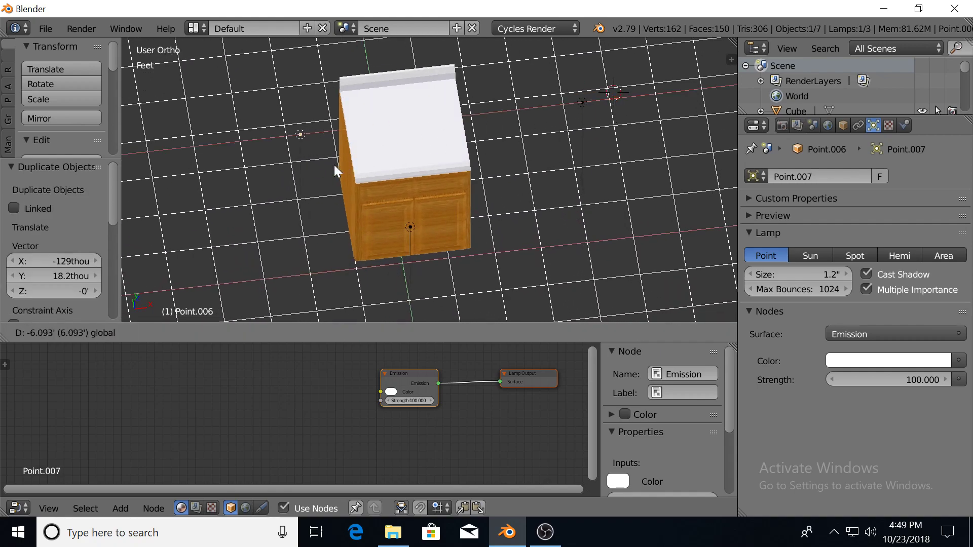
left_click(412, 215)
Preview the cabinet rendered with the three lamps, enlarge the 3D view to examine it, and leave rendered shading.
key("shift+z")
scroll(425, 213, "up", 5)
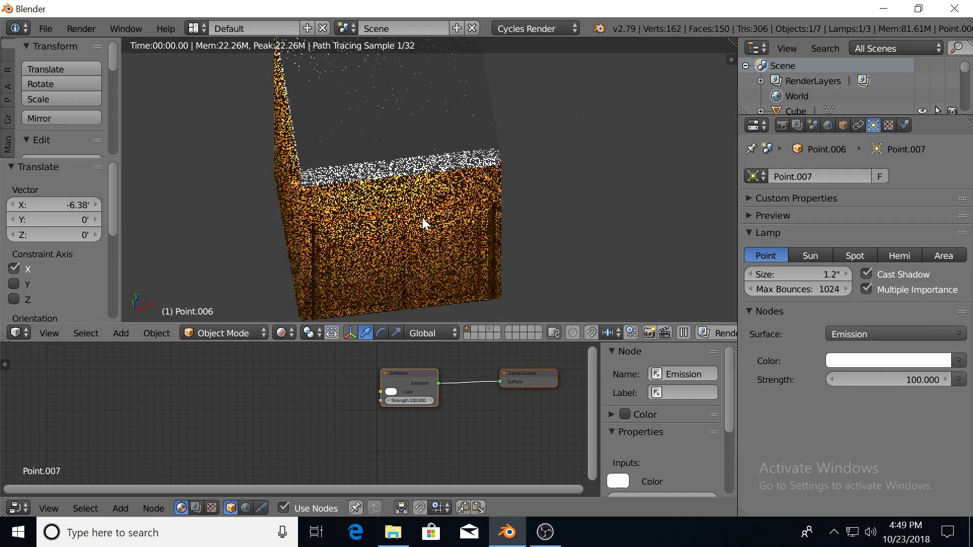
scroll(420, 182, "down", 3)
scroll(374, 200, "down", 1)
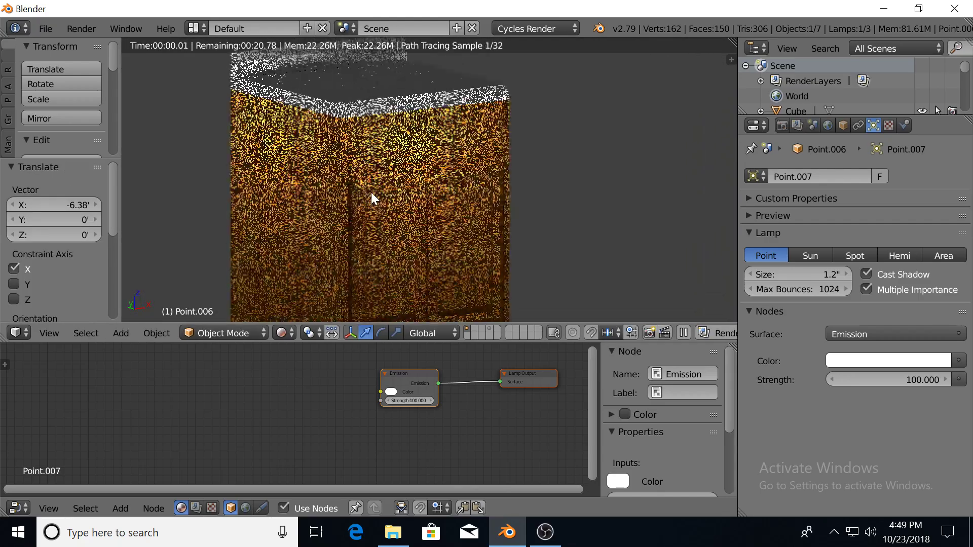
scroll(377, 185, "down", 2)
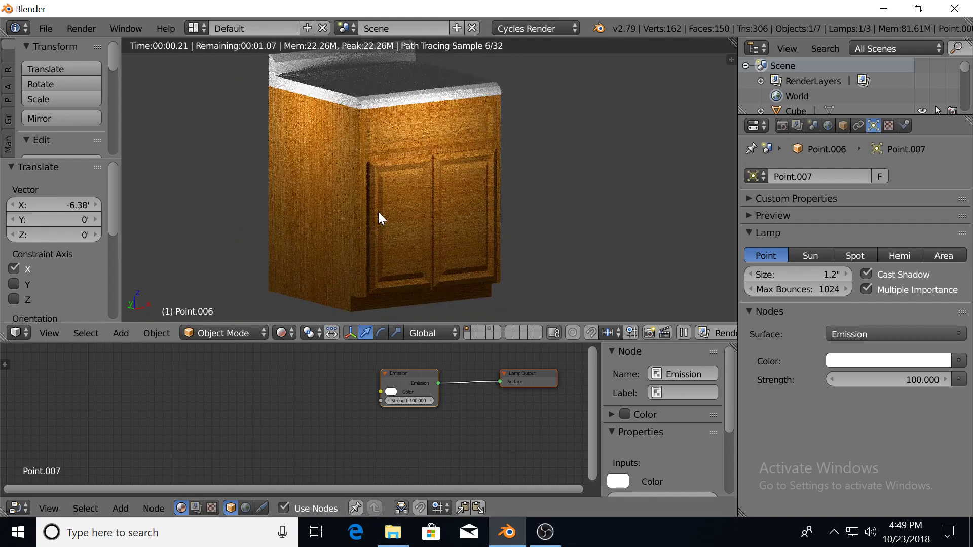
key("shift+space")
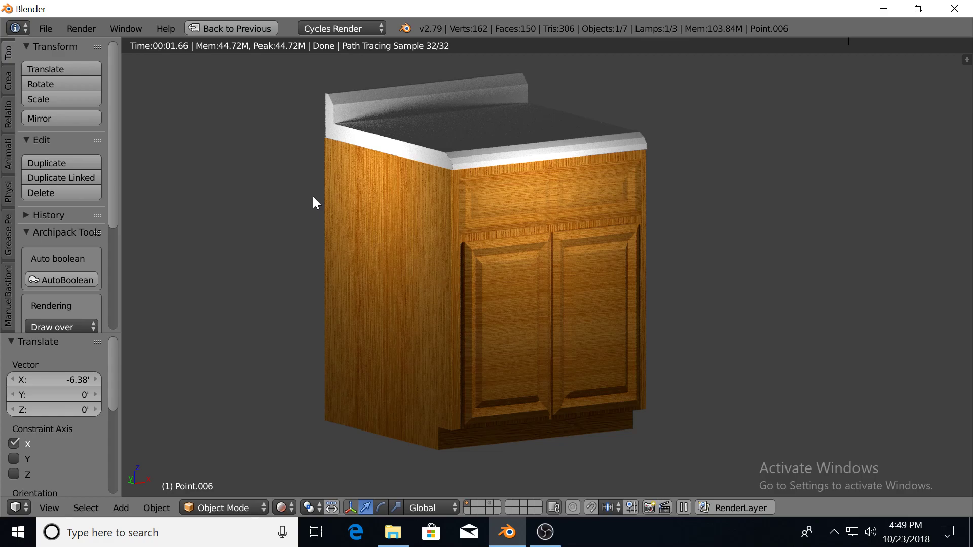
key("shift+z")
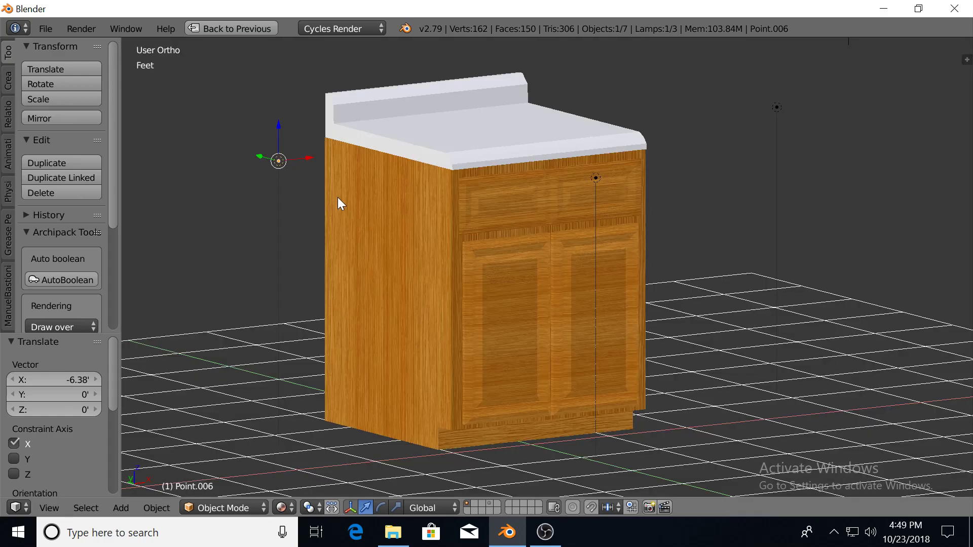
Select the counter top, restore the full layout, and replace the nodes of its Counter top material with a new Material Output.
scroll(334, 197, "down", 1)
right_click(490, 165)
middle_click_drag(516, 155, 484, 172)
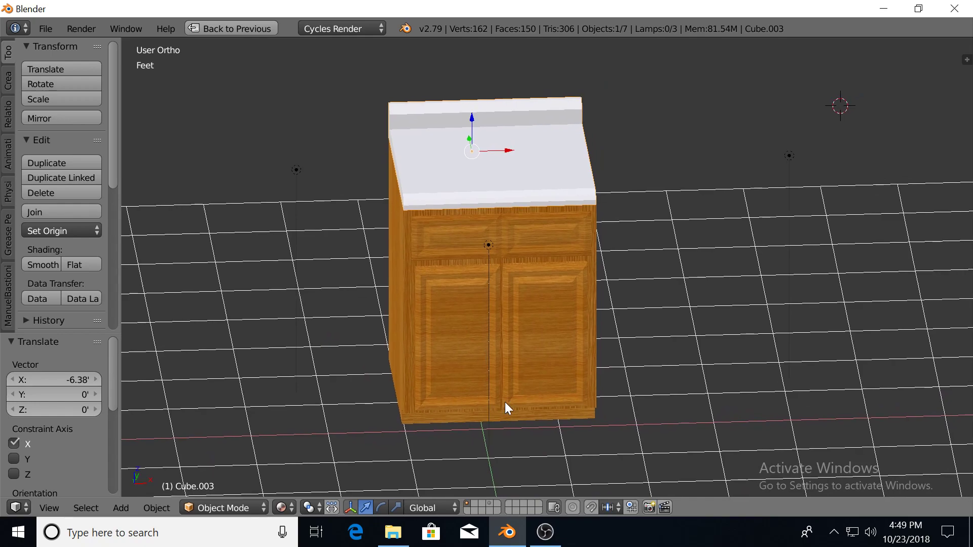
key("ctrl+Up")
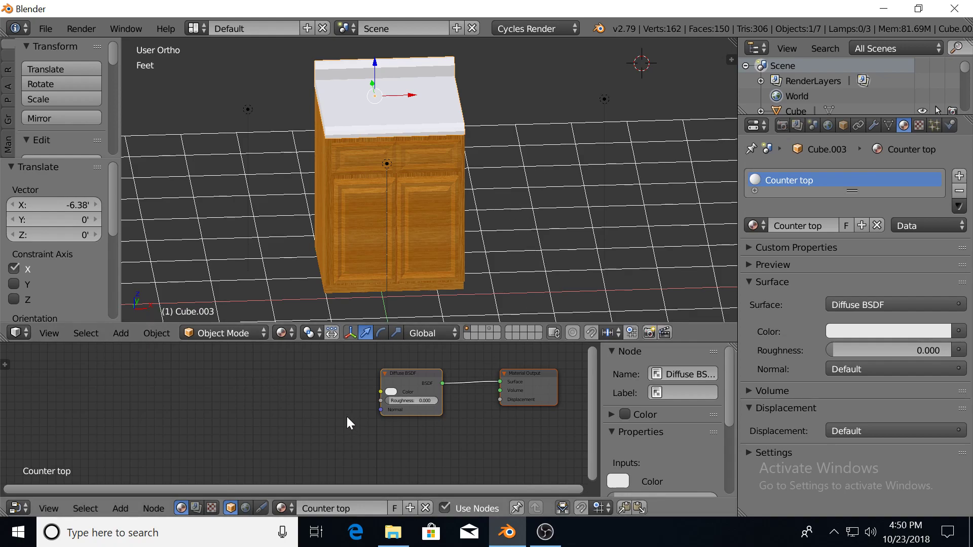
key("x")
key("shift+a")
mouse_move(346, 409)
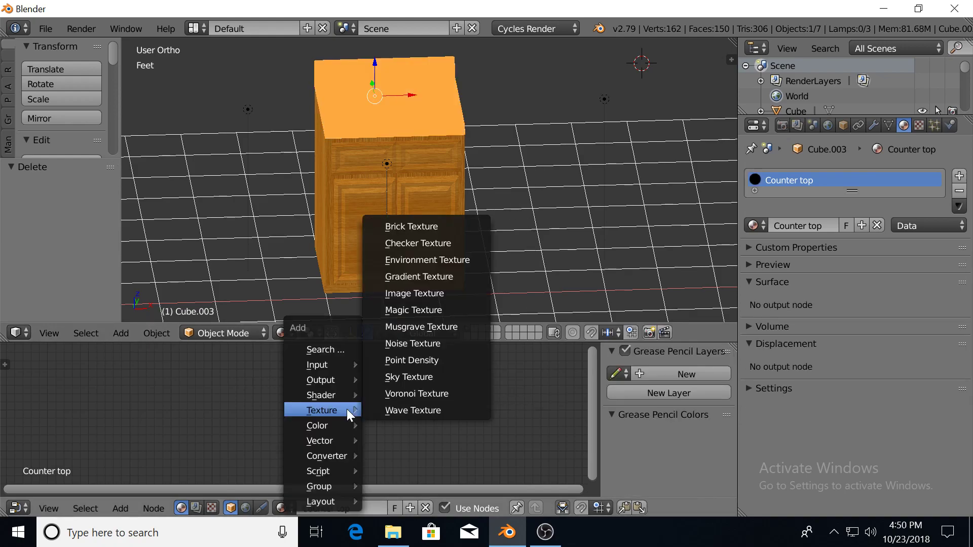
mouse_move(348, 380)
left_click(400, 394)
left_click(432, 393)
Add a Principled BSDF node and connect its BSDF output to the Material Output's Surface.
key("shift+a")
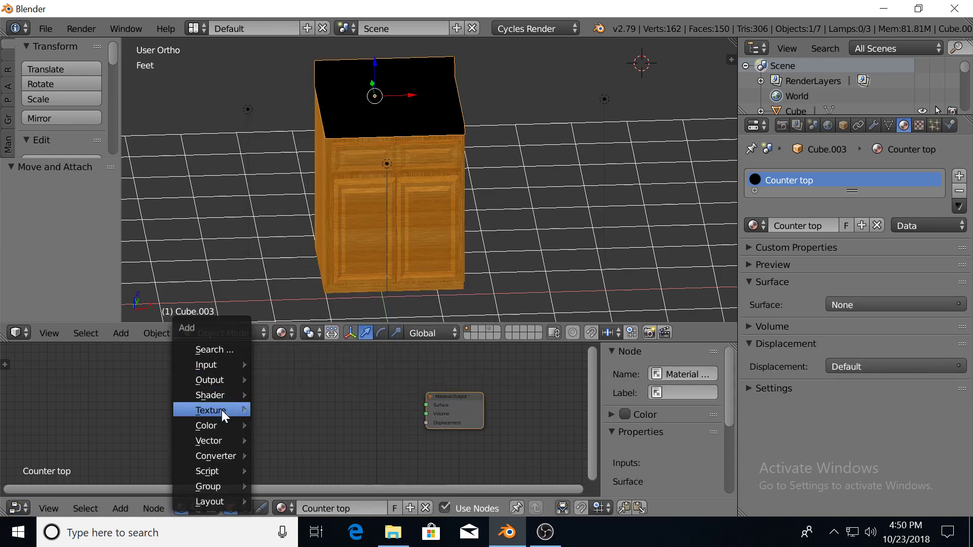
mouse_move(223, 394)
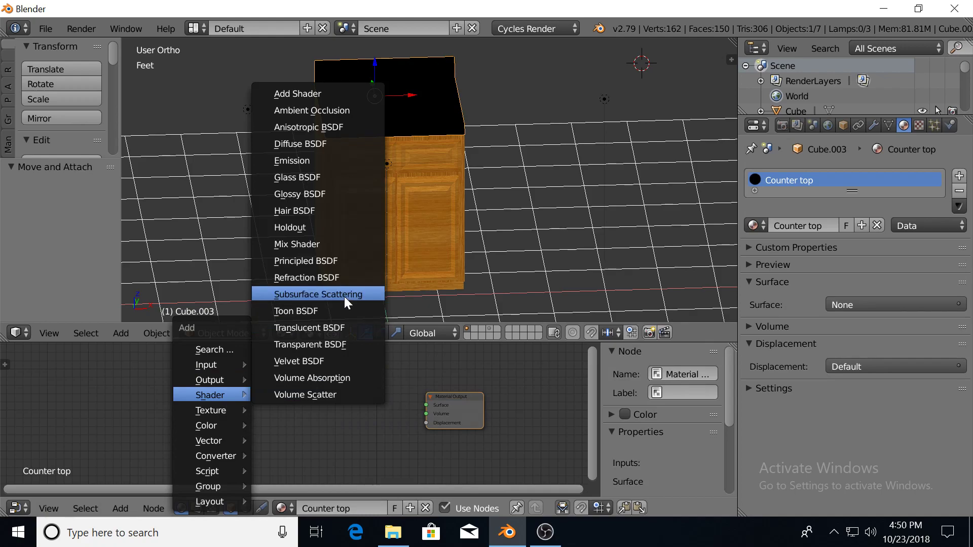
left_click(331, 262)
left_click(360, 413)
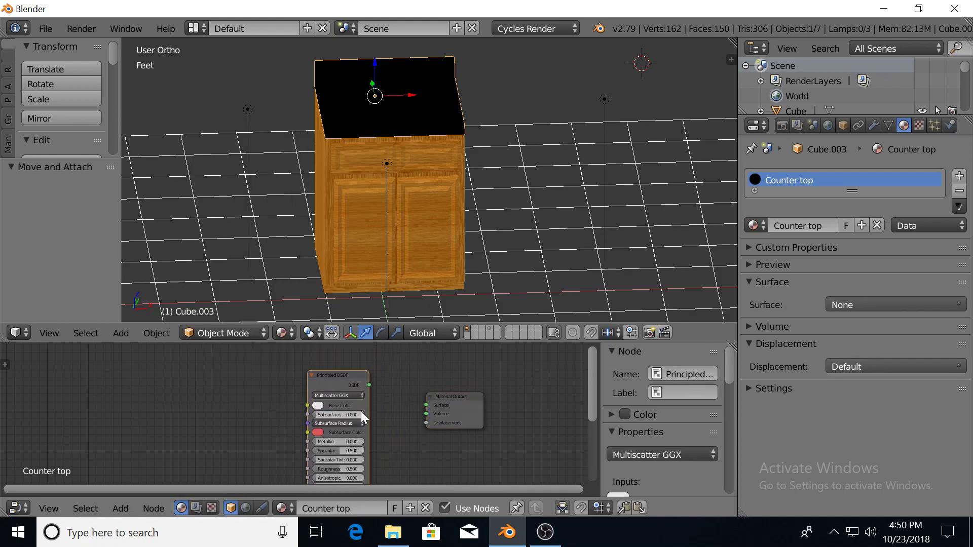
left_click_drag(369, 385, 428, 404)
Add an Image Texture node and connect its Color output to the Principled BSDF's Base Color.
middle_click_drag(168, 413, 225, 417)
key("shift+a")
mouse_move(211, 403)
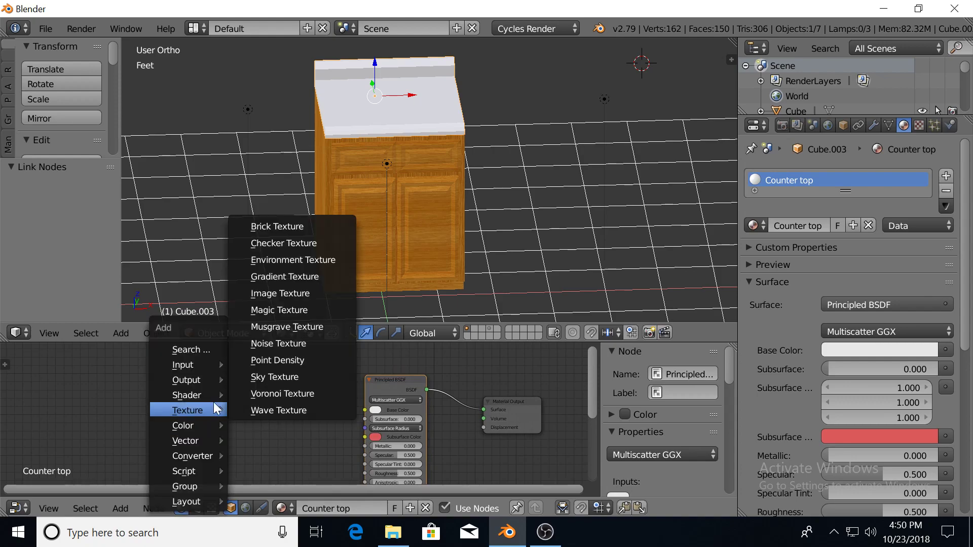
left_click(308, 294)
left_click(249, 371)
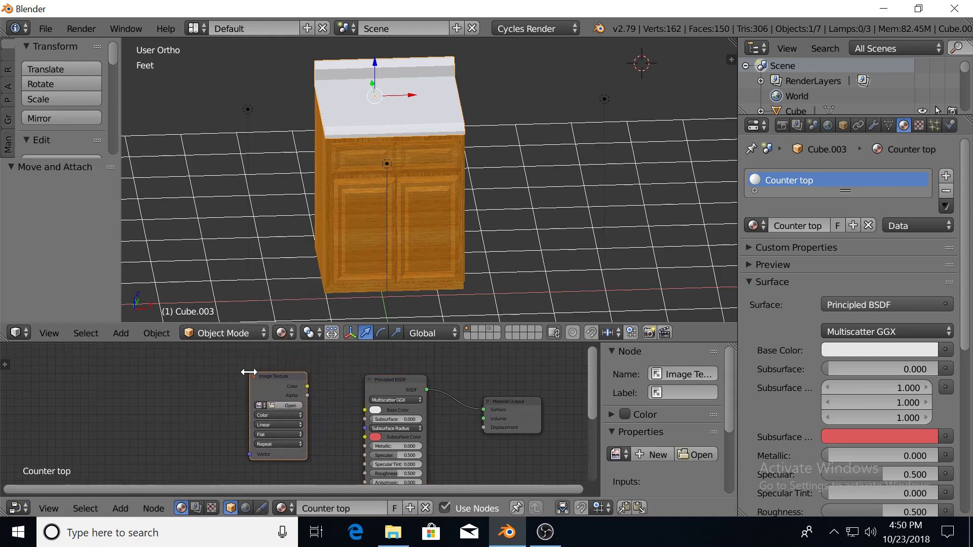
left_click_drag(308, 386, 365, 409)
scroll(452, 222, "up", 2)
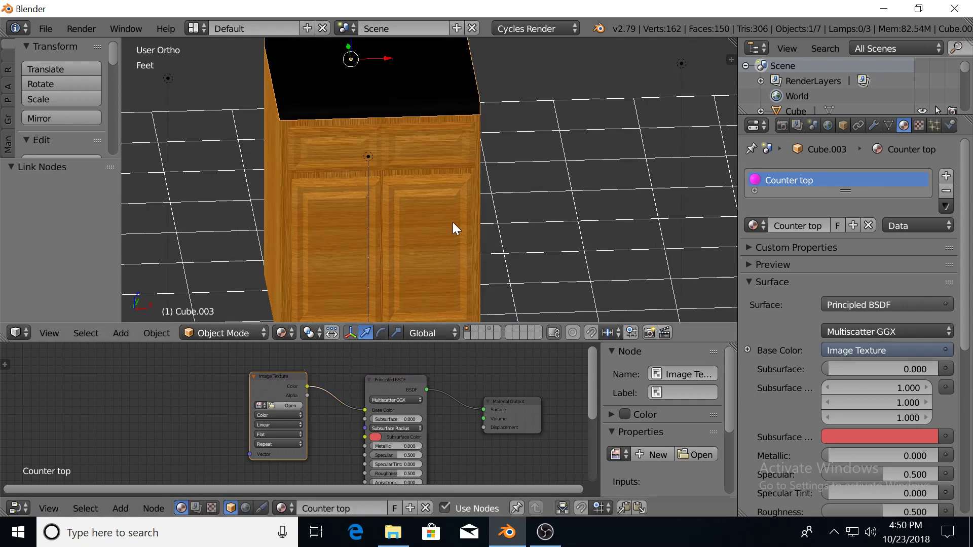
Browse for the Image Texture's file in the Desktop's Materials folder, with files displayed as thumbnails.
left_click(288, 406)
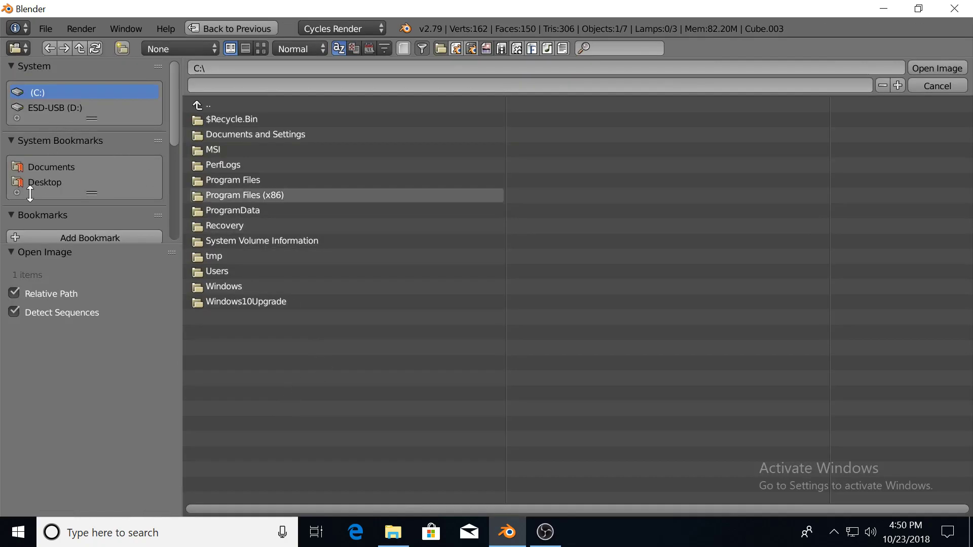
left_click(44, 183)
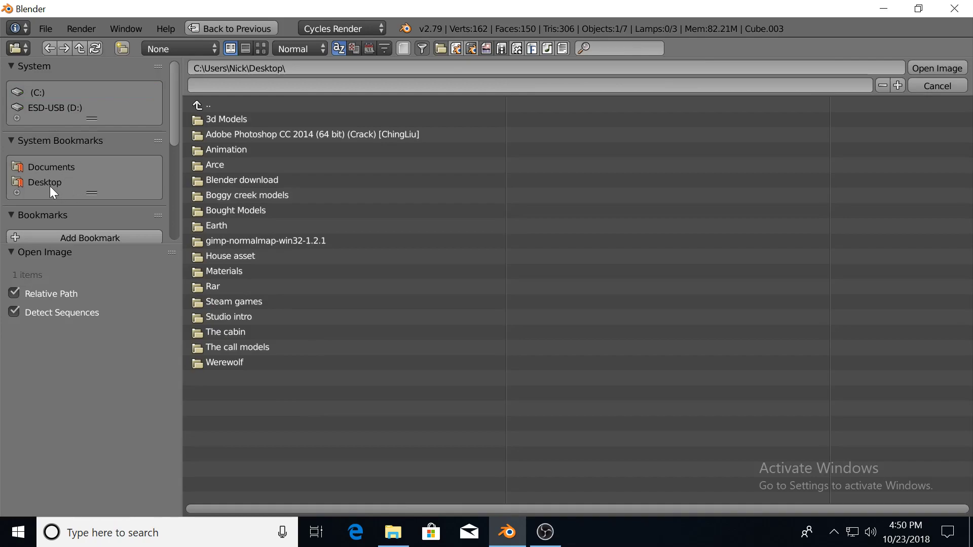
left_click(246, 48)
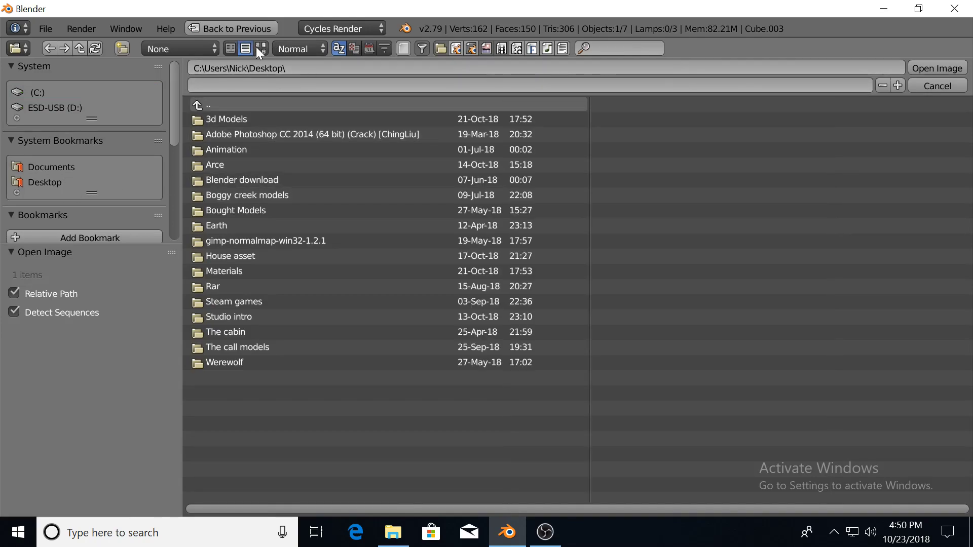
left_click(261, 48)
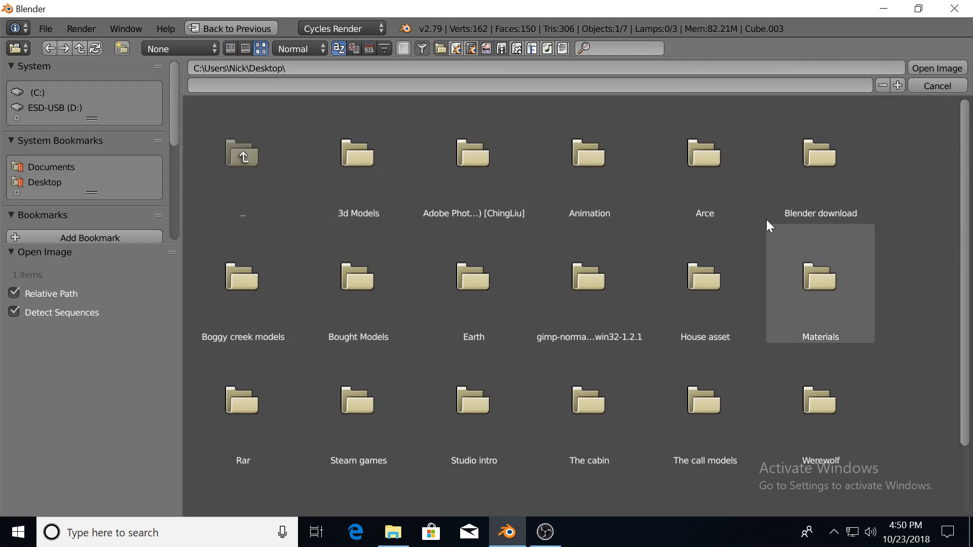
left_click(799, 285)
left_click_drag(801, 285, 918, 359)
Look through the material images and load Granite top.jpg into the Image Texture node.
scroll(902, 363, "down", 4)
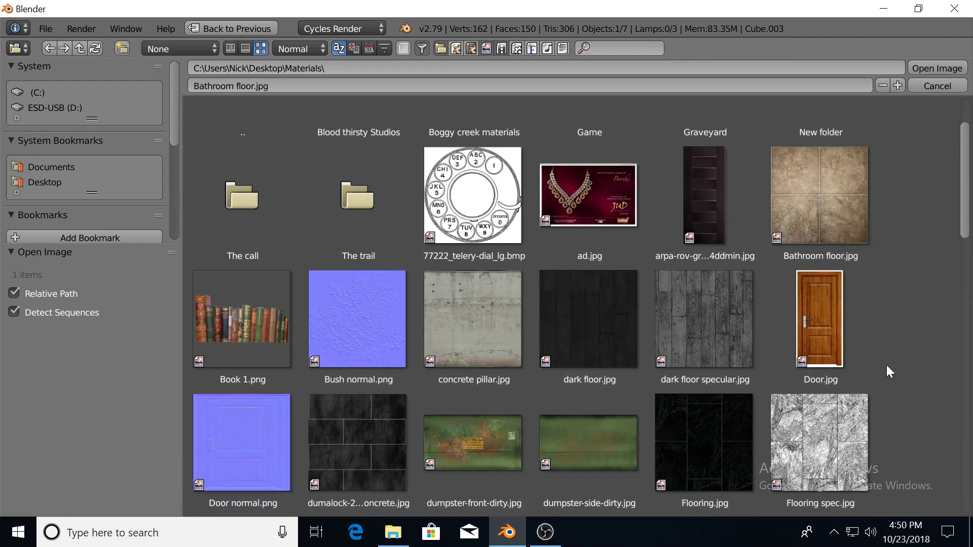
scroll(888, 360, "down", 6)
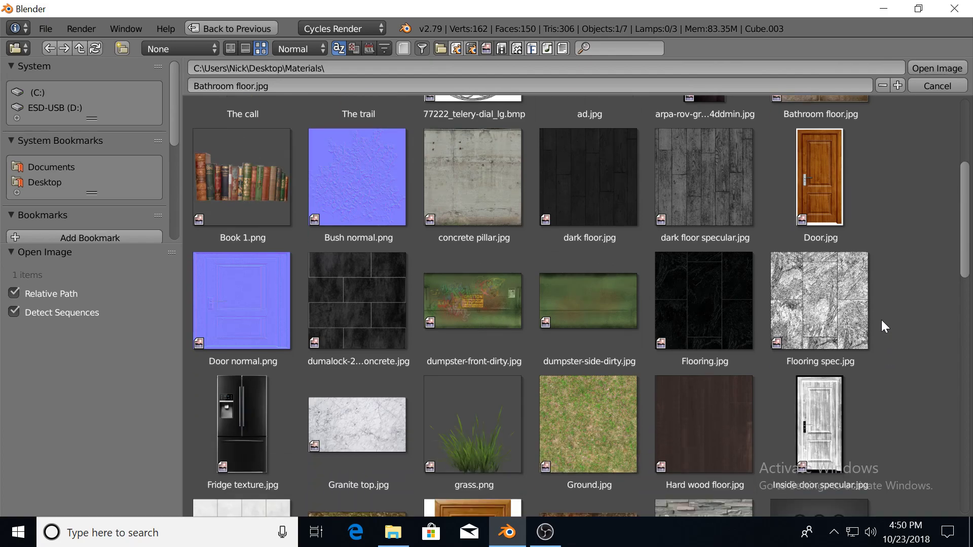
scroll(879, 330, "down", 3)
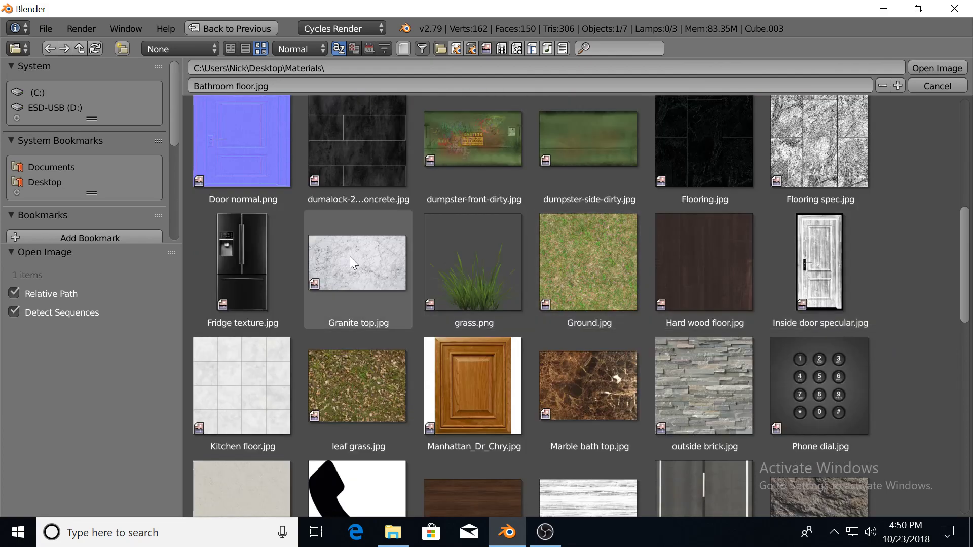
scroll(389, 281, "down", 10)
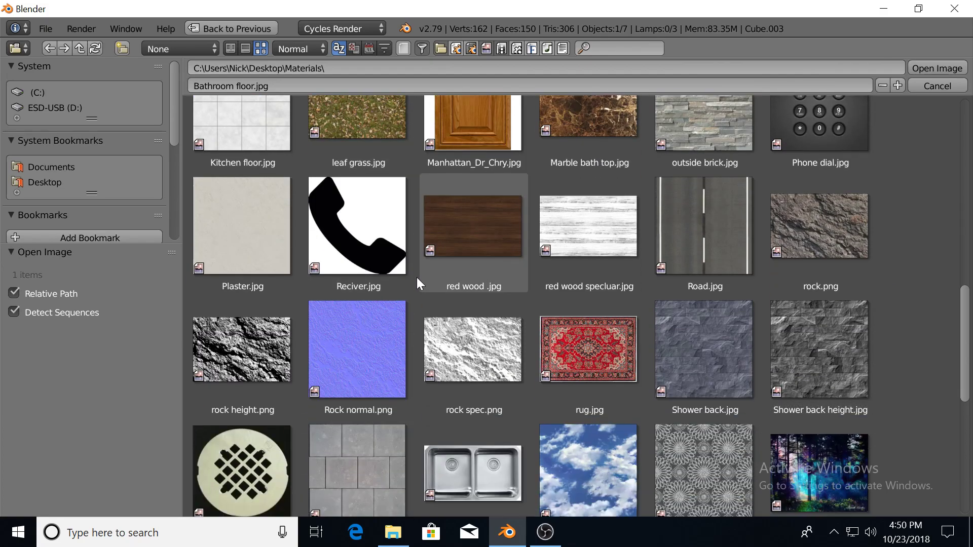
scroll(416, 278, "down", 10)
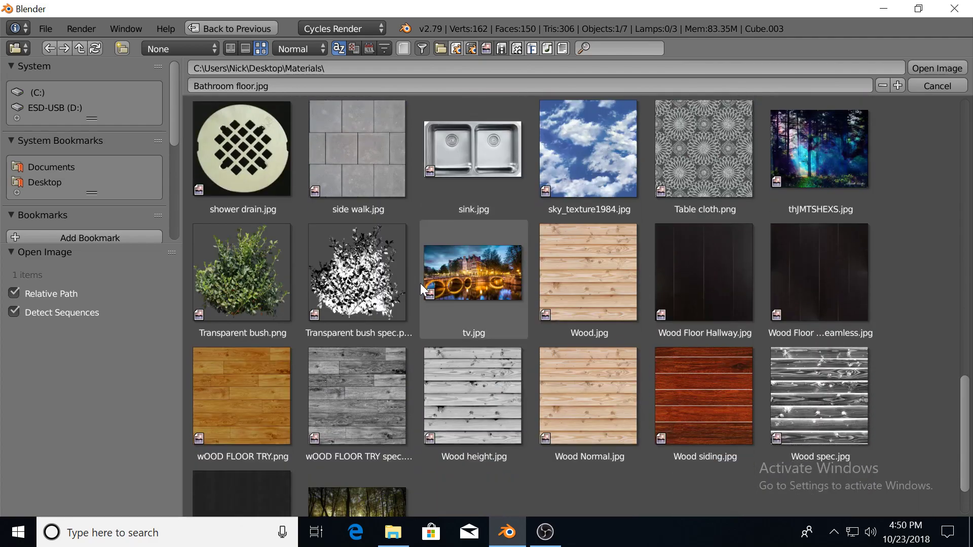
scroll(421, 280, "down", 3)
scroll(421, 275, "up", 13)
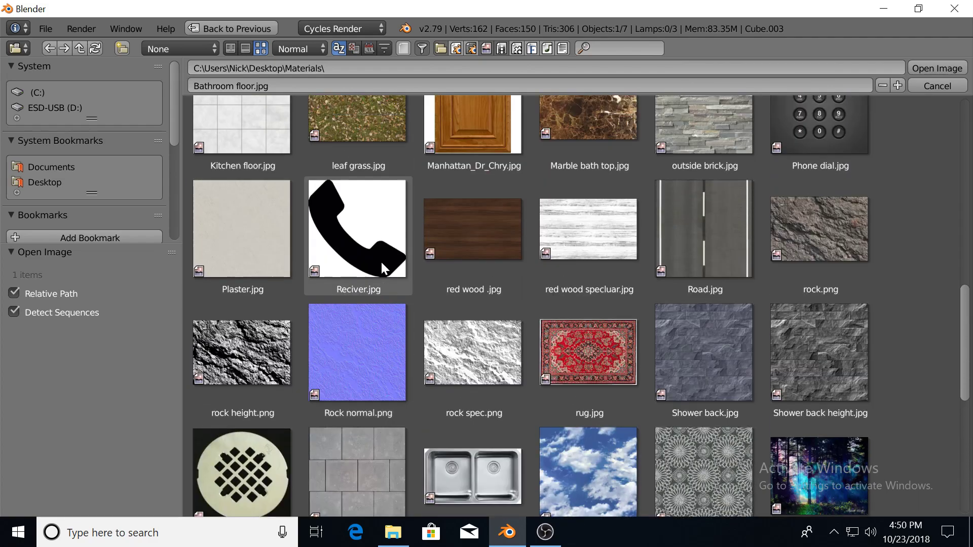
scroll(375, 268, "up", 8)
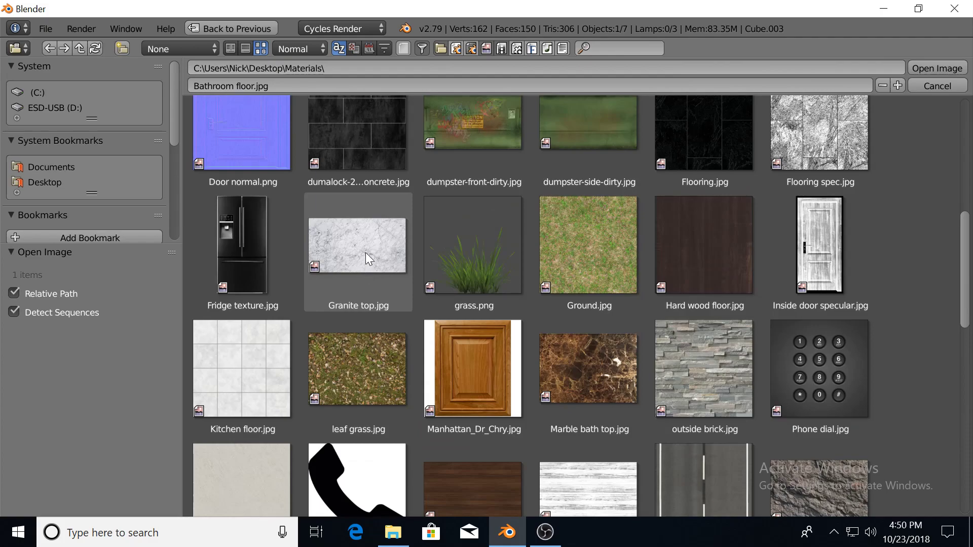
double_click(365, 253)
Unwrap all faces of the counter top with Smart UV Project at the default settings, and return to Object Mode.
middle_click_drag(326, 159, 362, 183)
scroll(345, 135, "down", 2)
middle_click_drag(345, 136, 364, 201, "shift")
key("Tab")
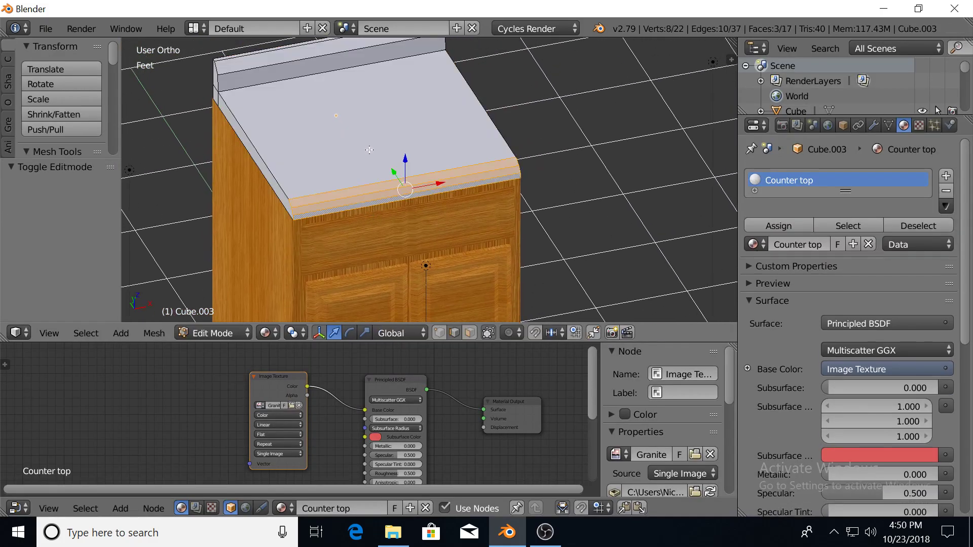
key("a")
key("u")
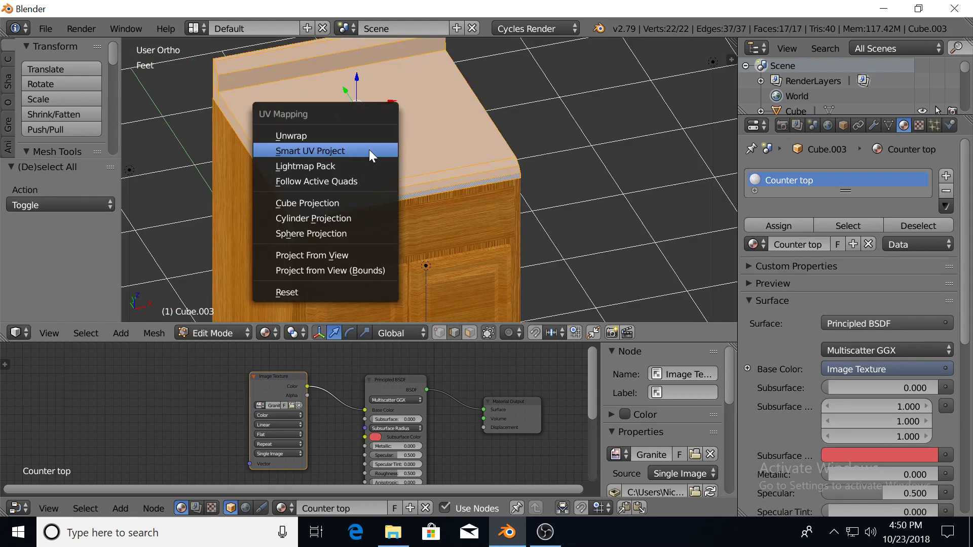
left_click(369, 150)
key("Return")
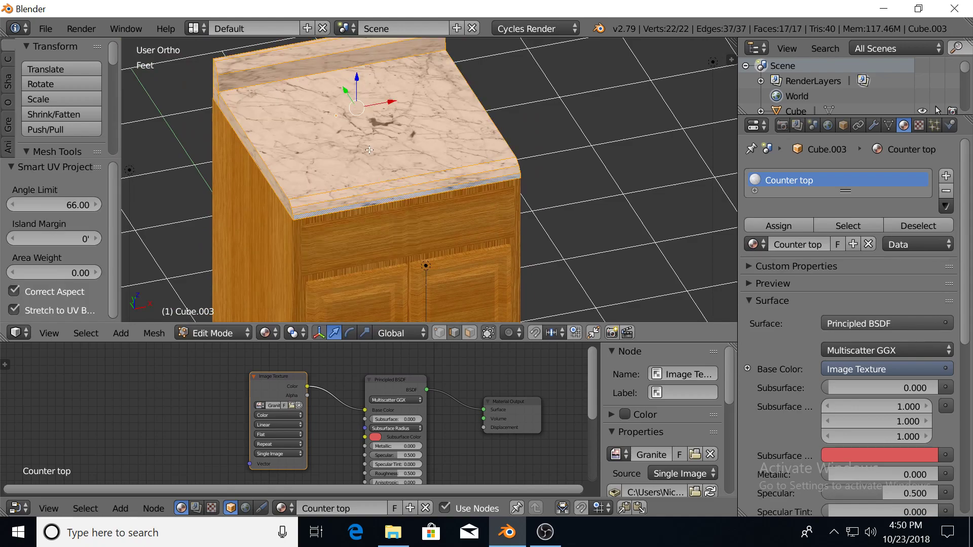
key("Tab")
In Edit Mode, replace the current selection with the counter top's front edge strip, top surface and front-facing backsplash faces.
scroll(325, 157, "up", 3)
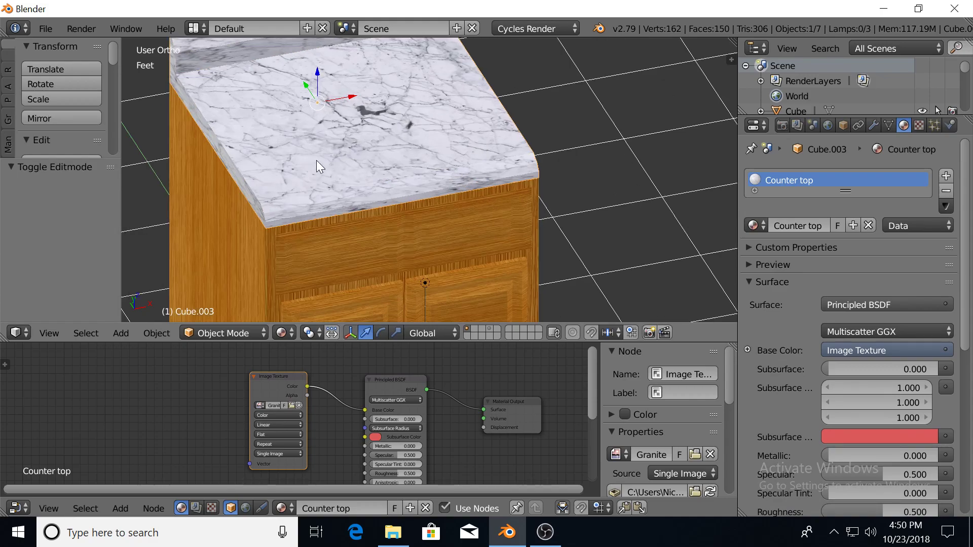
middle_click_drag(362, 163, 361, 216)
scroll(364, 161, "up", 1)
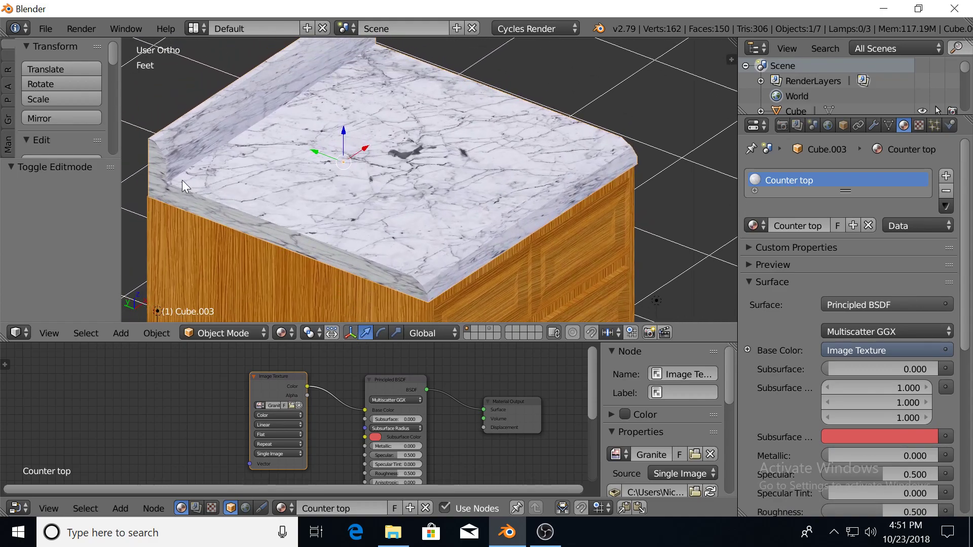
key("Tab")
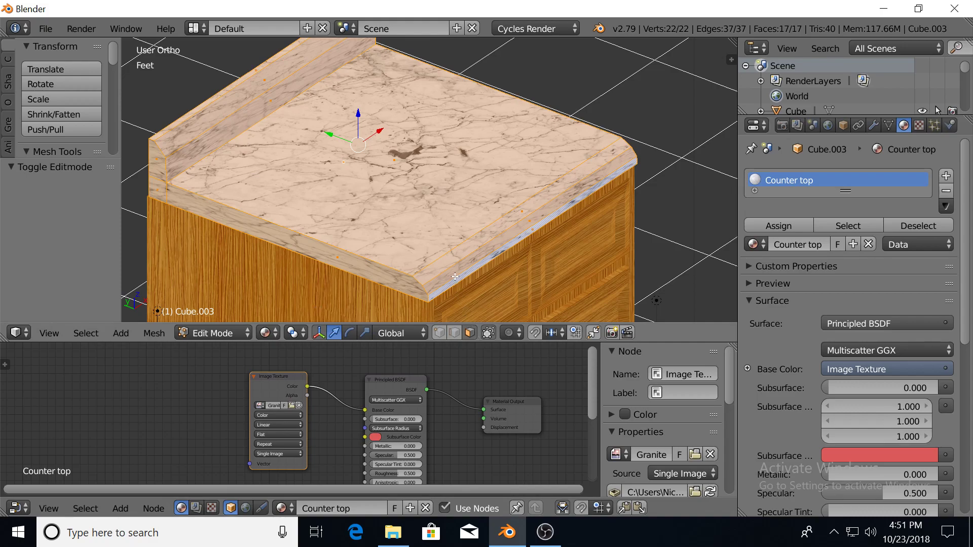
key("a")
right_click(441, 263, "alt")
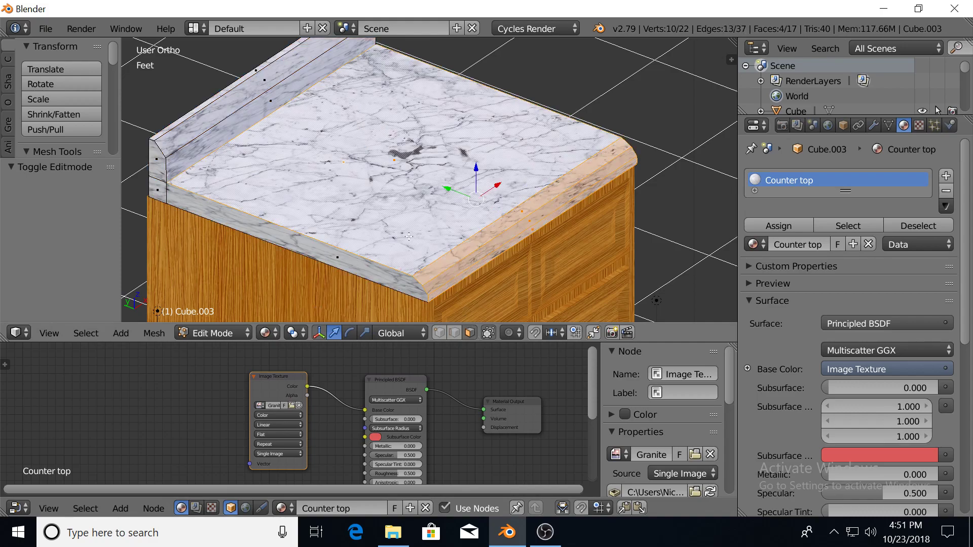
right_click(207, 137, "shift")
right_click(205, 120, "shift")
right_click(198, 109, "shift")
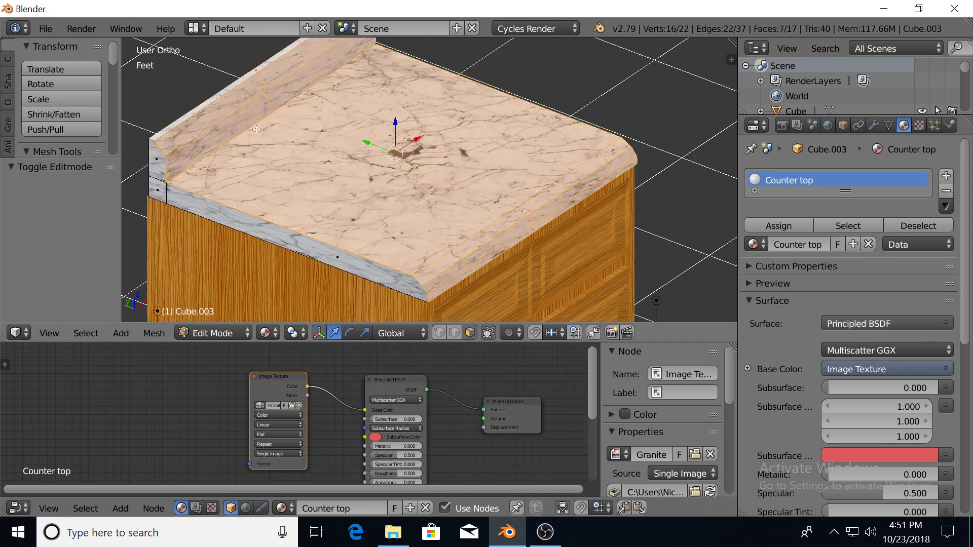
Unwrap the selected counter top faces, redo them with Smart UV Project at the default settings, and return to Object Mode.
key("u")
left_click(254, 116)
key("u")
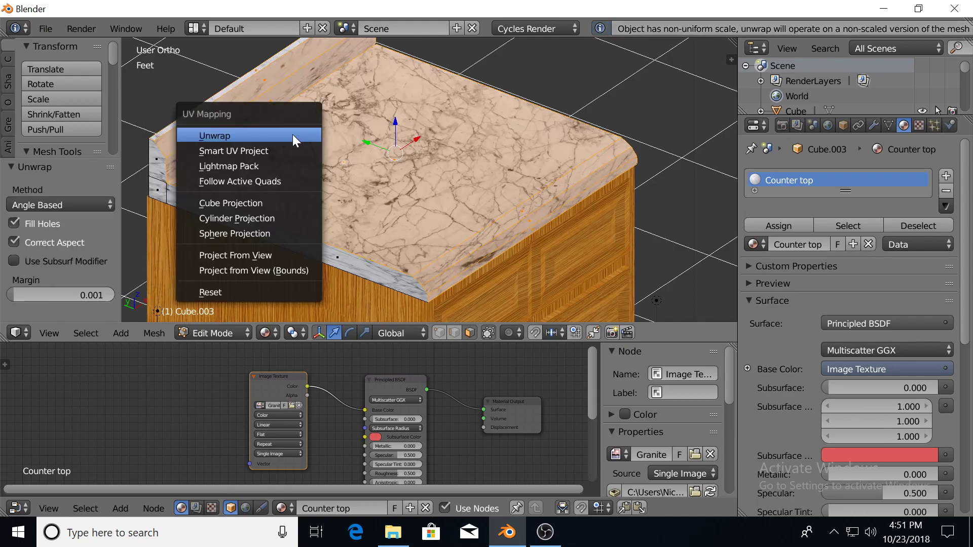
left_click(284, 147)
key("Return")
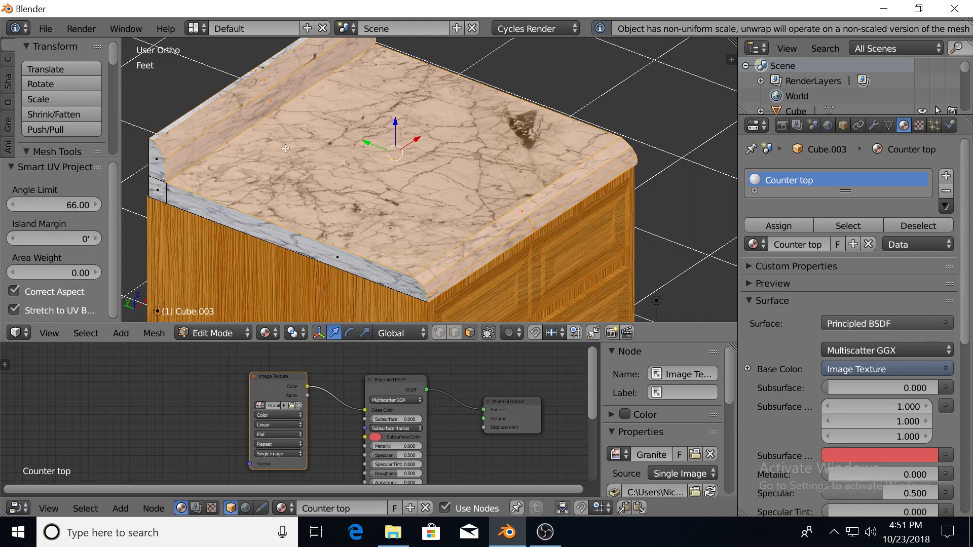
key("Tab")
Examine the granite mapping on the counter top from several angles, including in rendered shading.
middle_click_drag(436, 163, 345, 181)
scroll(347, 182, "up", 2)
middle_click_drag(476, 190, 460, 162)
mouse_move(543, 163)
middle_mouse_down()
mouse_move(360, 176)
mouse_move(455, 168)
mouse_move(351, 160)
mouse_move(344, 151)
mouse_move(398, 186)
mouse_move(312, 178)
mouse_move(354, 165)
mouse_move(376, 193)
middle_mouse_up()
scroll(311, 178, "down", 3)
key("shift+z")
scroll(370, 171, "up", 3)
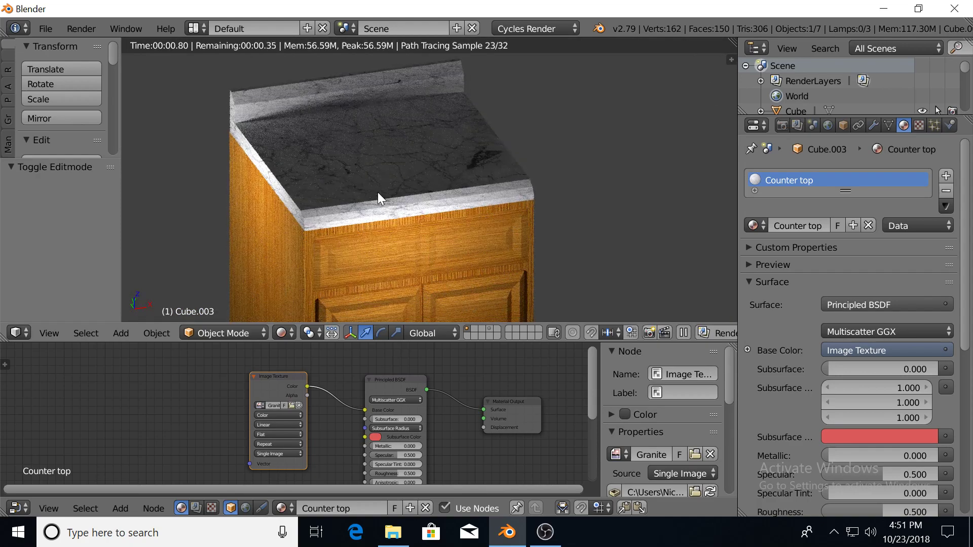
scroll(346, 197, "down", 2)
key("shift+z")
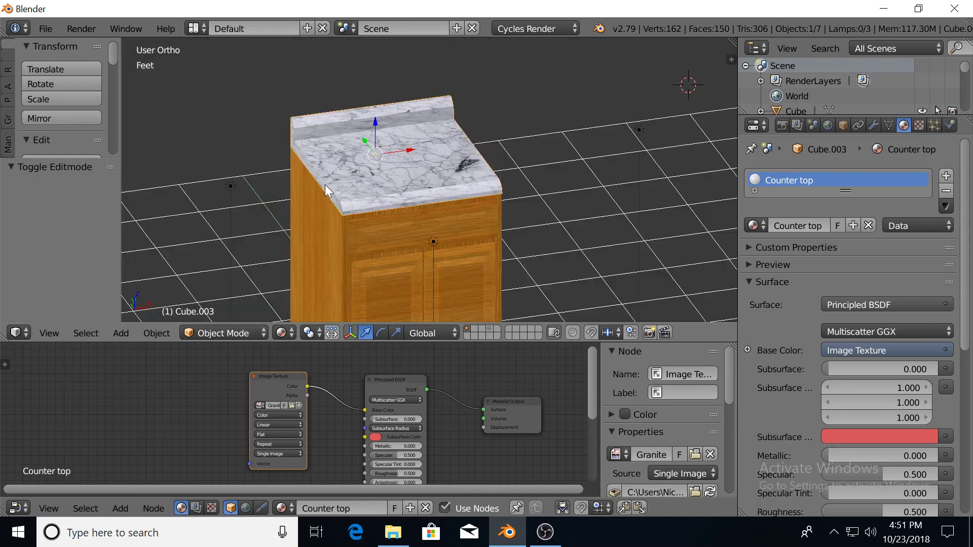
Duplicate the point lamp beside the cabinet, place the copy above the counter top, raised 2.27 ft, and check it in rendered shading.
middle_click_drag(344, 185, 289, 217)
right_click(268, 240)
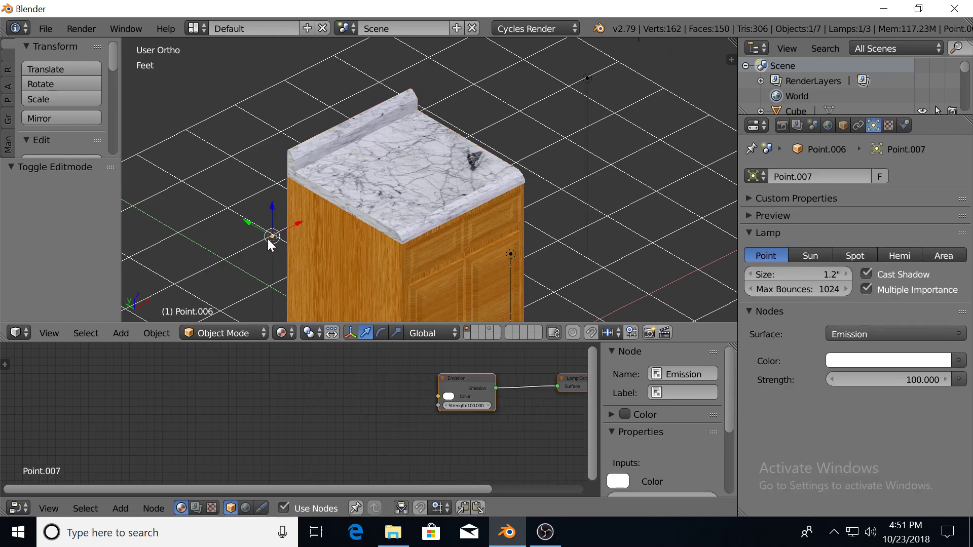
key("shift+d")
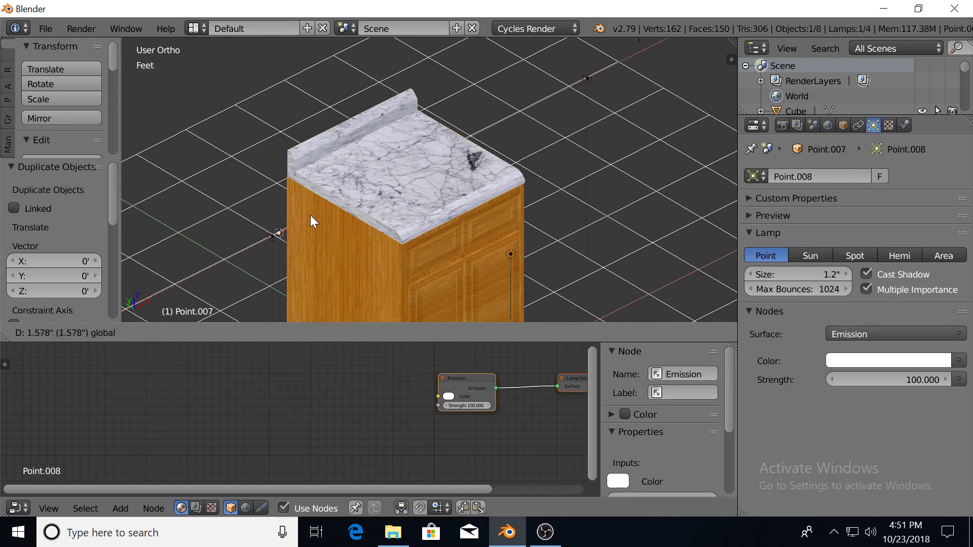
left_click_drag(417, 171, 375, 25)
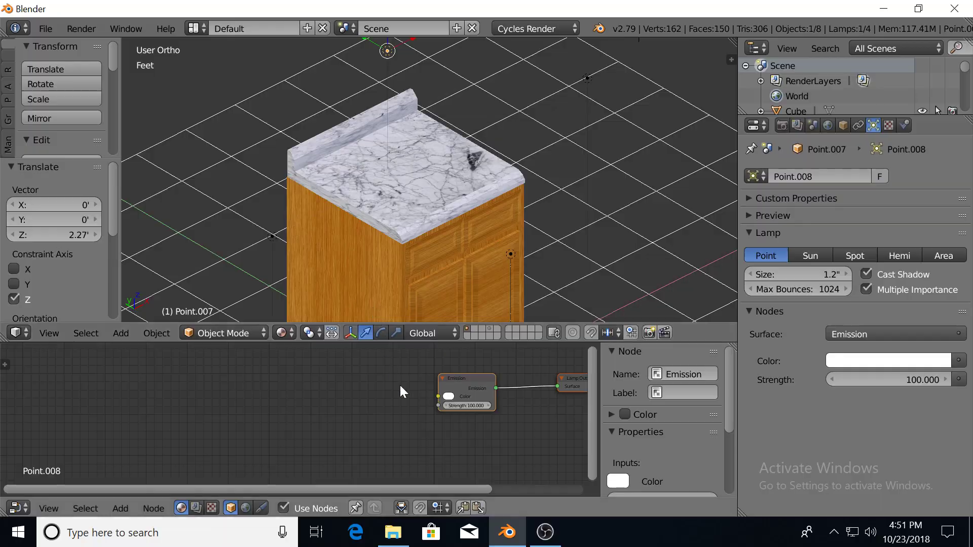
key("shift+z")
scroll(450, 236, "up", 1)
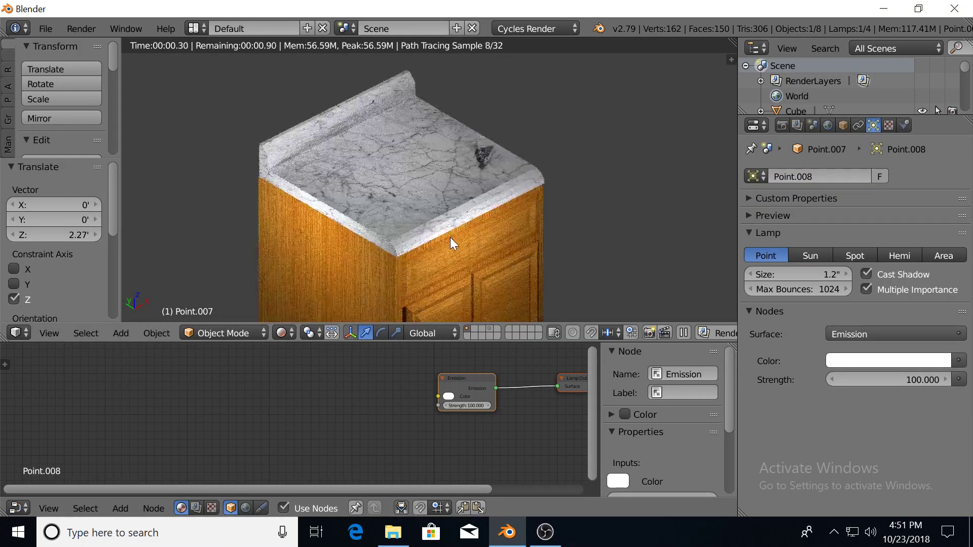
scroll(456, 253, "up", 1)
mouse_move(459, 258)
middle_mouse_down("shift")
mouse_move(436, 205)
mouse_move(443, 227)
middle_mouse_up("shift")
scroll(446, 226, "down", 1)
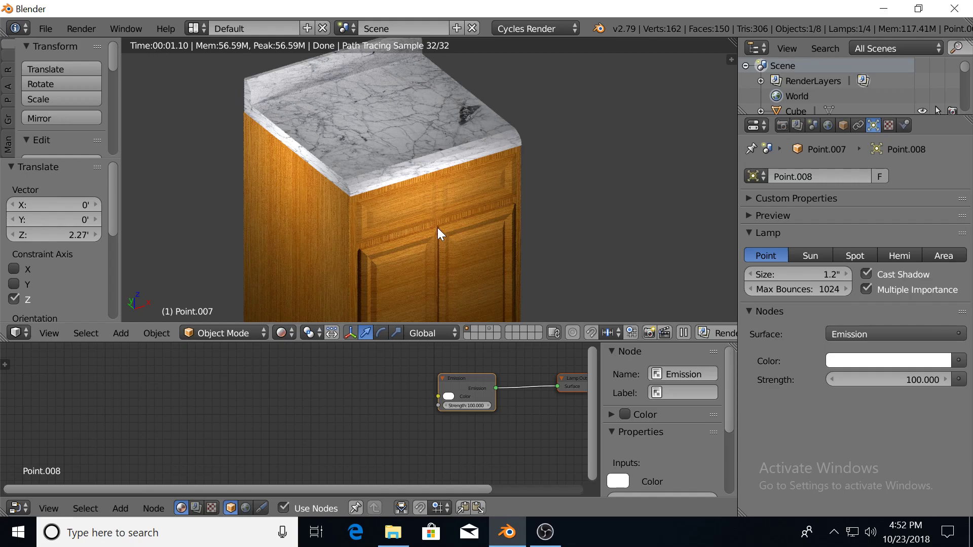
key("shift+z")
Add a cube and, in front view, move it up to a height above the counter top.
scroll(453, 172, "down", 2)
middle_click_drag(503, 202, 457, 167)
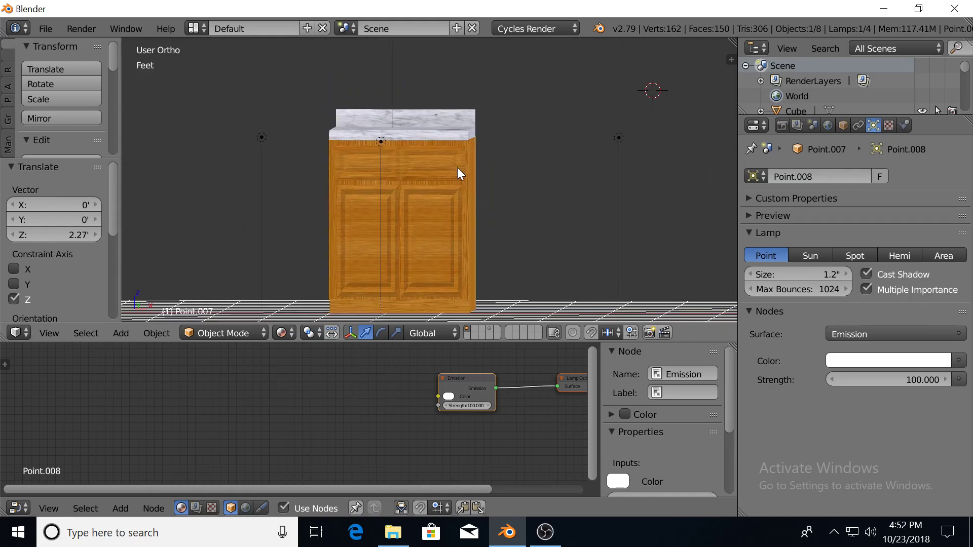
key("KP_1")
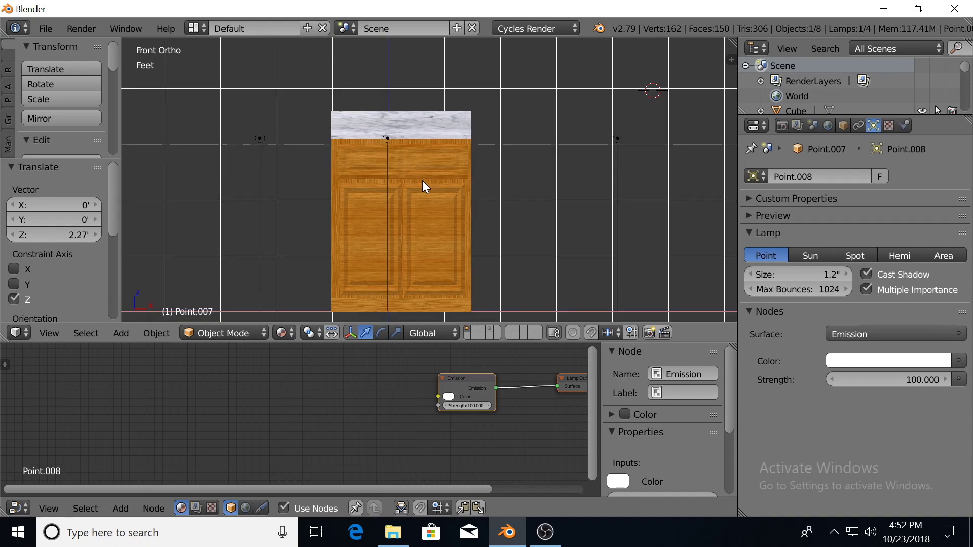
scroll(421, 181, "down", 2)
middle_click_drag(472, 177, 450, 287, "shift")
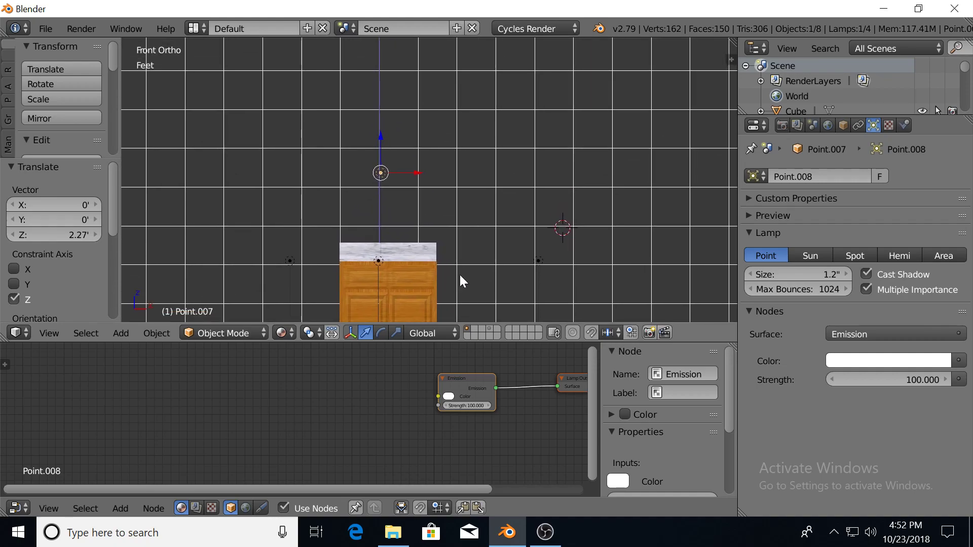
middle_click_drag(503, 208, 453, 230, "shift")
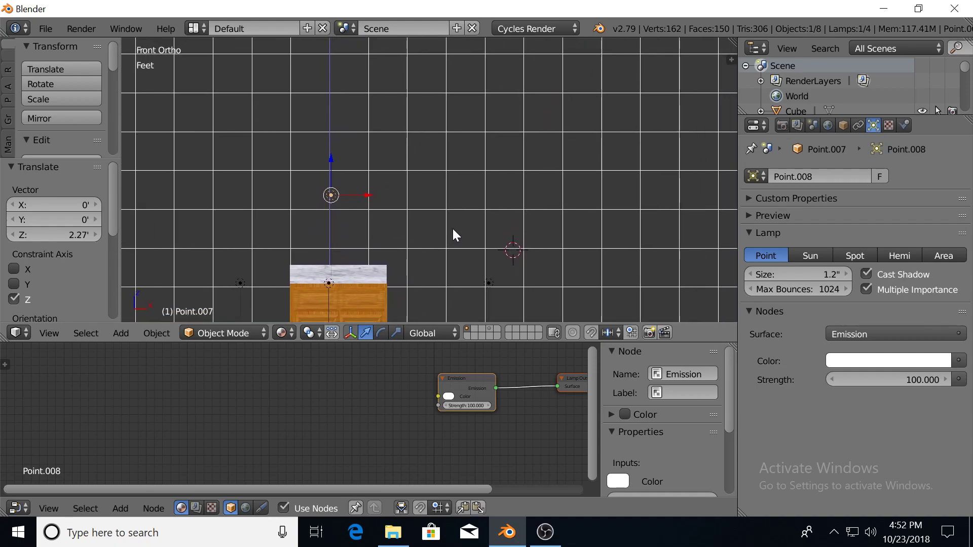
key("shift+a")
mouse_move(423, 194)
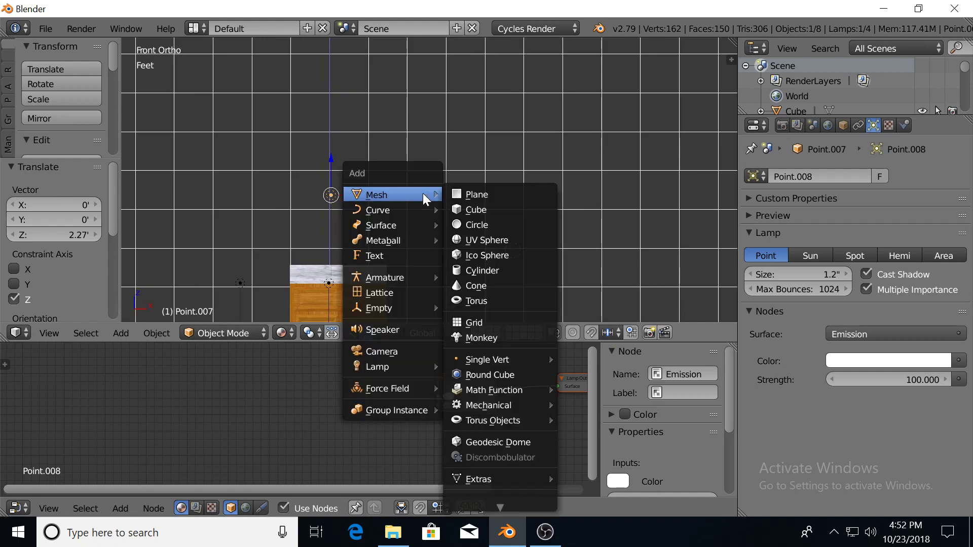
left_click(477, 210)
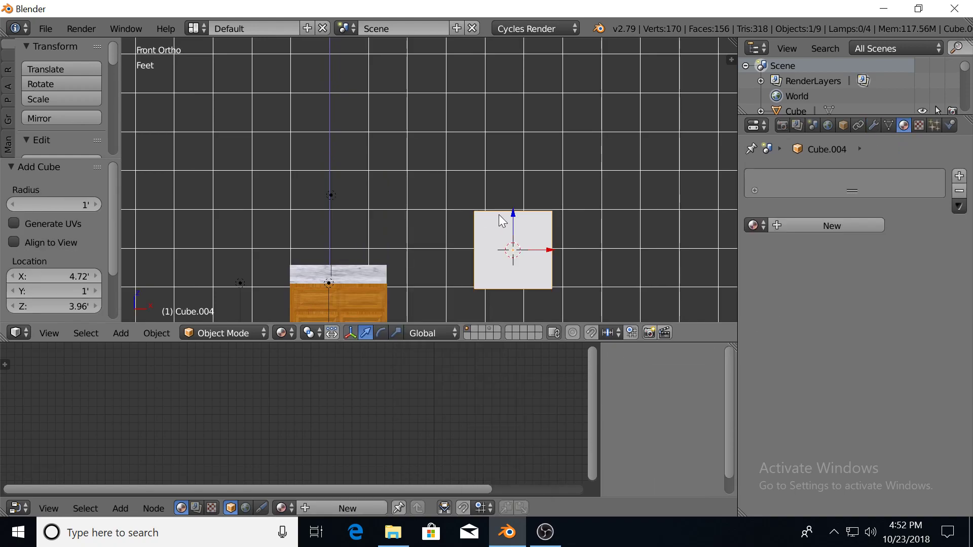
left_click_drag(515, 215, 528, 132)
left_click_drag(545, 164, 557, 164)
left_click_drag(523, 130, 530, 133)
Raise the cube's top face in Edit Mode to make the box about 3 ft tall.
key("Tab")
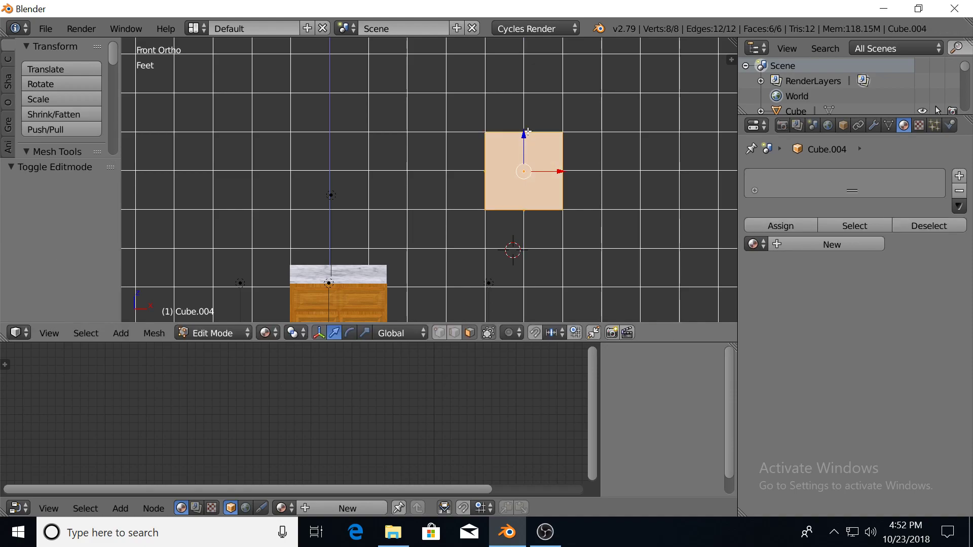
middle_click_drag(527, 131, 490, 278)
right_click(519, 141)
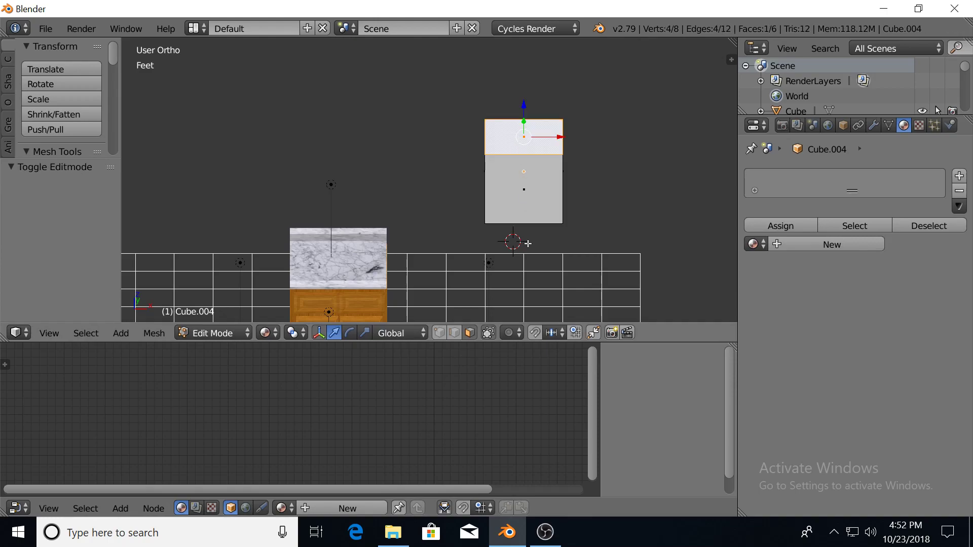
key("KP_1")
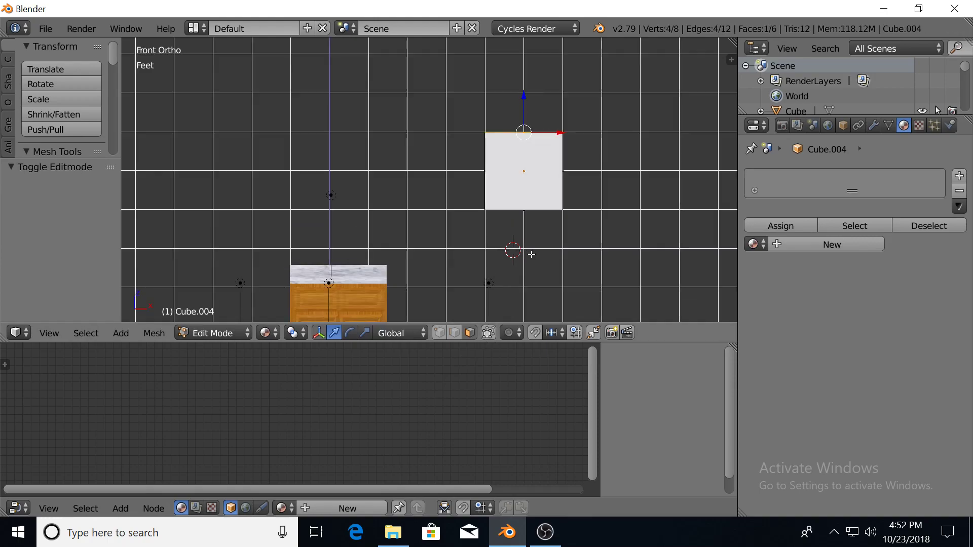
left_click_drag(519, 109, 531, 62)
In Object Mode, move the box over the cabinet by -4.77 ft along X and 6.91 in along Y.
key("Tab")
left_click_drag(564, 172, 379, 199)
scroll(379, 200, "up", 3)
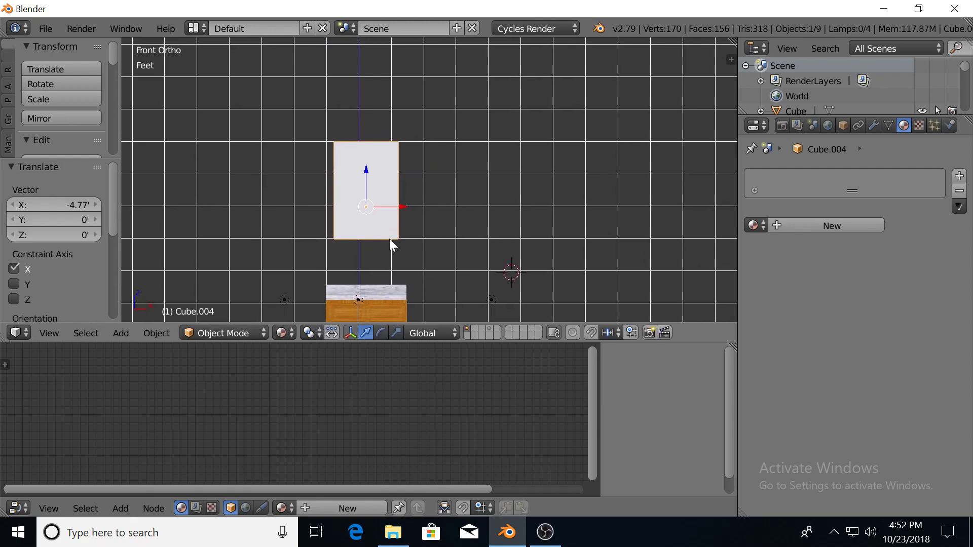
scroll(398, 217, "down", 2)
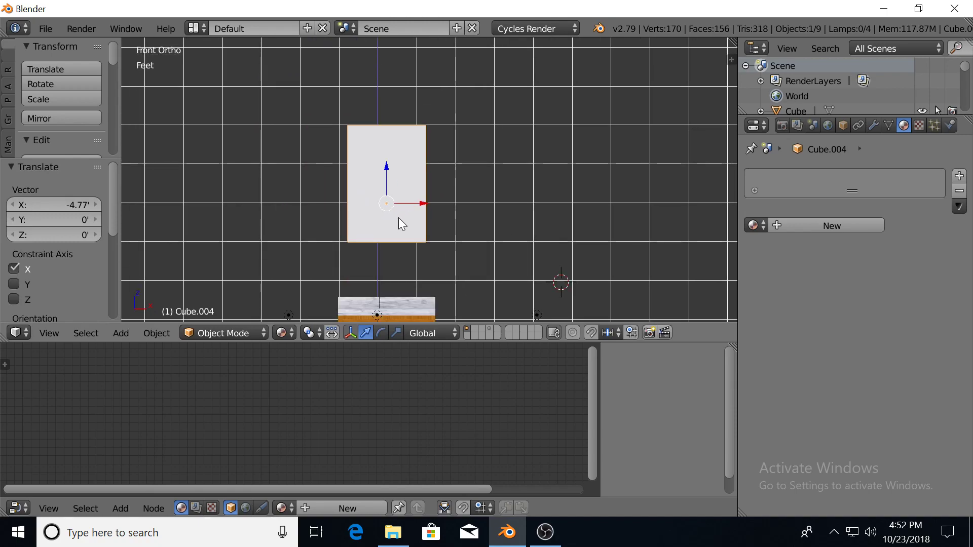
scroll(386, 220, "up", 1)
key("KP_3")
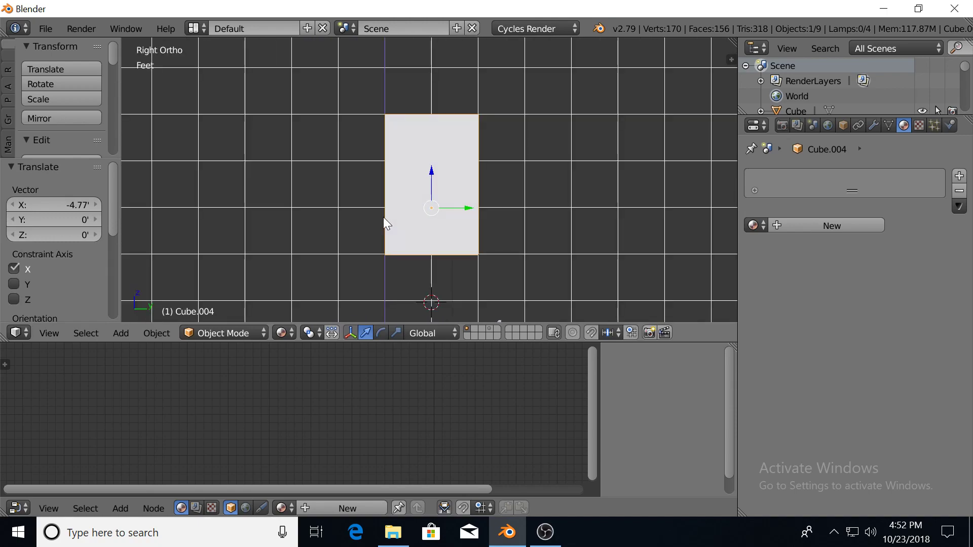
middle_click_drag(437, 191, 426, 144, "shift")
left_click_drag(459, 163, 484, 163)
middle_click_drag(433, 197, 483, 204)
Select the box's front face in Edit Mode and switch to wireframe display.
key("KP_1")
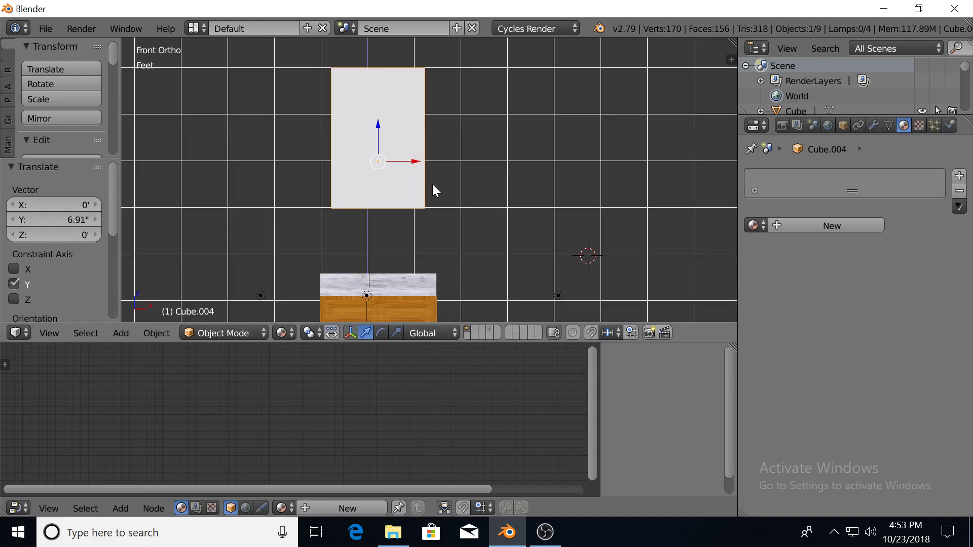
scroll(426, 180, "up", 3)
middle_click_drag(381, 182, 410, 231, "shift")
scroll(411, 231, "down", 2)
key("Tab")
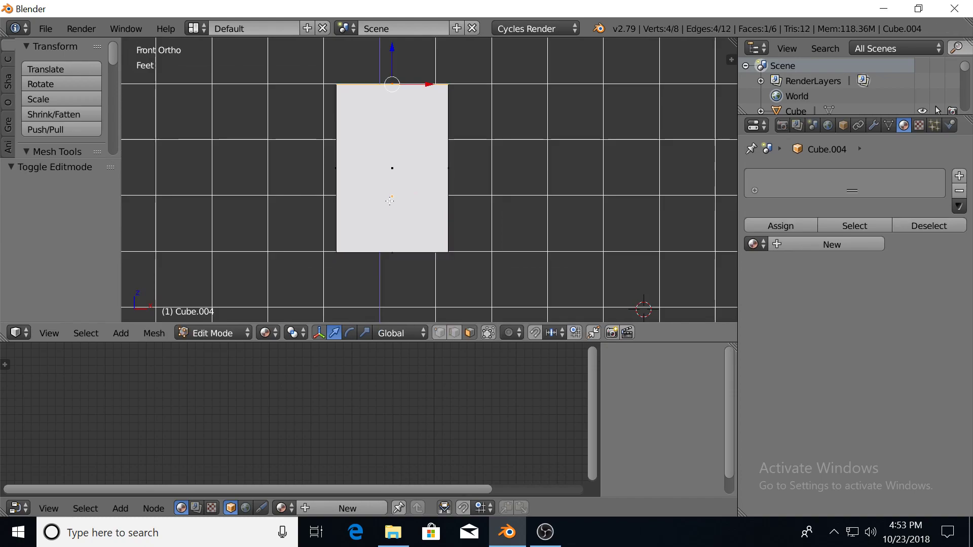
right_click(422, 200)
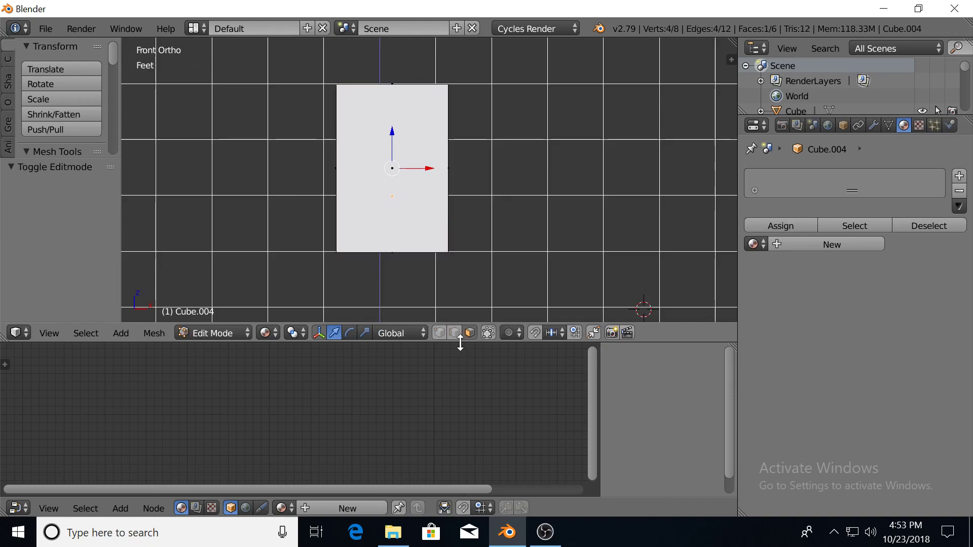
left_click(470, 333)
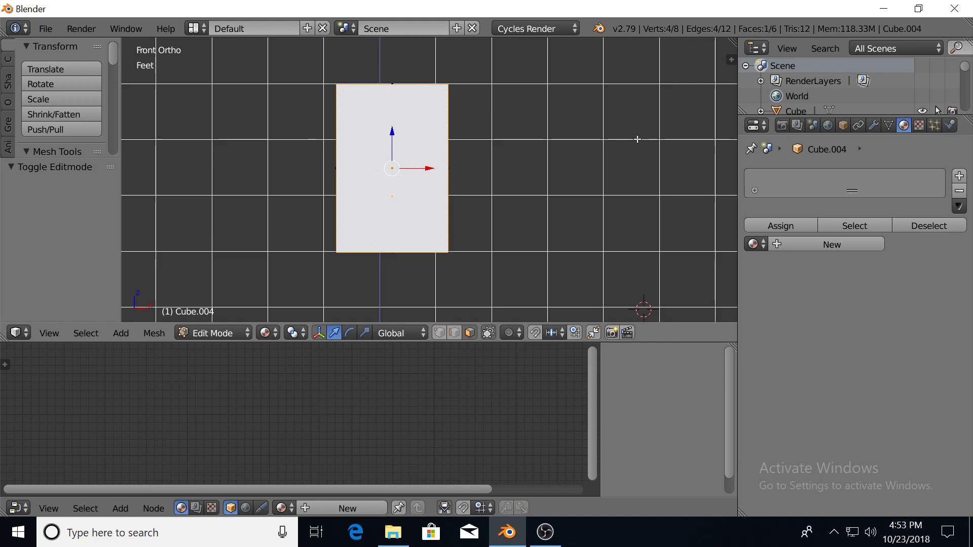
key("z")
Try a 2.71 in inset on the box's front face, and undo it.
key("i")
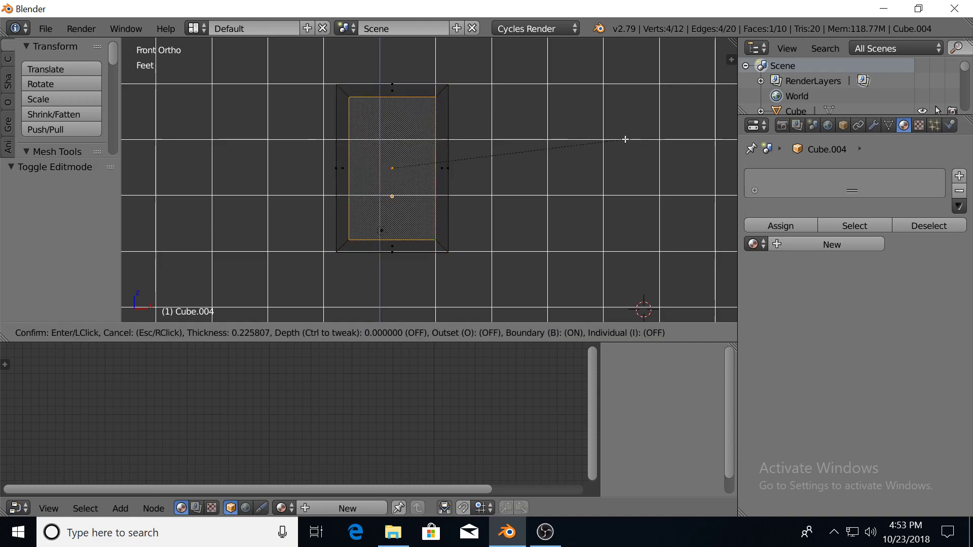
left_click(625, 139)
scroll(549, 156, "up", 5)
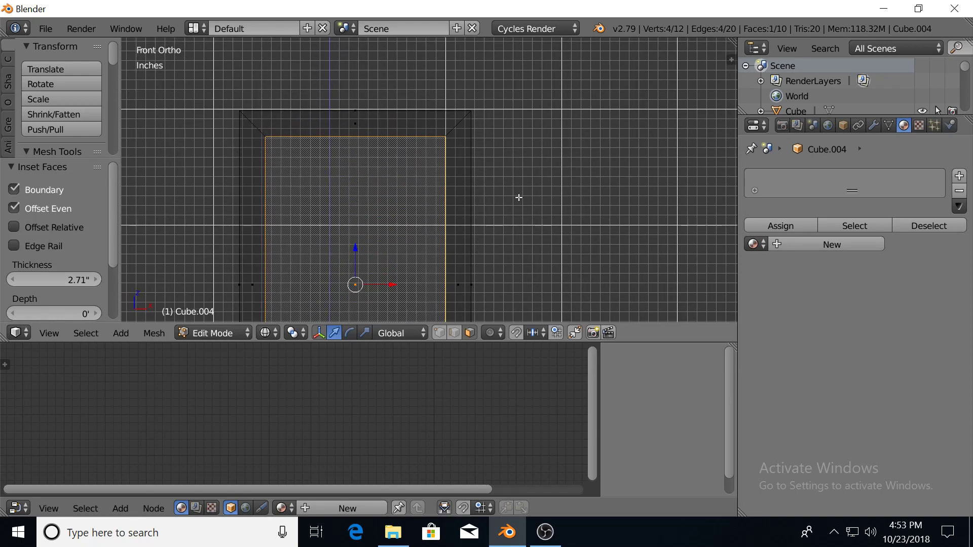
key("ctrl+z")
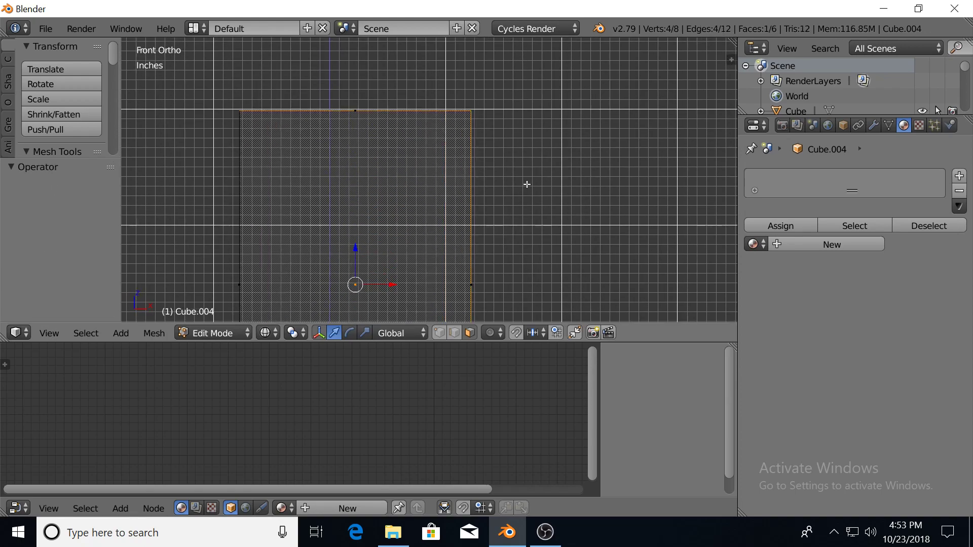
Inset the box's front face by about 1.652 in.
key("i")
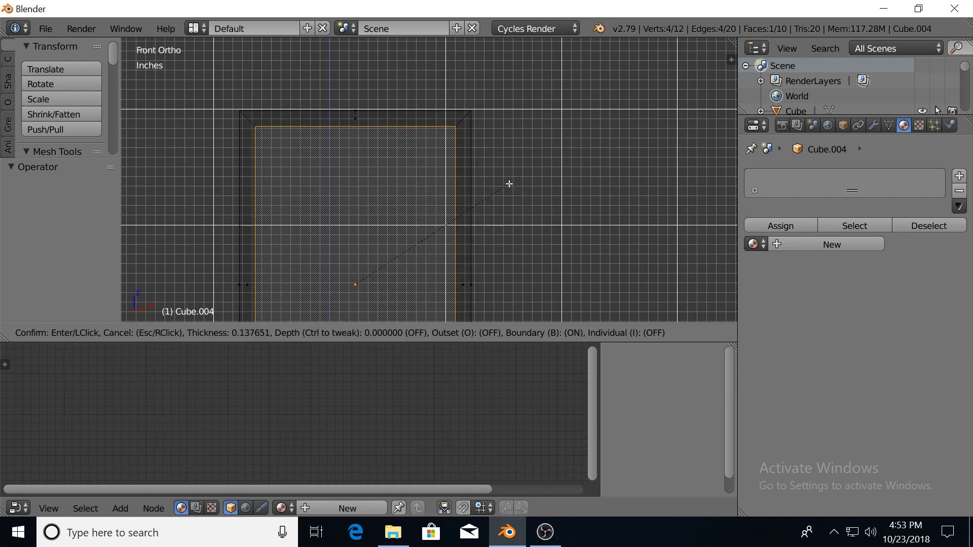
left_click(509, 184)
middle_click_drag(373, 232, 388, 196, "shift")
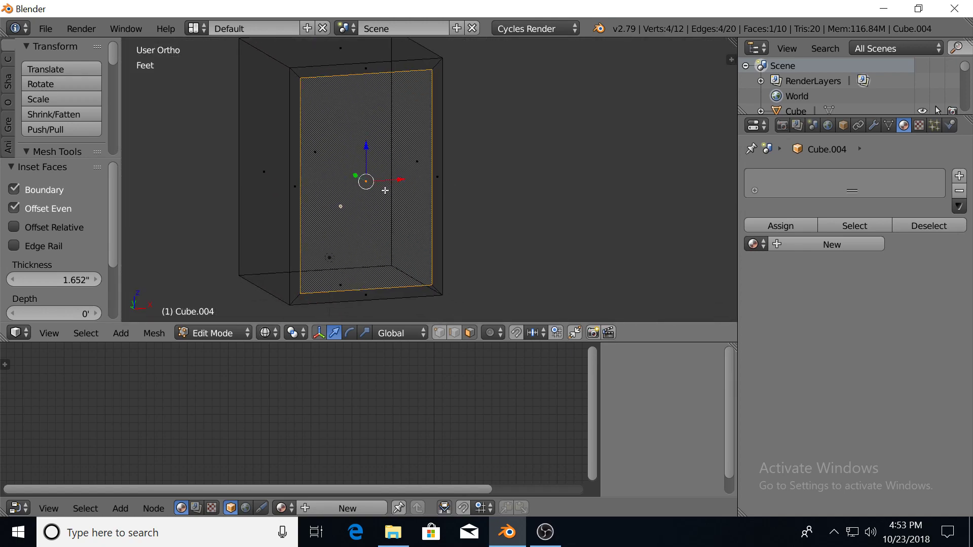
Delete the box's inset front face and return to solid display.
key("x")
left_click(388, 196)
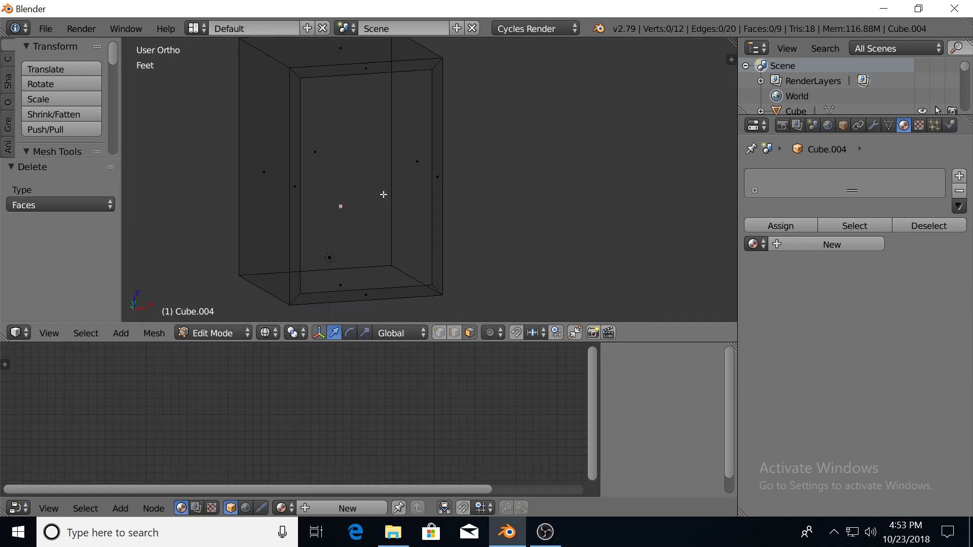
key("z")
middle_click_drag(403, 179, 355, 204)
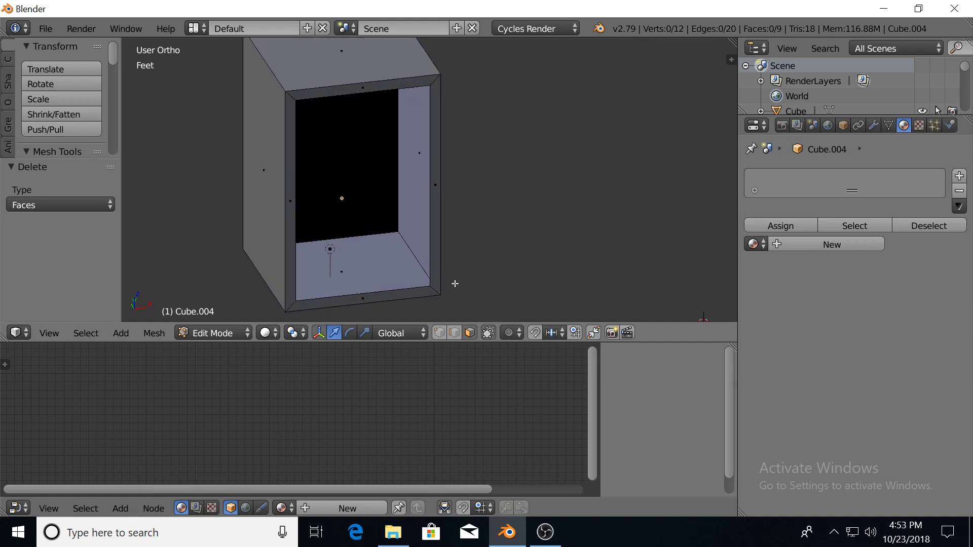
Select the four inner edges of the front opening and extrude them about 1.44 ft along Y into the box.
middle_click_drag(438, 263, 400, 264)
left_click(454, 333)
right_click(278, 250)
right_click(296, 274, "shift")
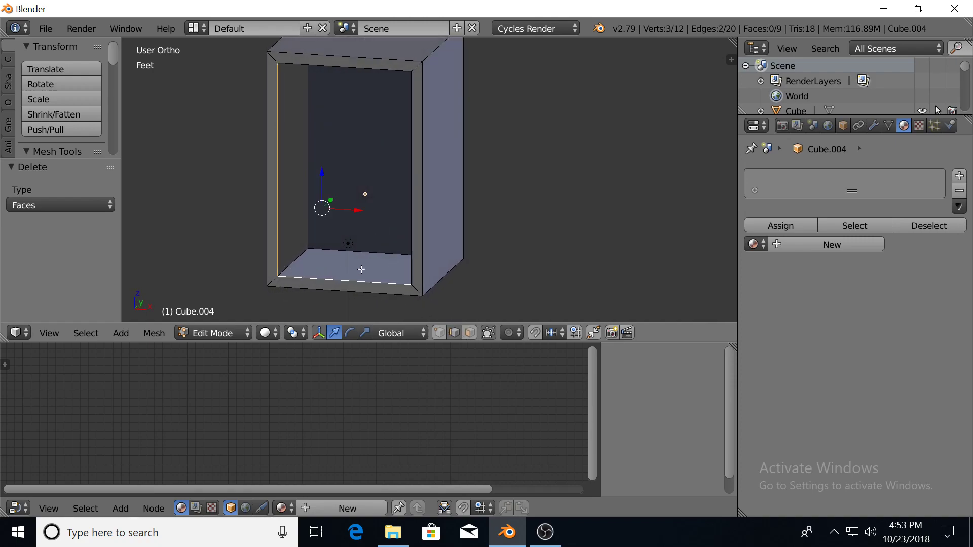
right_click(414, 232, "shift")
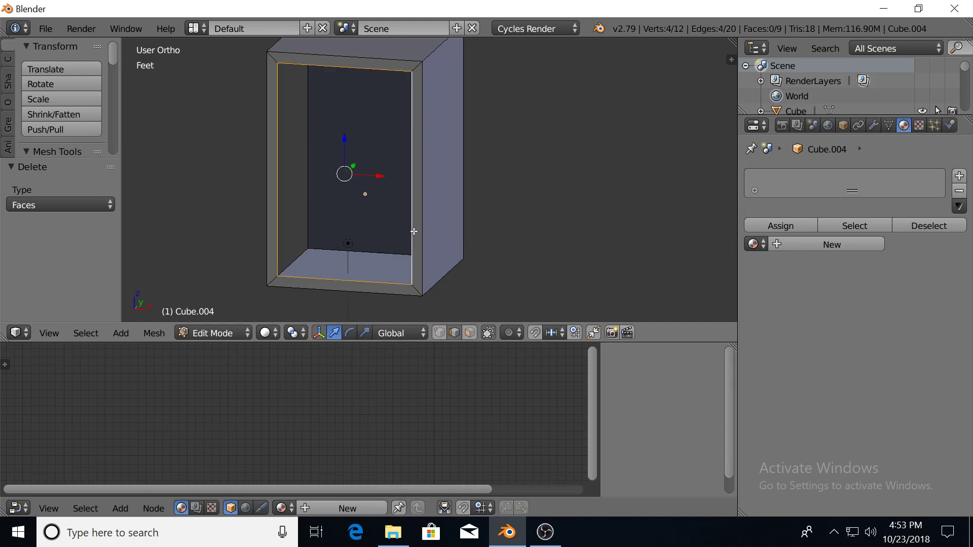
key("e")
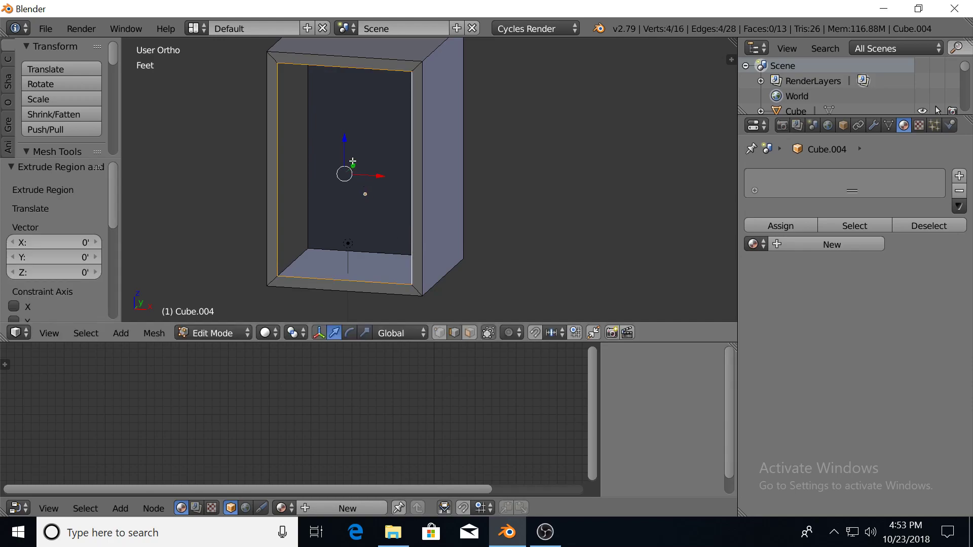
key("y")
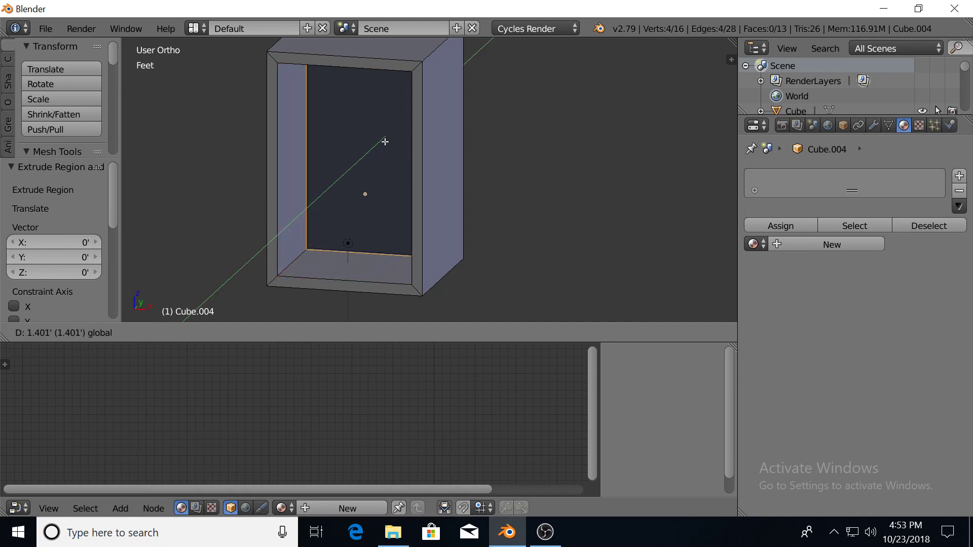
left_click(385, 142)
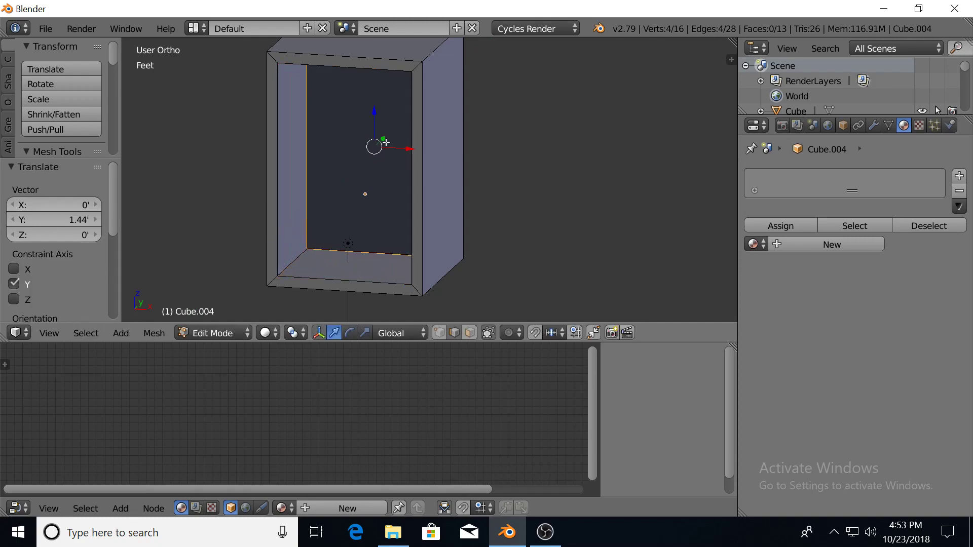
Close the back of the extruded inner walls with a new face and switch to face selection.
right_click(307, 188)
middle_click_drag(289, 217, 378, 182)
right_click(379, 181, "shift")
middle_click_drag(400, 234, 403, 272)
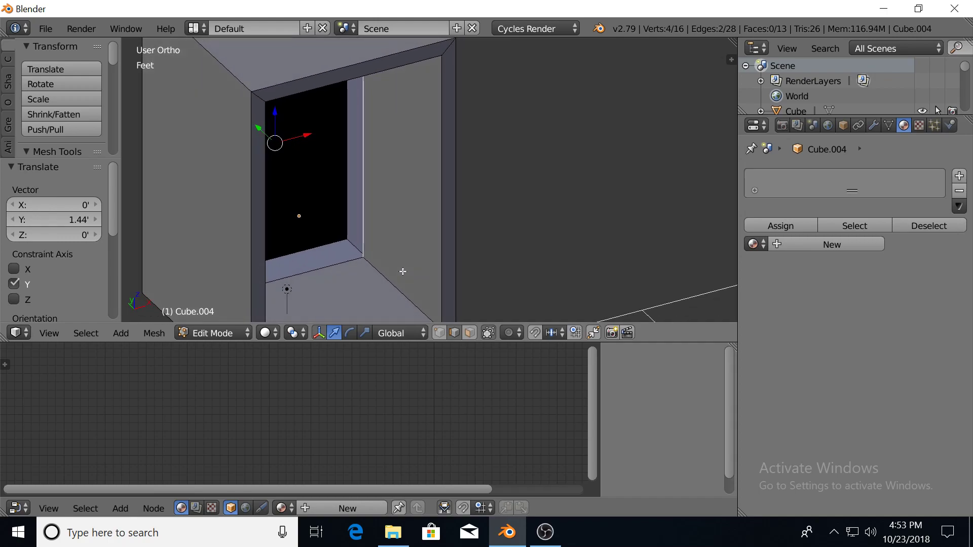
key("f")
left_click(470, 333)
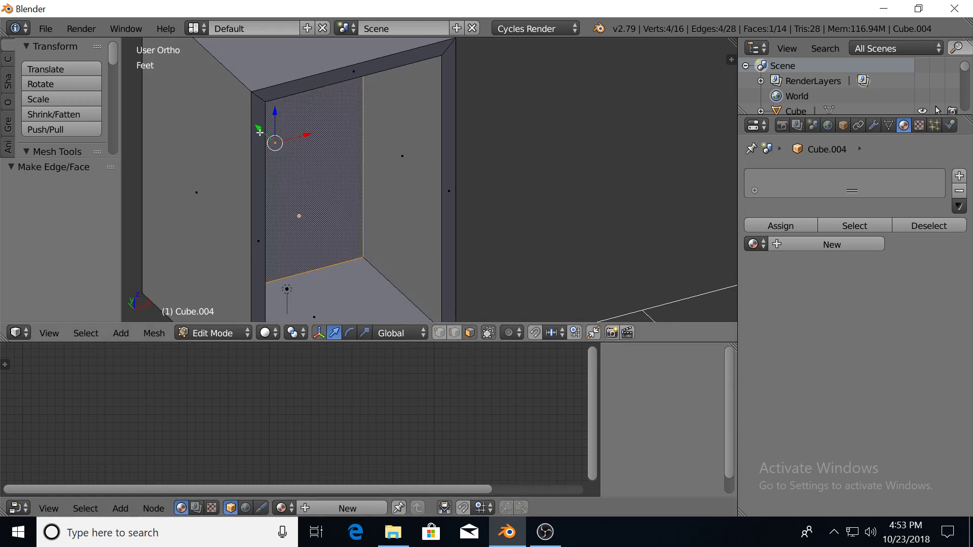
Move the inner back face about 5.66 in along Y, deeper into the cabinet.
key("KP_3")
key("z")
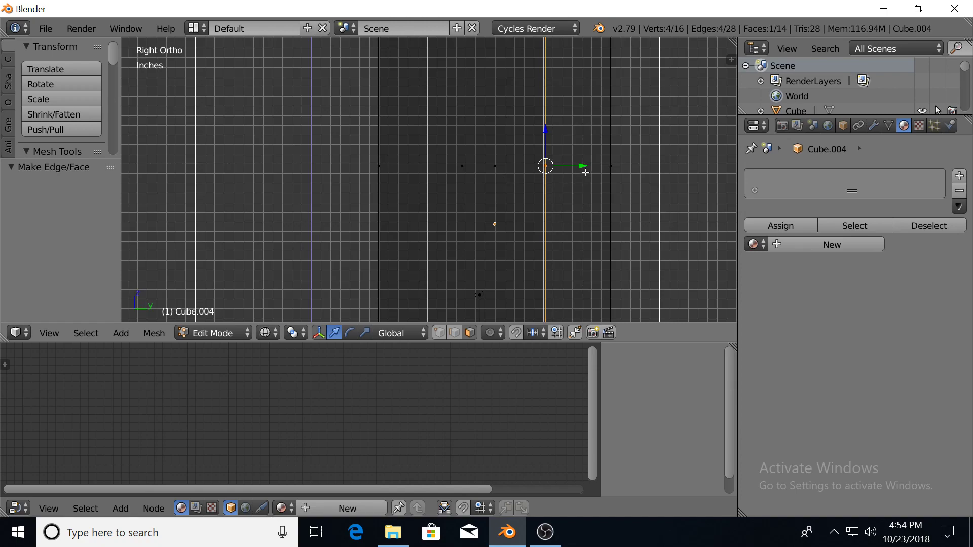
left_click_drag(587, 169, 641, 171)
scroll(396, 182, "down", 2)
middle_click_drag(396, 183, 429, 205)
key("z")
key("shift+z")
mouse_move(366, 210)
middle_mouse_down()
mouse_move(330, 207)
mouse_move(320, 213)
mouse_move(337, 217)
mouse_move(322, 226)
middle_mouse_up()
key("shift+z")
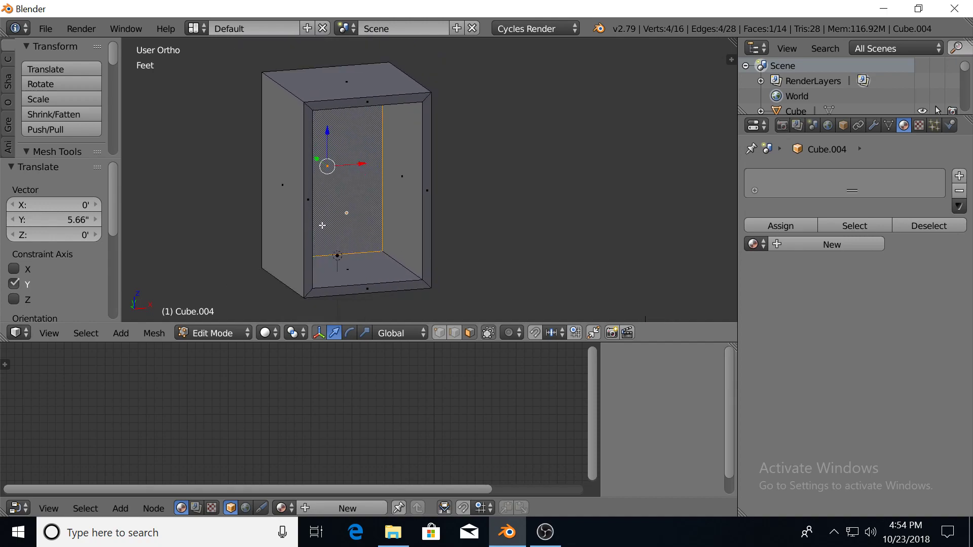
Unwrap the entire upper cabinet mesh with Smart UV Project at an angle limit of 66.
key("a")
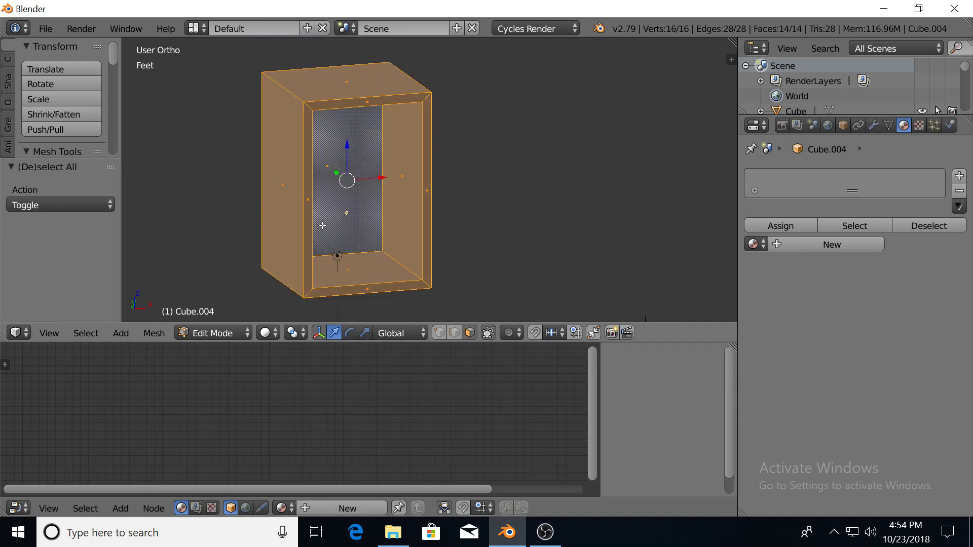
key("u")
left_click(459, 238)
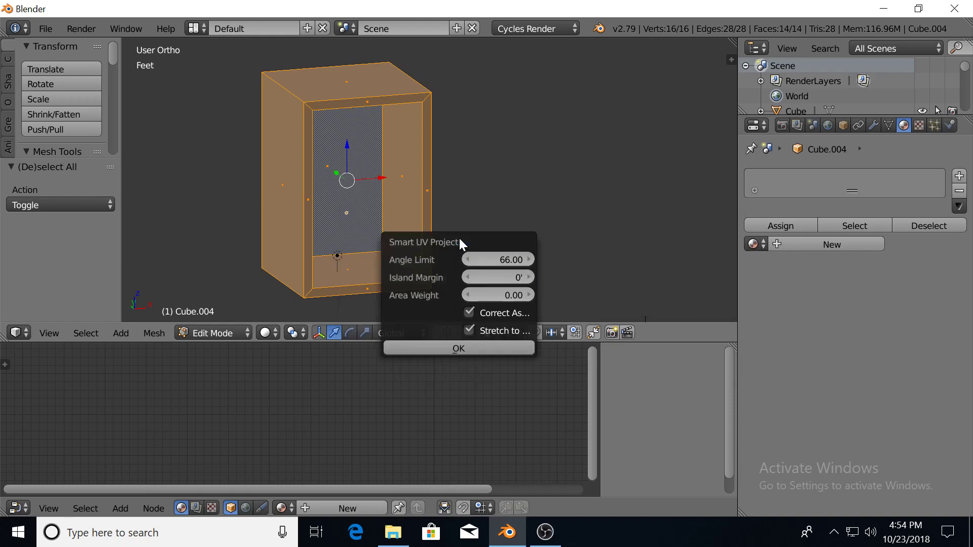
left_click(435, 341)
Assign the existing Cabinet door material to all faces of the upper cabinet.
left_click(755, 244)
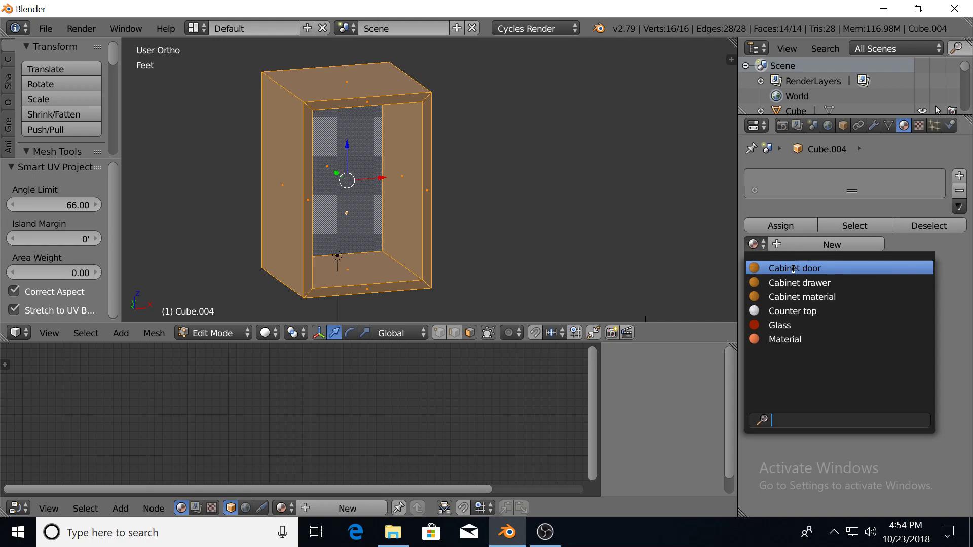
left_click(793, 268)
left_click(779, 227)
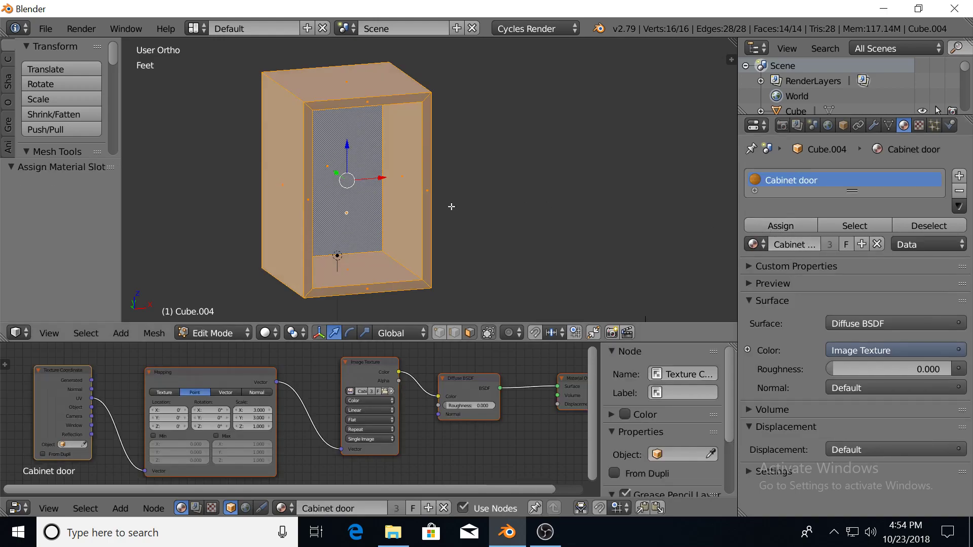
Set the viewport to Material shading and inspect both cabinets in a full-screen rendered preview.
left_click(268, 333)
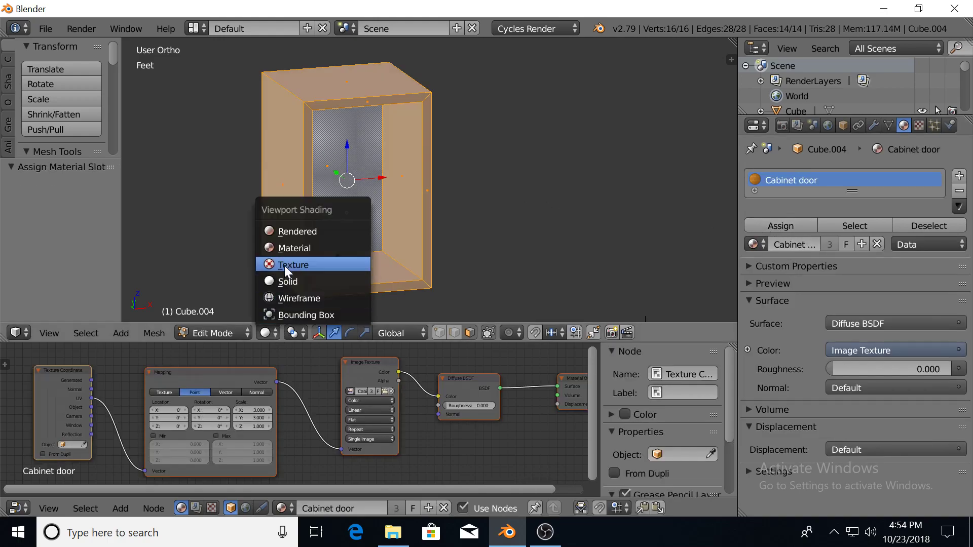
left_click(299, 239)
middle_click_drag(329, 223, 352, 221)
key("shift+z")
scroll(355, 223, "down", 2)
mouse_move(423, 255)
middle_mouse_down("shift")
mouse_move(409, 206)
mouse_move(406, 238)
middle_mouse_up("shift")
scroll(391, 219, "up", 1)
scroll(403, 240, "down", 2)
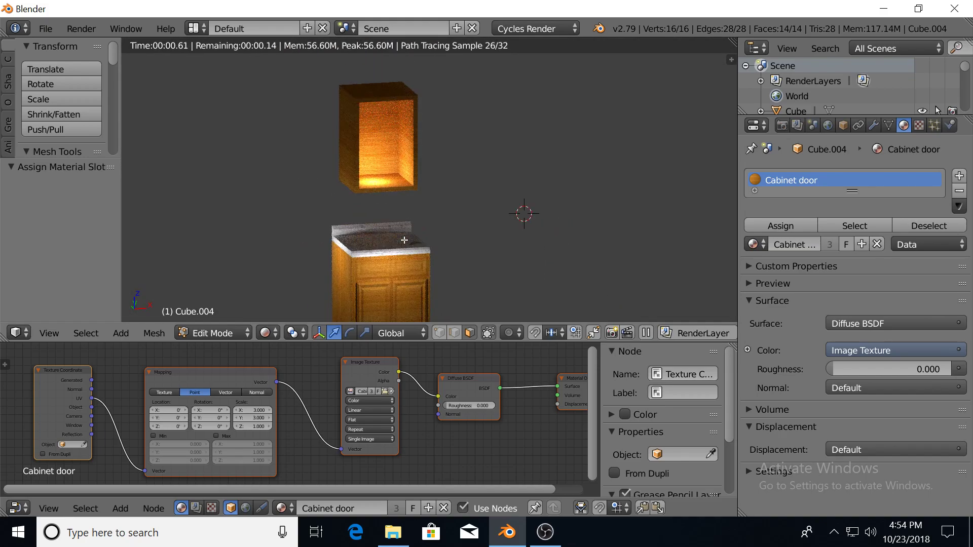
middle_click_drag(393, 240, 391, 211, "shift")
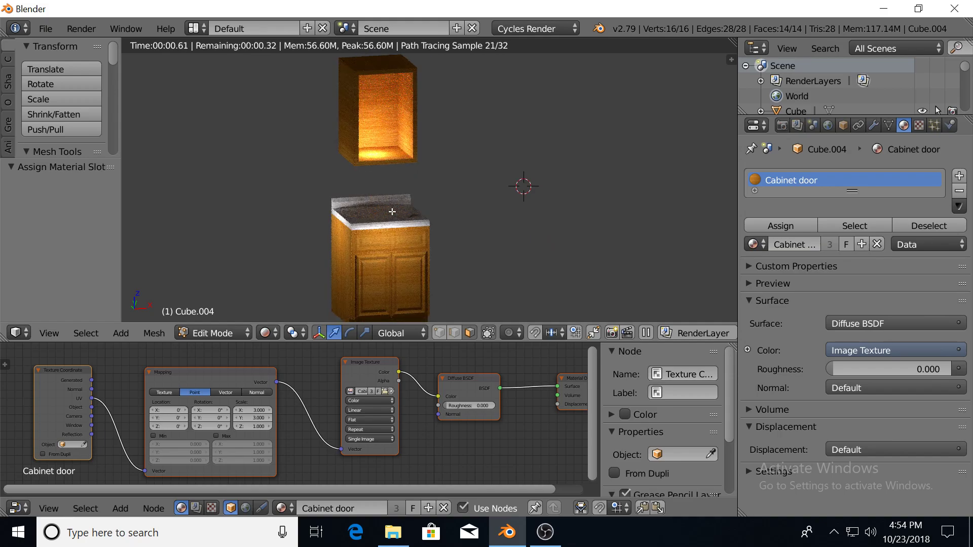
key("shift+space")
scroll(510, 269, "up", 1)
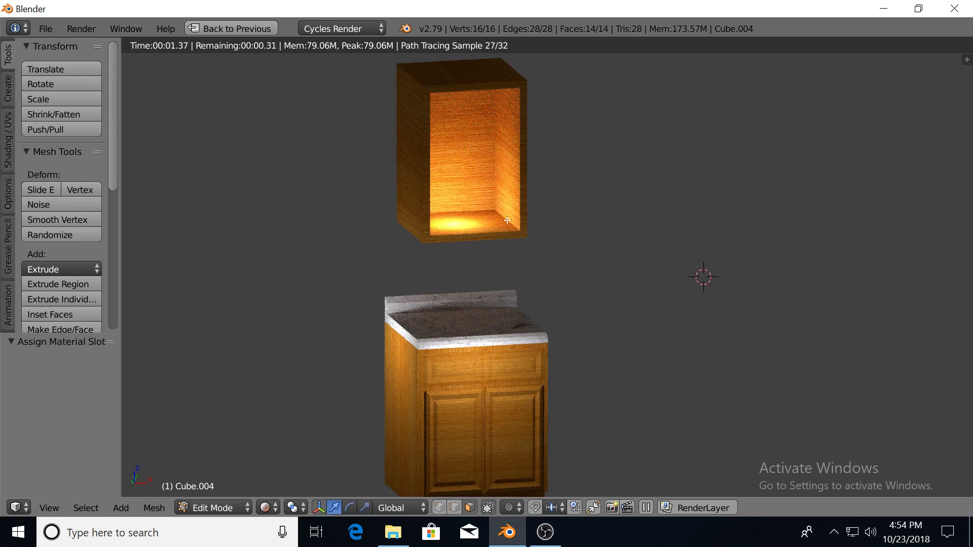
key("shift+z")
scroll(484, 263, "up", 2)
In Object Mode, duplicate the base cabinet's left door and move the copy 5.35 ft up along Z.
key("Tab")
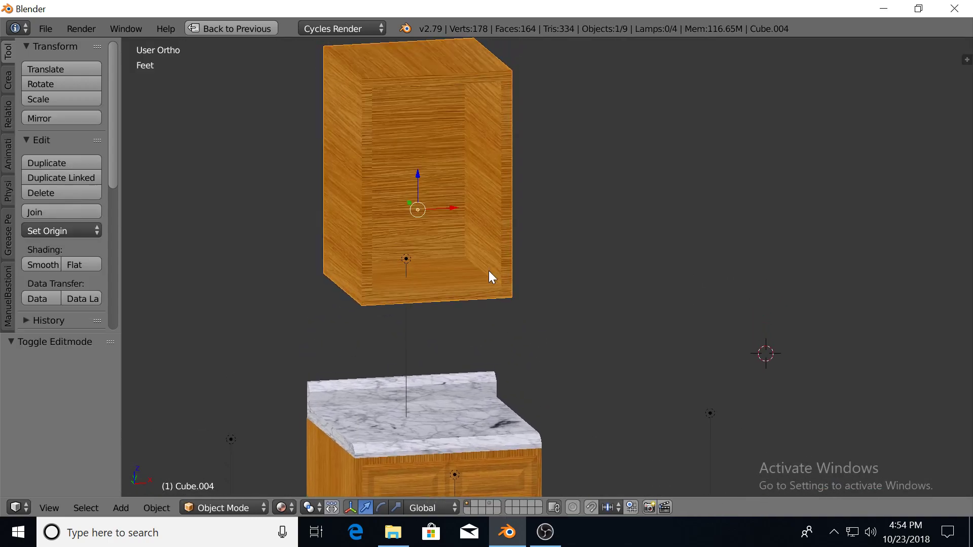
scroll(421, 236, "down", 1)
middle_click_drag(421, 235, 424, 201)
right_click(454, 417)
key("shift+d")
right_click(432, 416)
key("g")
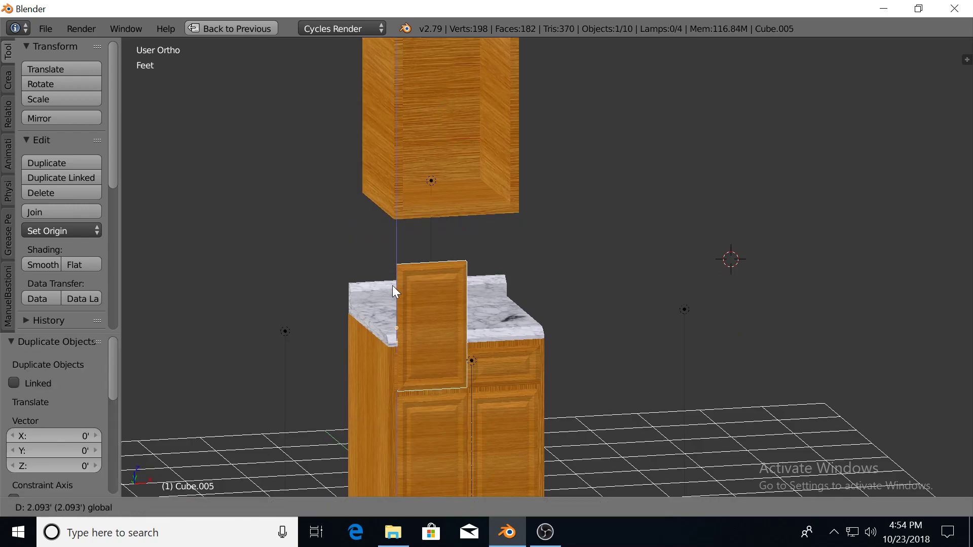
left_click(391, 92)
Move the copied door 5.99 in along Y and 3.12 in along X against the upper cabinet's front.
middle_click_drag(449, 127, 488, 137)
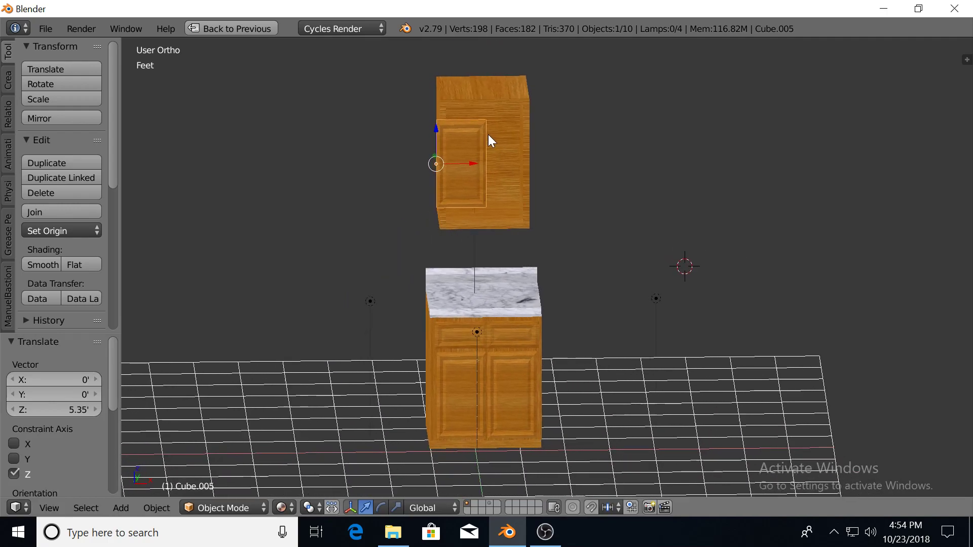
scroll(456, 175, "up", 3)
middle_click_drag(445, 182, 515, 193)
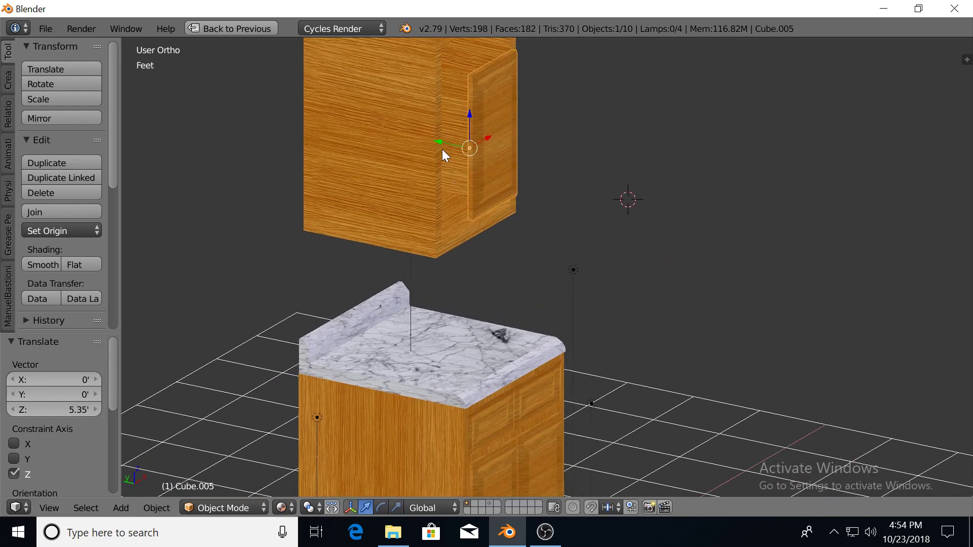
key("g")
key("y")
left_click(407, 126)
middle_click_drag(407, 126, 330, 141)
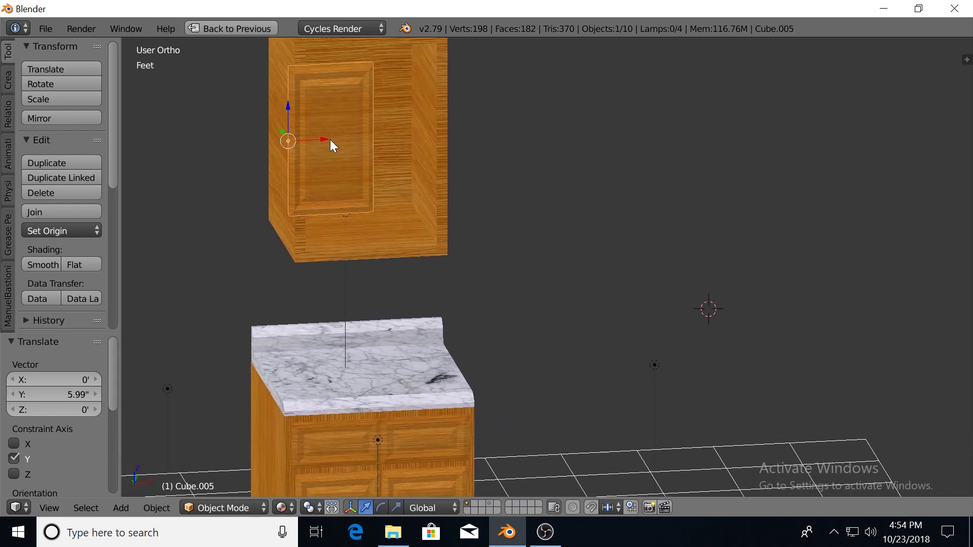
key("g")
key("x")
left_click(342, 133)
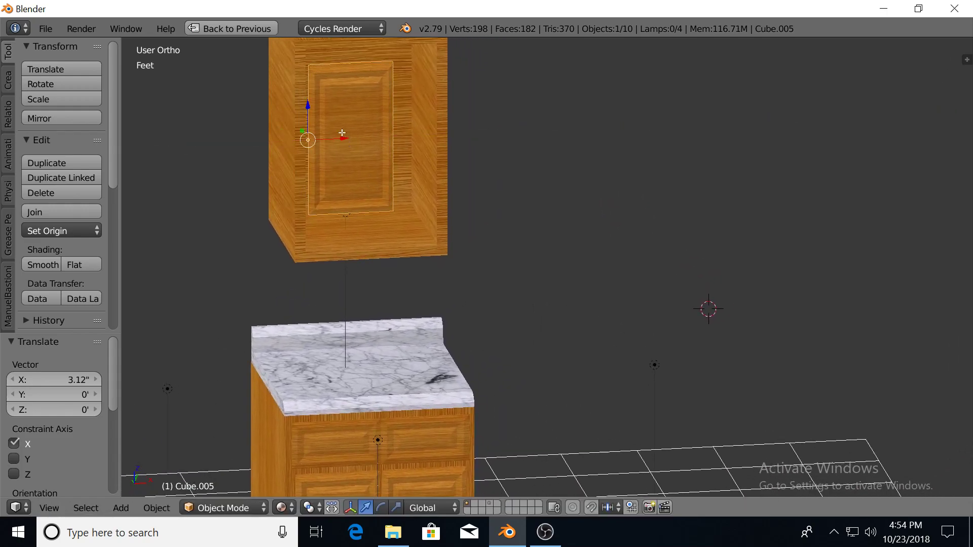
In Edit Mode, move the copied door's whole mesh up about 1.04 ft along Z, putting its origin at the lower corner.
key("Tab")
key("a")
key("a")
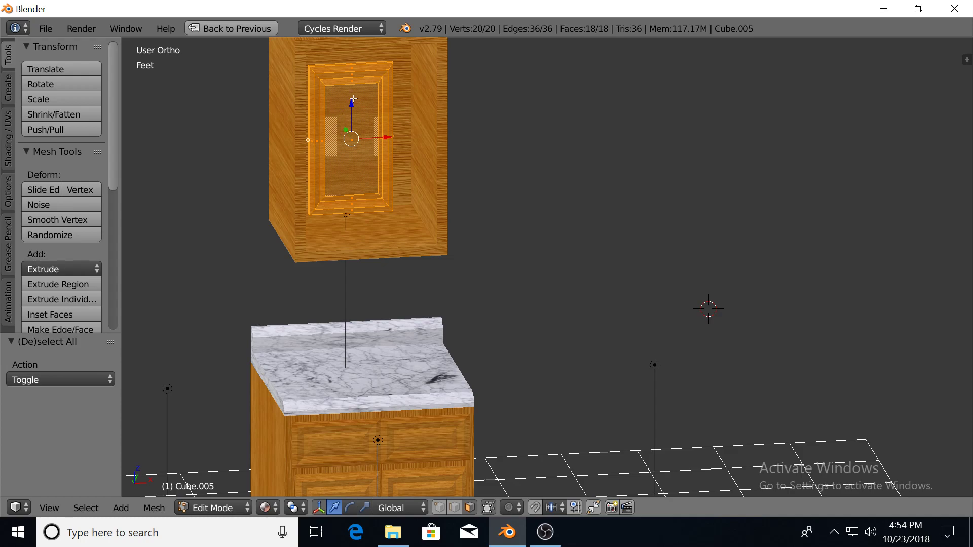
key("g")
key("z")
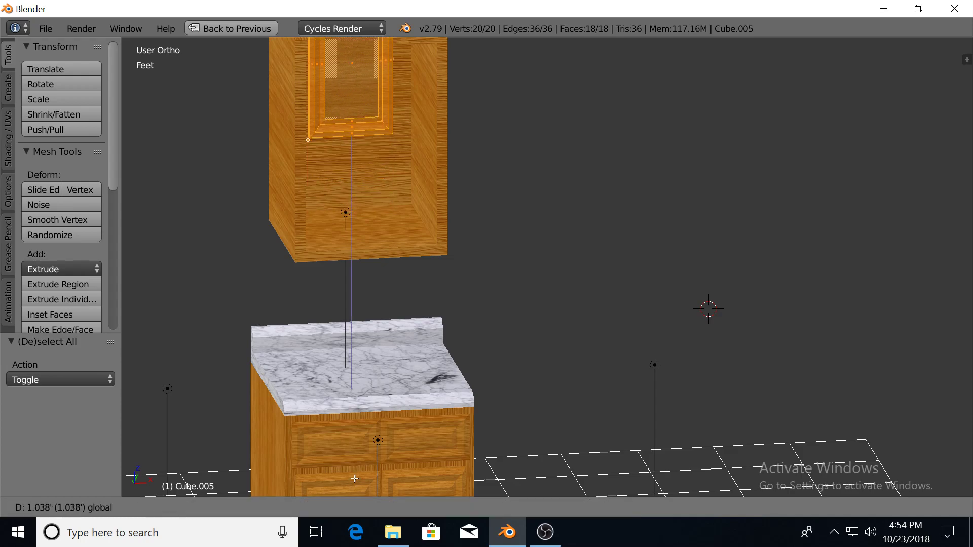
left_click(355, 479)
key("Tab")
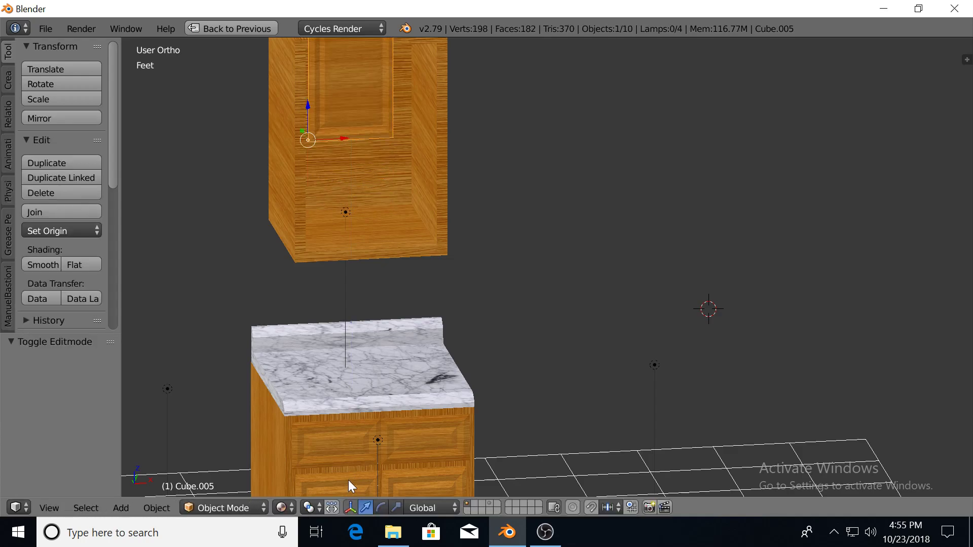
In Object Mode, move the copied door -1.5 ft along Z and -1.04 in along X to the upper cabinet's lower left corner.
key("g")
key("z")
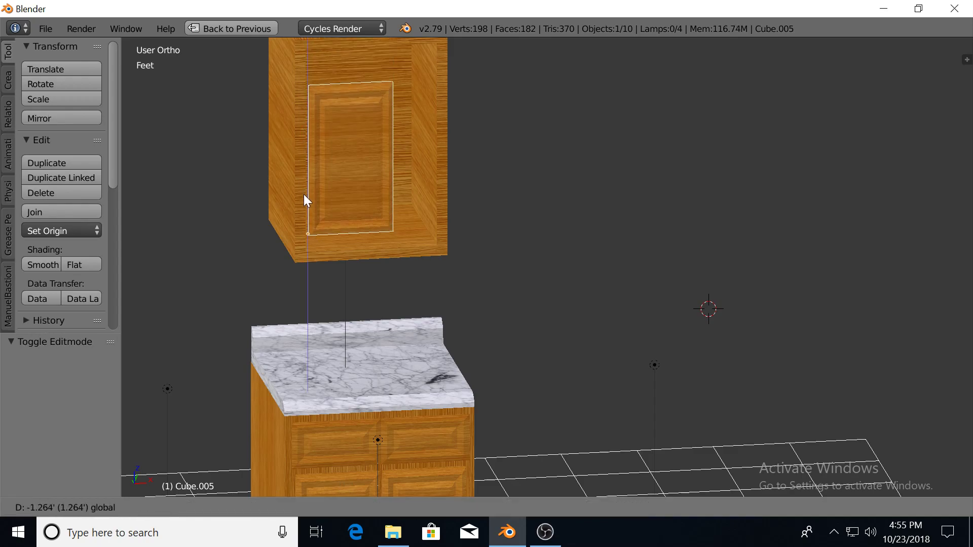
left_click(303, 211)
middle_click_drag(361, 279, 366, 302)
key("g")
key("x")
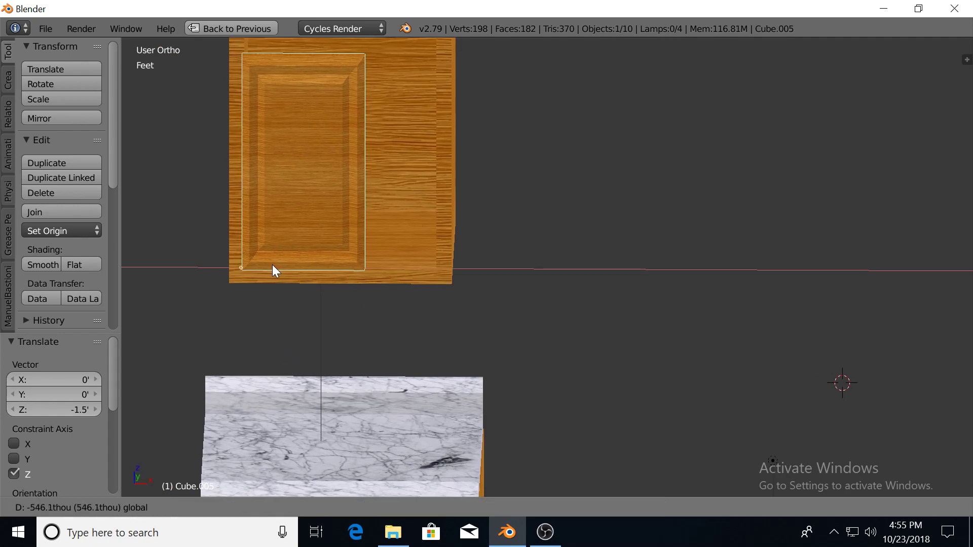
left_click(268, 269)
In front view, scale the copied door uniformly by about 1.389.
middle_click_drag(294, 265, 469, 302)
key("KP_1")
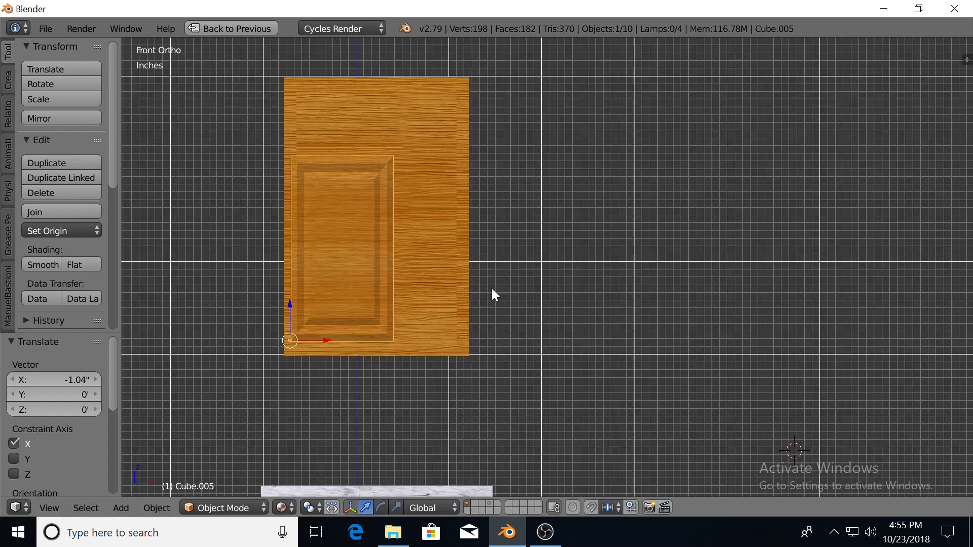
key("s")
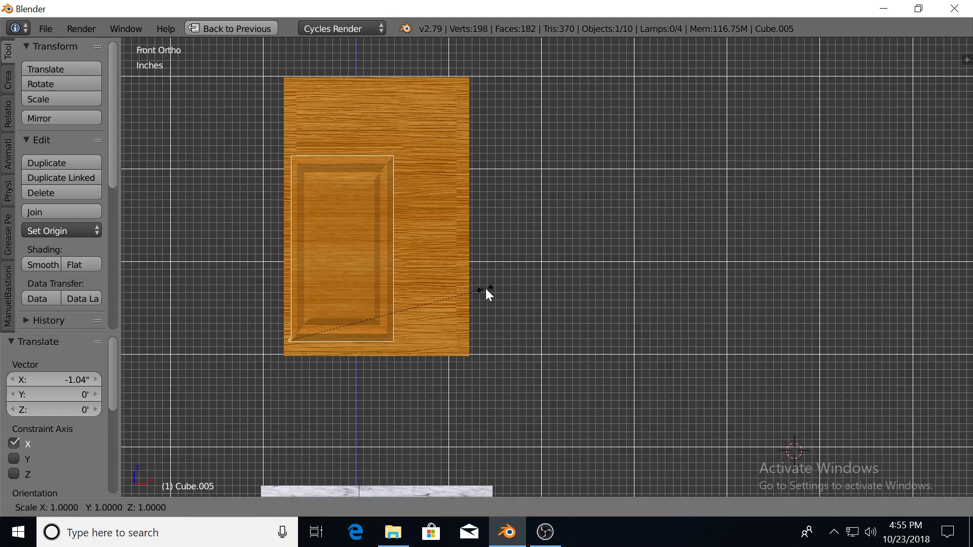
left_click(563, 275)
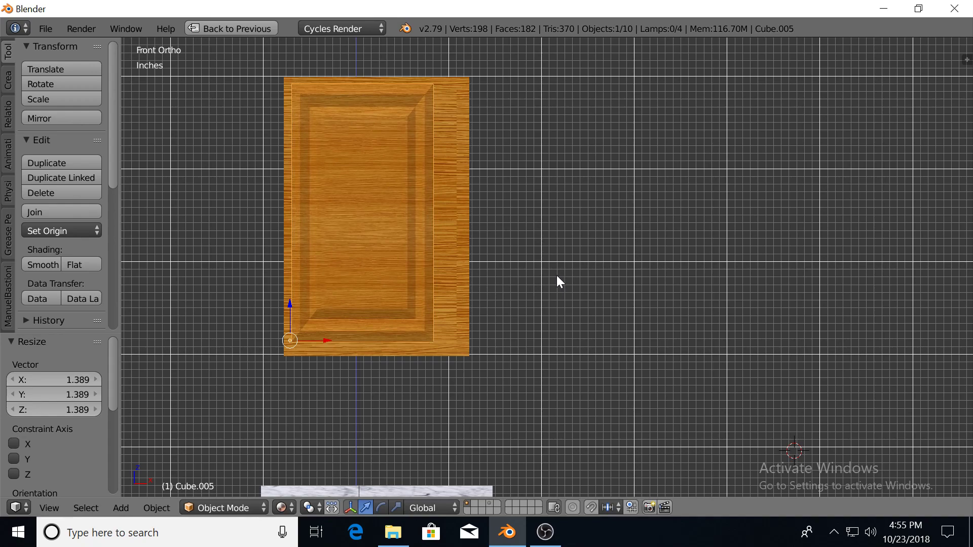
Lower the copied door by 1.11 in along Z and scale it uniformly by about 1.045.
left_click_drag(293, 301, 292, 309)
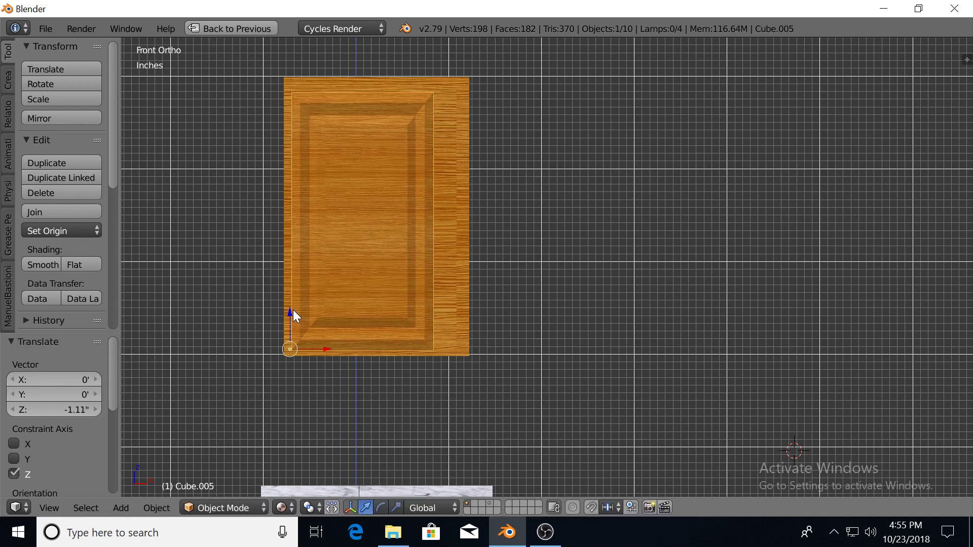
key("s")
left_click(531, 307)
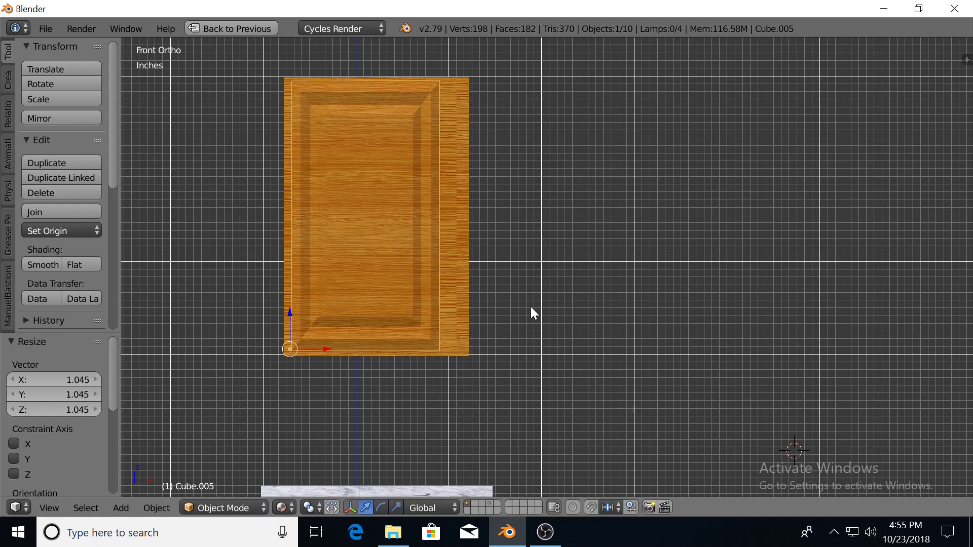
Scale the copied door by about 1.161 along X and preview the upper cabinet in rendered shading.
key("s")
key("x")
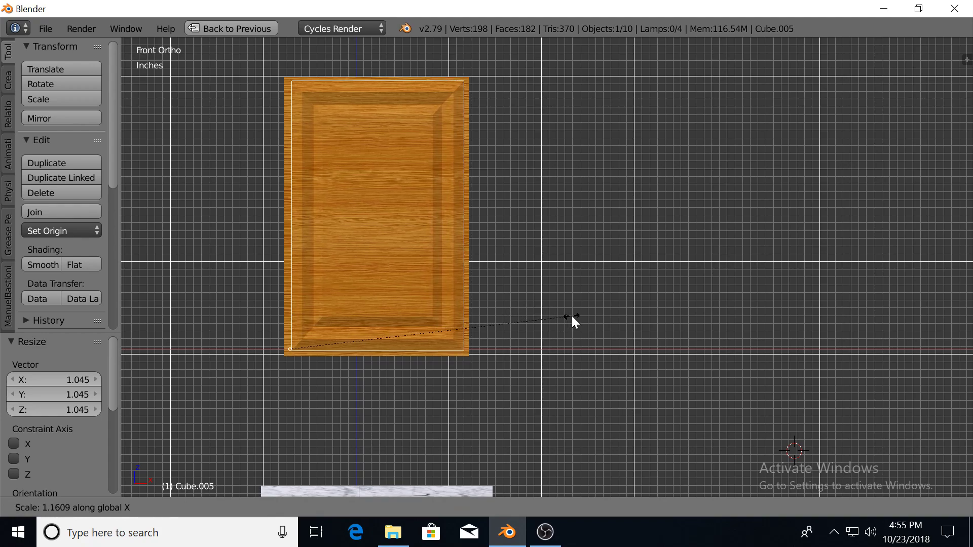
left_click(571, 315)
middle_click_drag(349, 291, 321, 311)
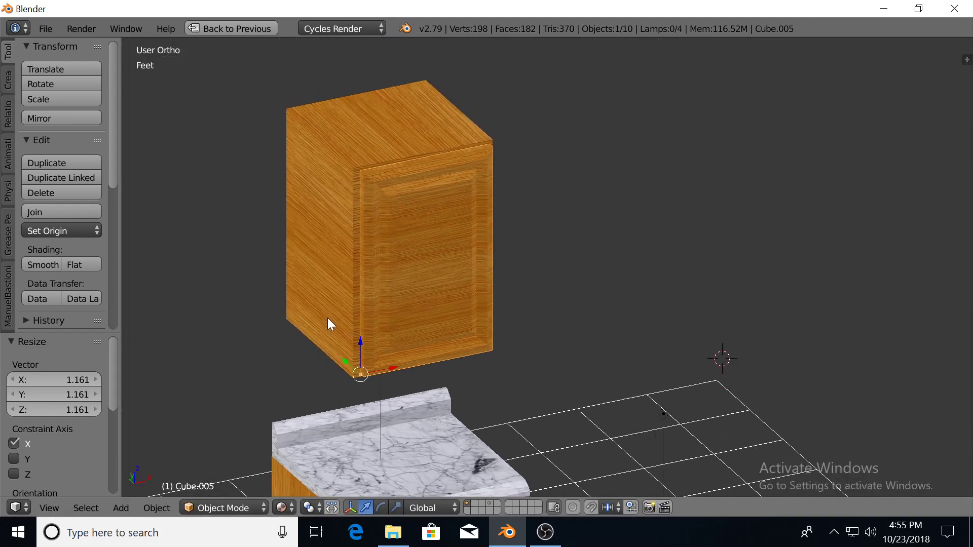
key("shift+z")
mouse_move(433, 326)
middle_mouse_down()
mouse_move(472, 380)
mouse_move(485, 374)
middle_mouse_up()
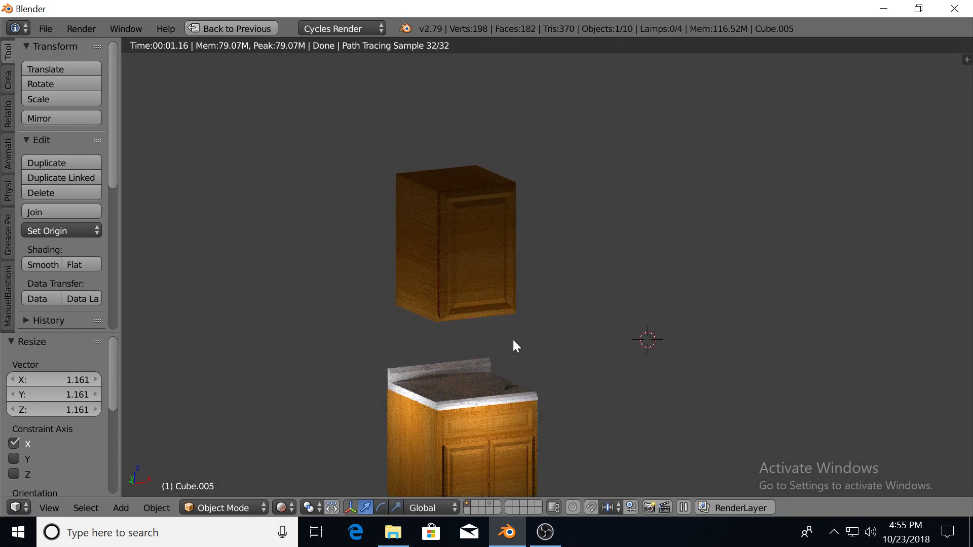
key("shift+z")
scroll(521, 315, "up", 3)
middle_click_drag(507, 311, 461, 327, "shift")
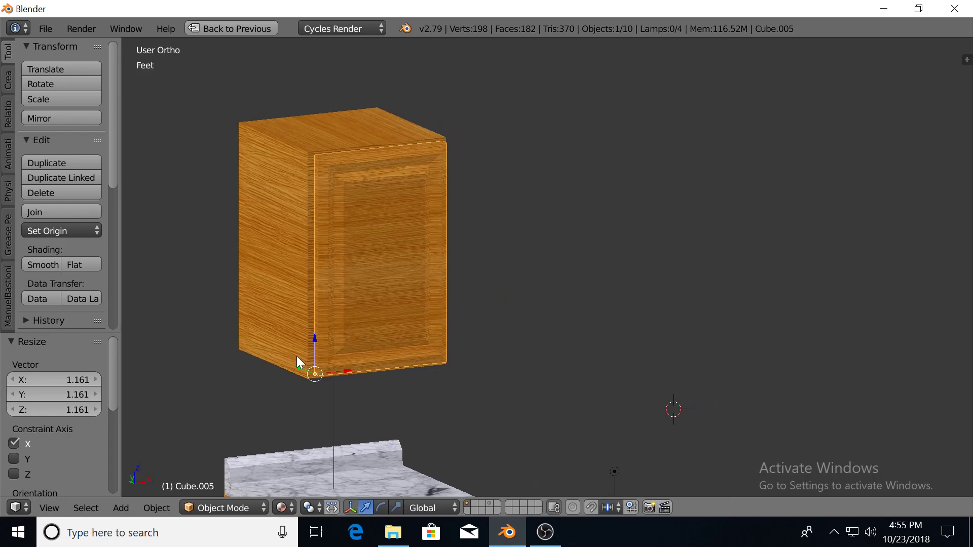
Move the upper door away from the cabinet, about -3.48 ft along Y and about 2.4 ft along X.
left_click_drag(302, 365, 382, 410)
middle_click_drag(382, 410, 493, 430)
middle_click_drag(707, 354, 431, 368, "shift")
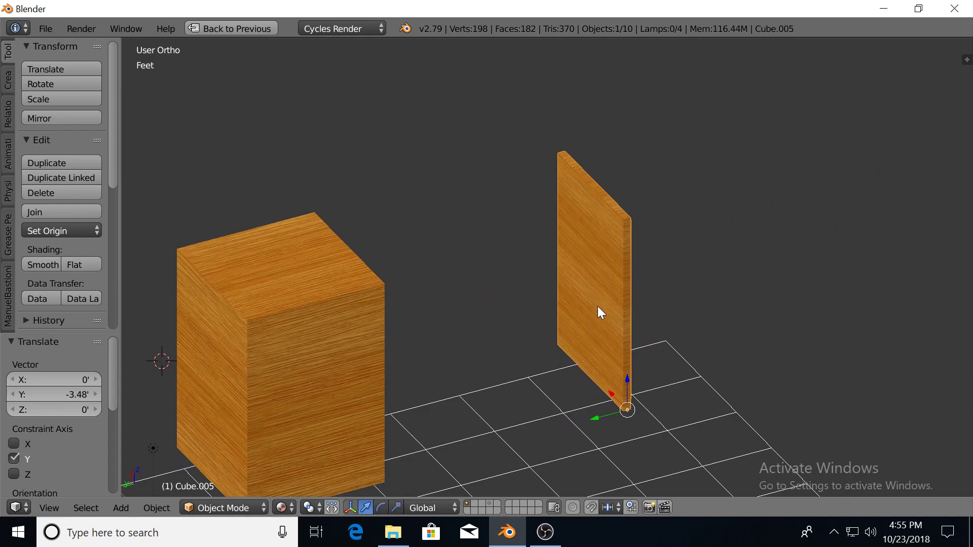
key("Tab")
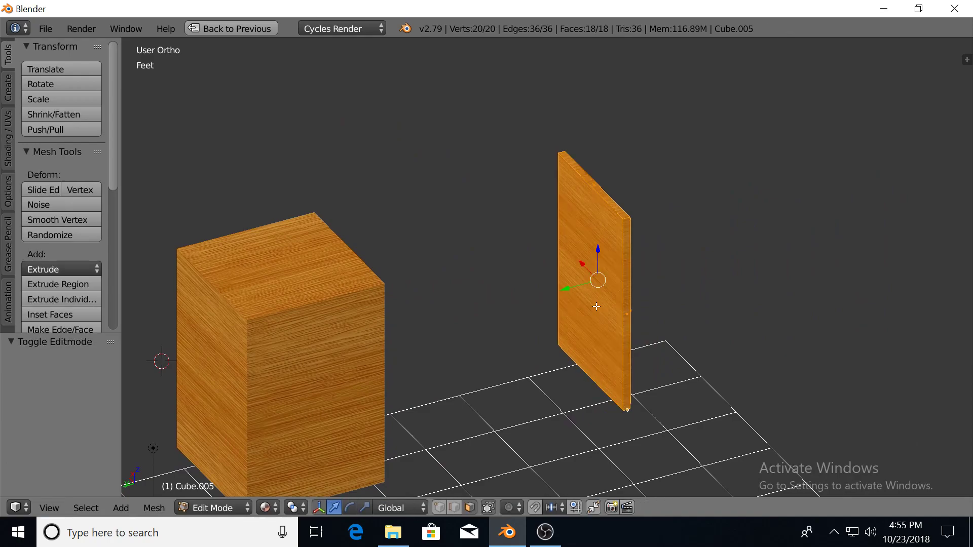
key("ctrl+KP_1")
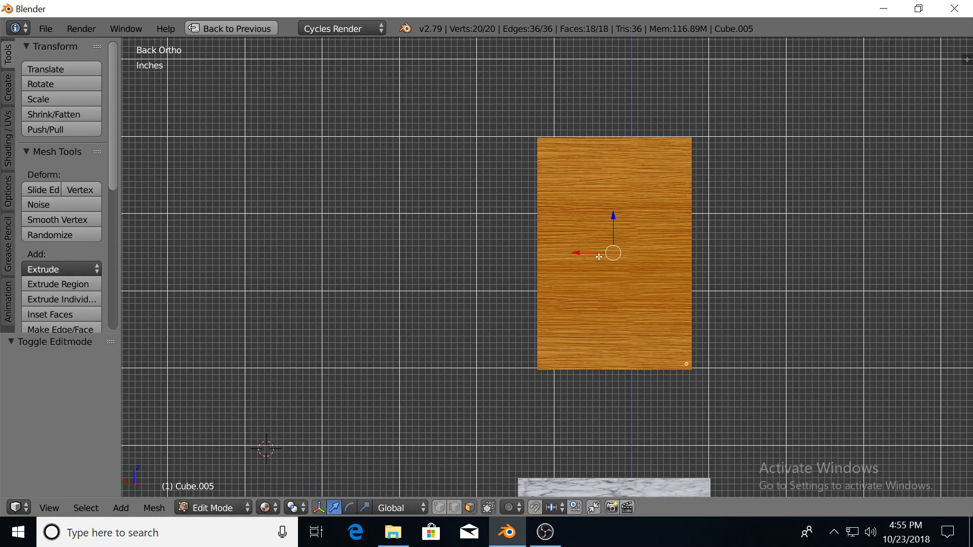
key("Tab")
key("shift+d")
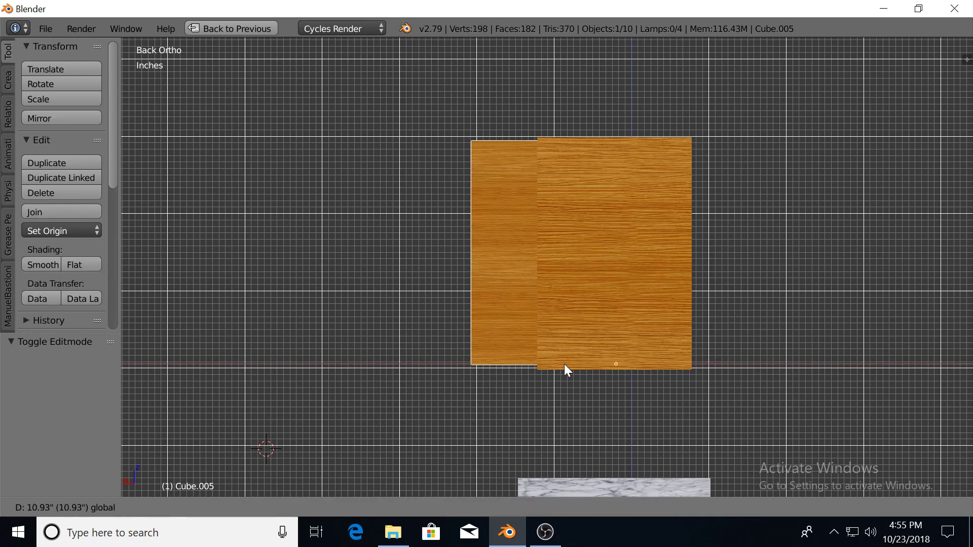
left_click(463, 364)
In Edit Mode, select the upper door's large back face and inset it by about 0.99 in in wireframe back view.
key("Tab")
scroll(429, 313, "up", 2)
mouse_move(409, 308)
middle_mouse_down("shift")
mouse_move(498, 352)
mouse_move(486, 355)
mouse_move(524, 389)
mouse_move(512, 385)
middle_mouse_up("shift")
key("z")
scroll(469, 330, "up", 1)
key("z")
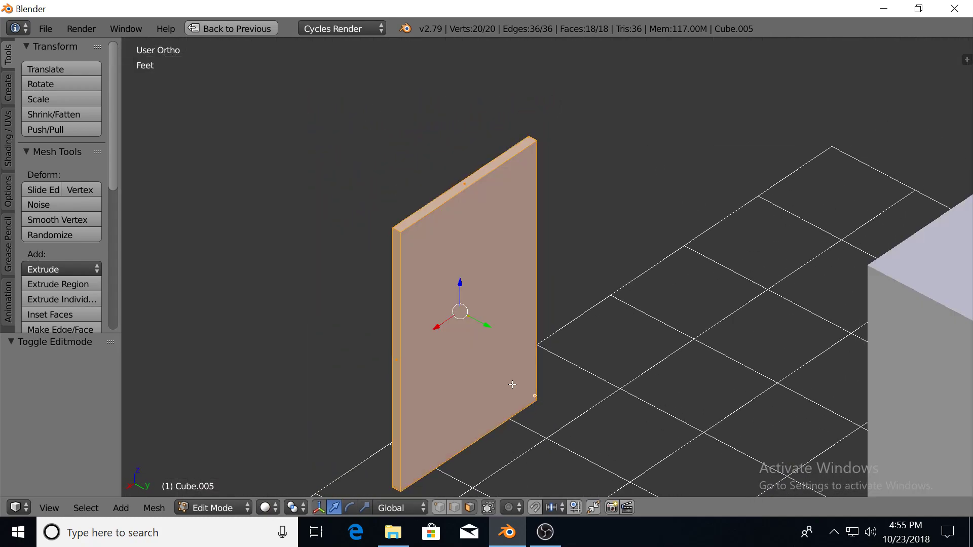
right_click(472, 352)
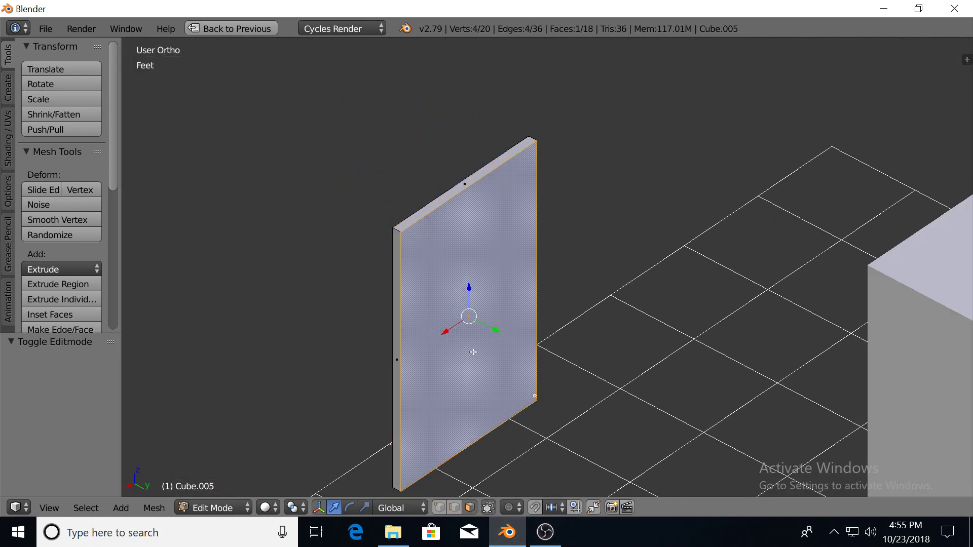
key("KP_1")
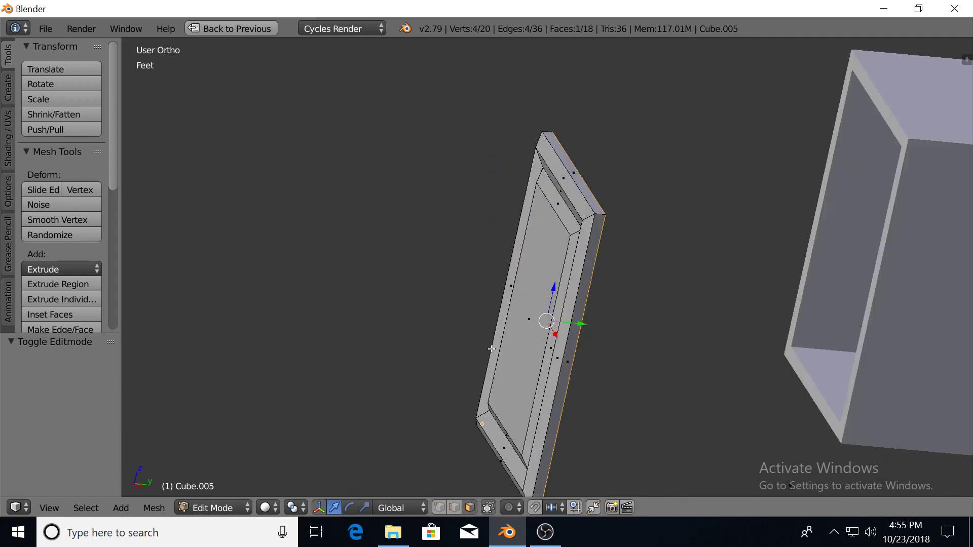
key("ctrl+KP_1")
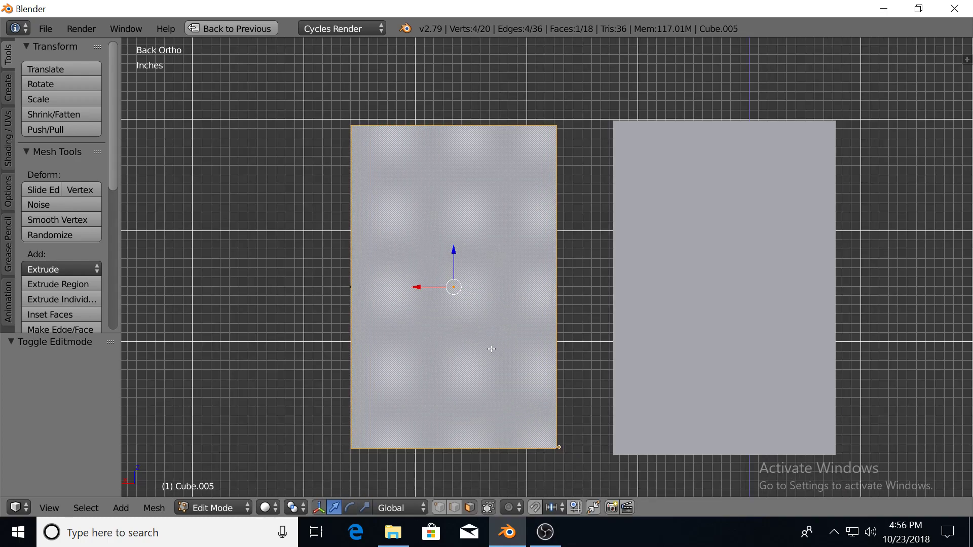
key("z")
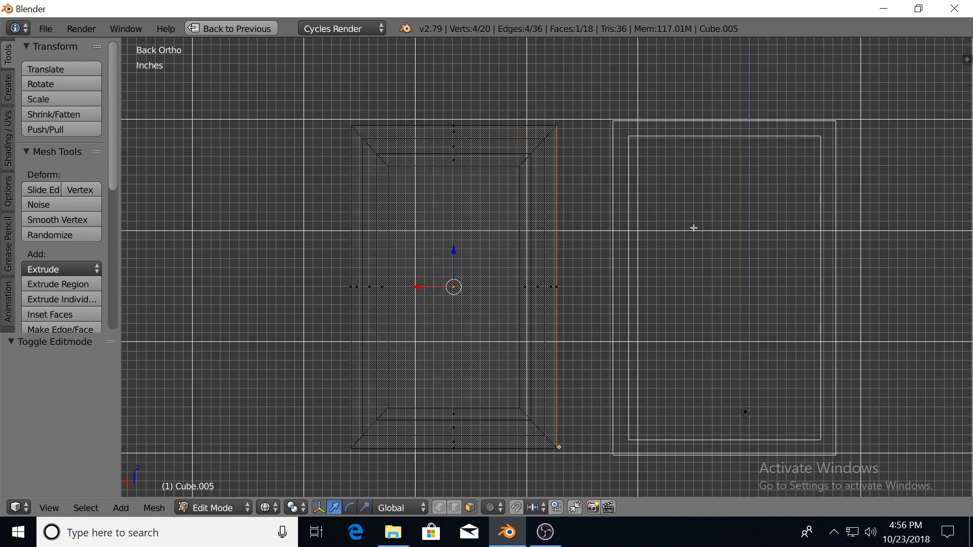
key("i")
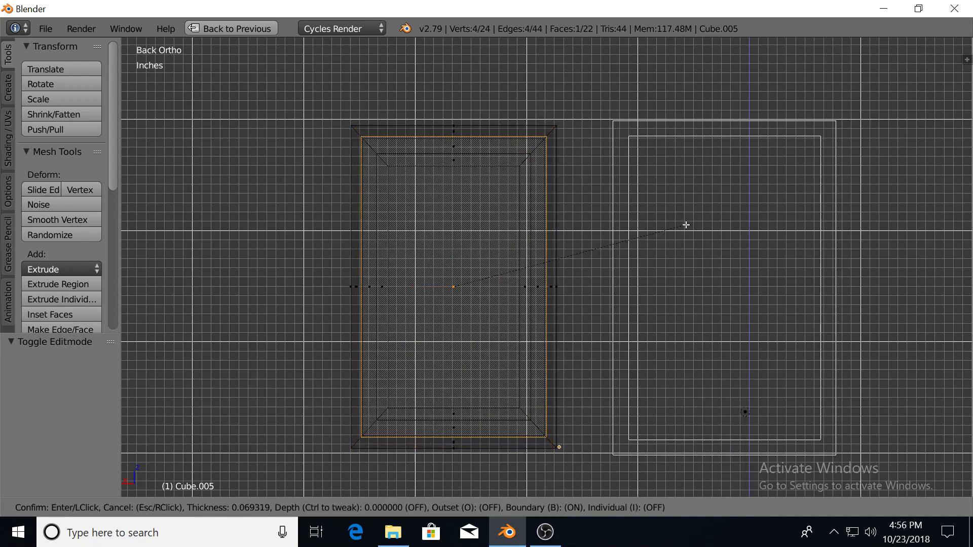
left_click(684, 224)
Inset the door's back face by about 1.2 in, and once more to match the front panel's inner outline.
key("i")
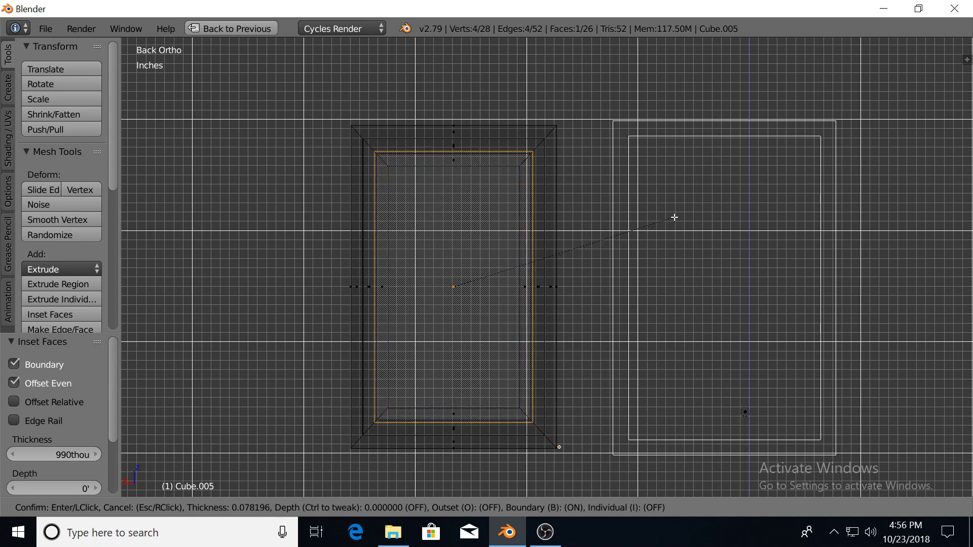
left_click(674, 217)
key("i")
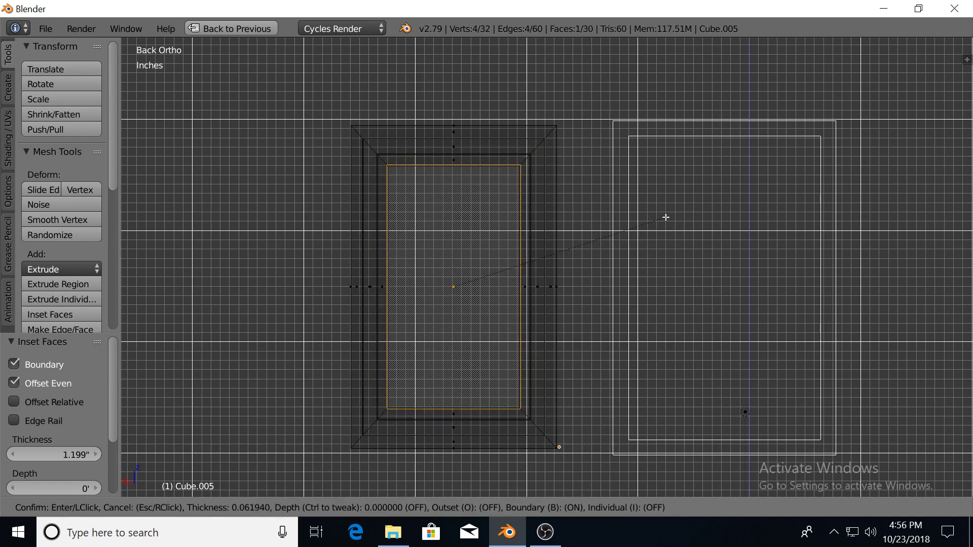
left_click(665, 217)
Restore the full window layout and add a second material named Glass to the upper door.
mouse_move(417, 285)
middle_mouse_down()
mouse_move(472, 310)
mouse_move(459, 325)
mouse_move(549, 328)
middle_mouse_up()
key("Tab")
key("Tab")
key("z")
scroll(457, 326, "down", 1)
key("ctrl+Up")
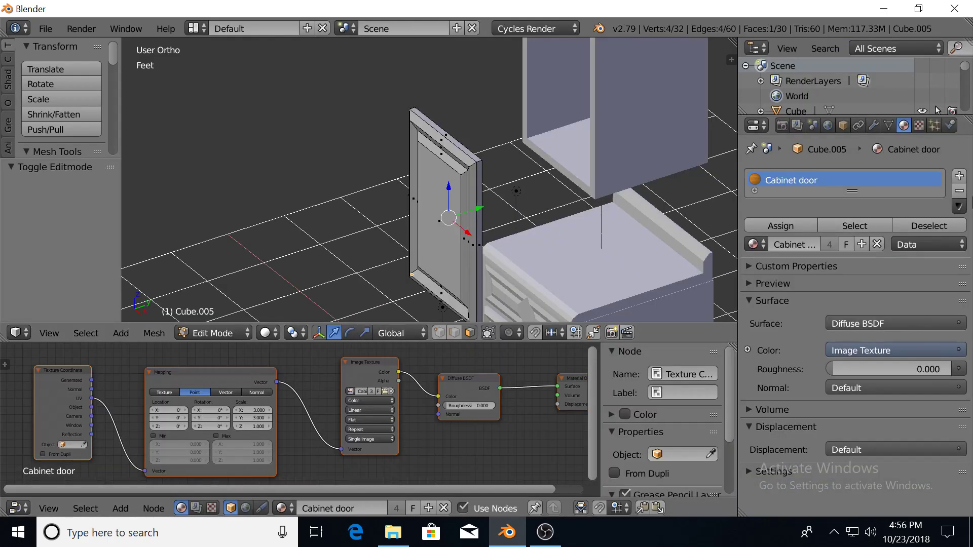
left_click(959, 176)
left_click(801, 273)
left_click(790, 276)
type("Glass")
key("Return")
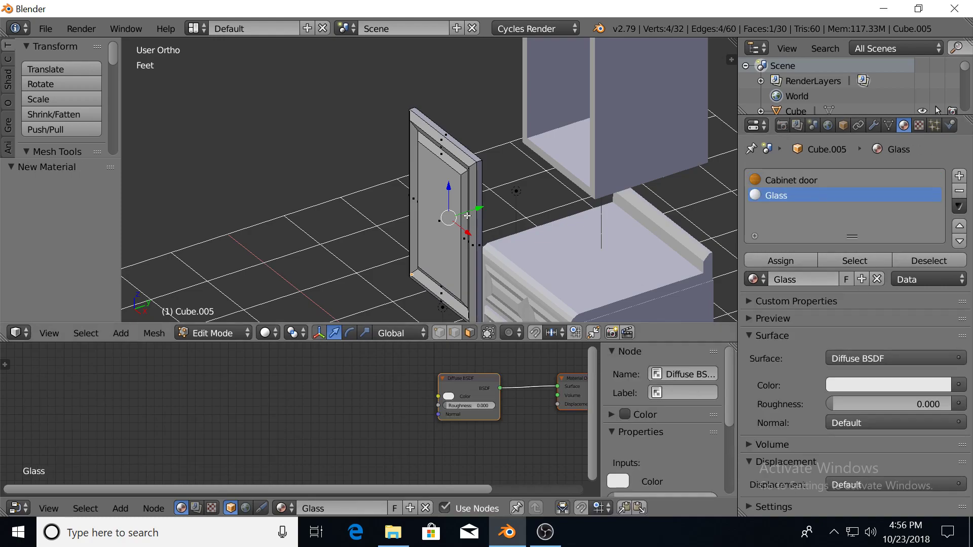
Select the door's front and back center panel faces and assign the Glass material to them.
right_click(446, 217)
middle_click_drag(478, 219, 389, 191)
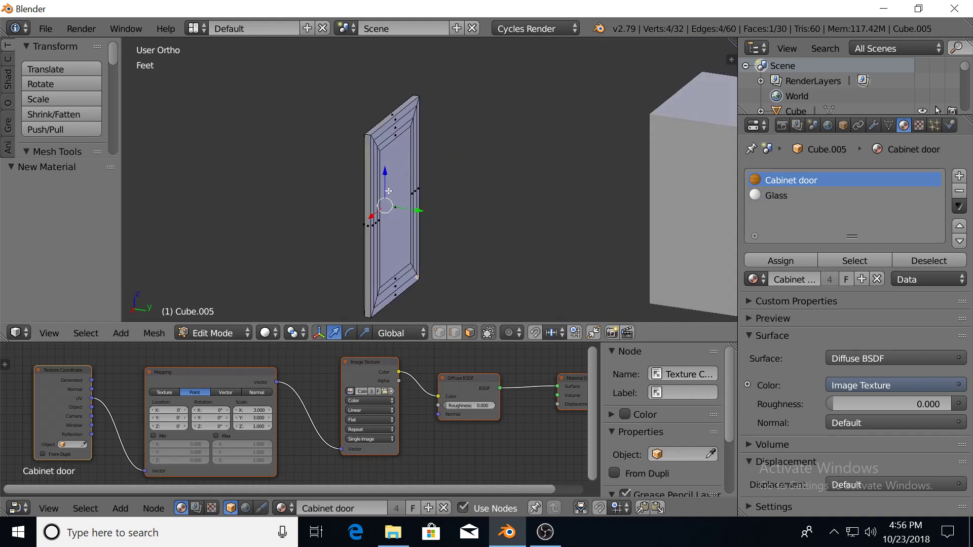
right_click(389, 191, "shift")
left_click(771, 197)
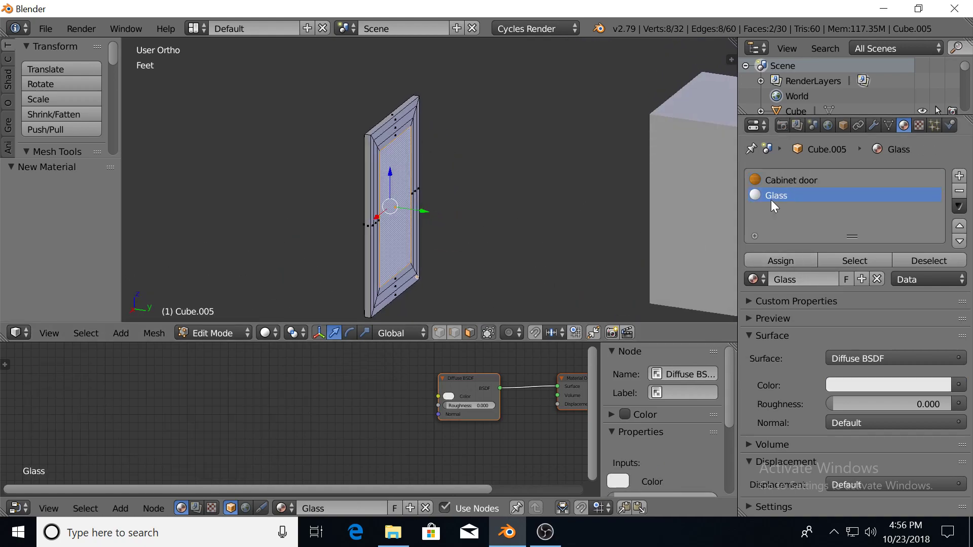
left_click(780, 260)
In Object Mode, move the door 3.55 ft along Y and -2.42 ft along X back onto the upper cabinet.
middle_click_drag(476, 251, 467, 225)
key("KP_3")
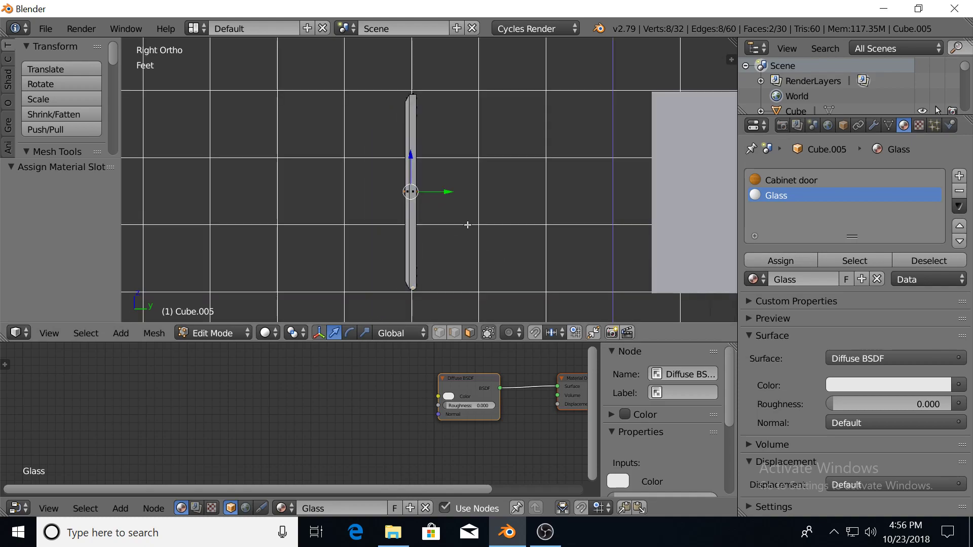
scroll(540, 230, "down", 2)
middle_click_drag(540, 230, 492, 228, "shift")
key("Tab")
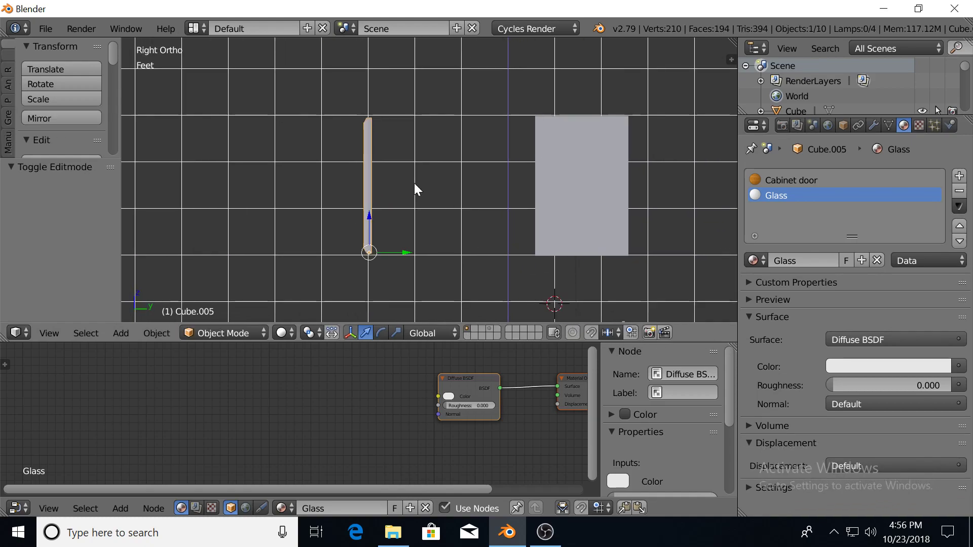
left_click_drag(391, 248, 568, 266)
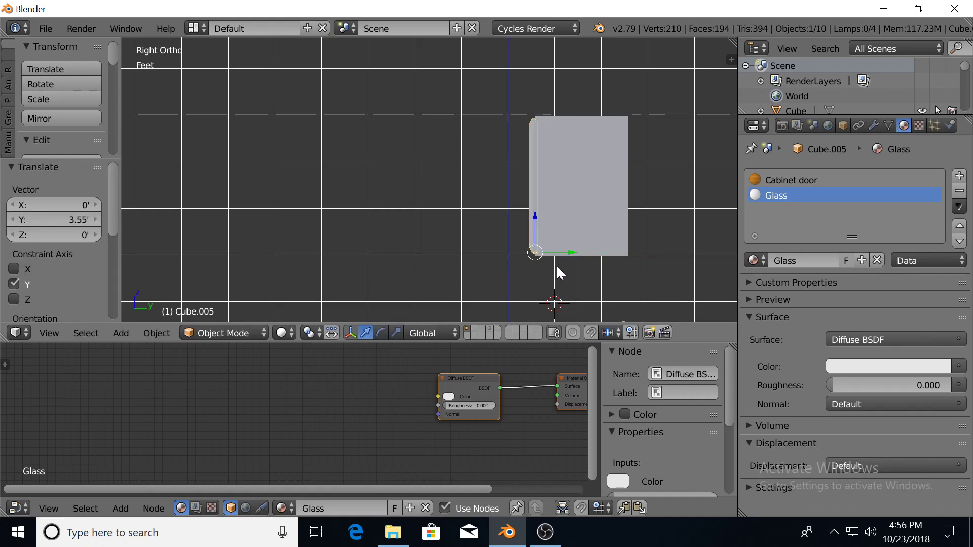
key("KP_1")
left_click_drag(456, 255, 348, 247)
Set the Glass material's surface shader to Glass BSDF and check the upper door in rendered shading.
scroll(342, 232, "up", 2)
mouse_move(342, 233)
middle_mouse_down()
mouse_move(361, 241)
mouse_move(342, 232)
middle_mouse_up()
key("shift+z")
scroll(354, 244, "up", 2)
middle_click_drag(344, 266, 355, 243, "shift")
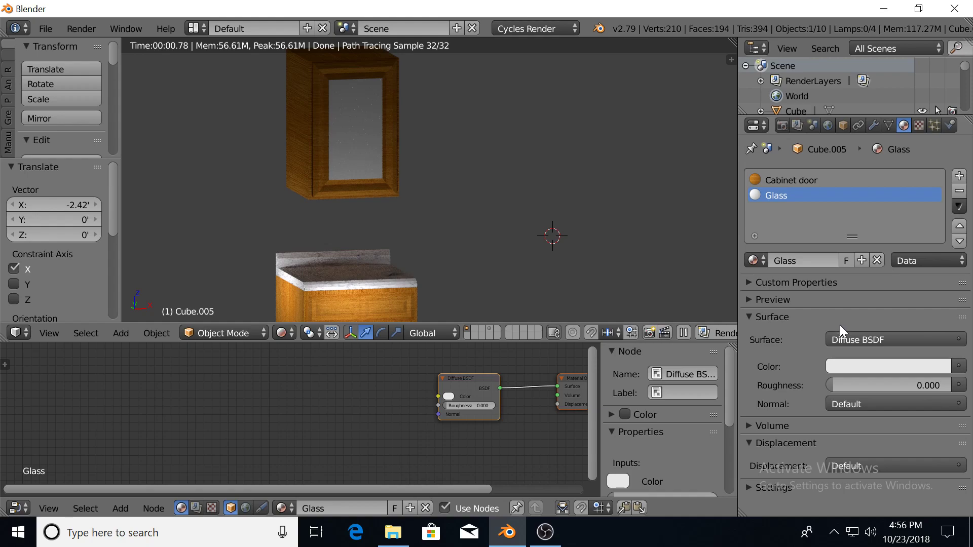
left_click(865, 336)
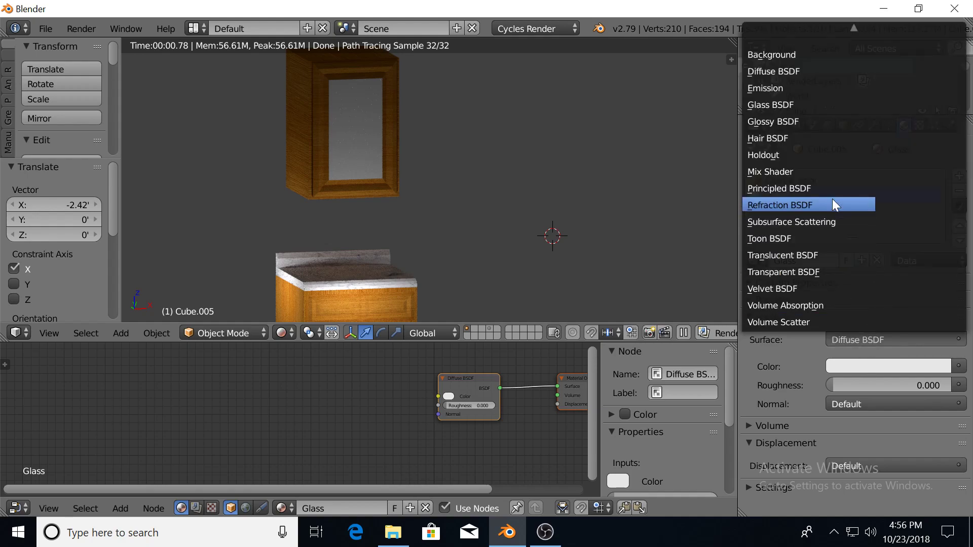
left_click(802, 109)
scroll(395, 220, "up", 2)
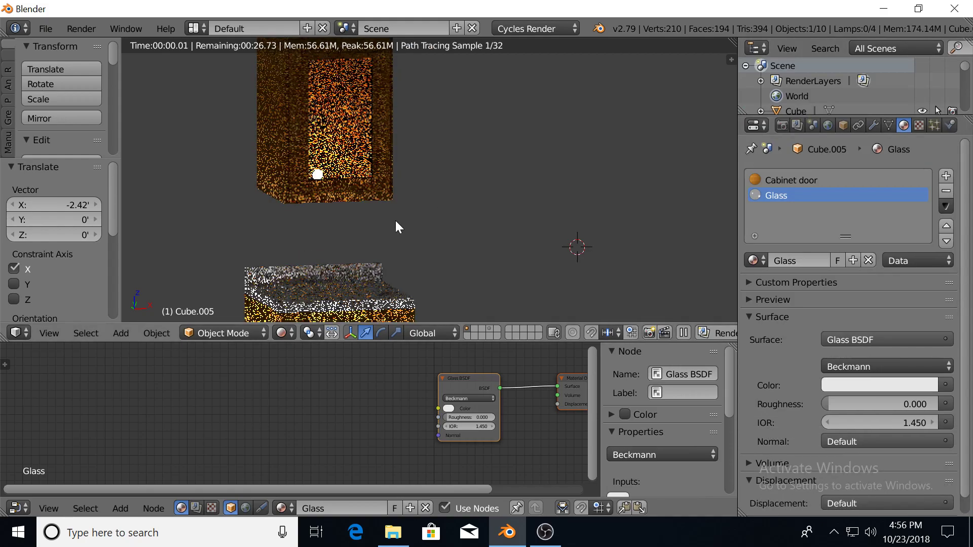
middle_click_drag(336, 219, 364, 250, "shift")
scroll(384, 232, "up", 1)
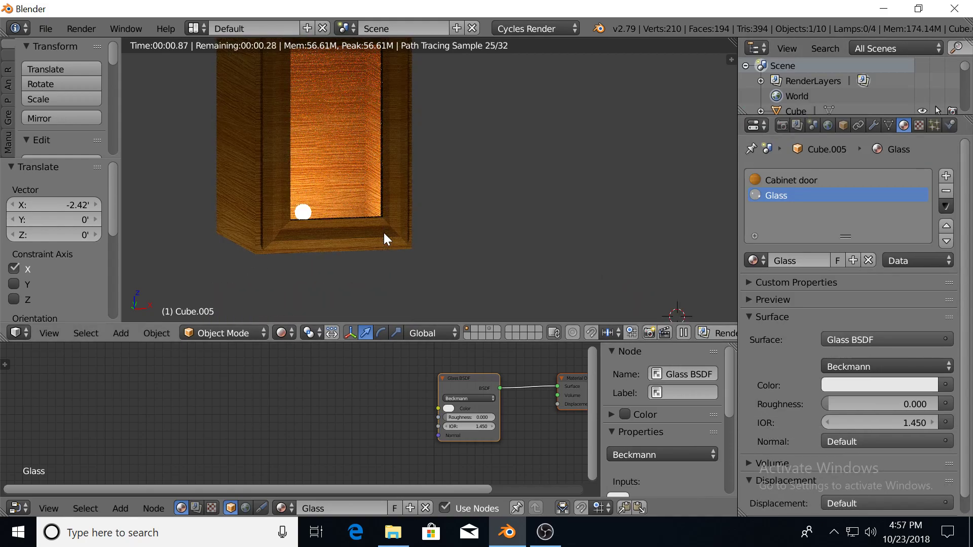
scroll(384, 232, "down", 4)
scroll(410, 246, "up", 3)
key("shift+z")
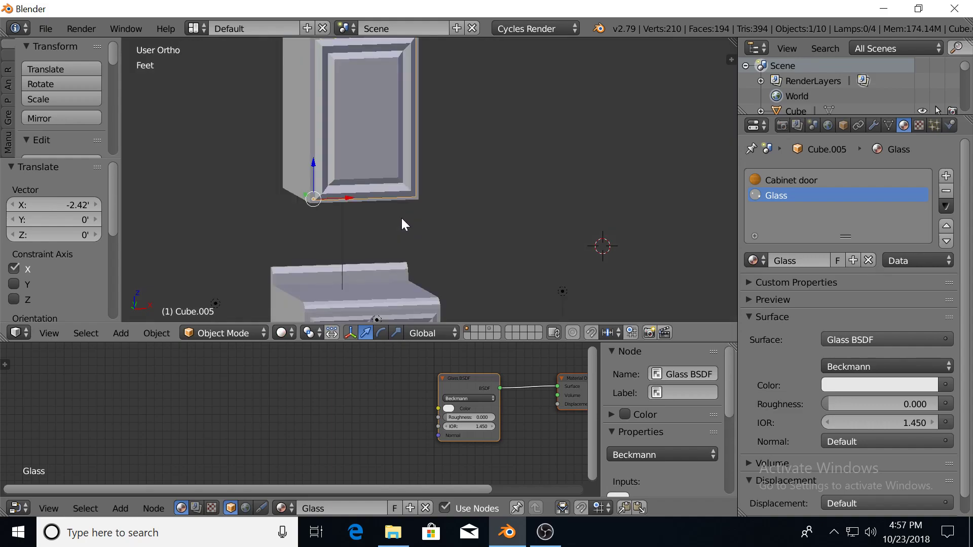
Inspect the base cabinet's doors and drawer fronts up close from several angles in solid shading.
middle_click_drag(395, 249, 393, 116, "shift")
scroll(366, 201, "up", 3)
middle_click_drag(380, 219, 481, 117)
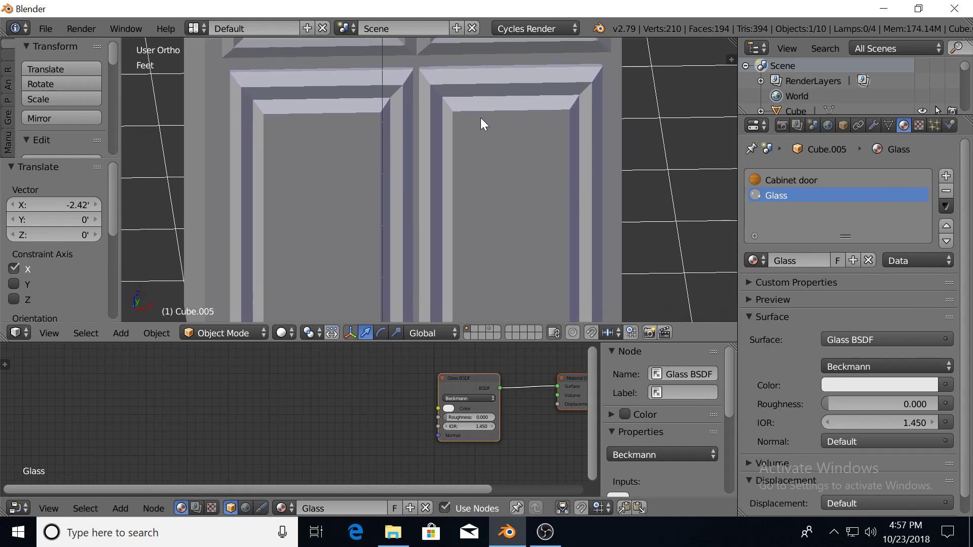
middle_click_drag(414, 168, 463, 191)
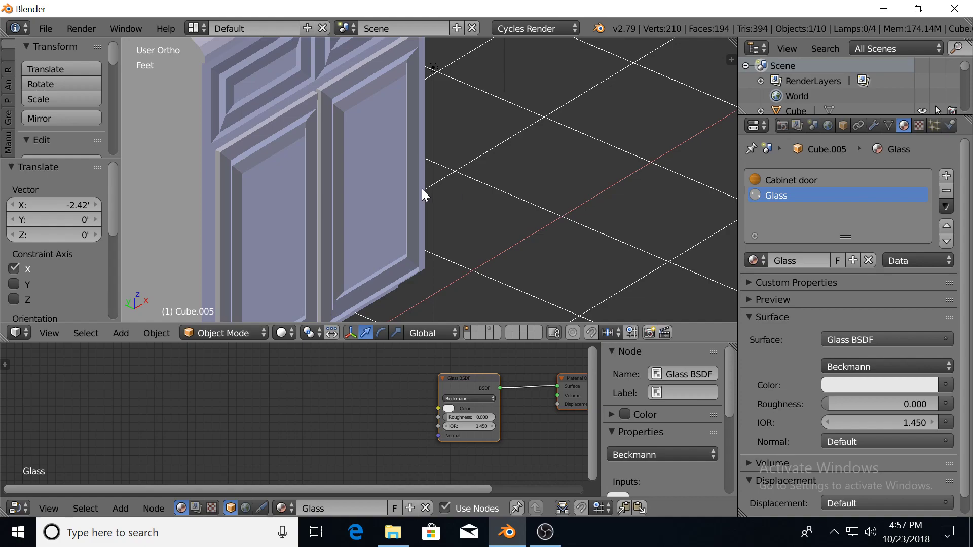
mouse_move(421, 208)
middle_mouse_down()
mouse_move(388, 176)
mouse_move(375, 178)
mouse_move(413, 173)
mouse_move(302, 160)
mouse_move(461, 184)
mouse_move(426, 201)
middle_mouse_up()
scroll(375, 178, "up", 4)
middle_click_drag(474, 223, 482, 167)
scroll(403, 196, "down", 5)
scroll(391, 194, "up", 5)
middle_click_drag(400, 193, 349, 176, "shift")
middle_click_drag(400, 117, 402, 229)
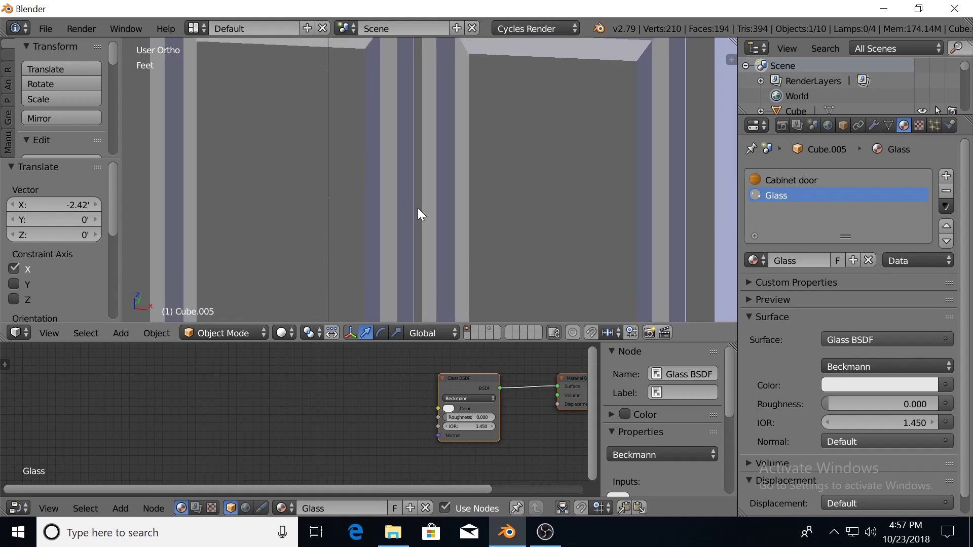
middle_click_drag(386, 172, 425, 210)
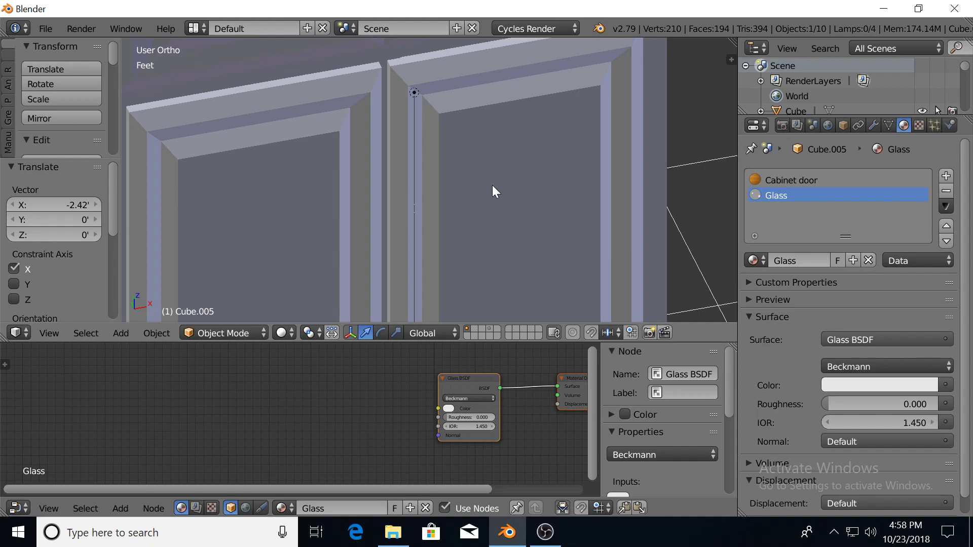
scroll(463, 160, "down", 4)
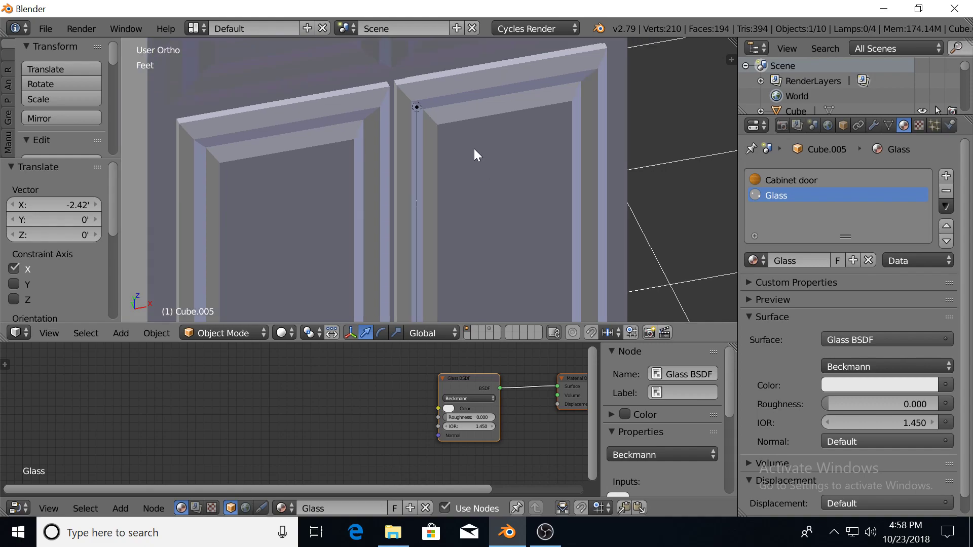
scroll(466, 147, "down", 3)
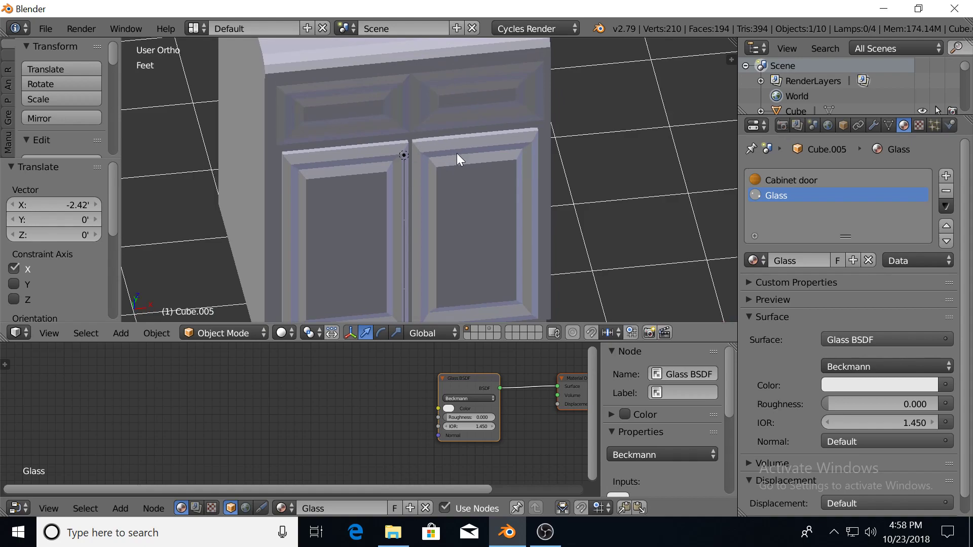
scroll(457, 157, "up", 3)
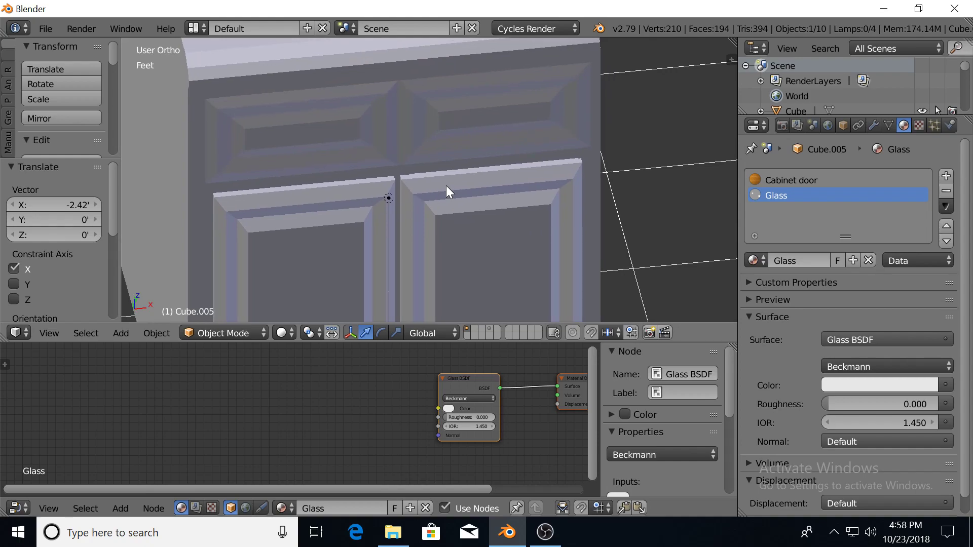
Add a UV sphere between the base cabinet and the upper cabinet.
scroll(546, 202, "down", 3)
middle_click_drag(545, 203, 439, 160, "shift")
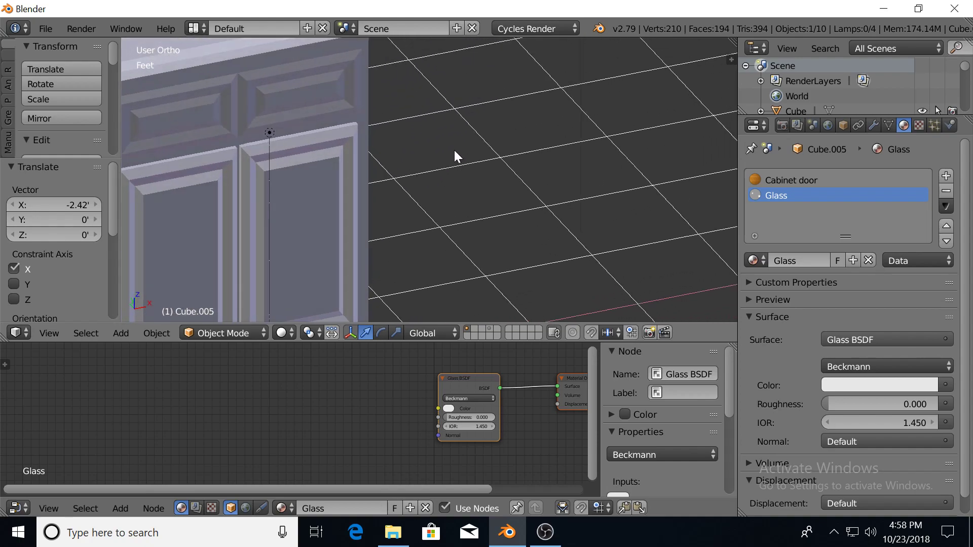
key("KP_1")
key("KP_3")
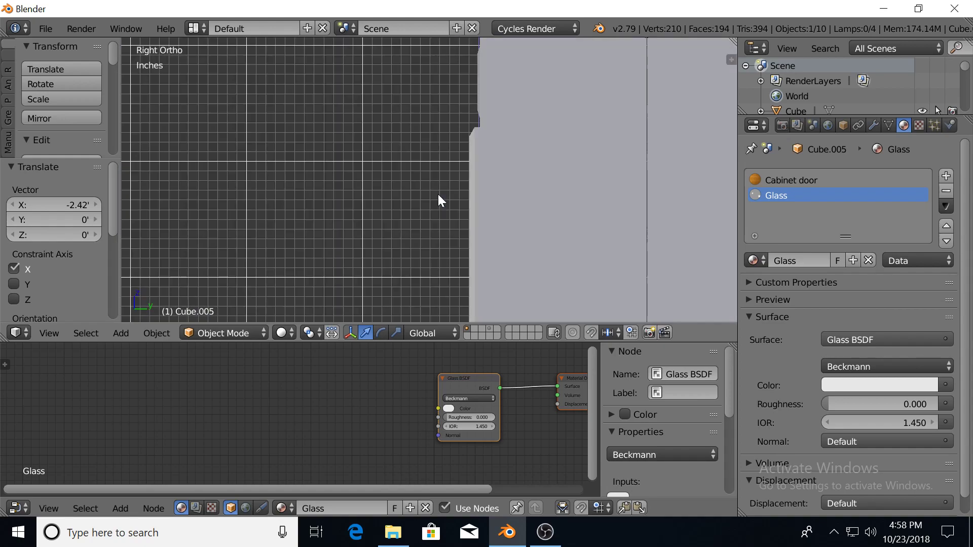
key("shift+a")
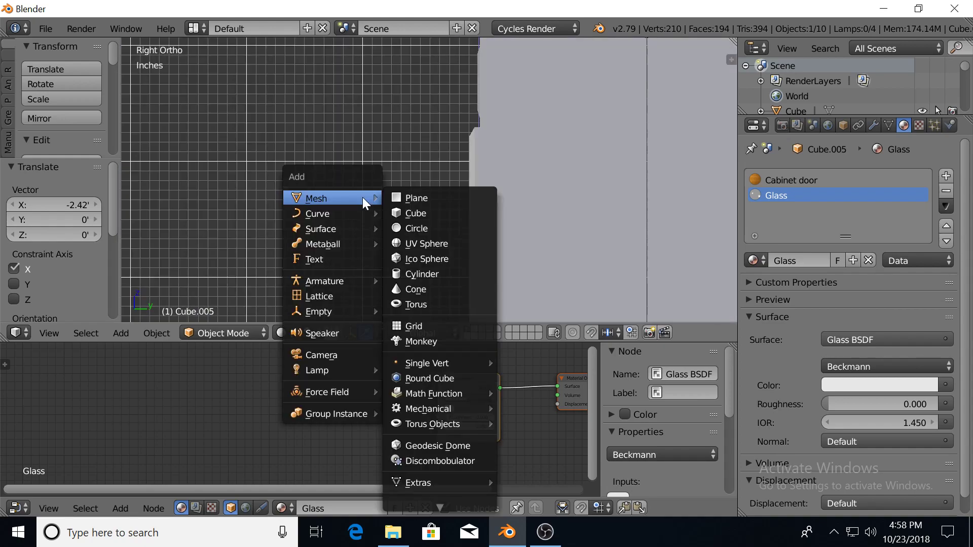
left_click(433, 244)
scroll(455, 159, "down", 5)
middle_click_drag(489, 153, 489, 192, "shift")
middle_click_drag(542, 124, 519, 192, "shift")
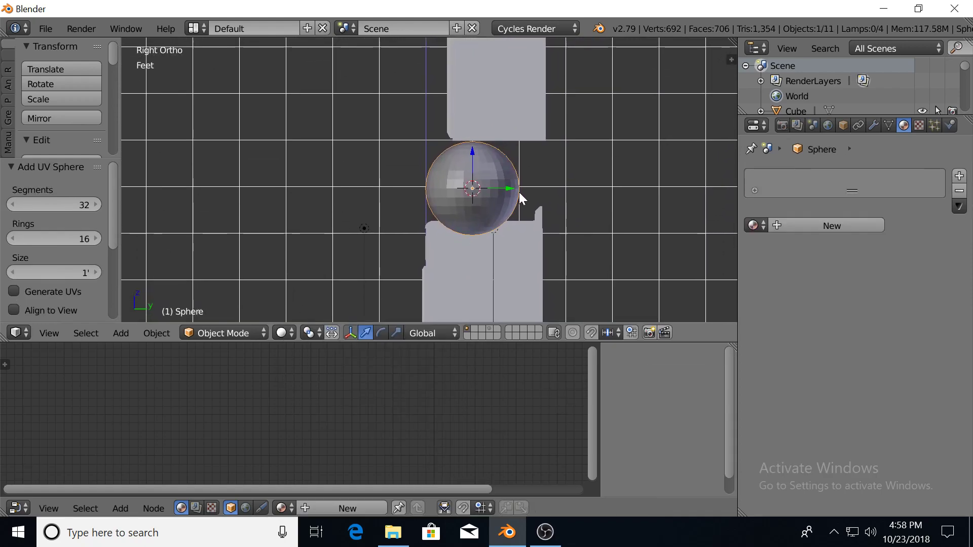
Move the sphere -3.52 ft along Y out in front of the cabinets and rotate it 90° about X.
left_click_drag(511, 190, 354, 207)
scroll(342, 241, "up", 4)
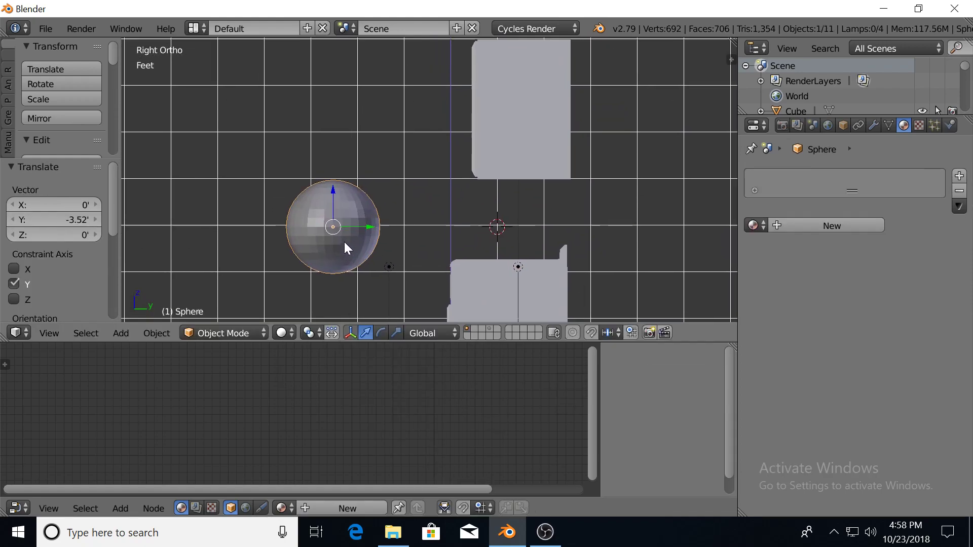
middle_click_drag(346, 245, 425, 180, "shift")
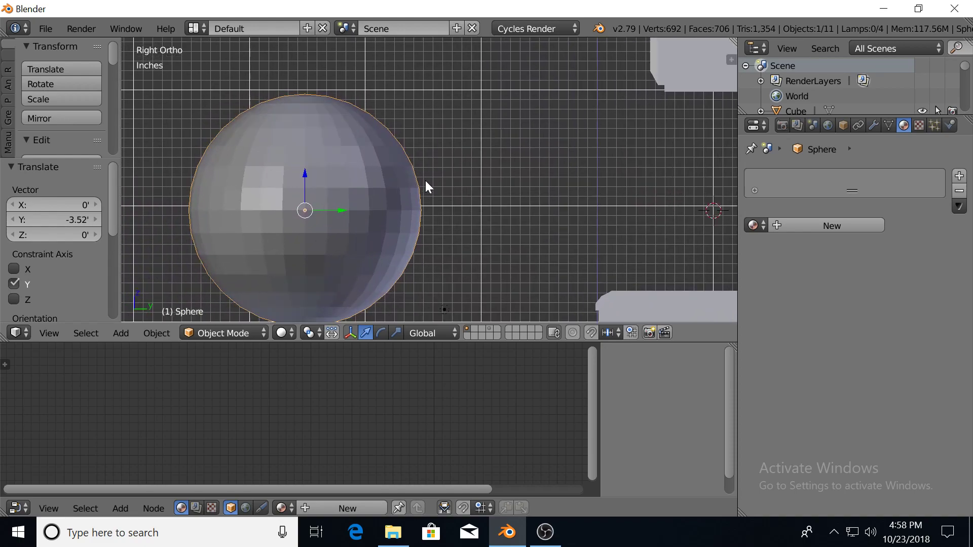
type("rx90")
key("Return")
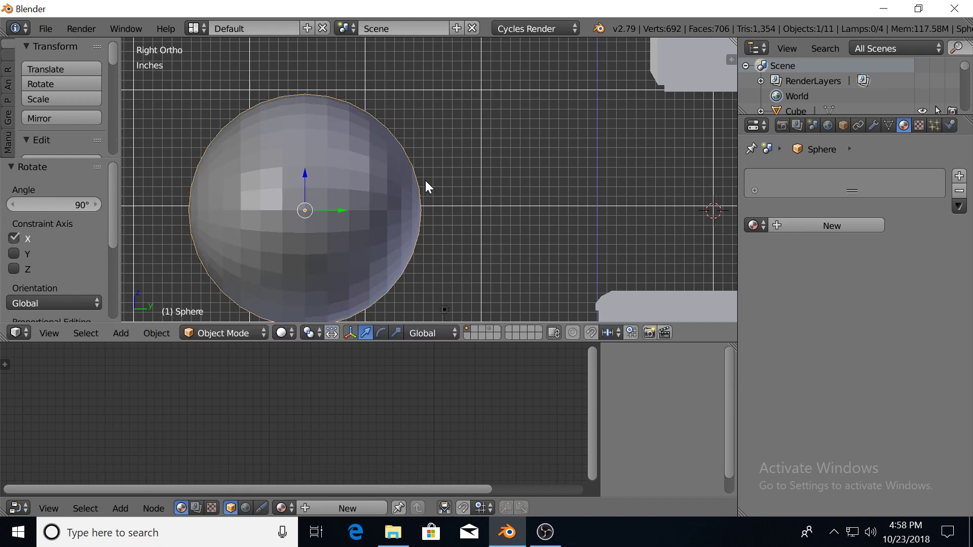
In Edit Mode, circle-select the cap of faces around the sphere's pole that faces the cabinets.
mouse_move(424, 180)
middle_mouse_down()
mouse_move(455, 194)
mouse_move(435, 196)
middle_mouse_up()
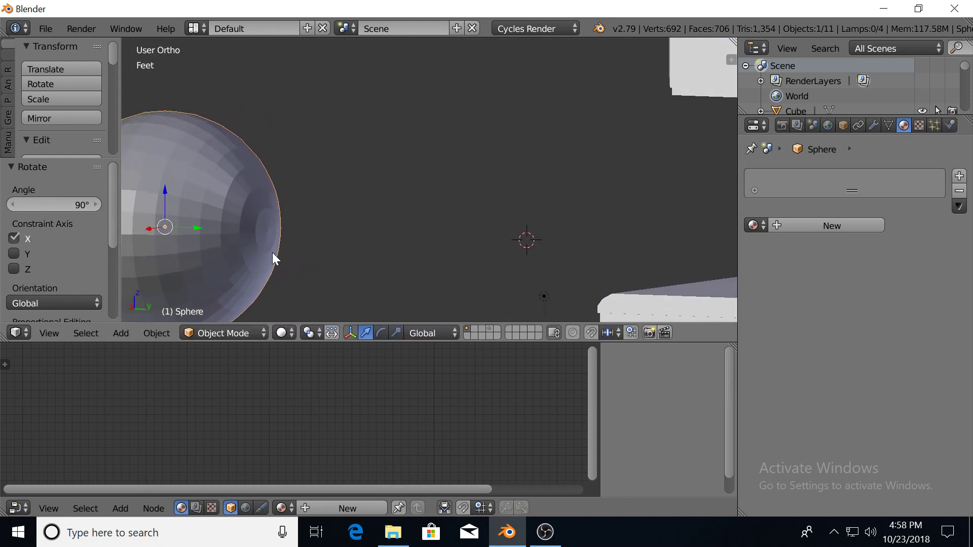
key("Tab")
key("ctrl+KP_1")
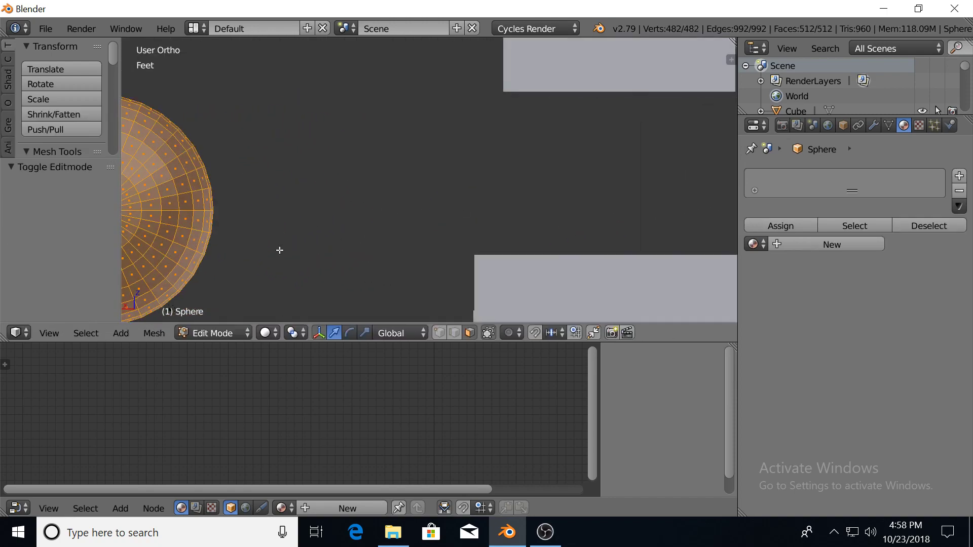
middle_click_drag(293, 254, 499, 234, "shift")
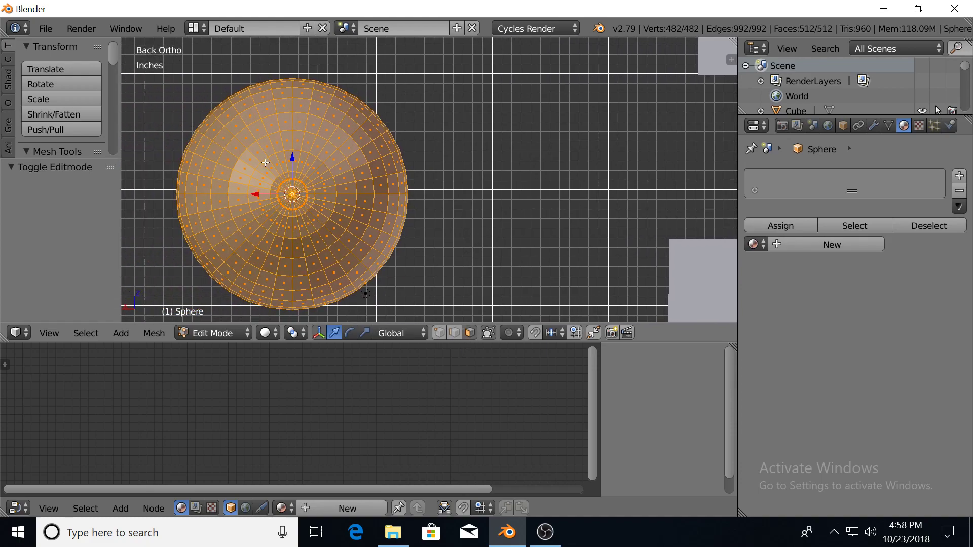
key("a")
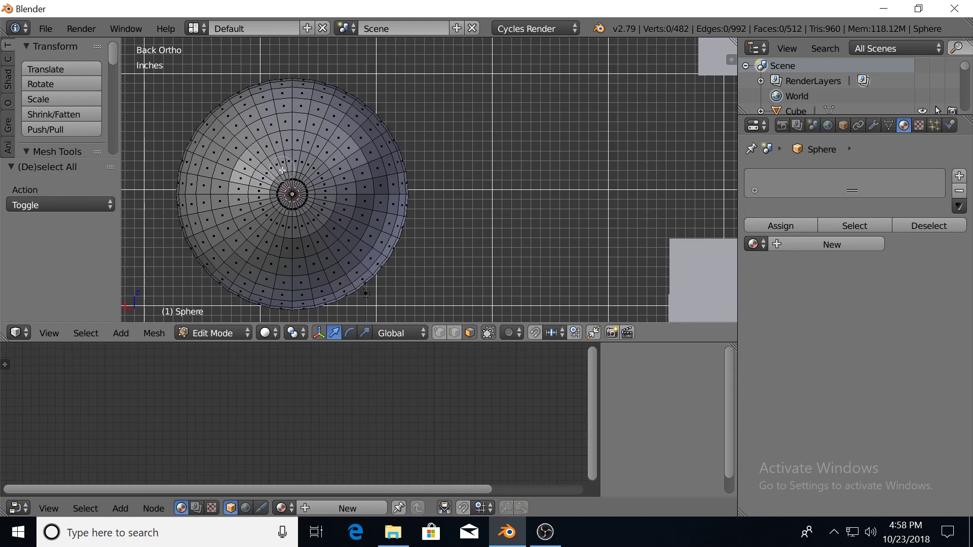
key("c")
scroll(299, 193, "up", 2)
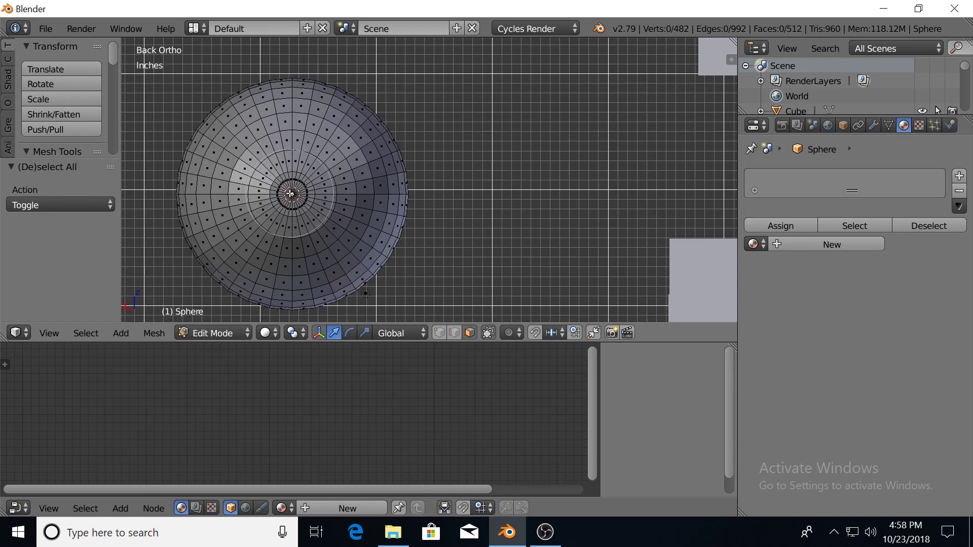
left_click(291, 193)
right_click(291, 193)
middle_click_drag(290, 193, 300, 243)
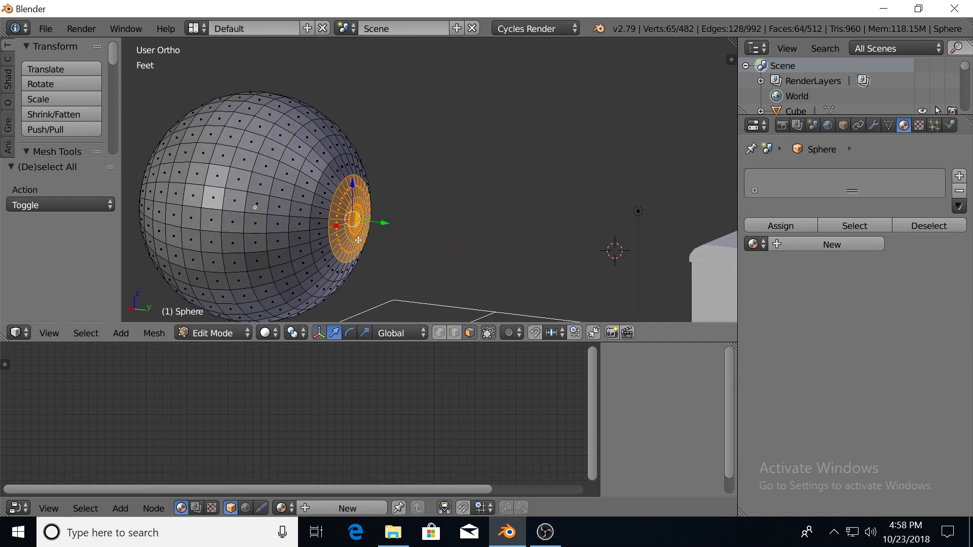
Pull the selected cap slightly outward along Y, then extrude it in place and scale it to about 0.85.
left_click_drag(384, 223, 400, 222)
key("e")
right_click(400, 222)
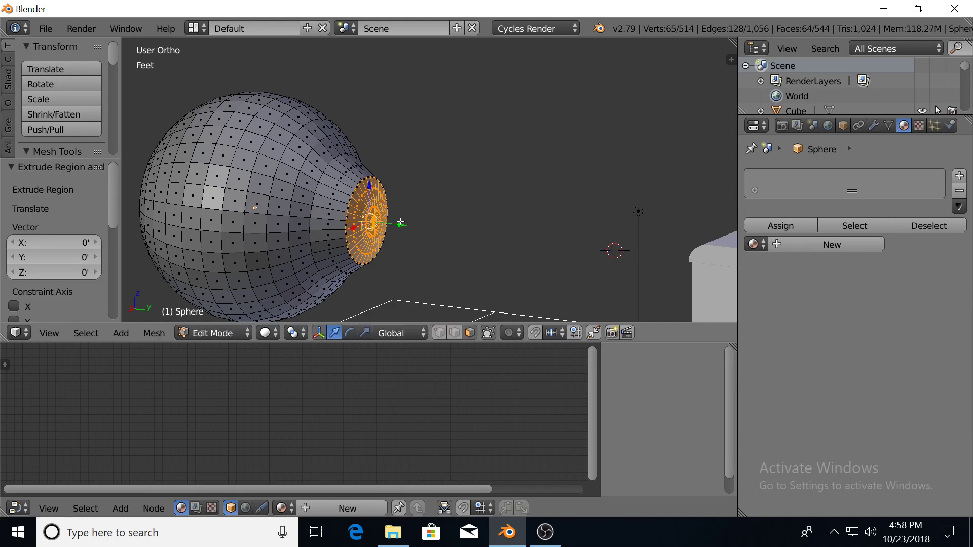
key("s")
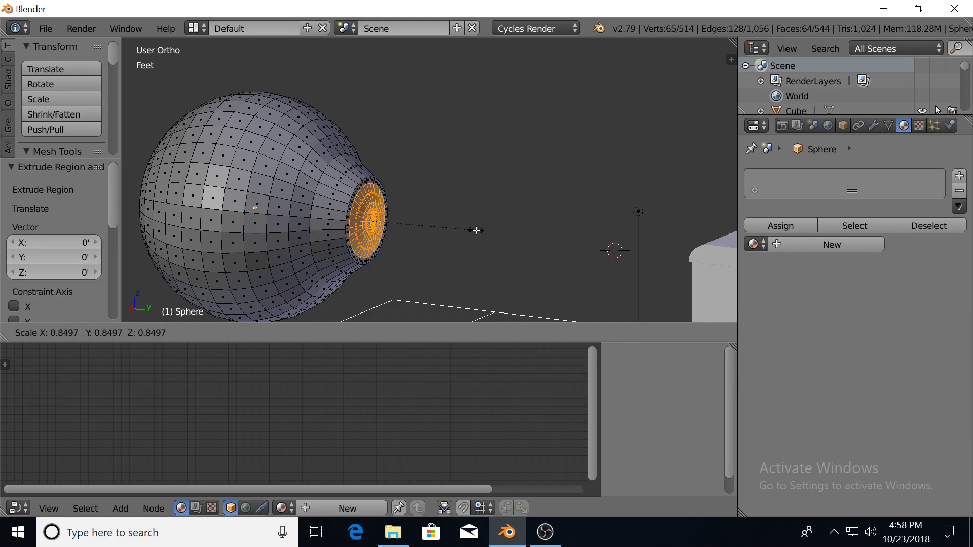
left_click(472, 232)
Extrude the cap again, move it 4.3" along Y to form the knob's neck, and return to Object Mode.
key("e")
right_click(407, 237)
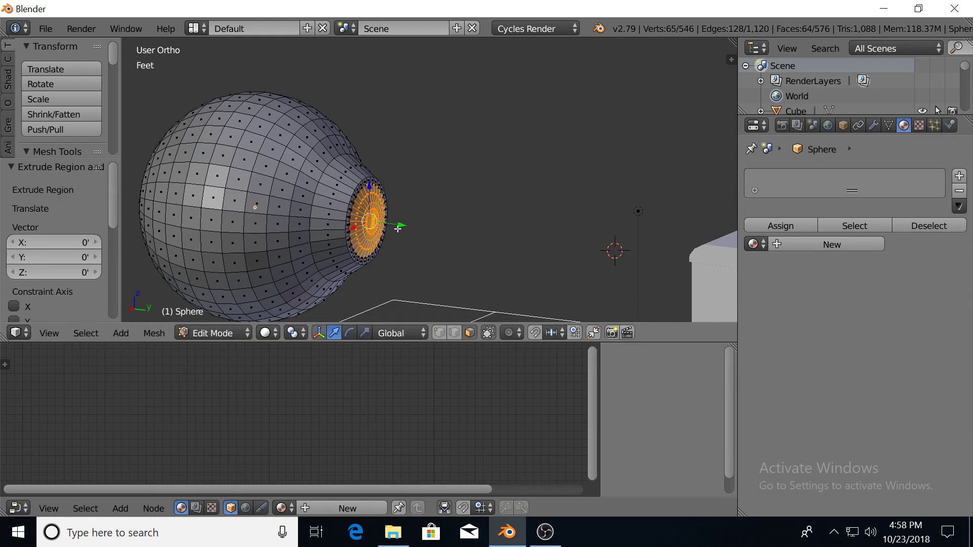
key("g")
key("y")
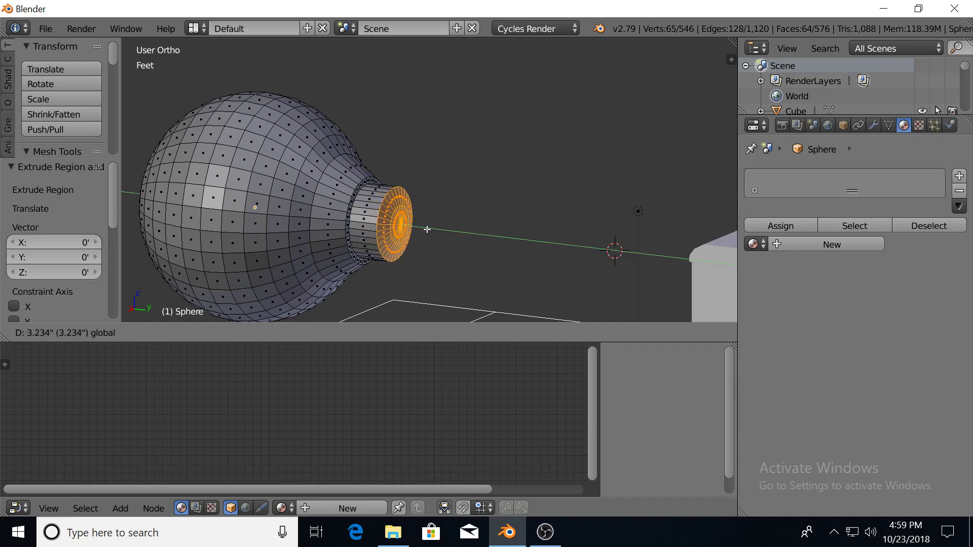
left_click(437, 229)
scroll(432, 234, "down", 2)
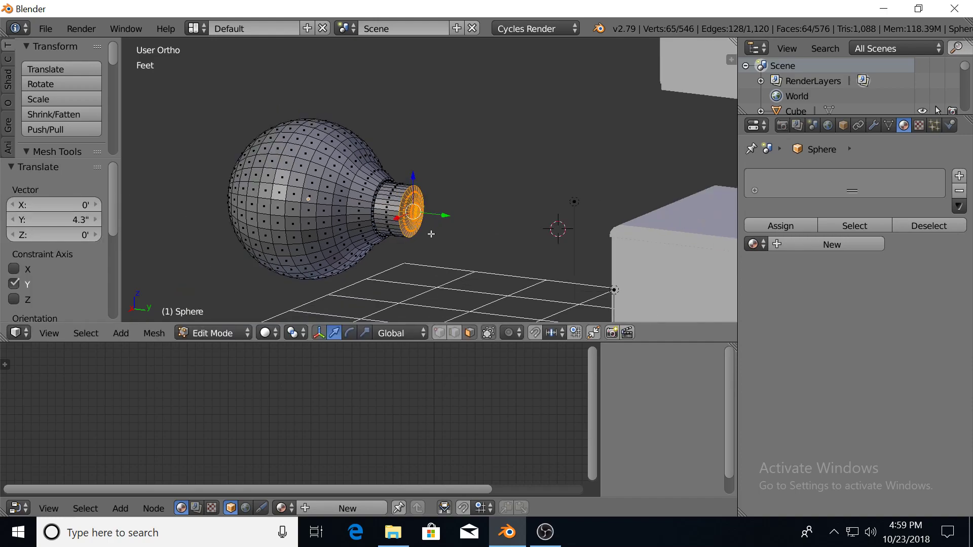
key("Tab")
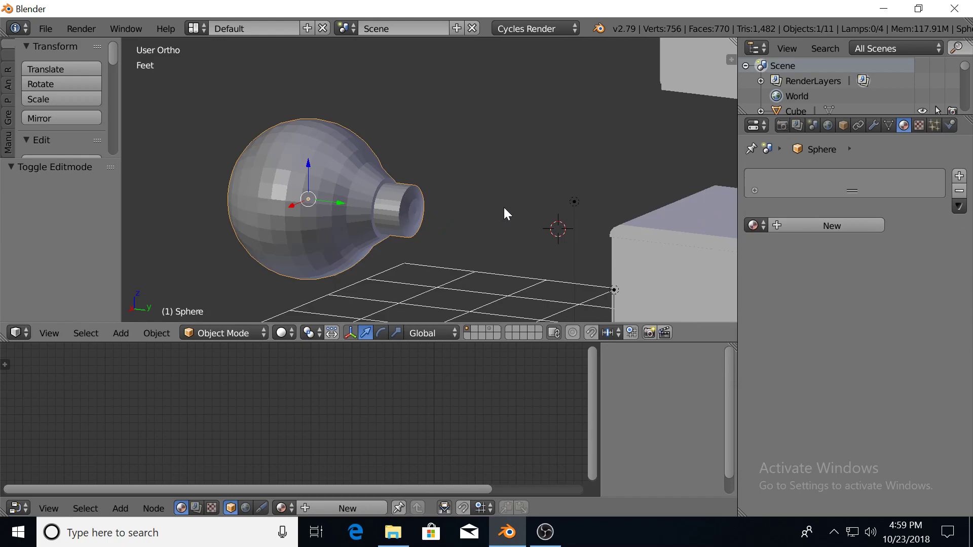
Scale the knob to 0.041 and move it along Y and -4.13 ft along X to the base cabinet.
key("s")
left_click(314, 203)
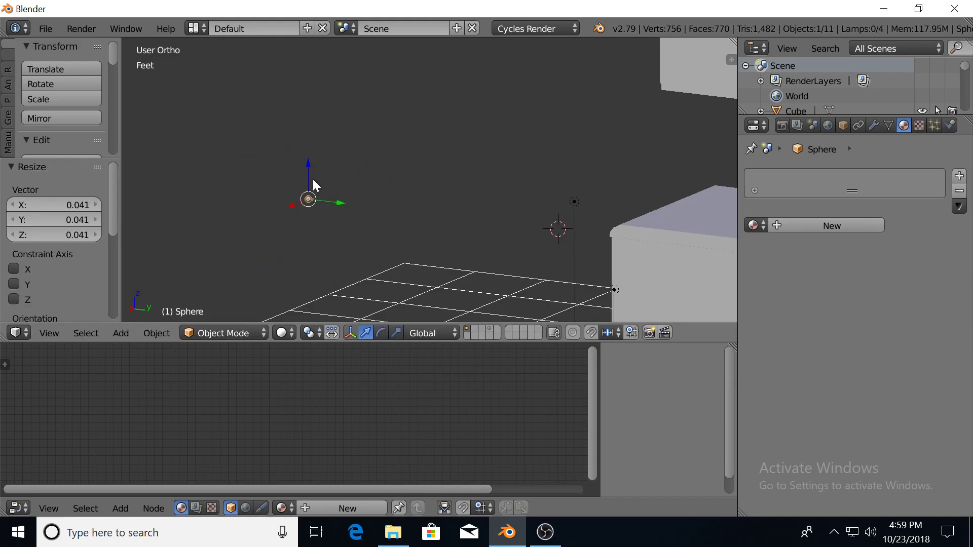
left_click_drag(334, 201, 525, 228)
middle_click_drag(467, 236, 583, 201)
left_click_drag(593, 175, 275, 179)
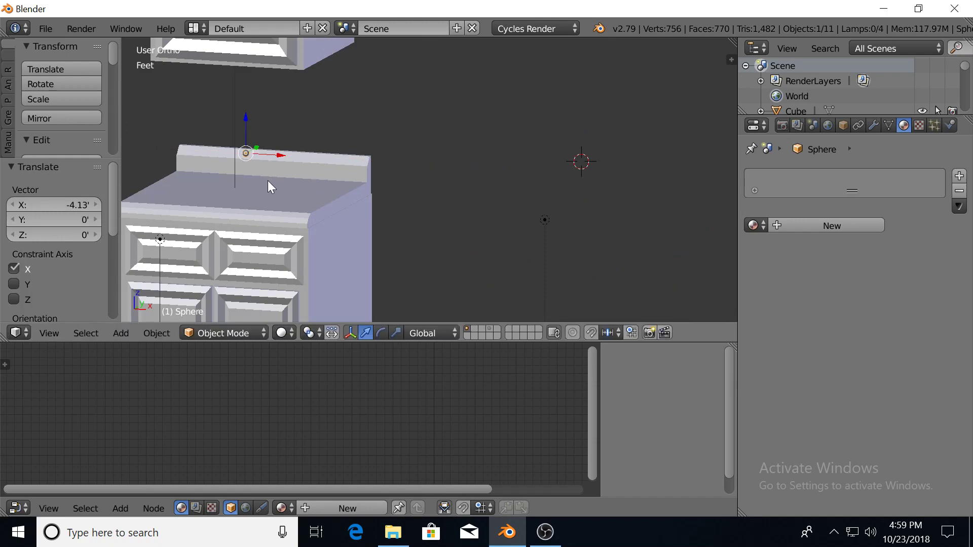
Scale the knob up by 4.229 and lower it 1.45 ft along Z to the drawer fronts.
scroll(258, 191, "up", 2)
middle_click_drag(253, 198, 368, 207)
middle_click_drag(253, 219, 336, 220)
key("s")
left_click(491, 251)
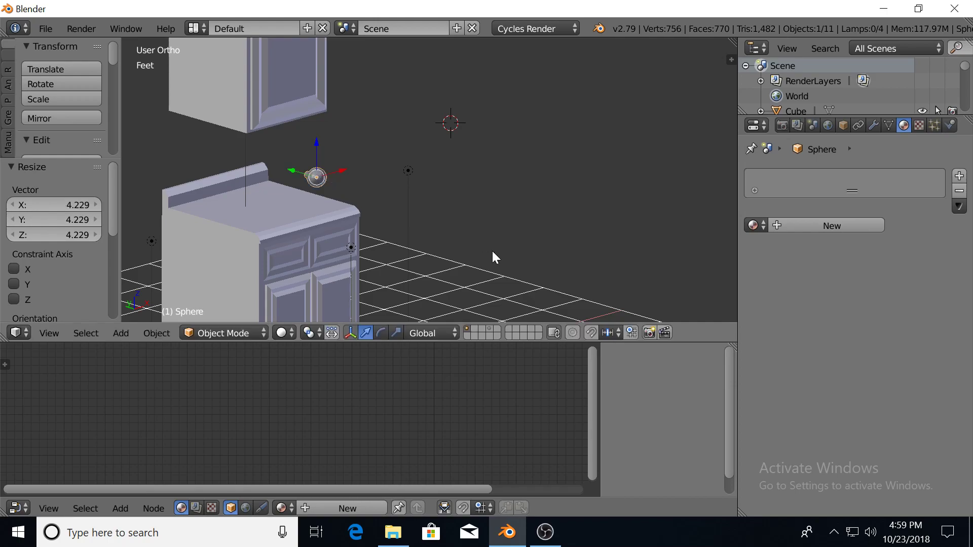
left_click_drag(319, 143, 321, 214)
scroll(330, 248, "up", 1)
Position the knob in front of the right drawer by moving it -4.89" along Y, 1.99" along Z and 2.9" along X.
key("KP_3")
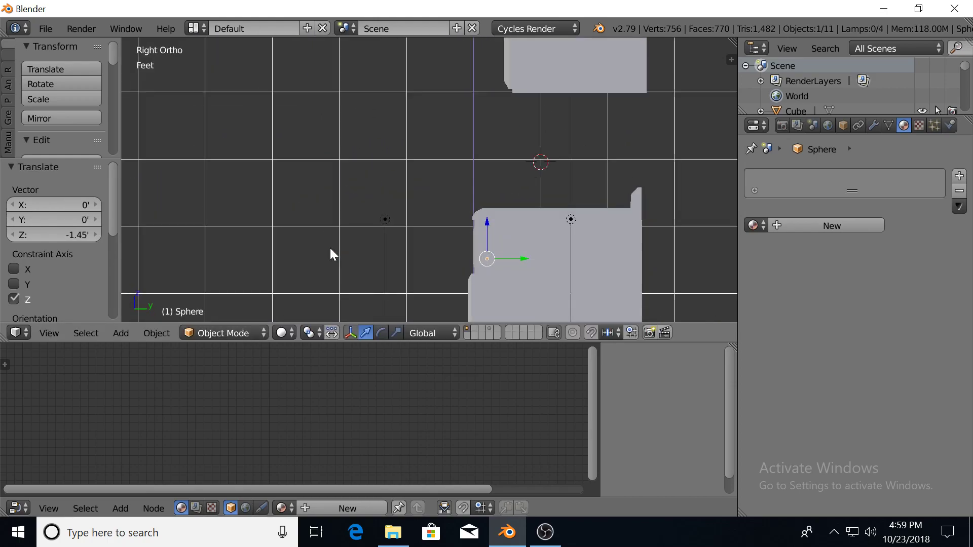
mouse_move(513, 260)
left_mouse_down()
mouse_move(484, 259)
mouse_move(494, 257)
left_mouse_up()
left_click(450, 224)
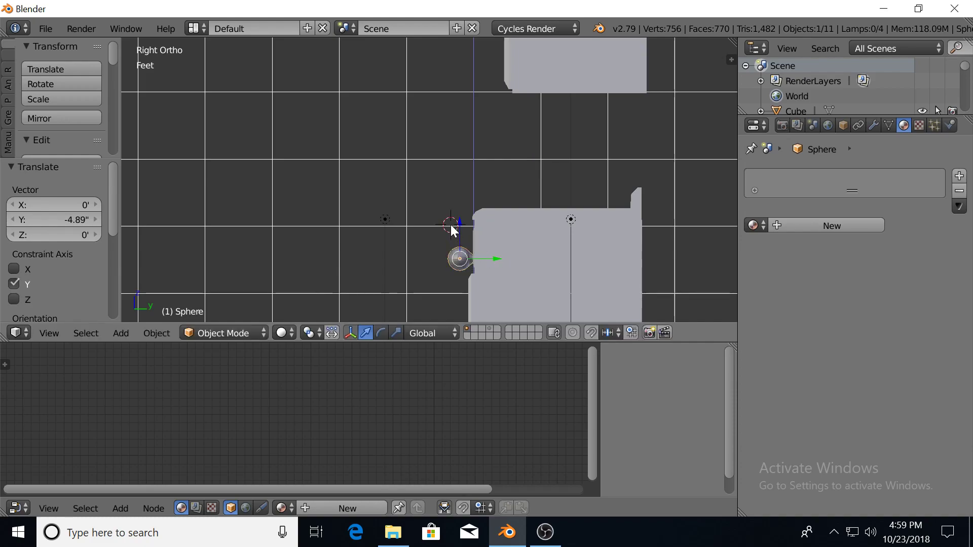
left_click_drag(462, 223, 462, 212)
key("KP_1")
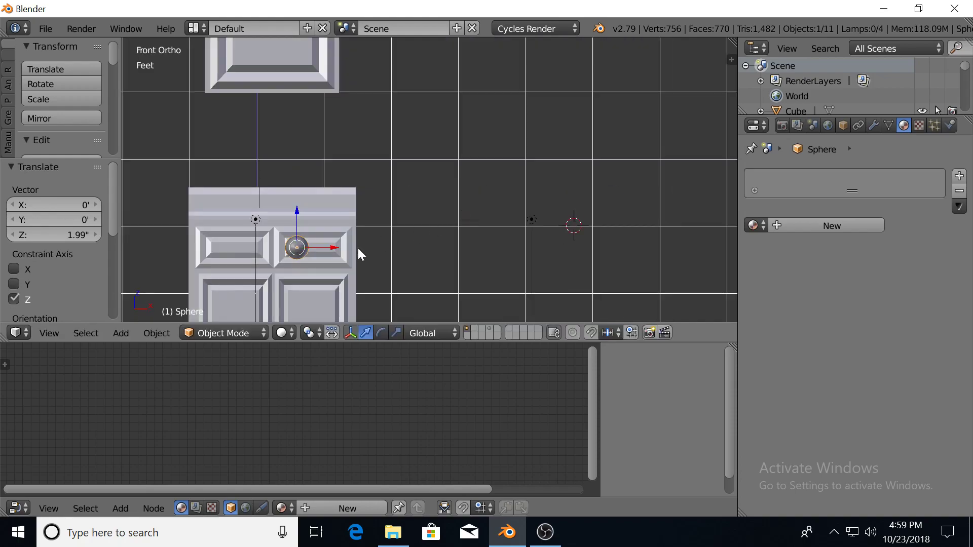
left_click_drag(339, 244, 351, 244)
Scale the knob down to suit the drawer front and move it 262 thou along Y against the drawer.
scroll(283, 260, "up", 3)
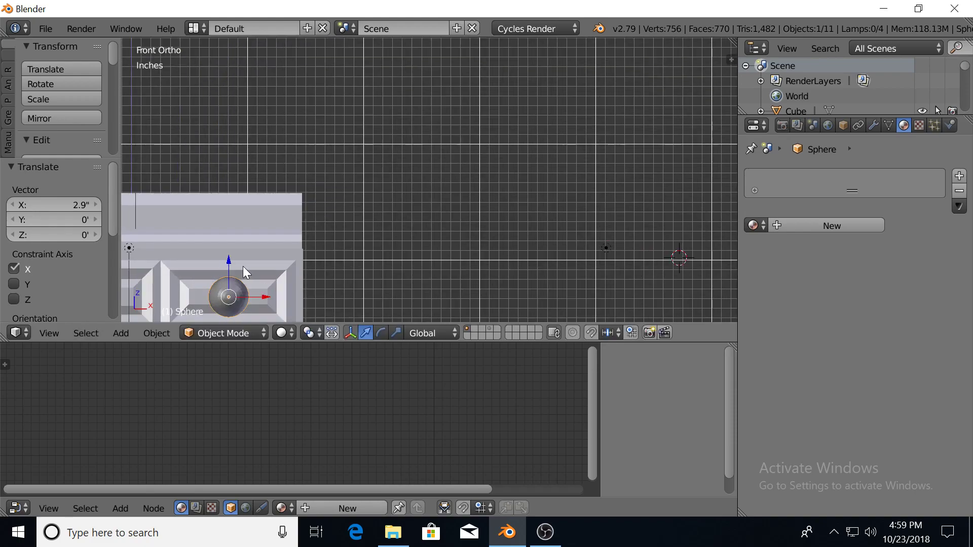
middle_click_drag(243, 266, 393, 177, "shift")
key("s")
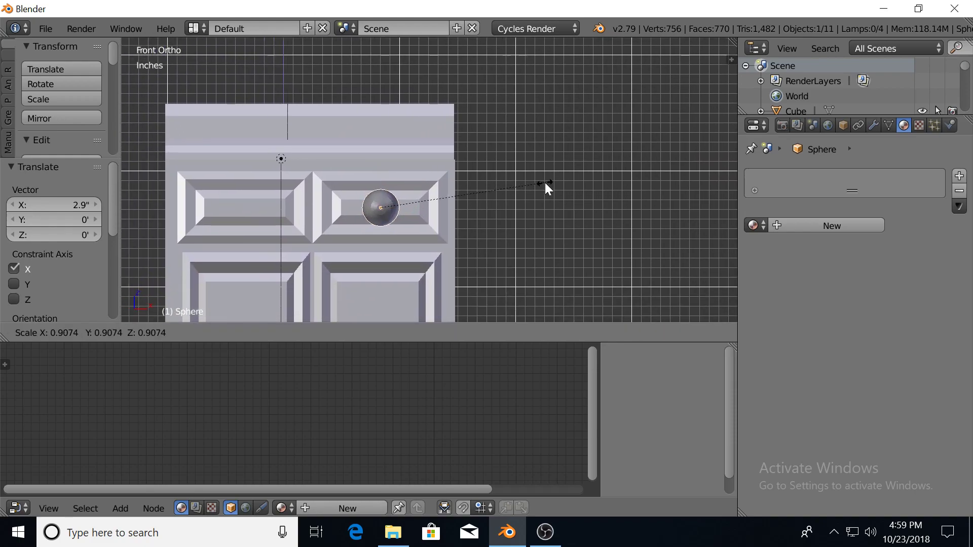
left_click(458, 196)
middle_click_drag(451, 197, 473, 228)
mouse_move(519, 209)
left_mouse_down()
mouse_move(530, 202)
mouse_move(511, 196)
mouse_move(532, 206)
left_mouse_up()
key("KP_3")
middle_click_drag(532, 207, 498, 263)
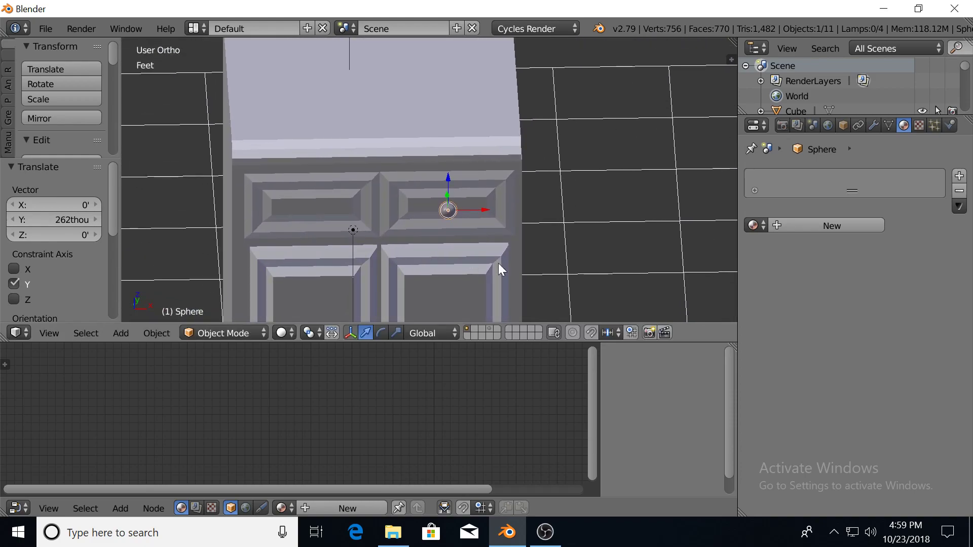
Create a new material for the knob and name it Handle.
left_click(789, 230)
left_click(799, 226)
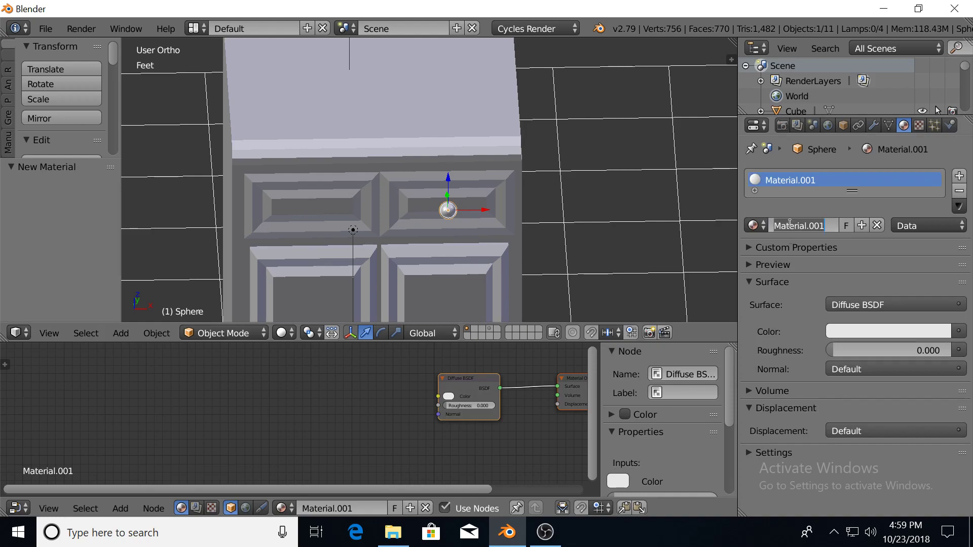
type("Hand")
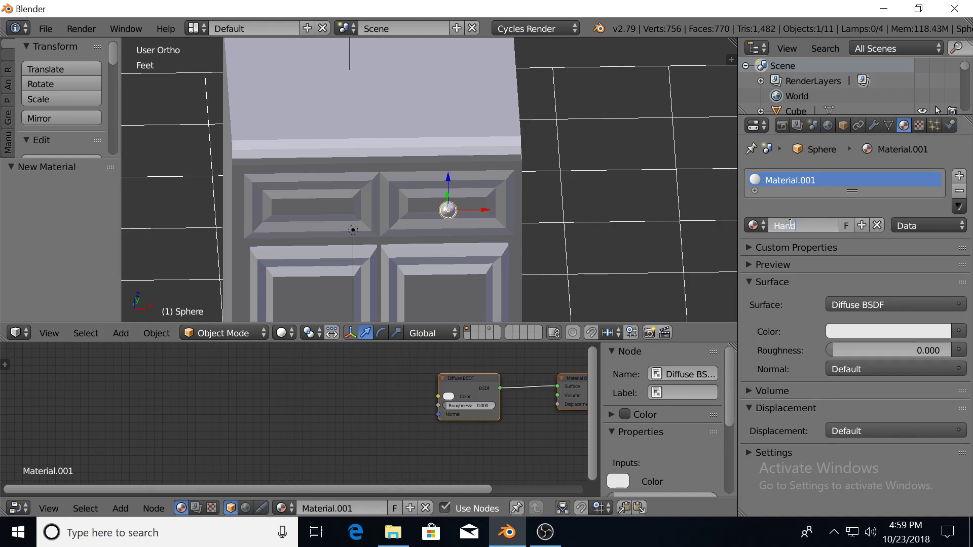
type("le")
key("Return")
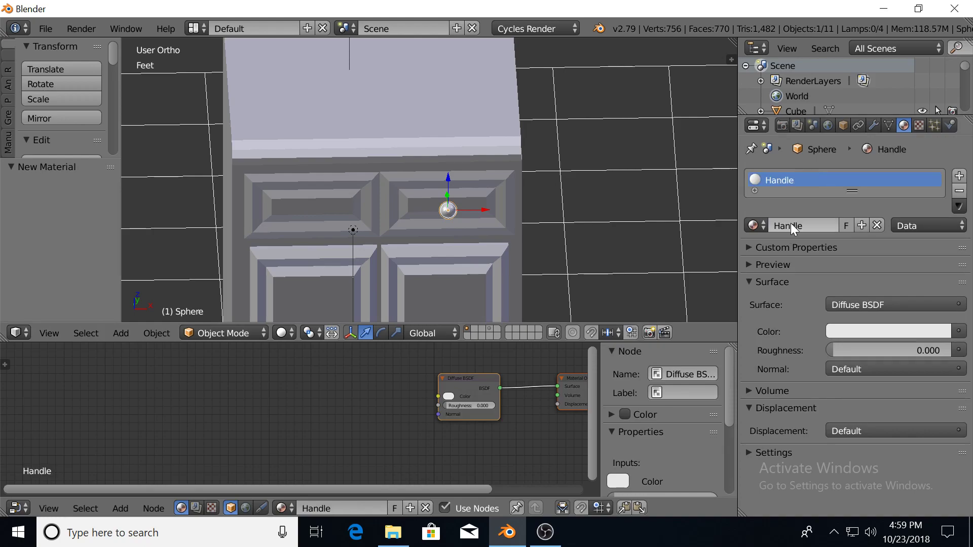
Set the Handle material's surface shader to Anisotropic BSDF.
left_click(857, 310)
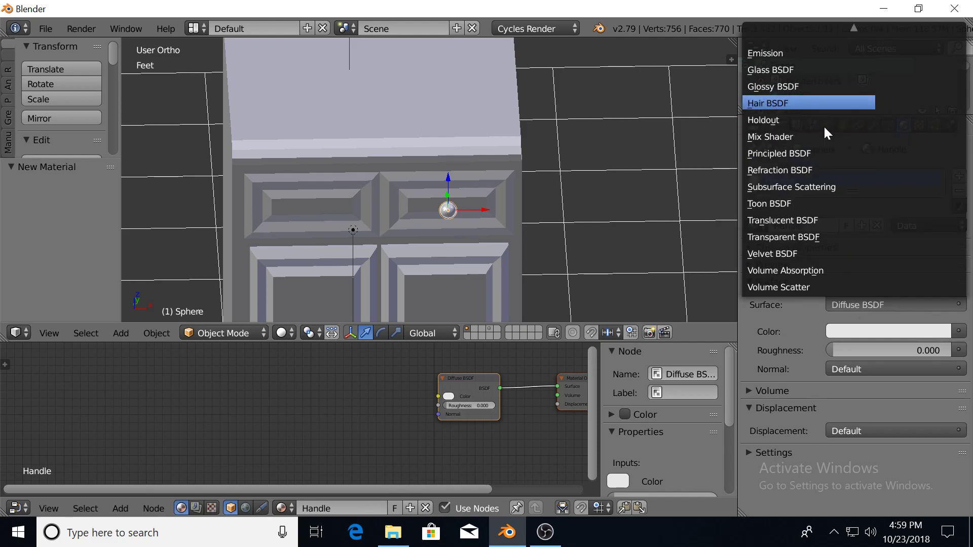
scroll(794, 59, "up", 1)
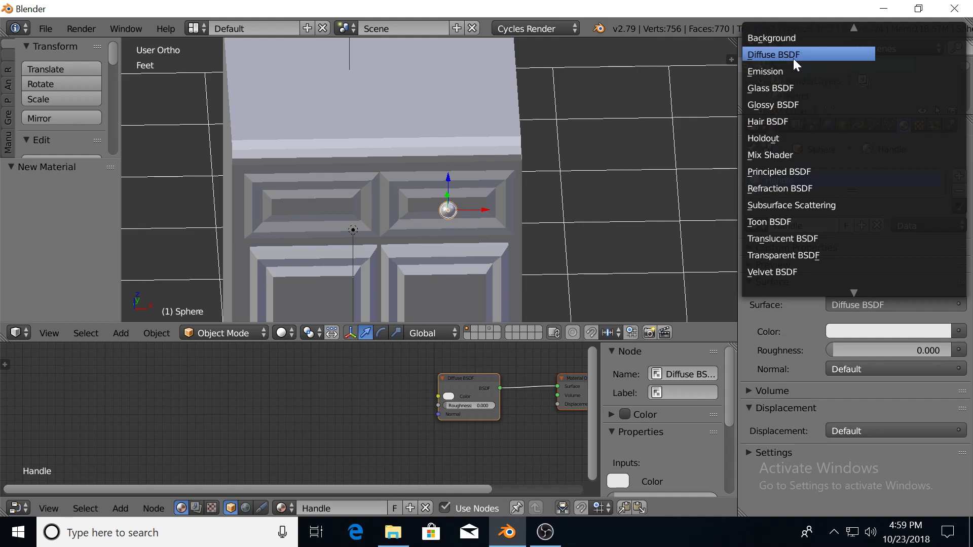
scroll(793, 59, "up", 1)
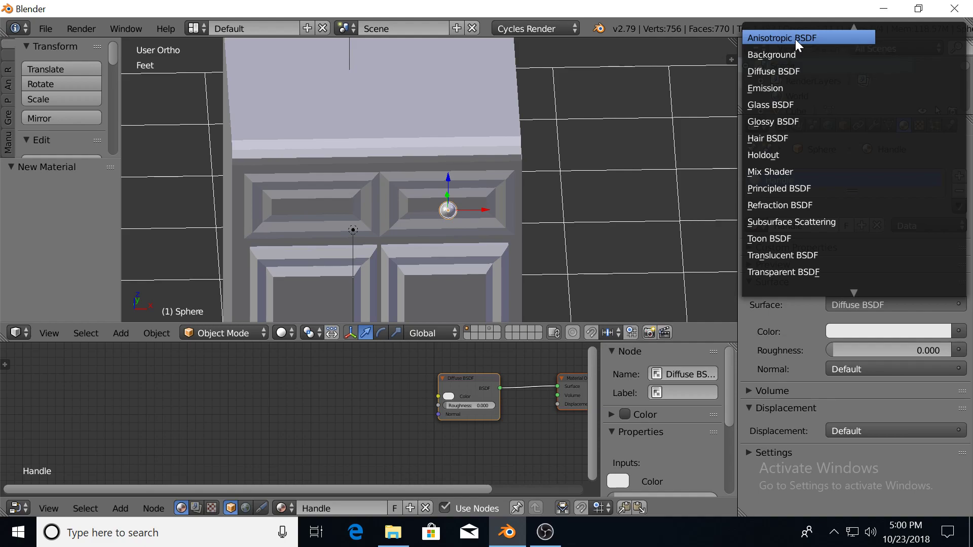
left_click(795, 38)
scroll(458, 236, "up", 2)
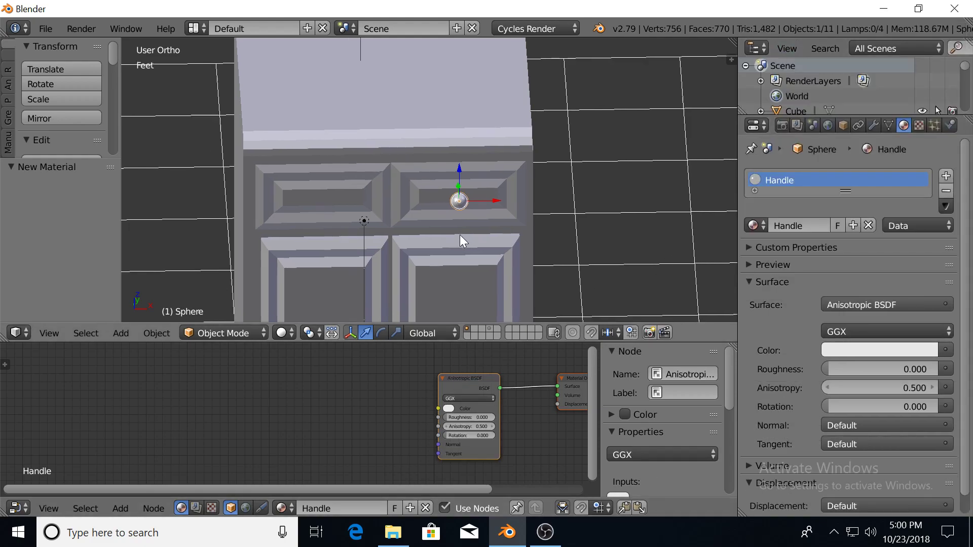
Assign the Handle material to the knob's entire mesh and preview it up close in rendered shading.
key("Tab")
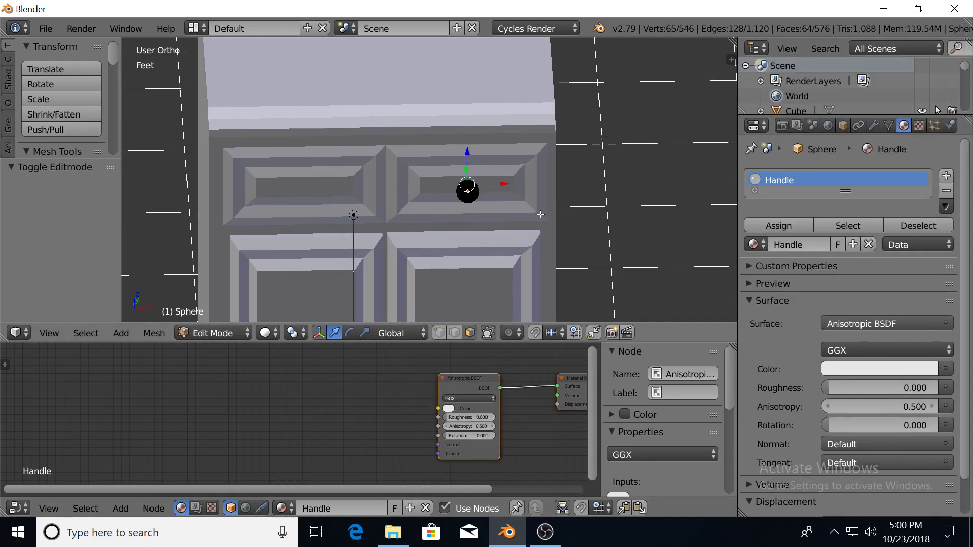
key("a")
left_click(764, 226)
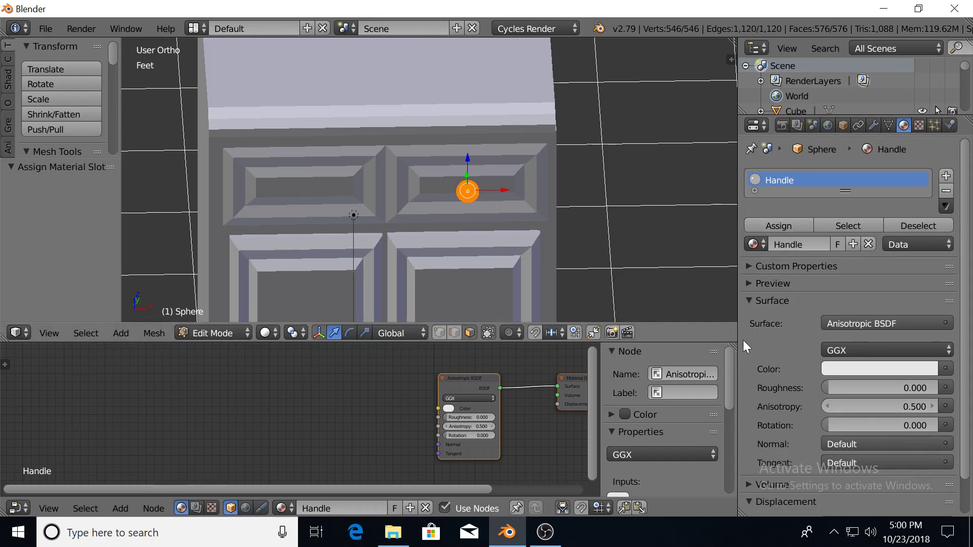
key("shift+z")
scroll(529, 236, "up", 4)
middle_click_drag(530, 237, 525, 217)
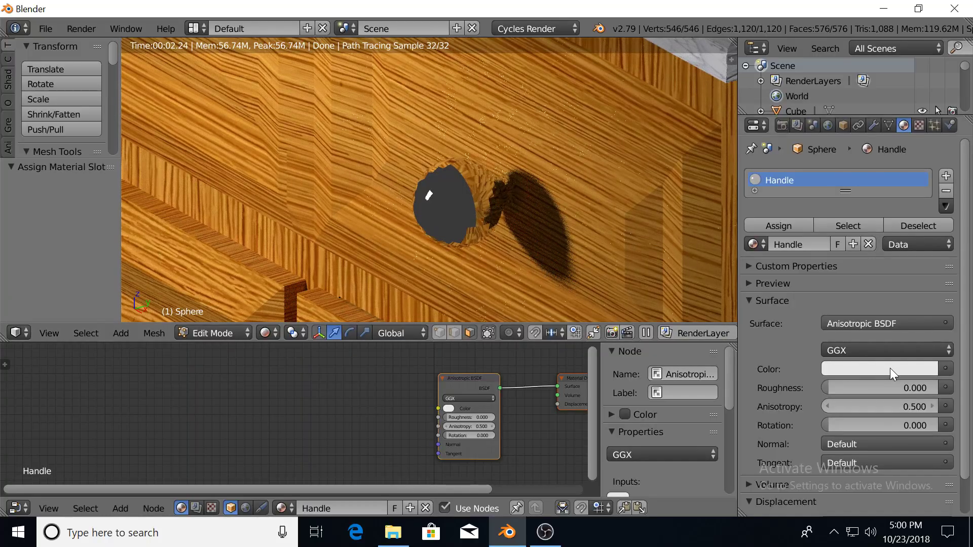
Set the Handle material's roughness to 0.180 and its anisotropy to 0.100.
left_click_drag(836, 392, 847, 387)
middle_click_drag(606, 243, 641, 253)
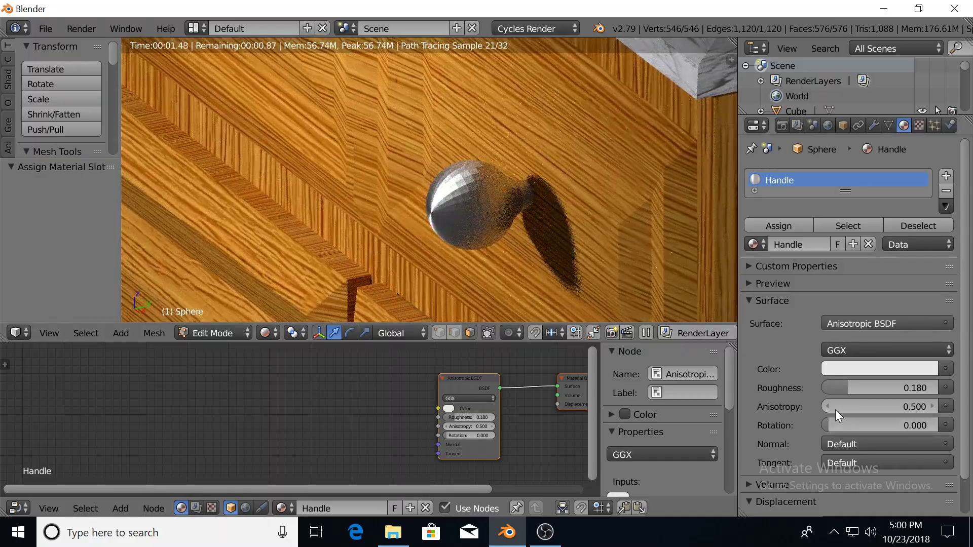
mouse_move(848, 408)
left_mouse_down()
mouse_move(831, 407)
mouse_move(848, 400)
left_mouse_up()
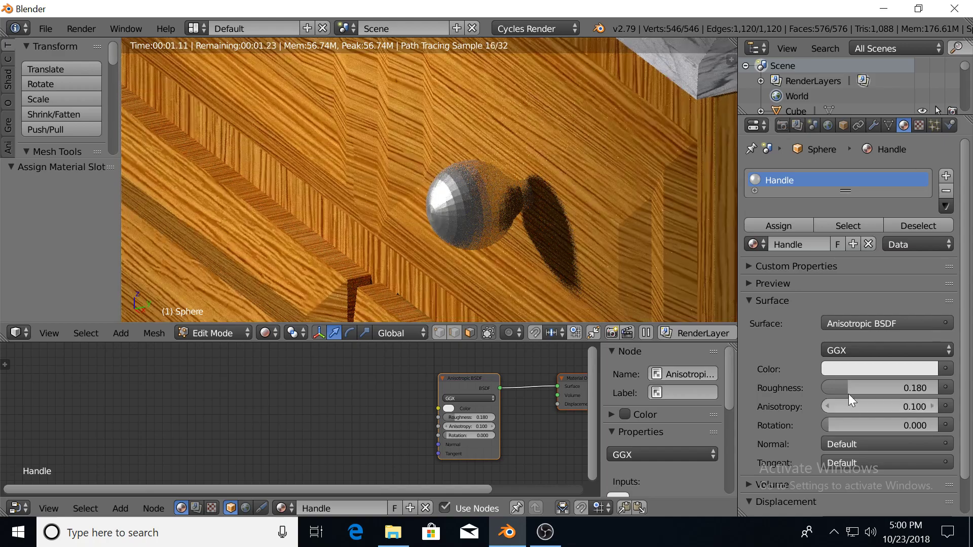
Try the Multiscatter GGX distribution on the anisotropic shader with roughness 0.433 and anisotropy -0.300.
left_click(858, 346)
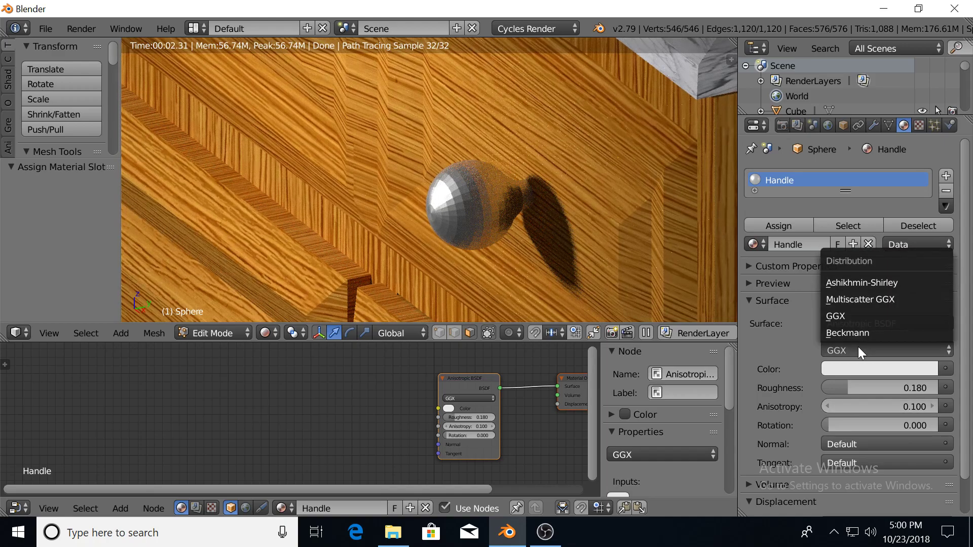
left_click(870, 299)
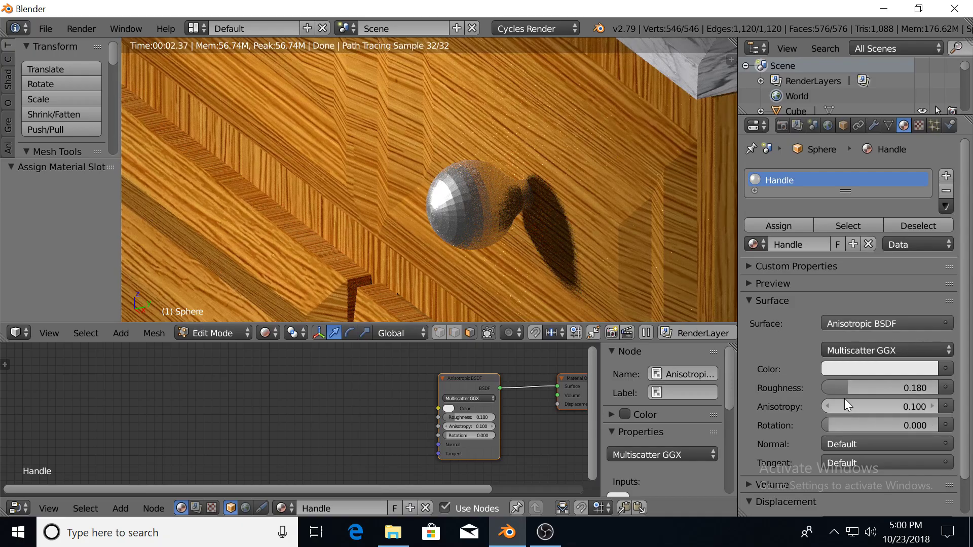
left_click_drag(847, 387, 857, 410)
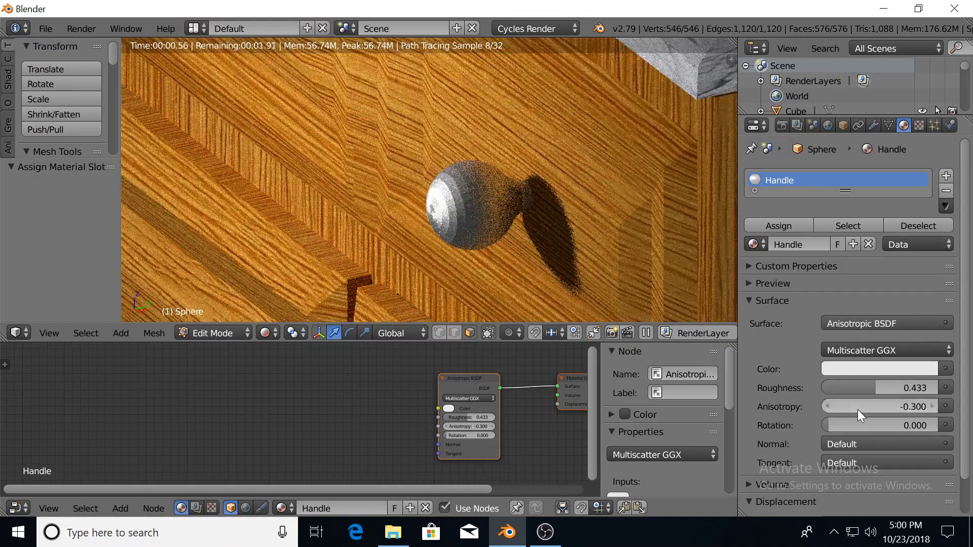
Change the Handle material's surface to Glossy BSDF with the Multiscatter GGX distribution and a roughness of 0.484.
left_click(883, 323)
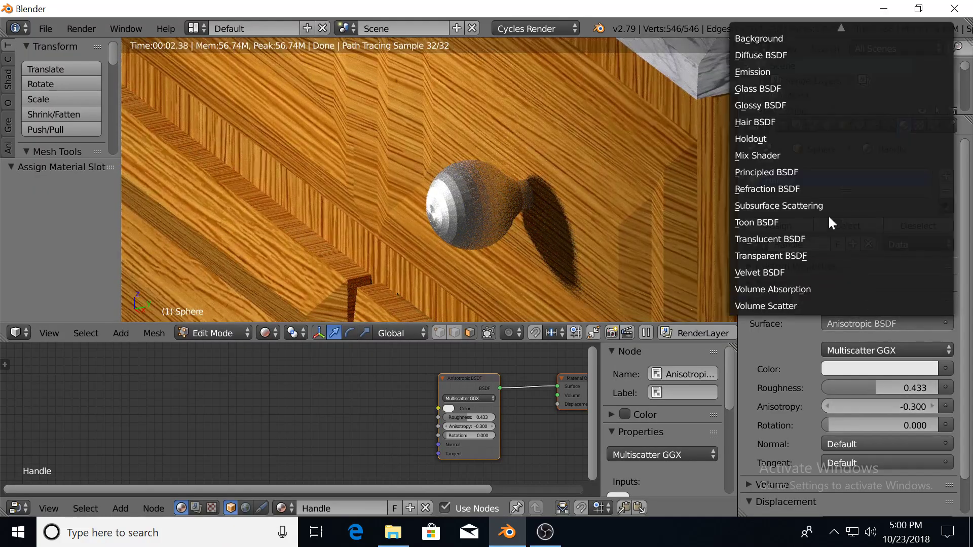
left_click(799, 106)
left_click(865, 350)
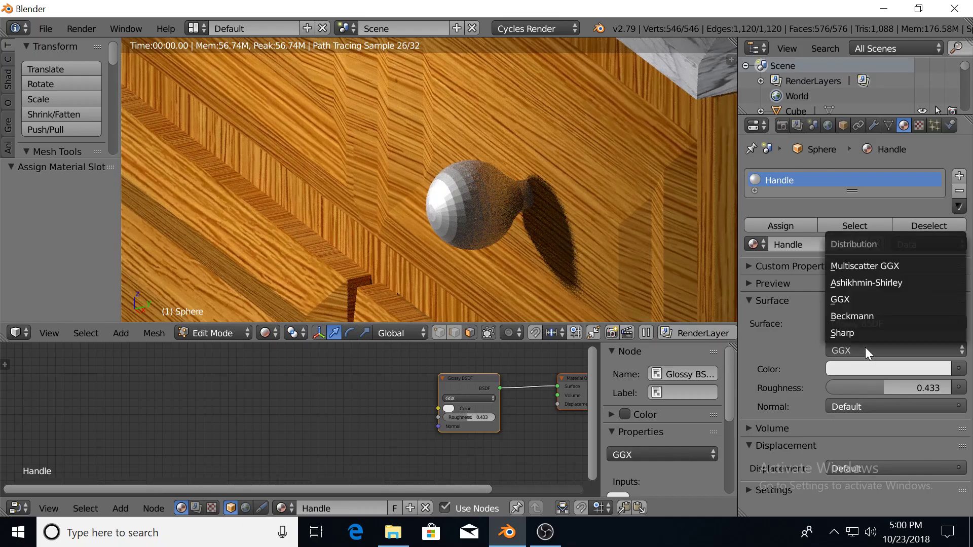
left_click(874, 267)
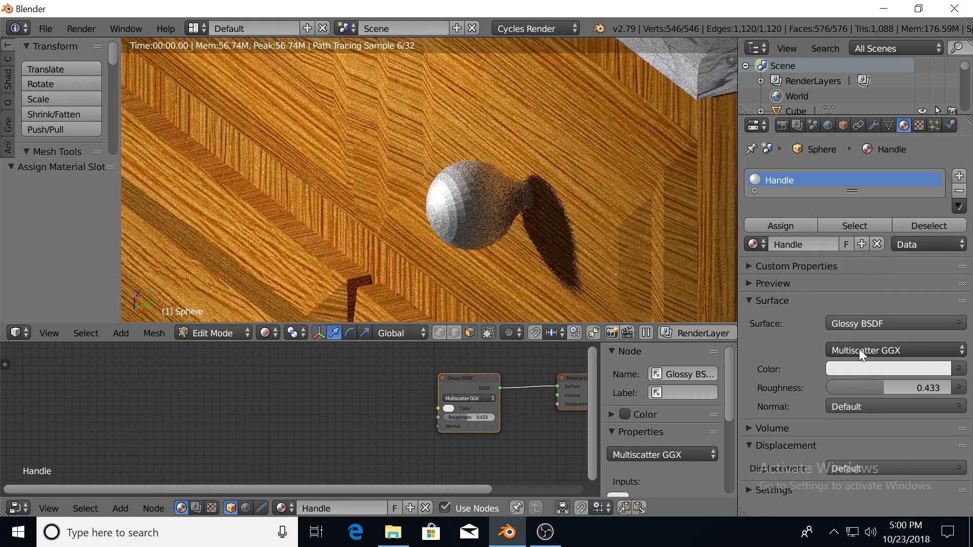
left_click_drag(864, 385, 872, 385)
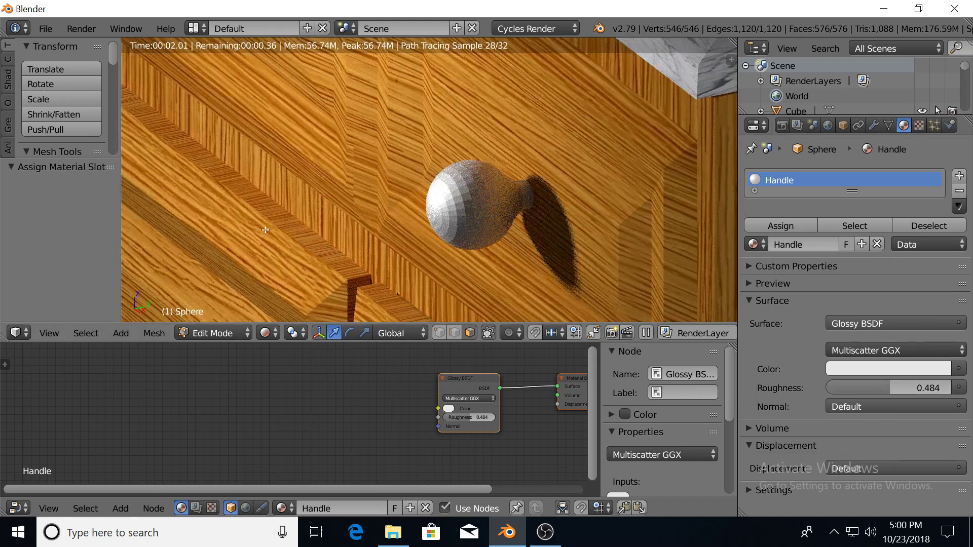
Return the knob to Object Mode and apply smooth shading to it.
key("Tab")
scroll(27, 142, "down", 6)
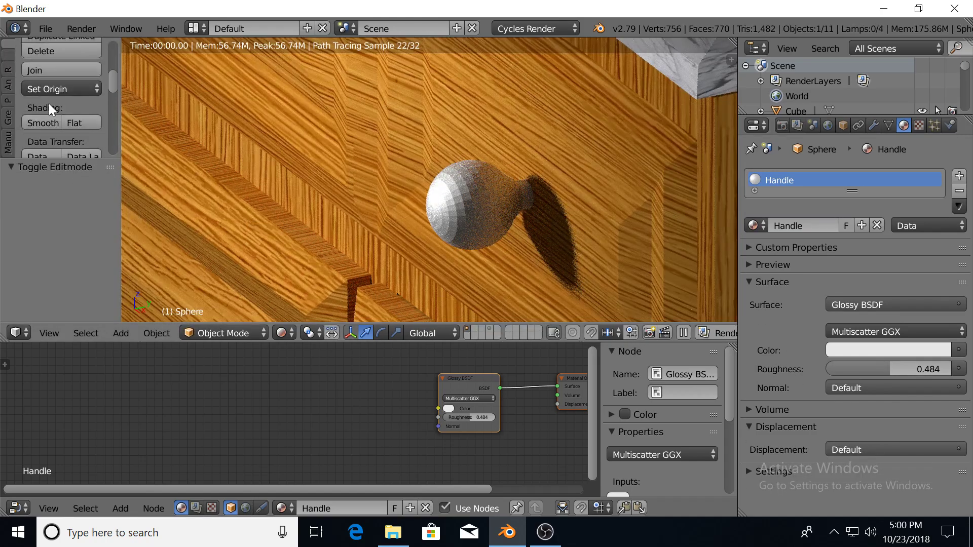
left_click(50, 123)
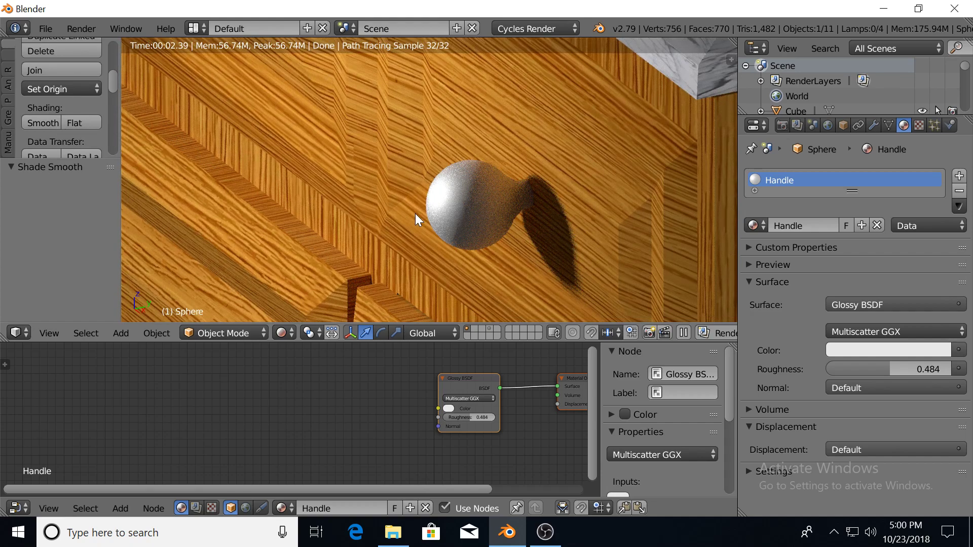
Duplicate the knob in solid view and move the copy -1.21' along X in front of the left drawer.
key("shift+z")
mouse_move(423, 205)
middle_mouse_down()
mouse_move(461, 200)
mouse_move(376, 205)
mouse_move(387, 201)
middle_mouse_up()
scroll(387, 201, "down", 4)
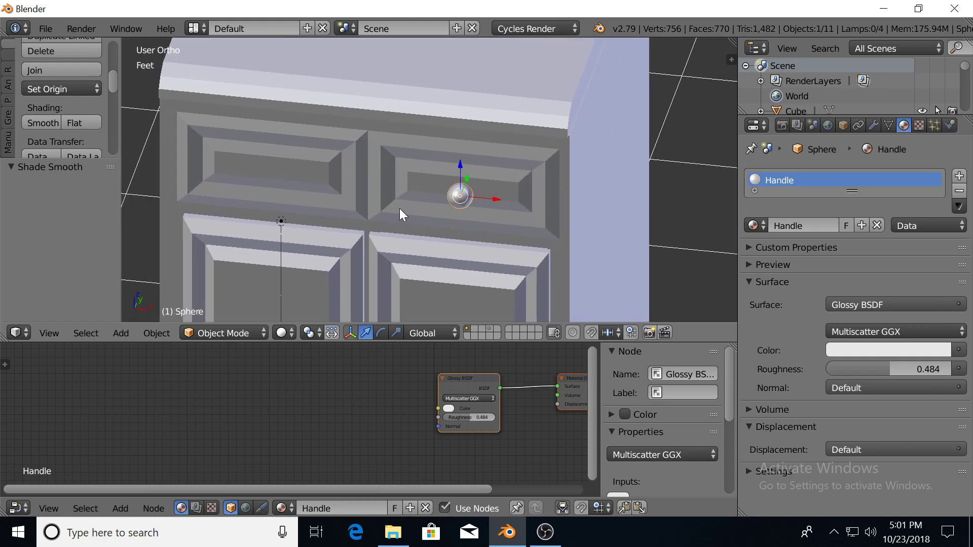
key("shift+d")
right_click(399, 209)
left_click_drag(488, 201, 306, 187)
scroll(309, 197, "down", 4)
middle_click_drag(318, 211, 318, 202)
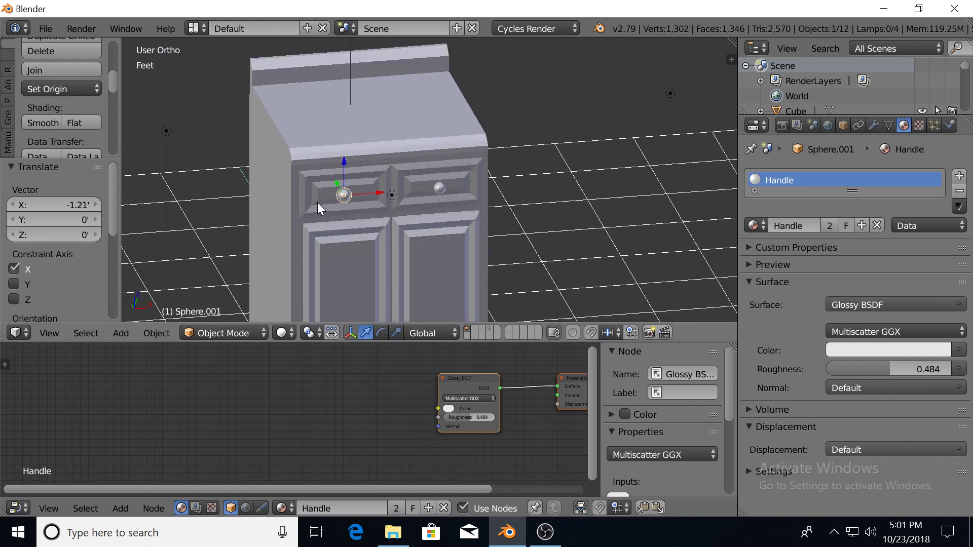
Examine both cabinets and the drawer knobs in a maximized, rendered front view with the tool shelf hidden.
key("shift+space")
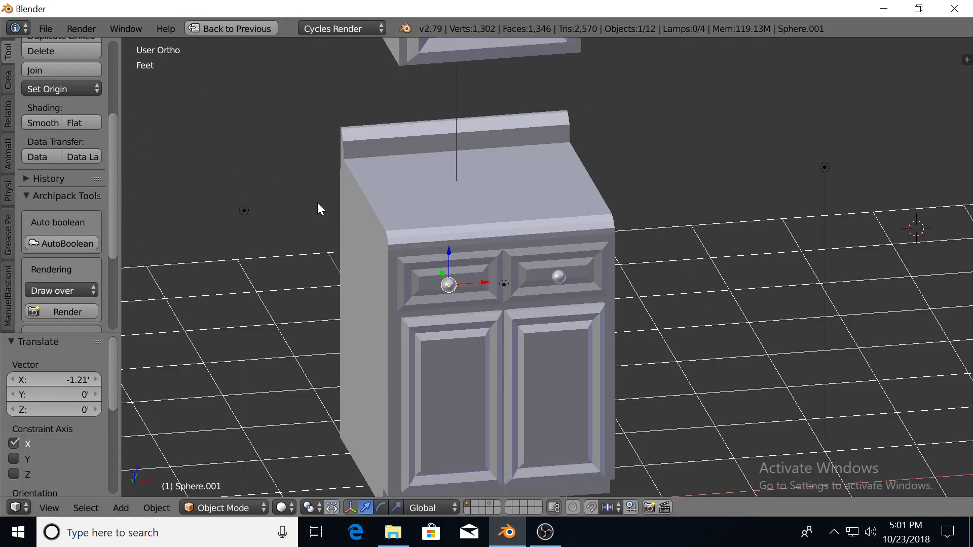
key("t")
key("KP_1")
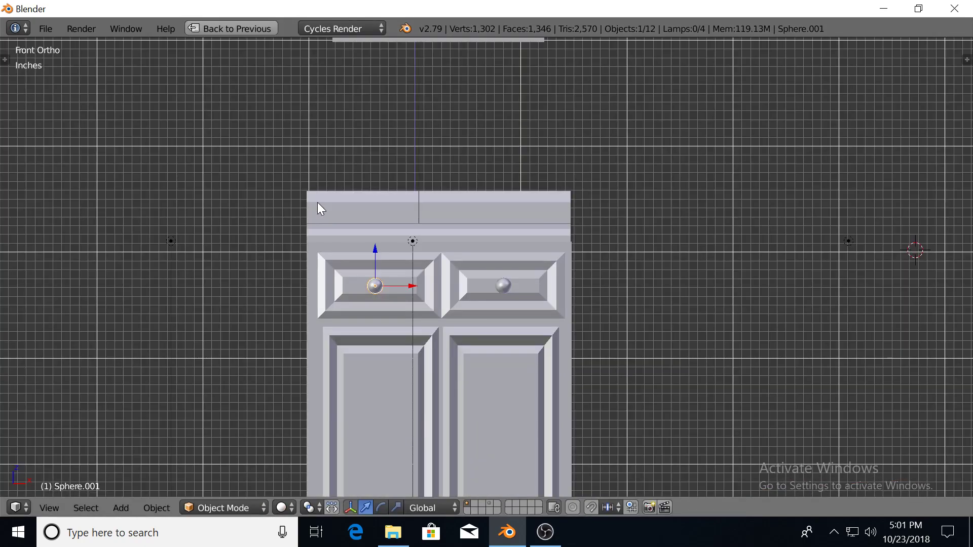
scroll(321, 208, "down", 4)
mouse_move(472, 196)
middle_mouse_down("shift")
mouse_move(476, 272)
mouse_move(458, 298)
mouse_move(448, 292)
middle_mouse_up("shift")
key("shift+z")
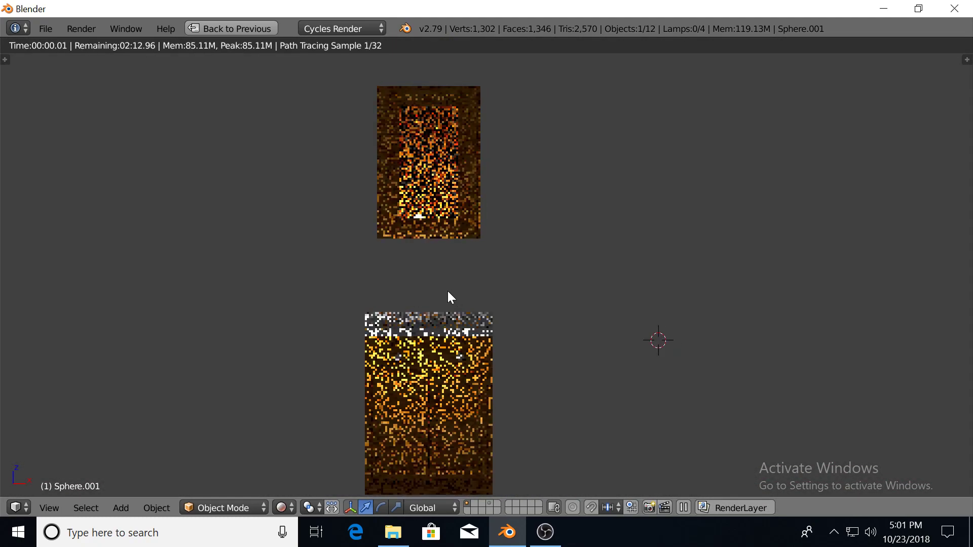
middle_click_drag(502, 315, 493, 309, "shift")
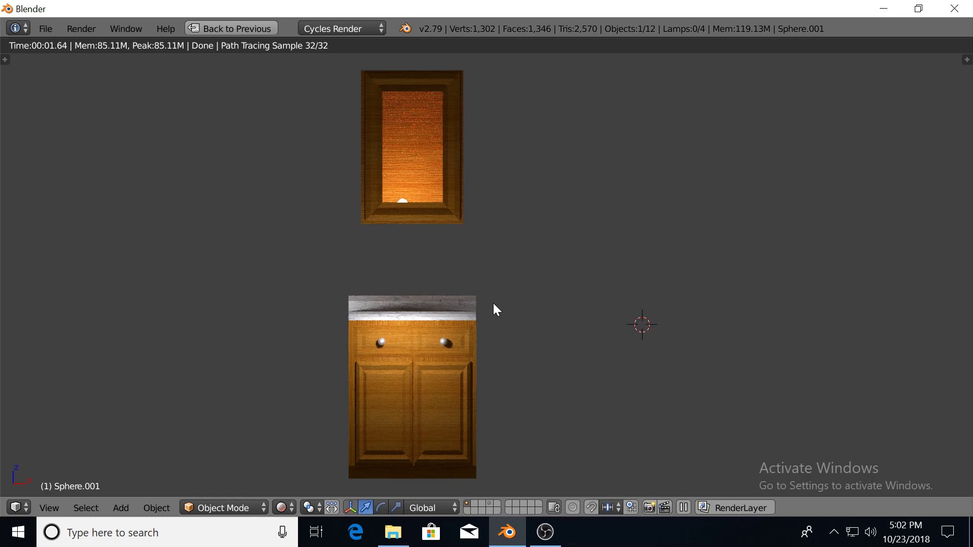
middle_click_drag(395, 230, 404, 243)
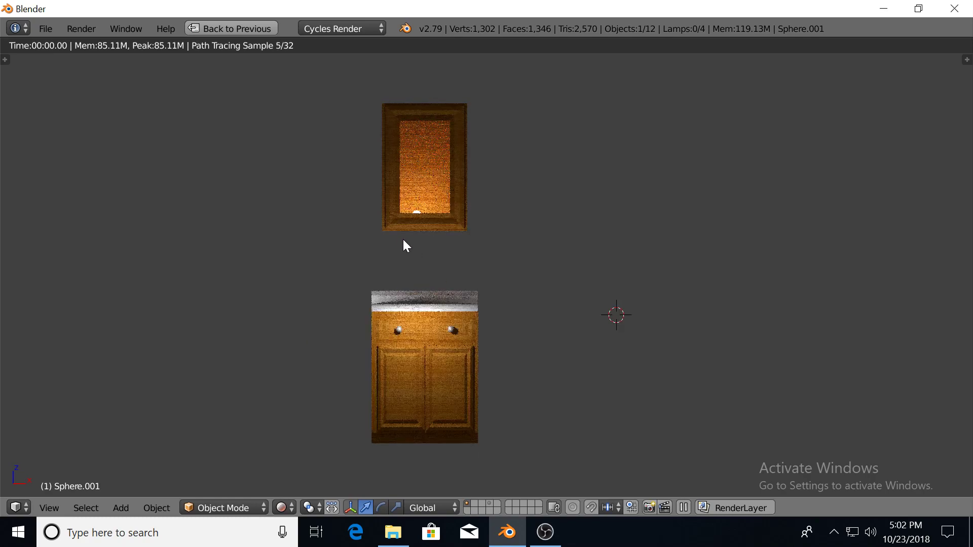